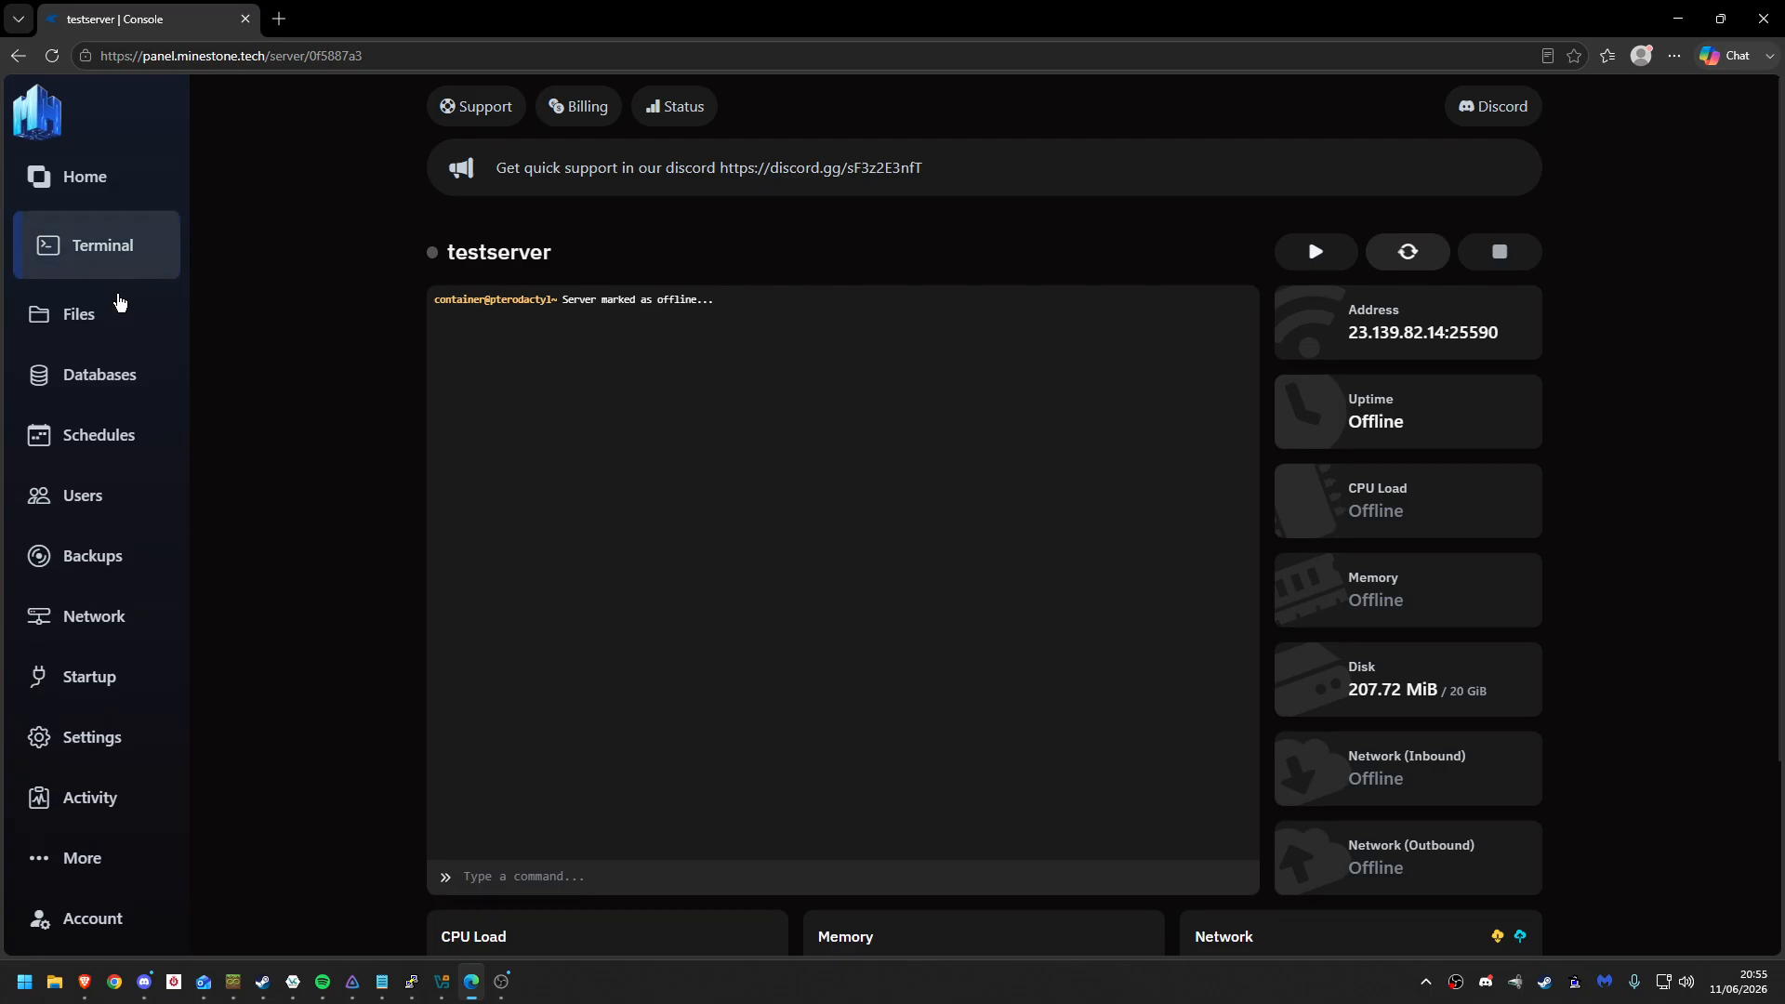
click(118, 839)
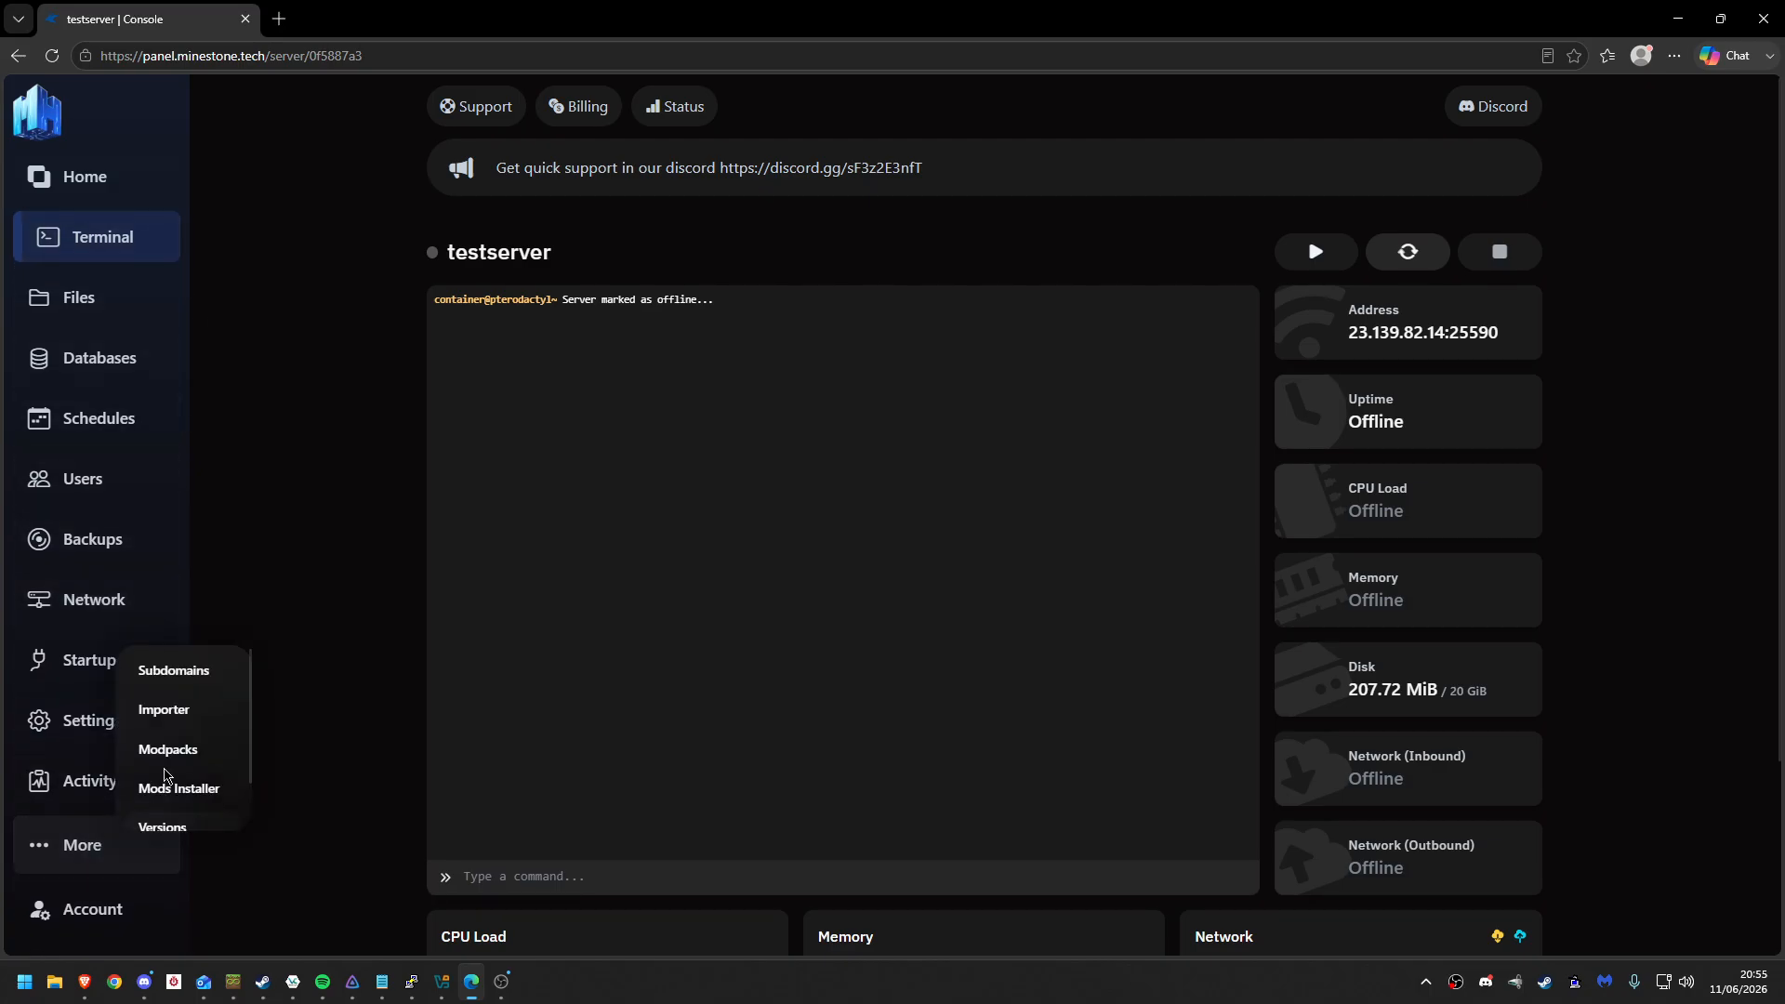
scroll(176, 749, down, 1)
click(281, 530)
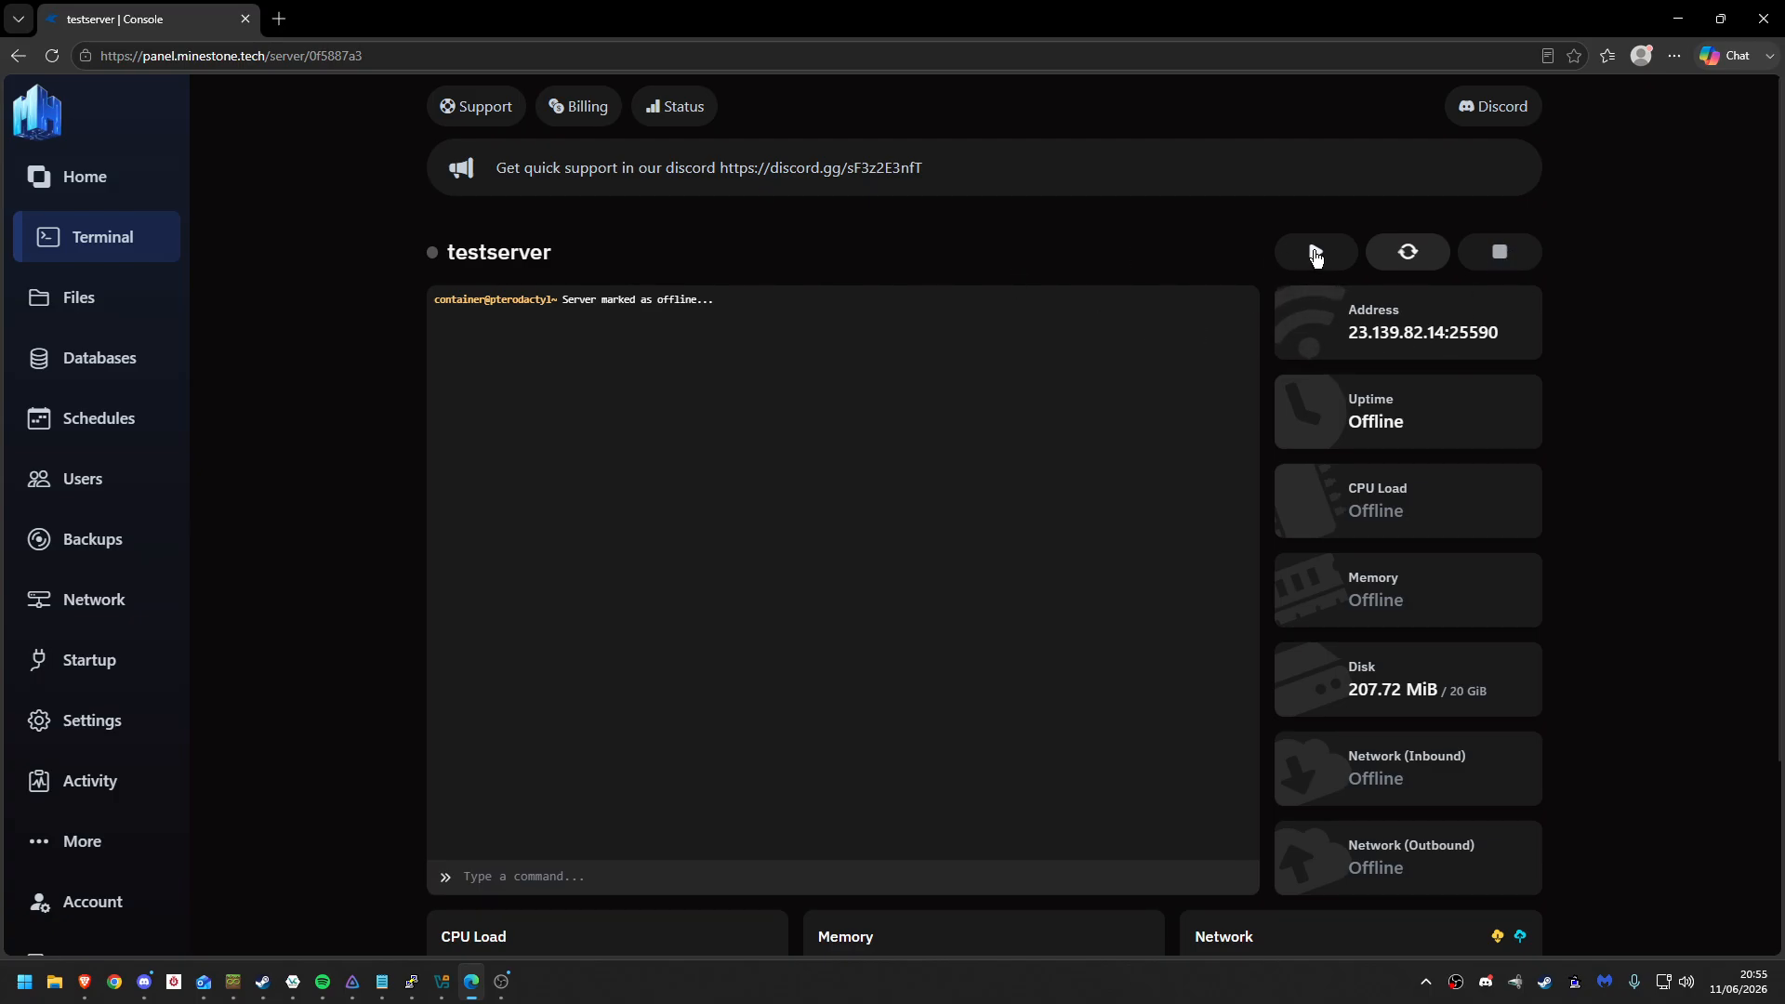
- Start testserver with the Minecraft EULA accepted, and stop it once it has finished launching
click(1315, 250)
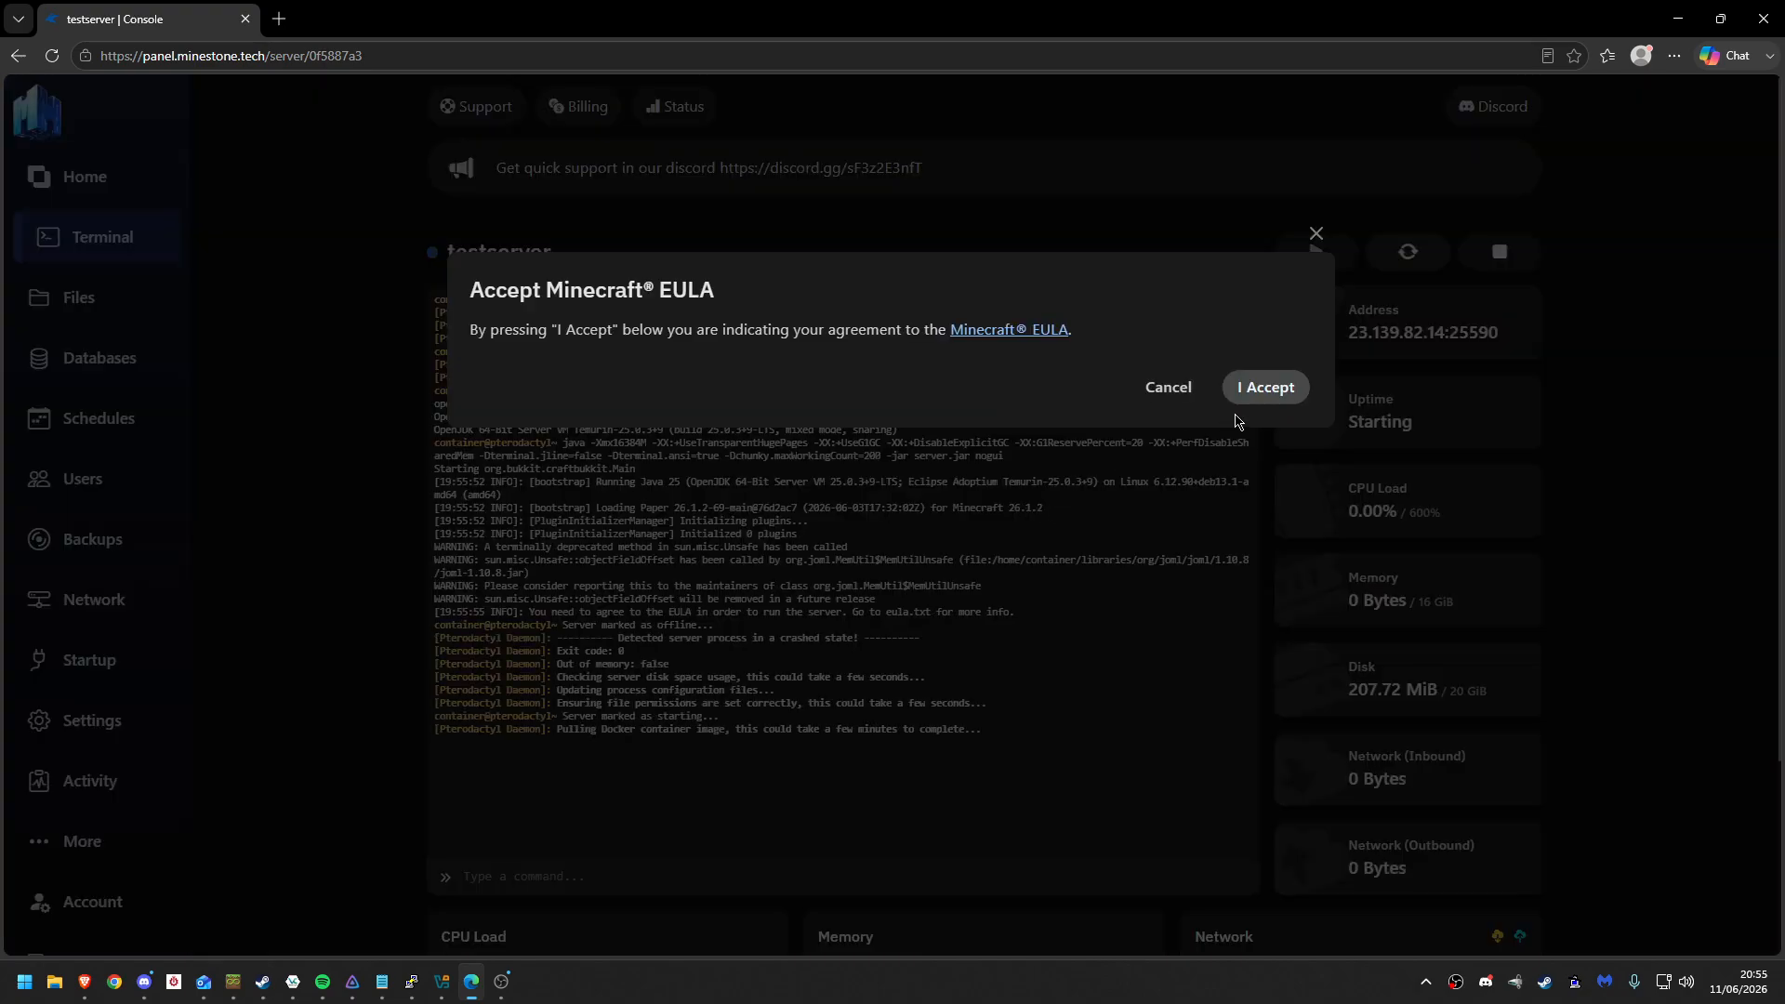
click(1261, 391)
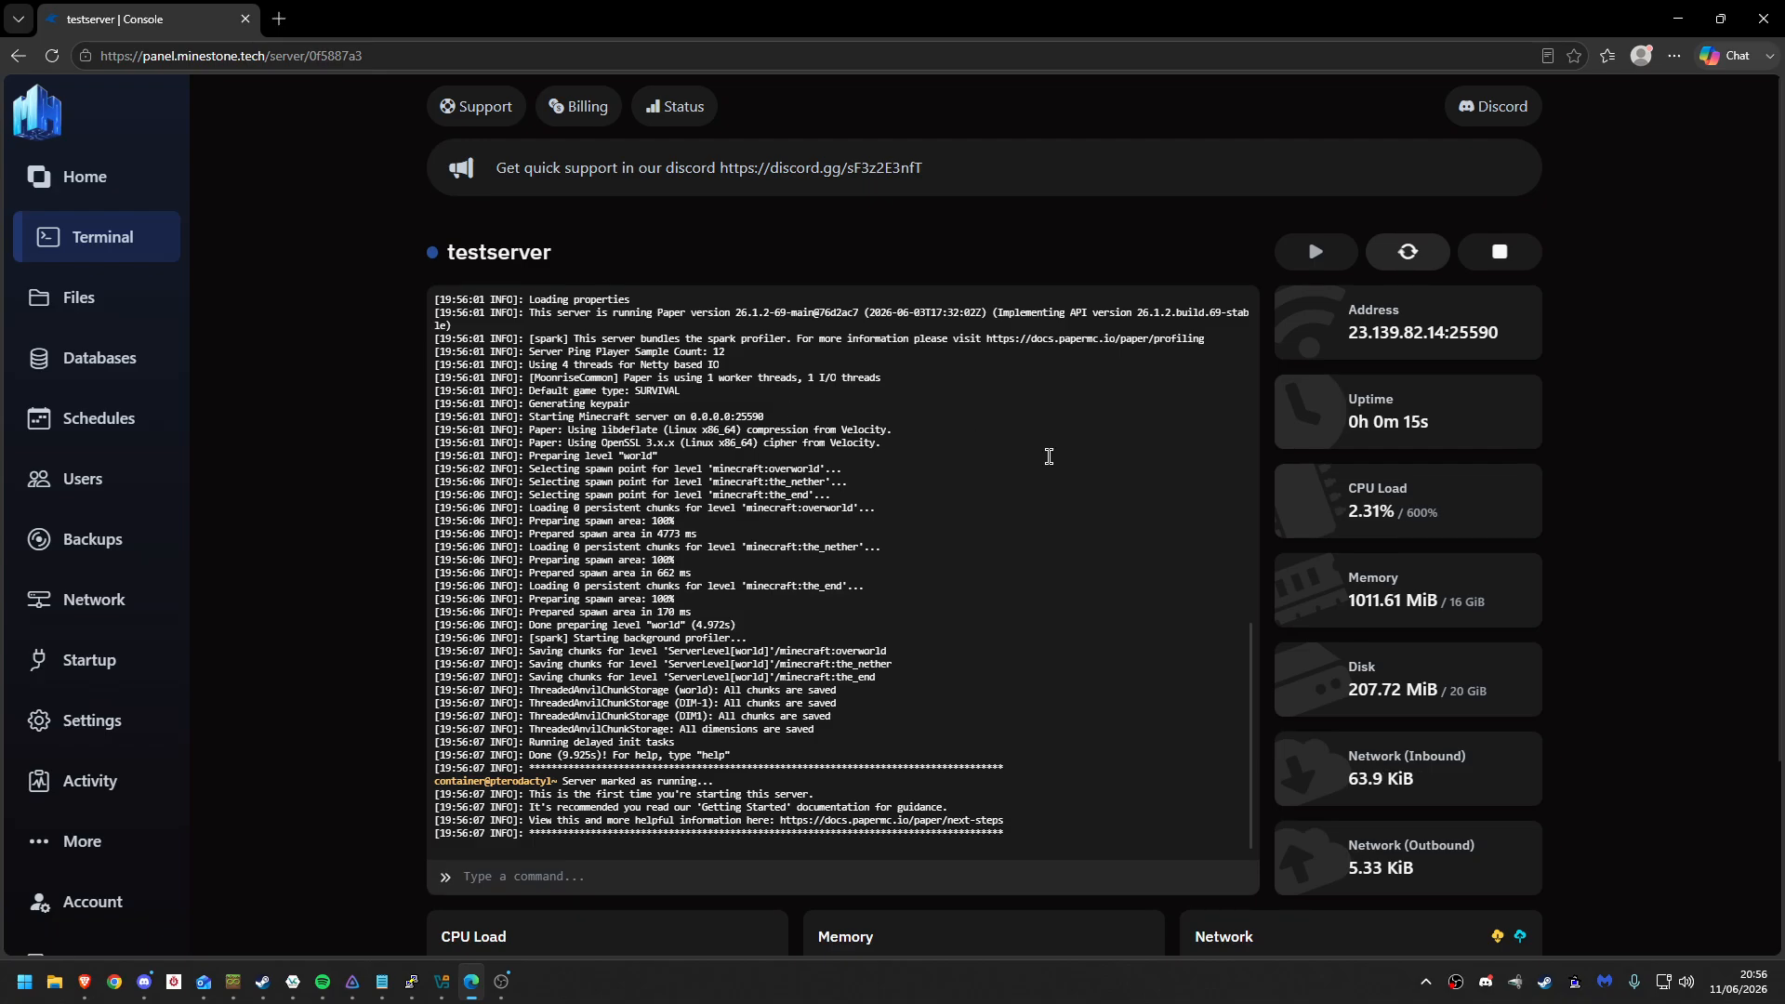
click(1498, 257)
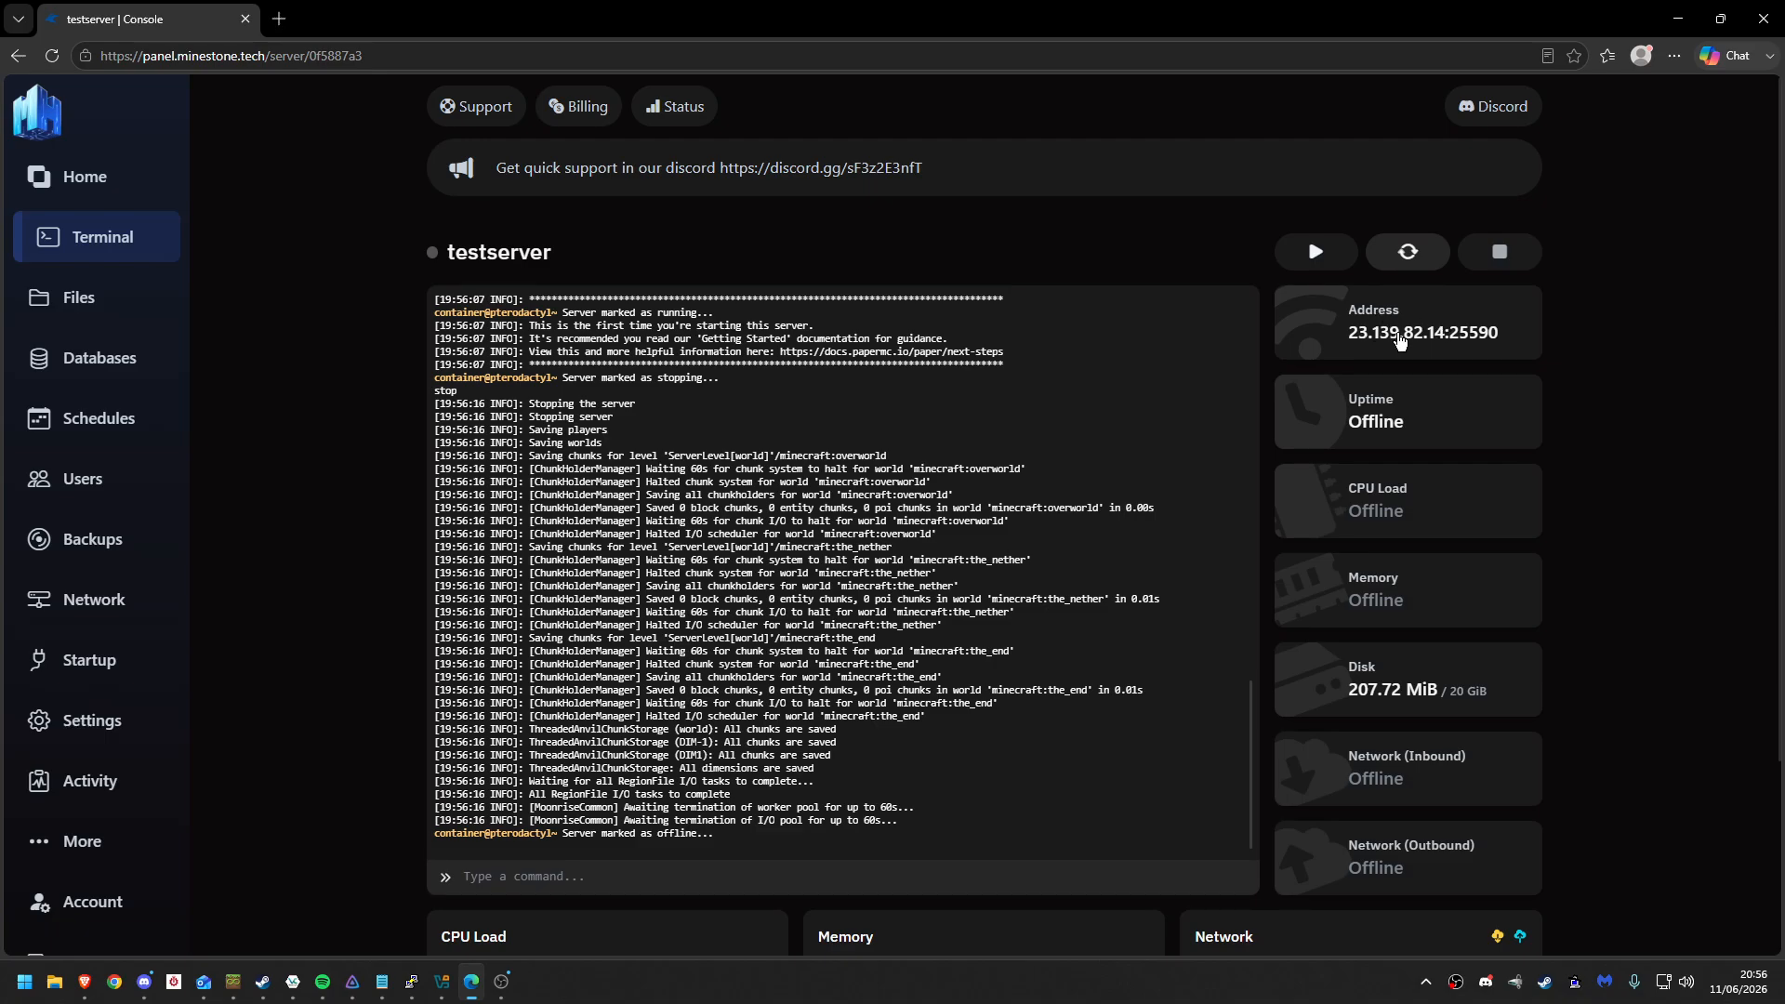
- Look at the server's connection address and the Discord support link in the announcement banner
click(1401, 341)
drag(498, 171, 925, 171)
click(993, 249)
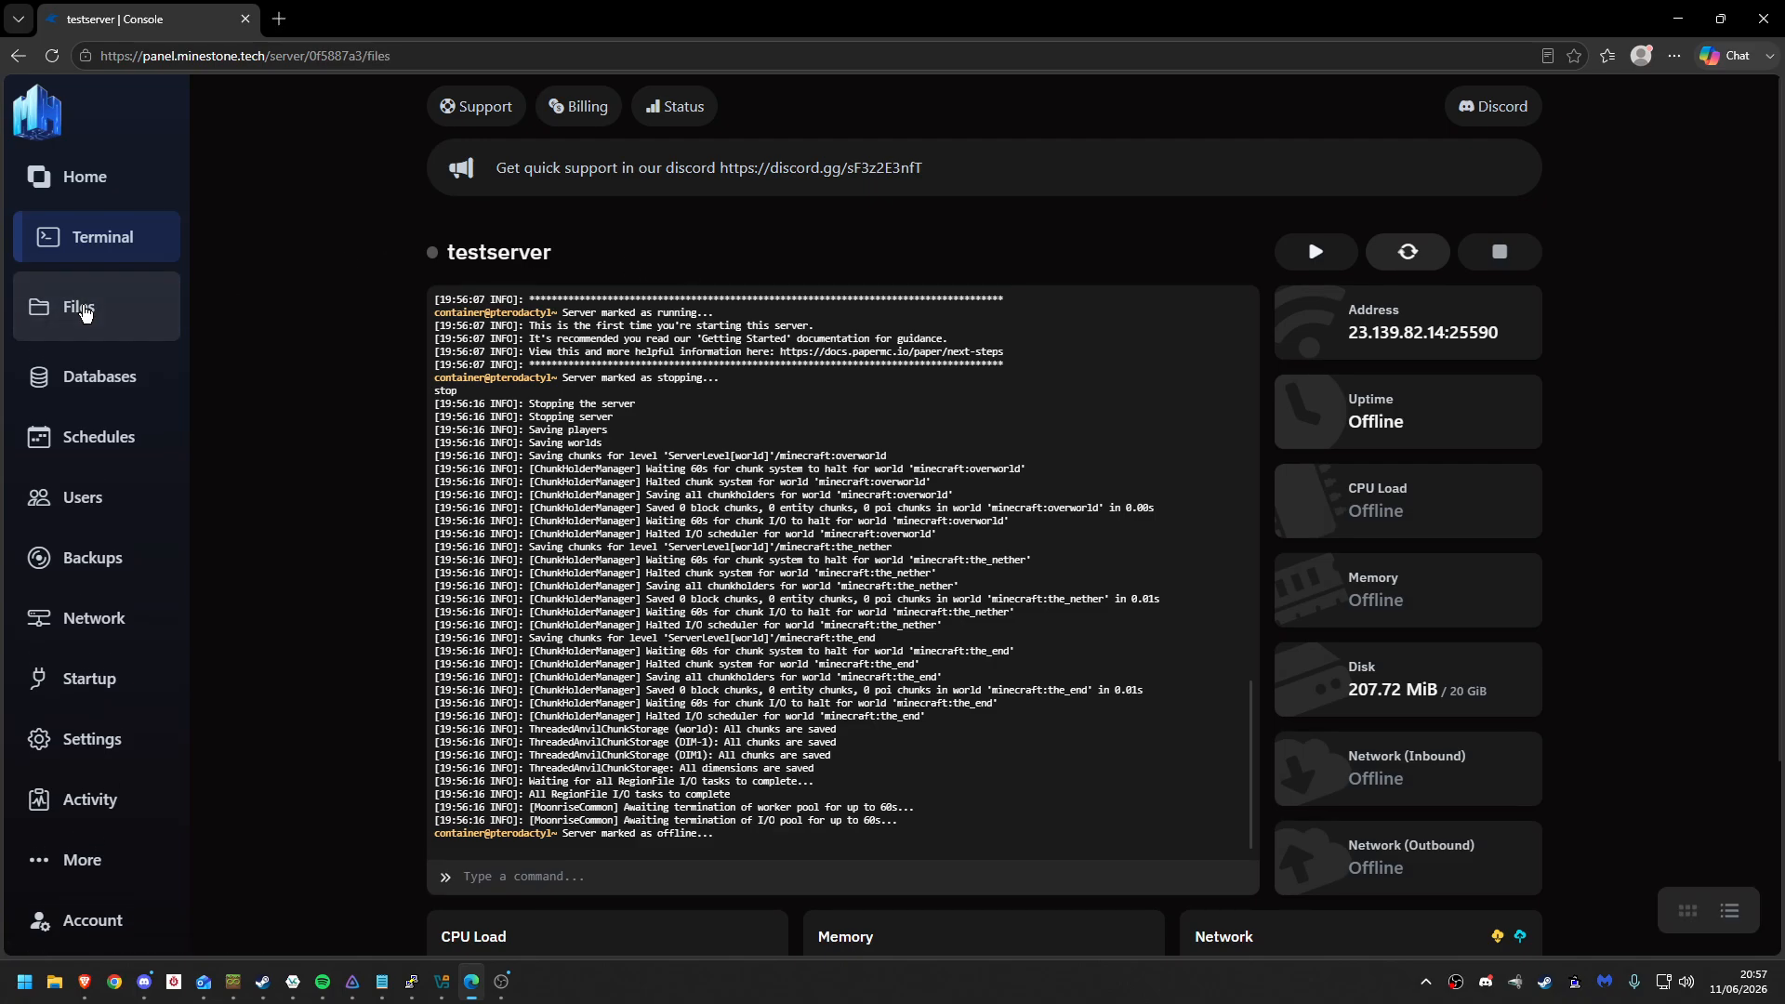
- Open the server.properties file from the server's container folder for editing
click(84, 302)
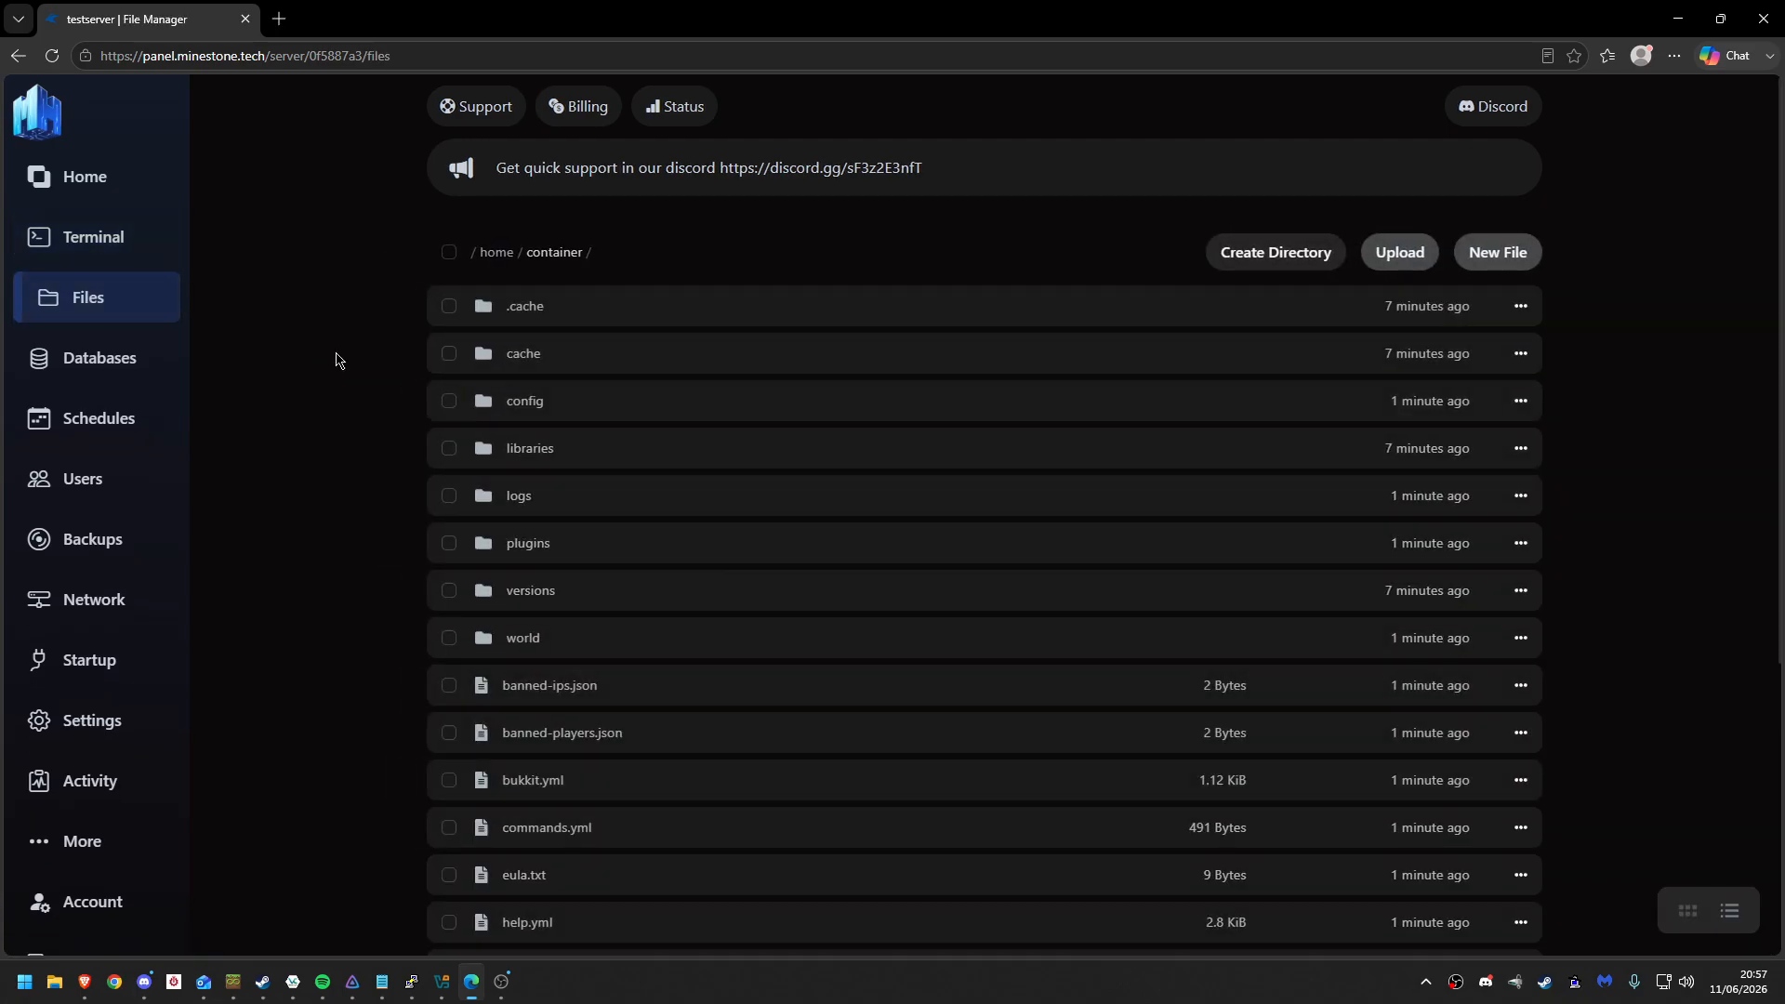
scroll(336, 360, down, 3)
scroll(336, 359, down, 1)
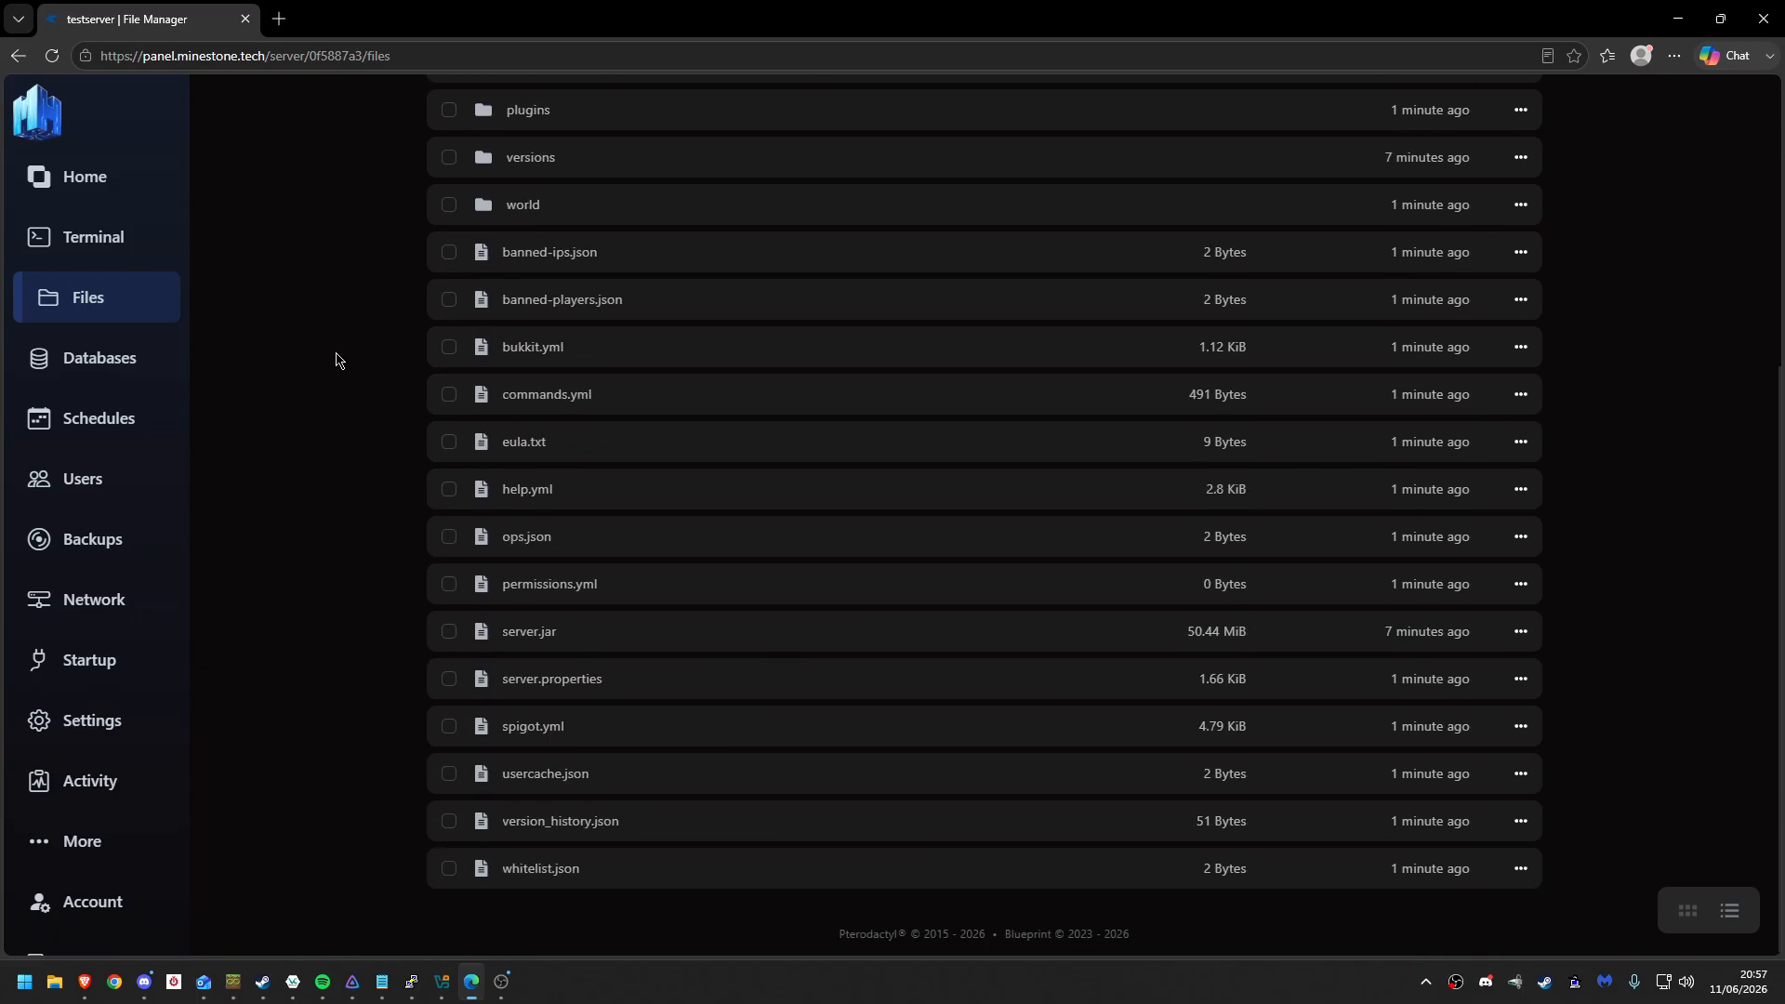
click(561, 684)
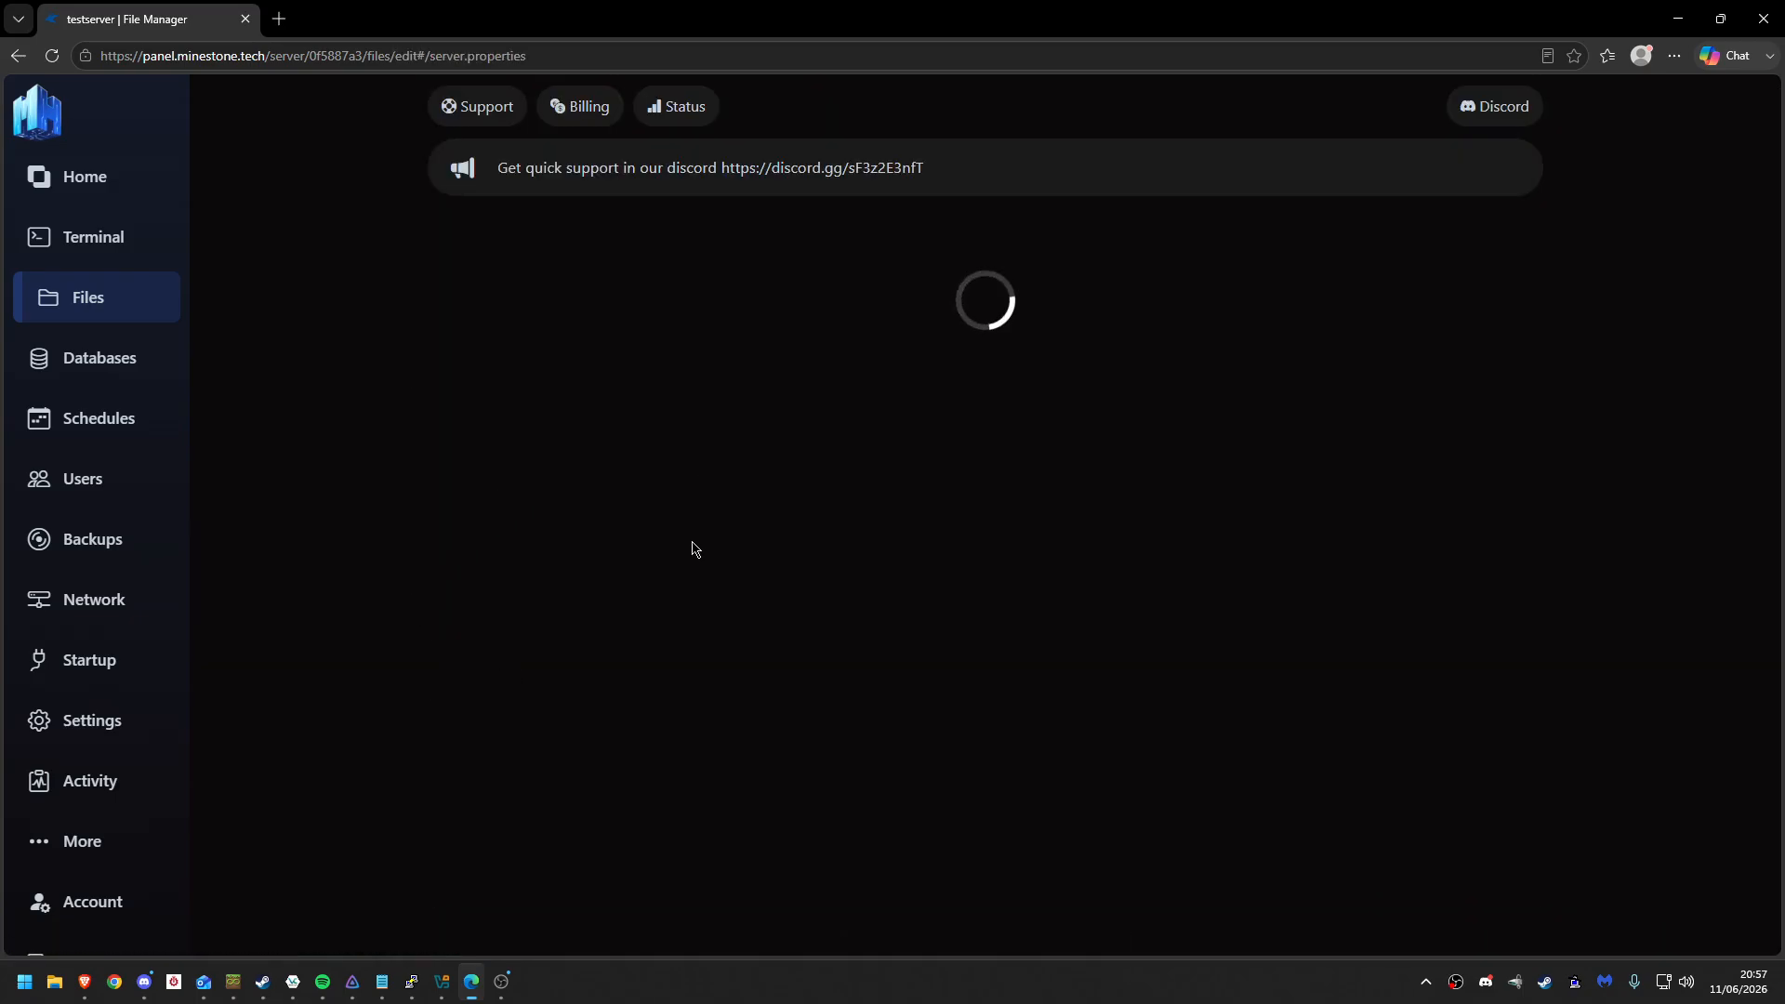
- Look through server.properties and set sync-chunk-writes to false
scroll(729, 474, down, 6)
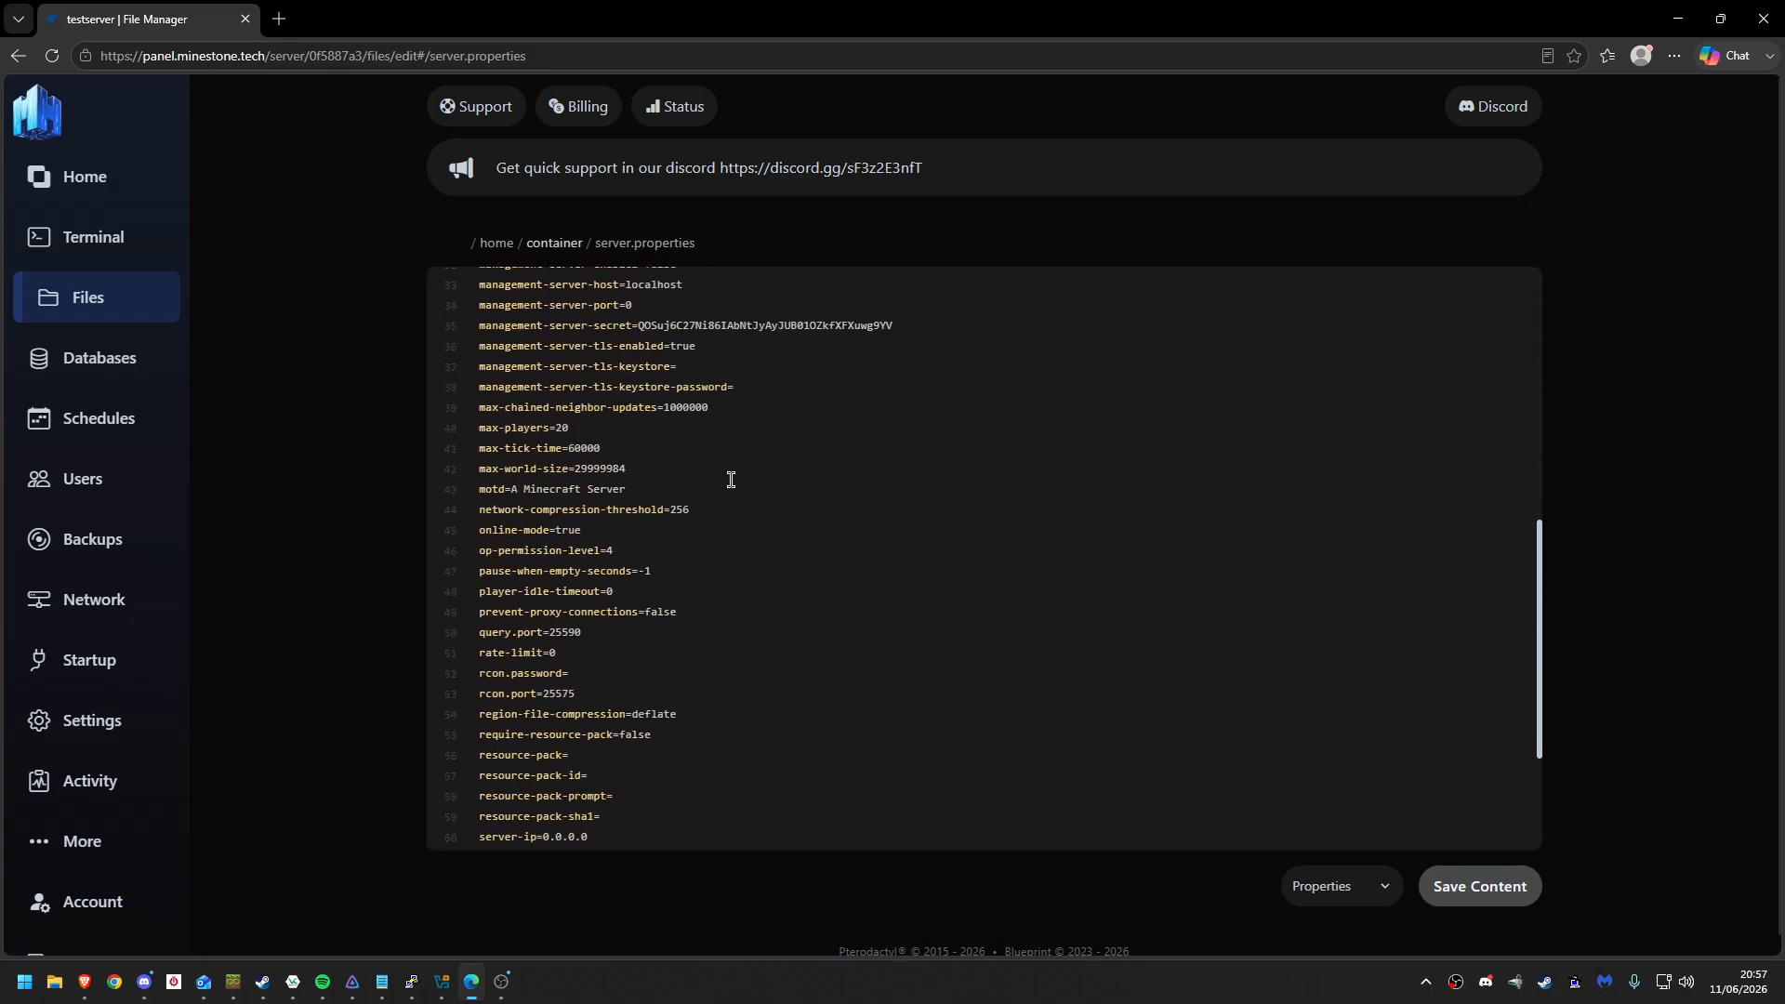
scroll(673, 707, up, 5)
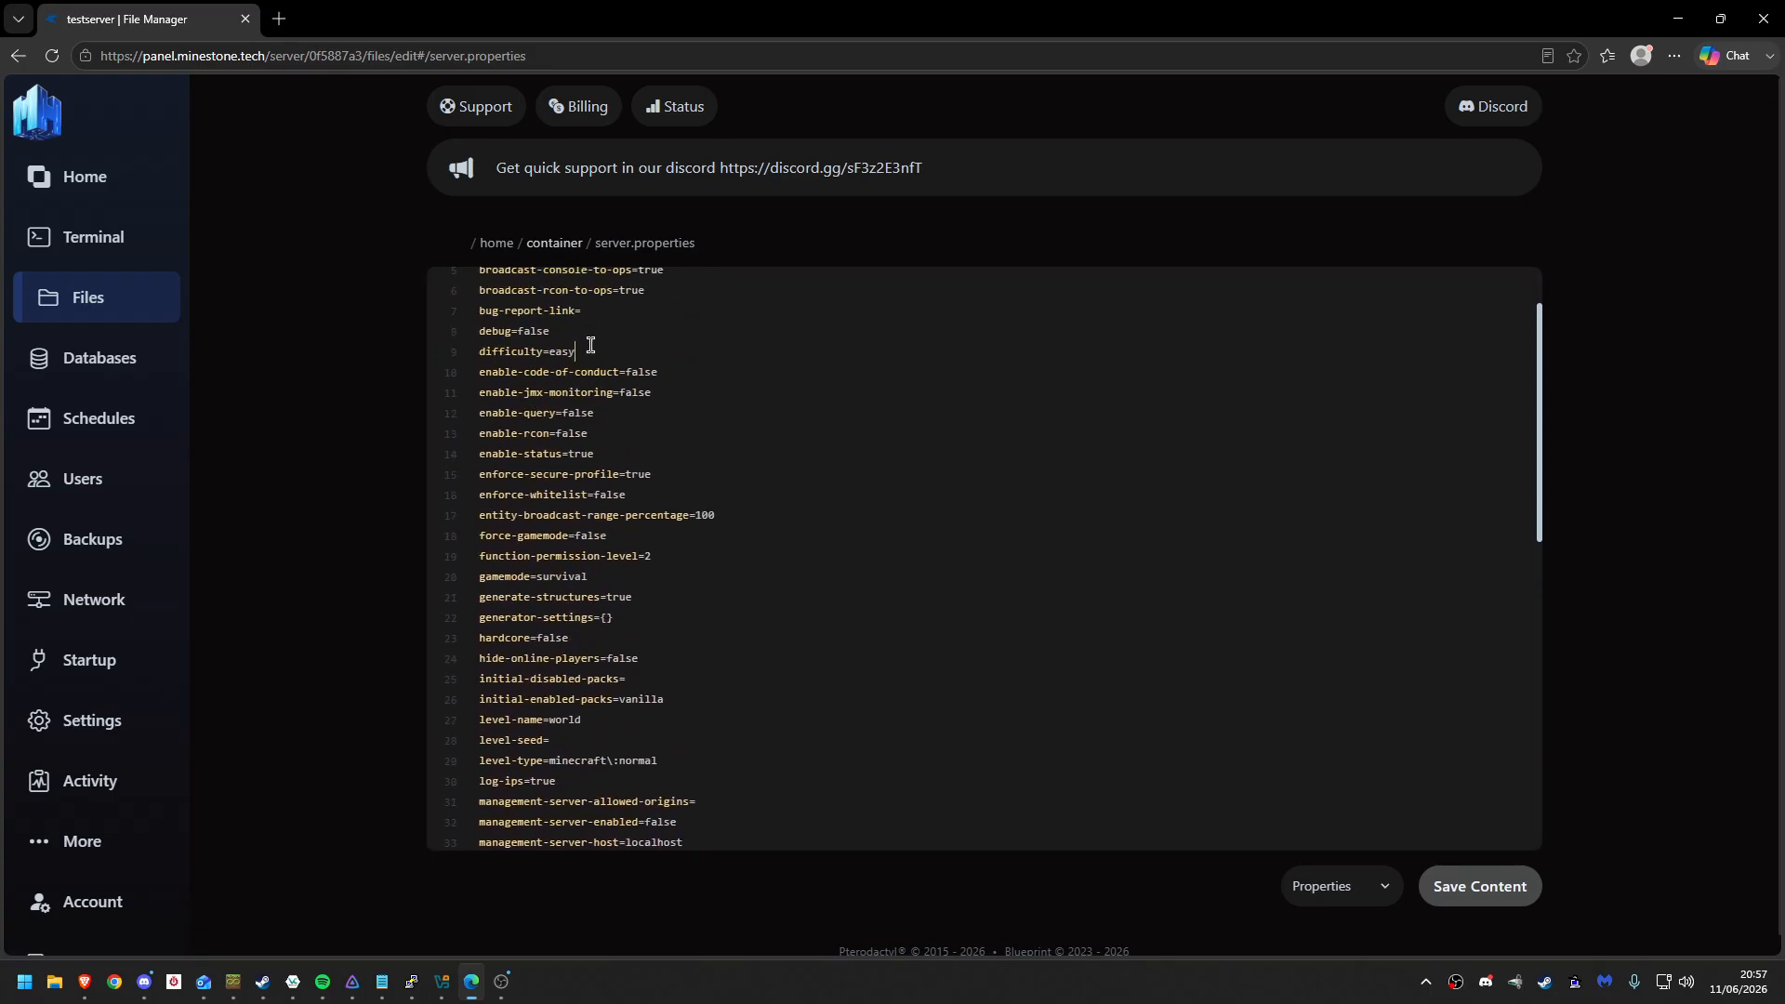
scroll(682, 586, down, 7)
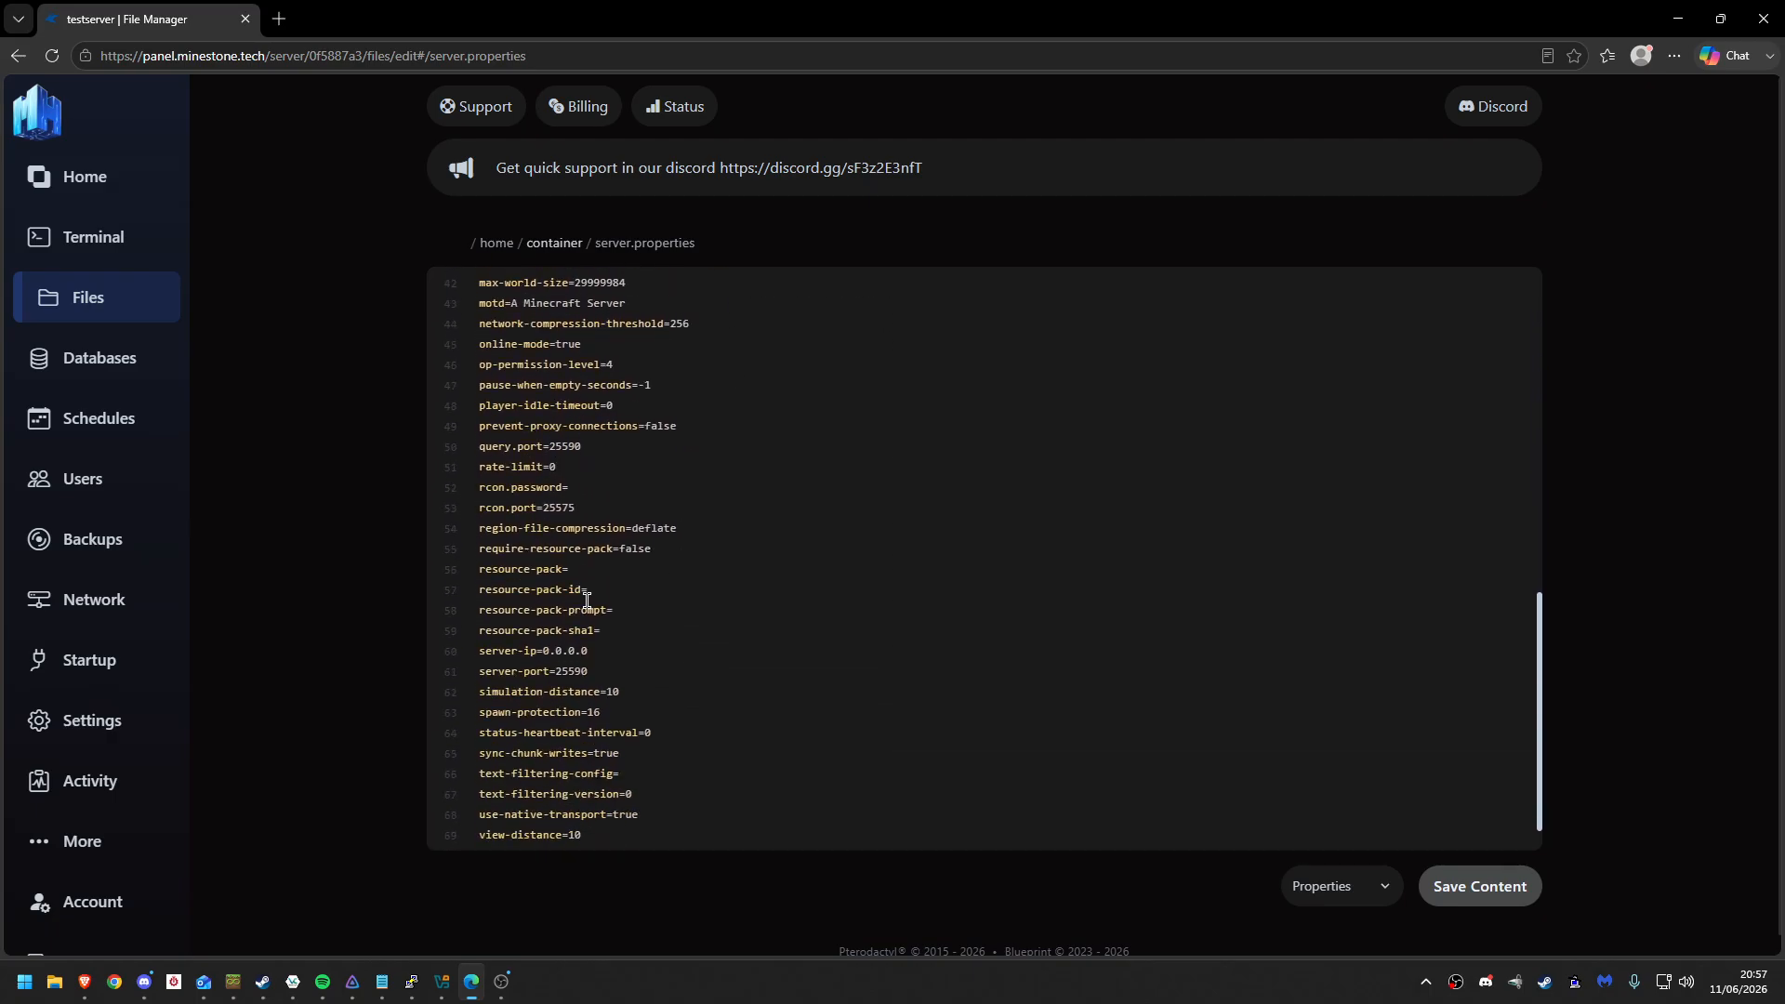
scroll(587, 599, up, 1)
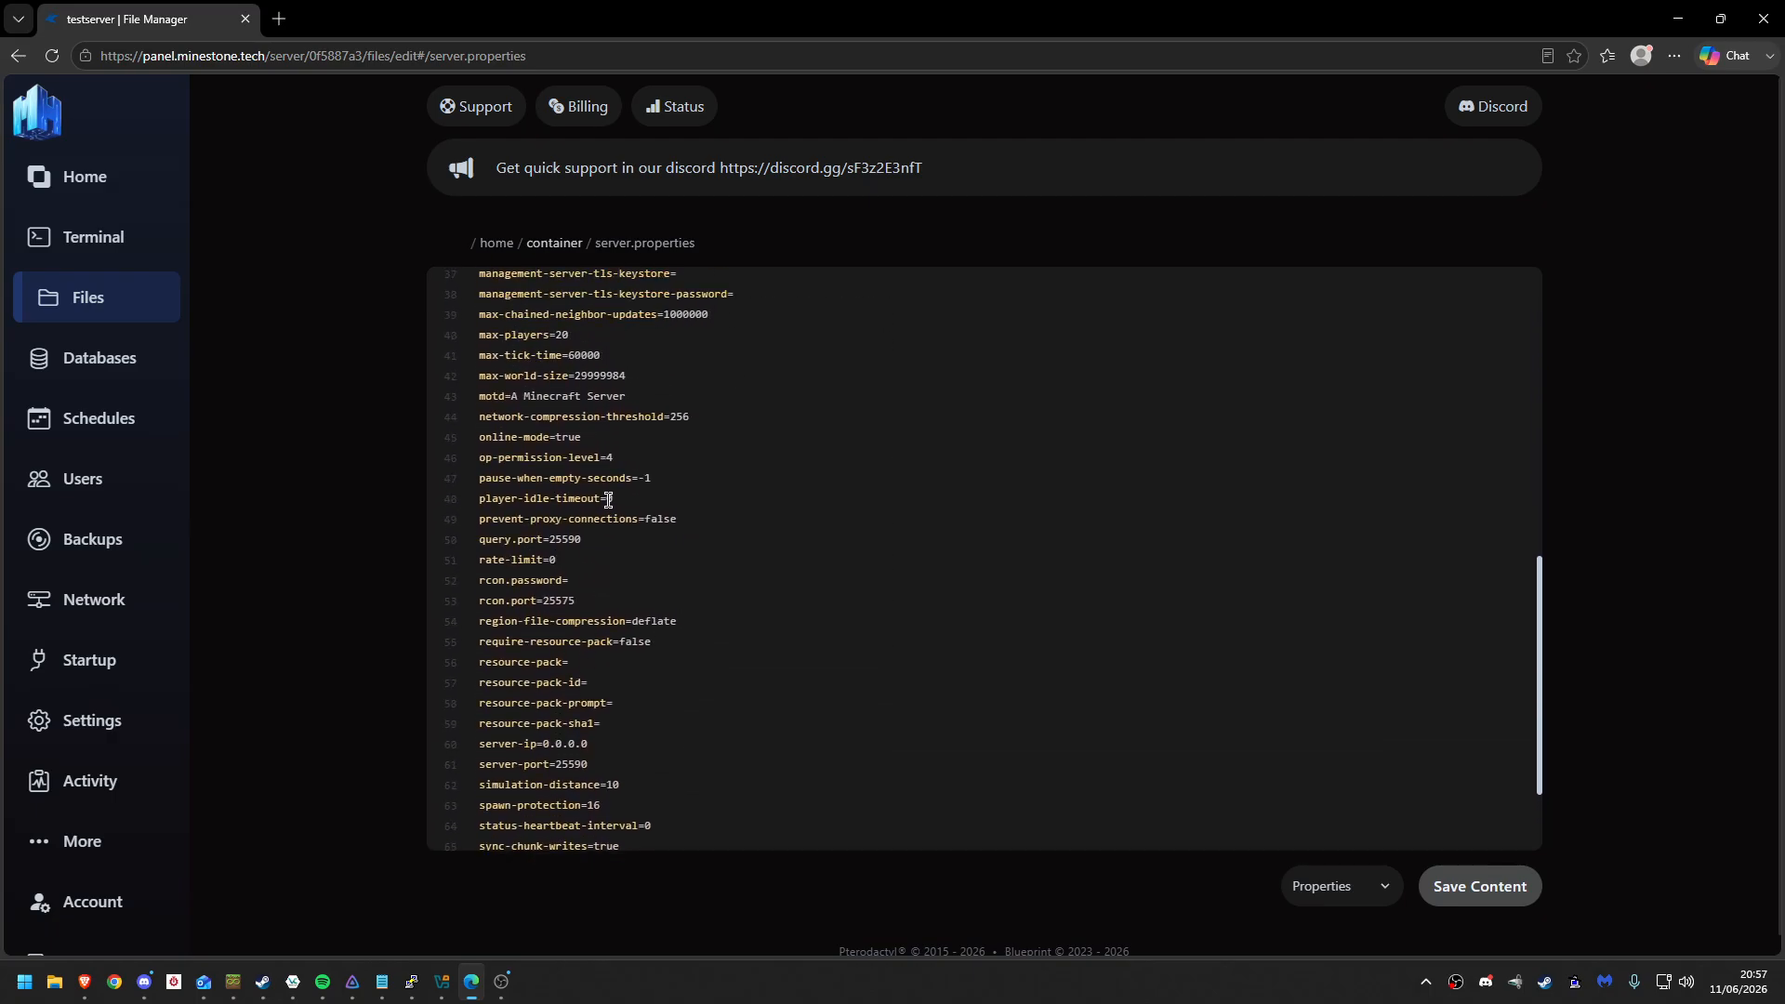
click(584, 600)
scroll(611, 503, down, 1)
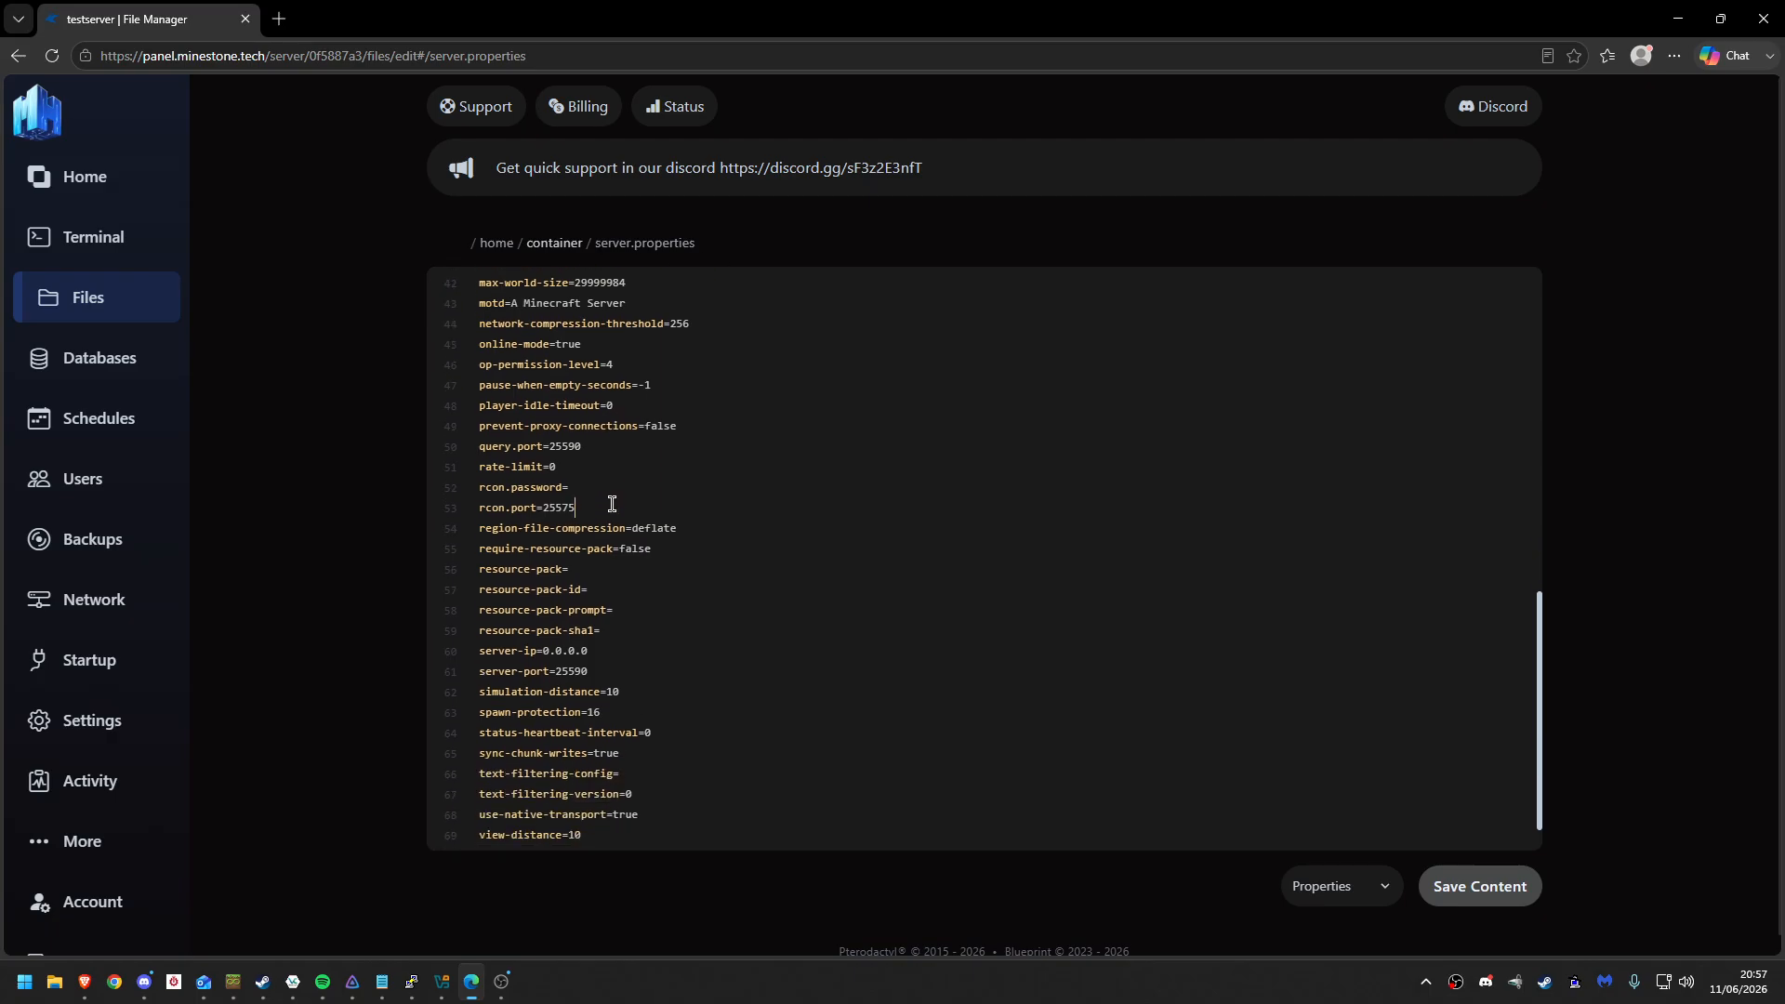
click(617, 823)
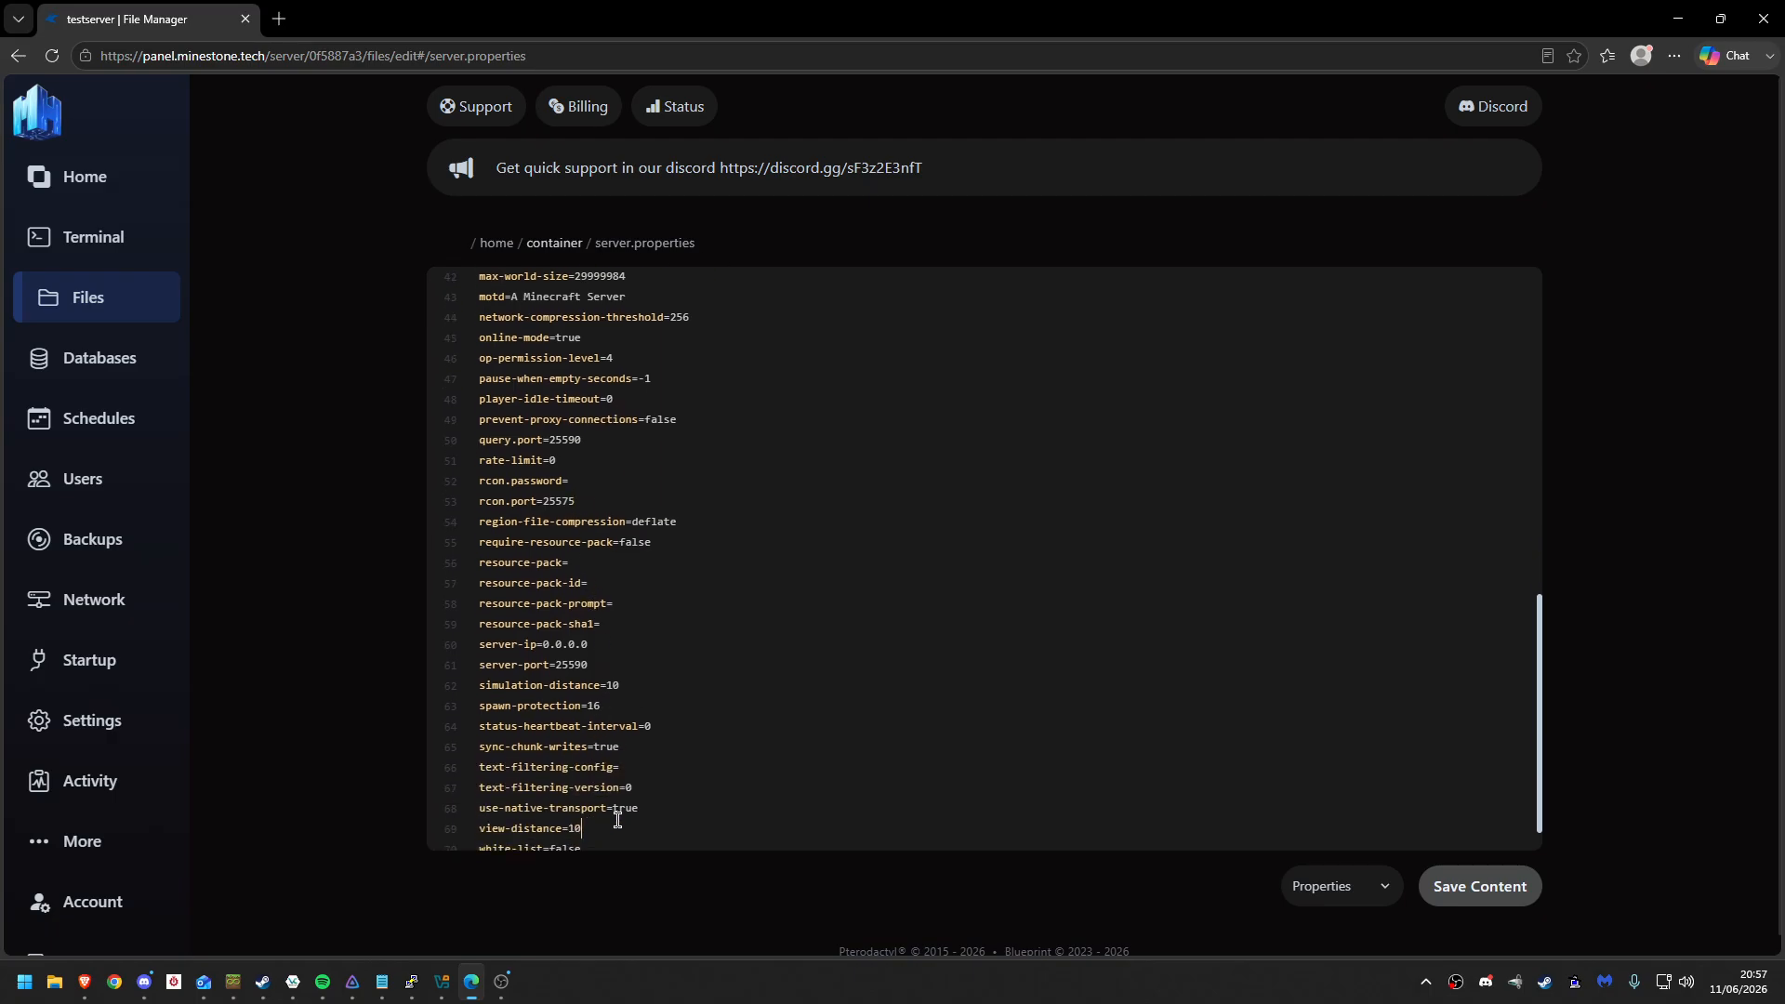
click(653, 746)
scroll(653, 745, down, 1)
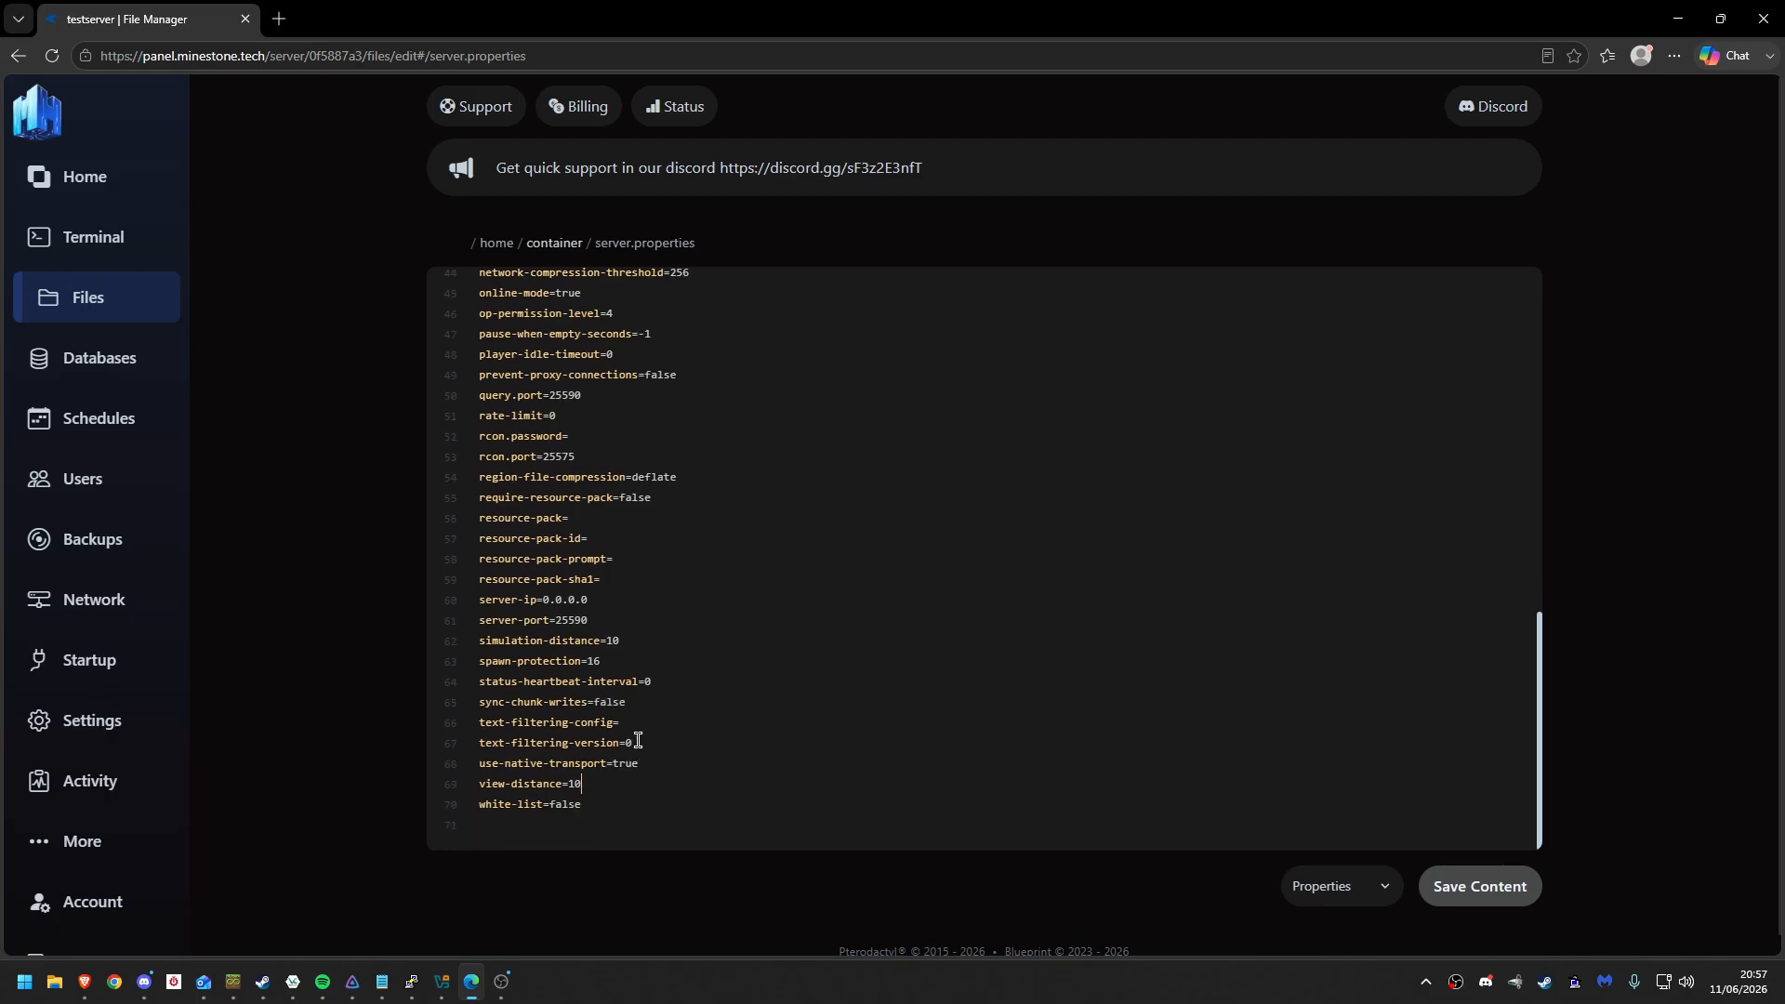
- Set log-ips to false in server.properties
click(613, 595)
scroll(618, 594, up, 2)
scroll(618, 594, up, 1)
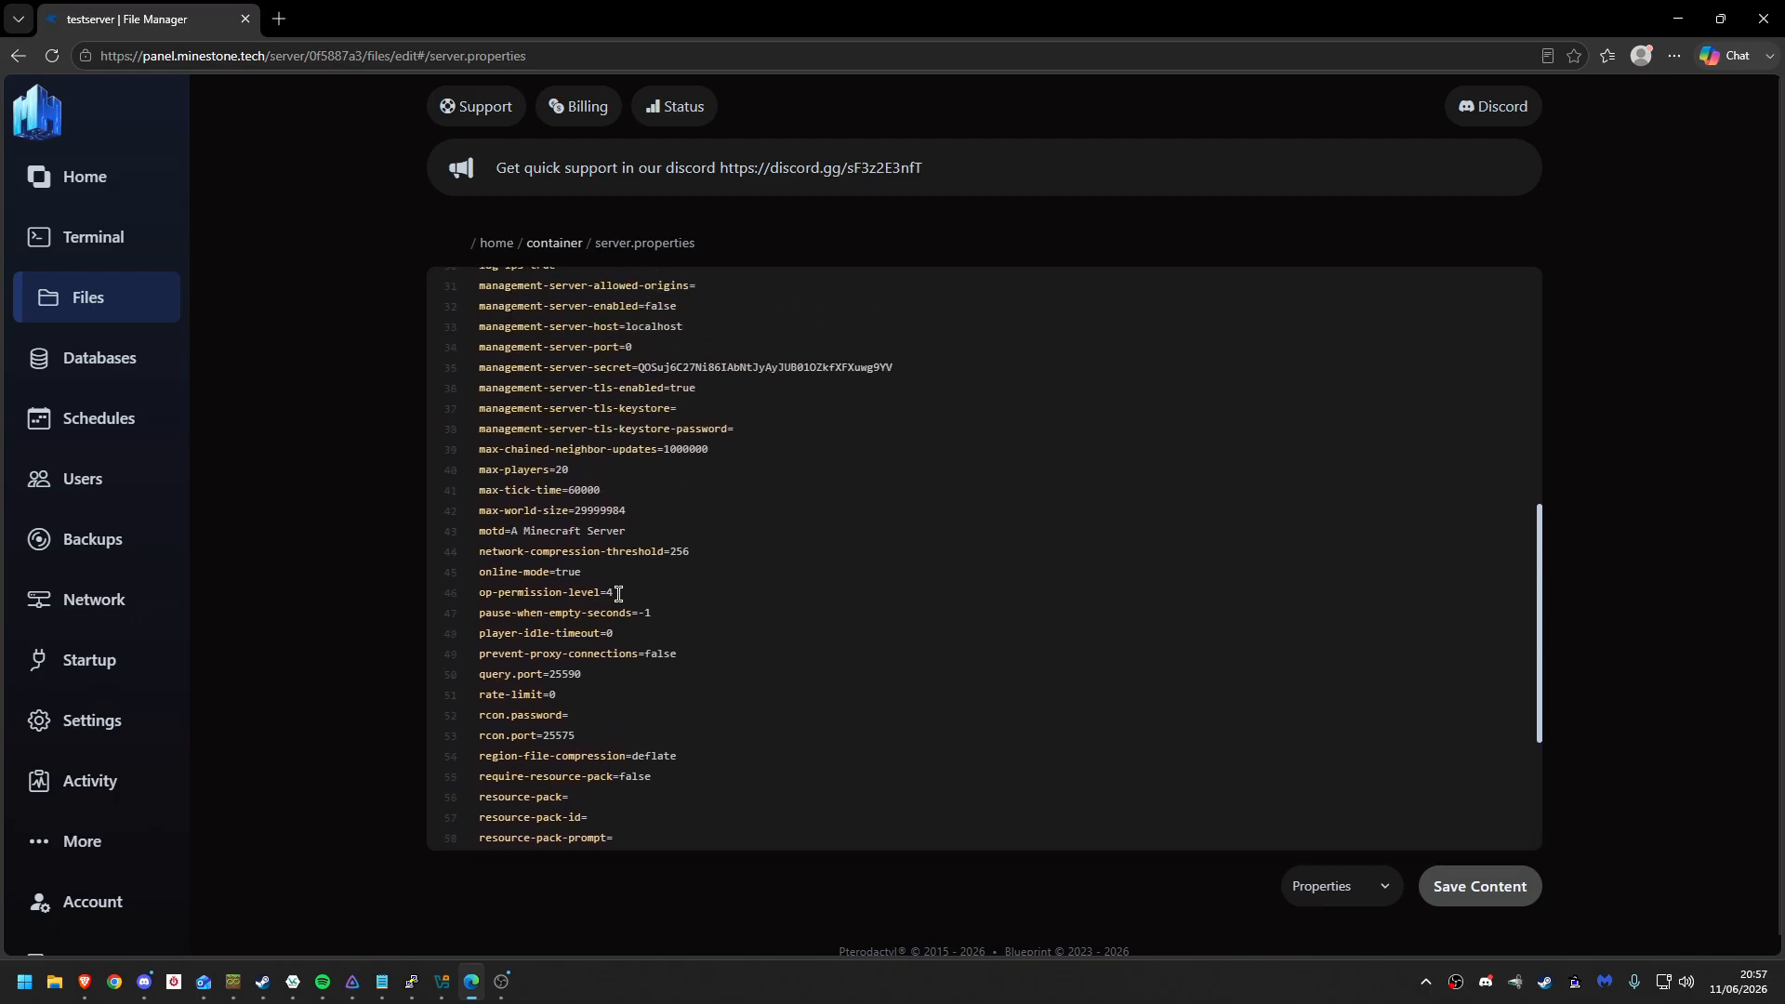
scroll(611, 522, up, 2)
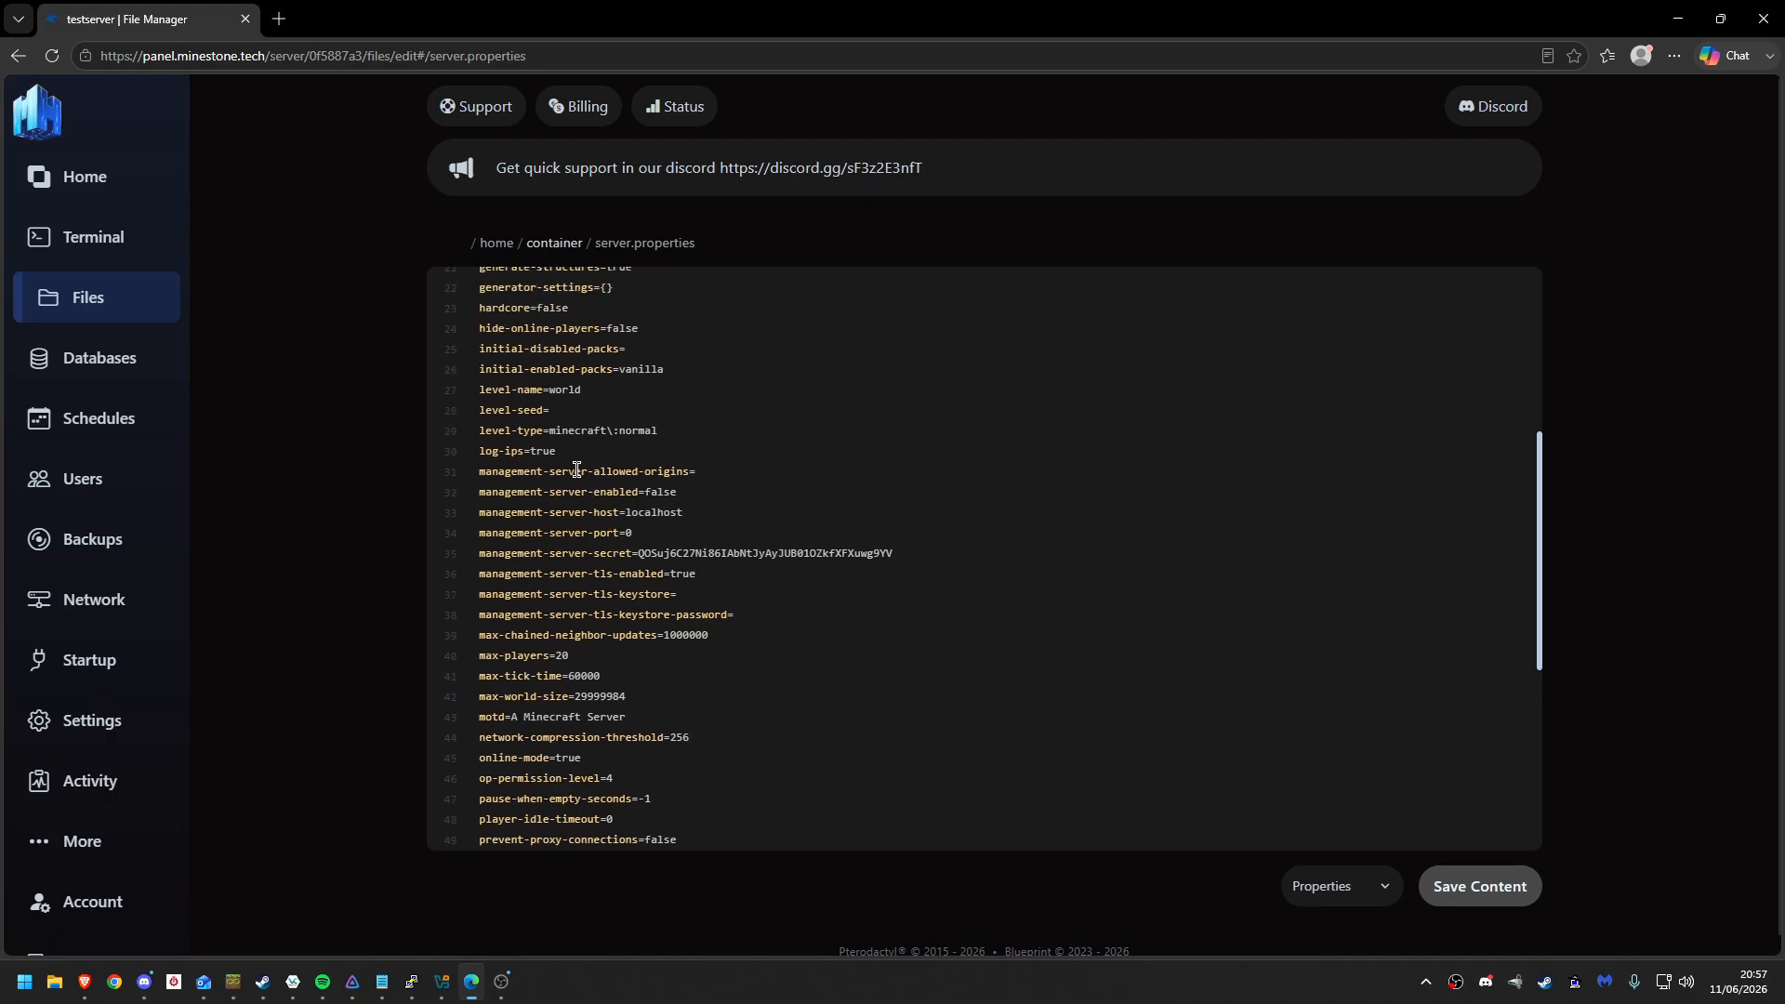
click(573, 451)
- Set difficulty to hard in server.properties, save the file, and look over the settings
scroll(573, 451, up, 5)
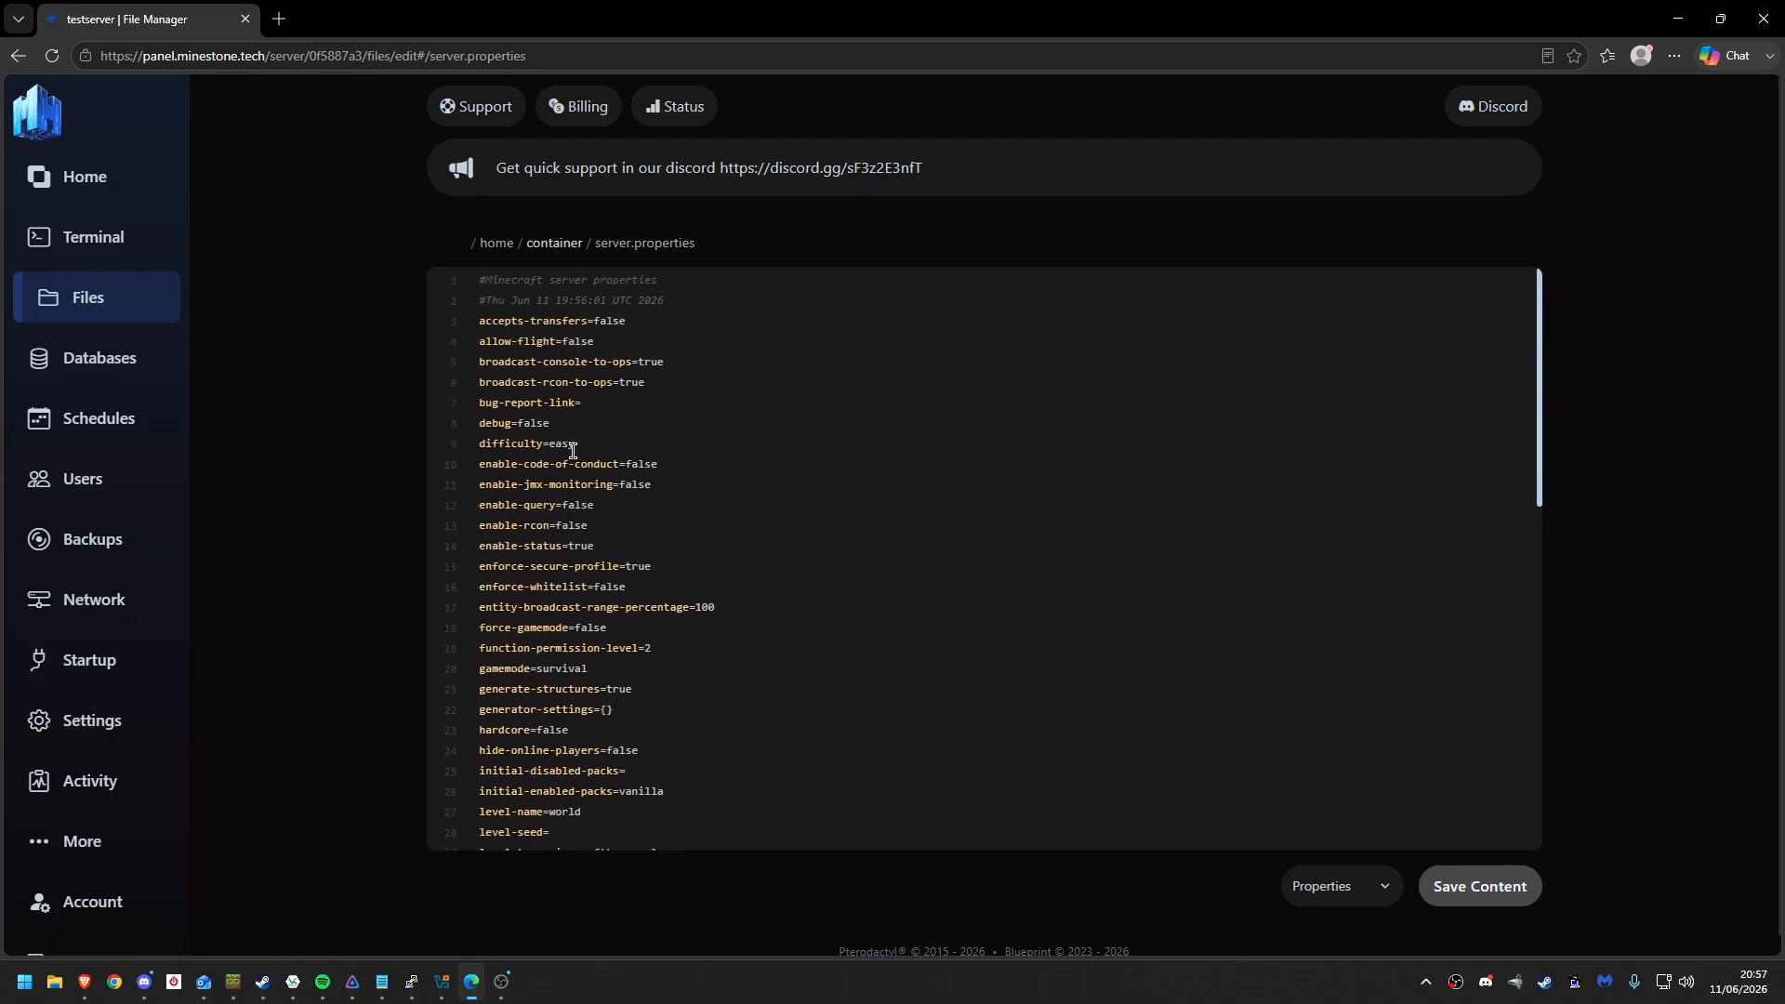
click(573, 451)
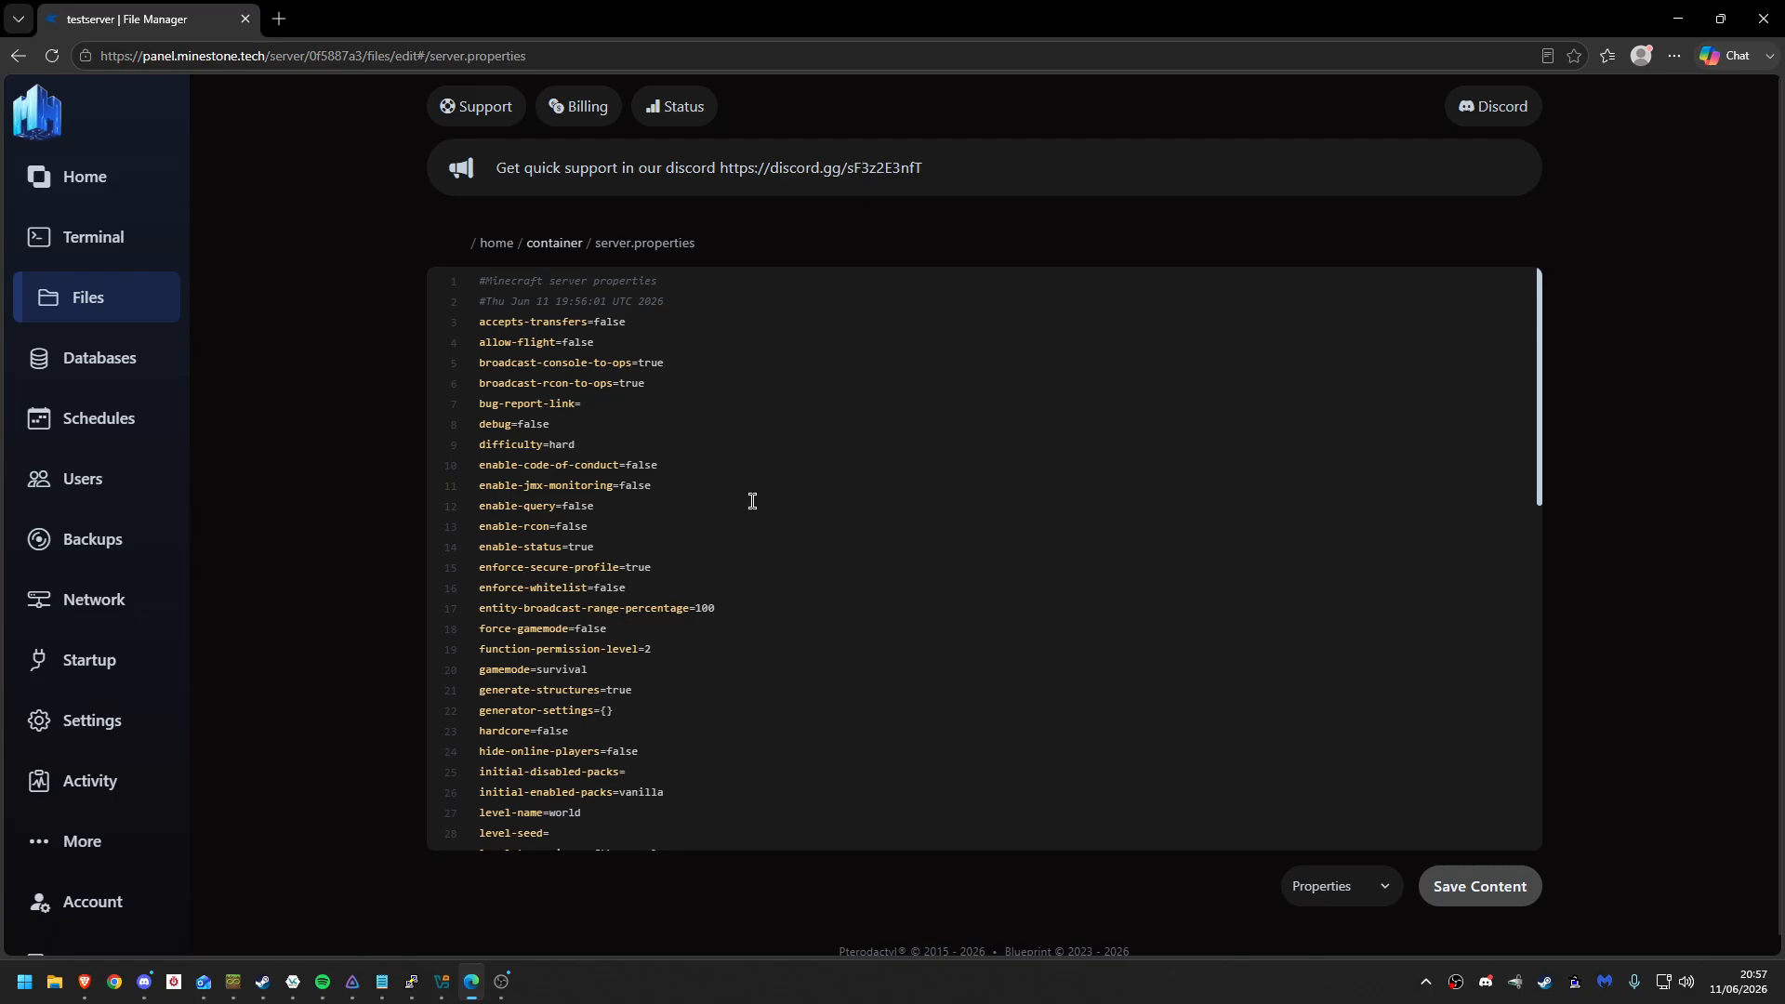
scroll(792, 517, down, 2)
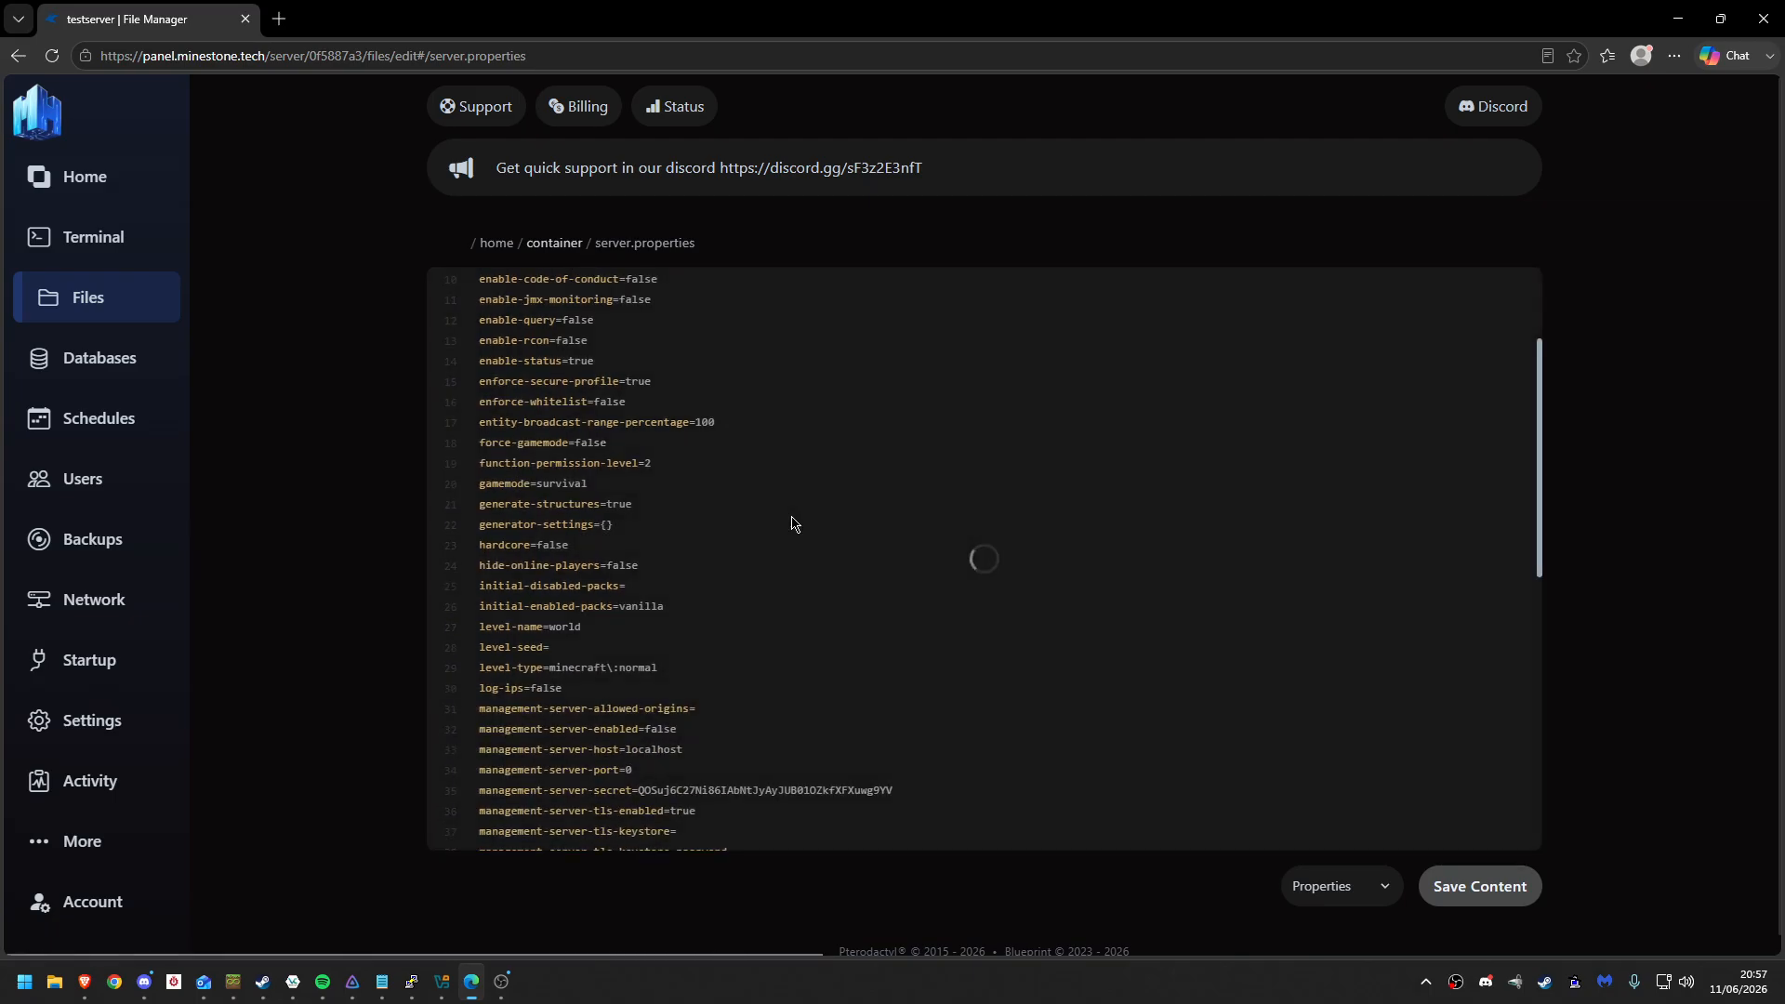
scroll(757, 478, down, 7)
scroll(757, 476, up, 5)
scroll(758, 476, up, 5)
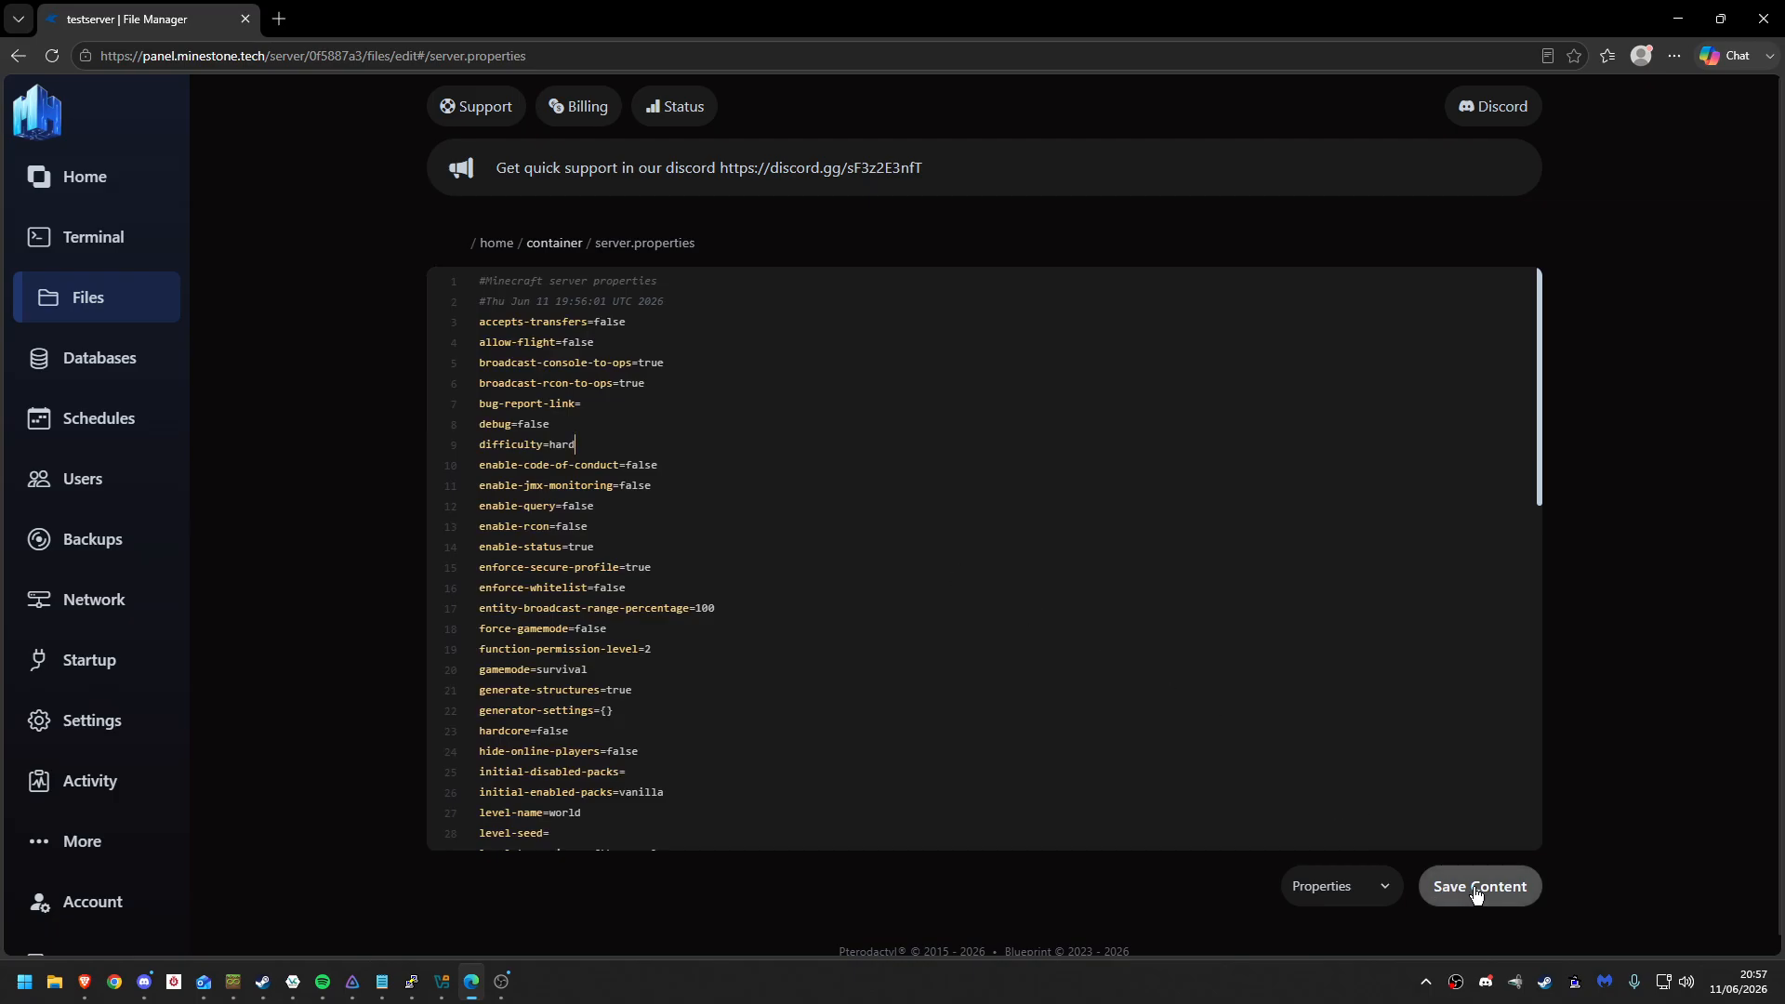
- Look inside the server's plugins folder and return to the container folder
click(140, 311)
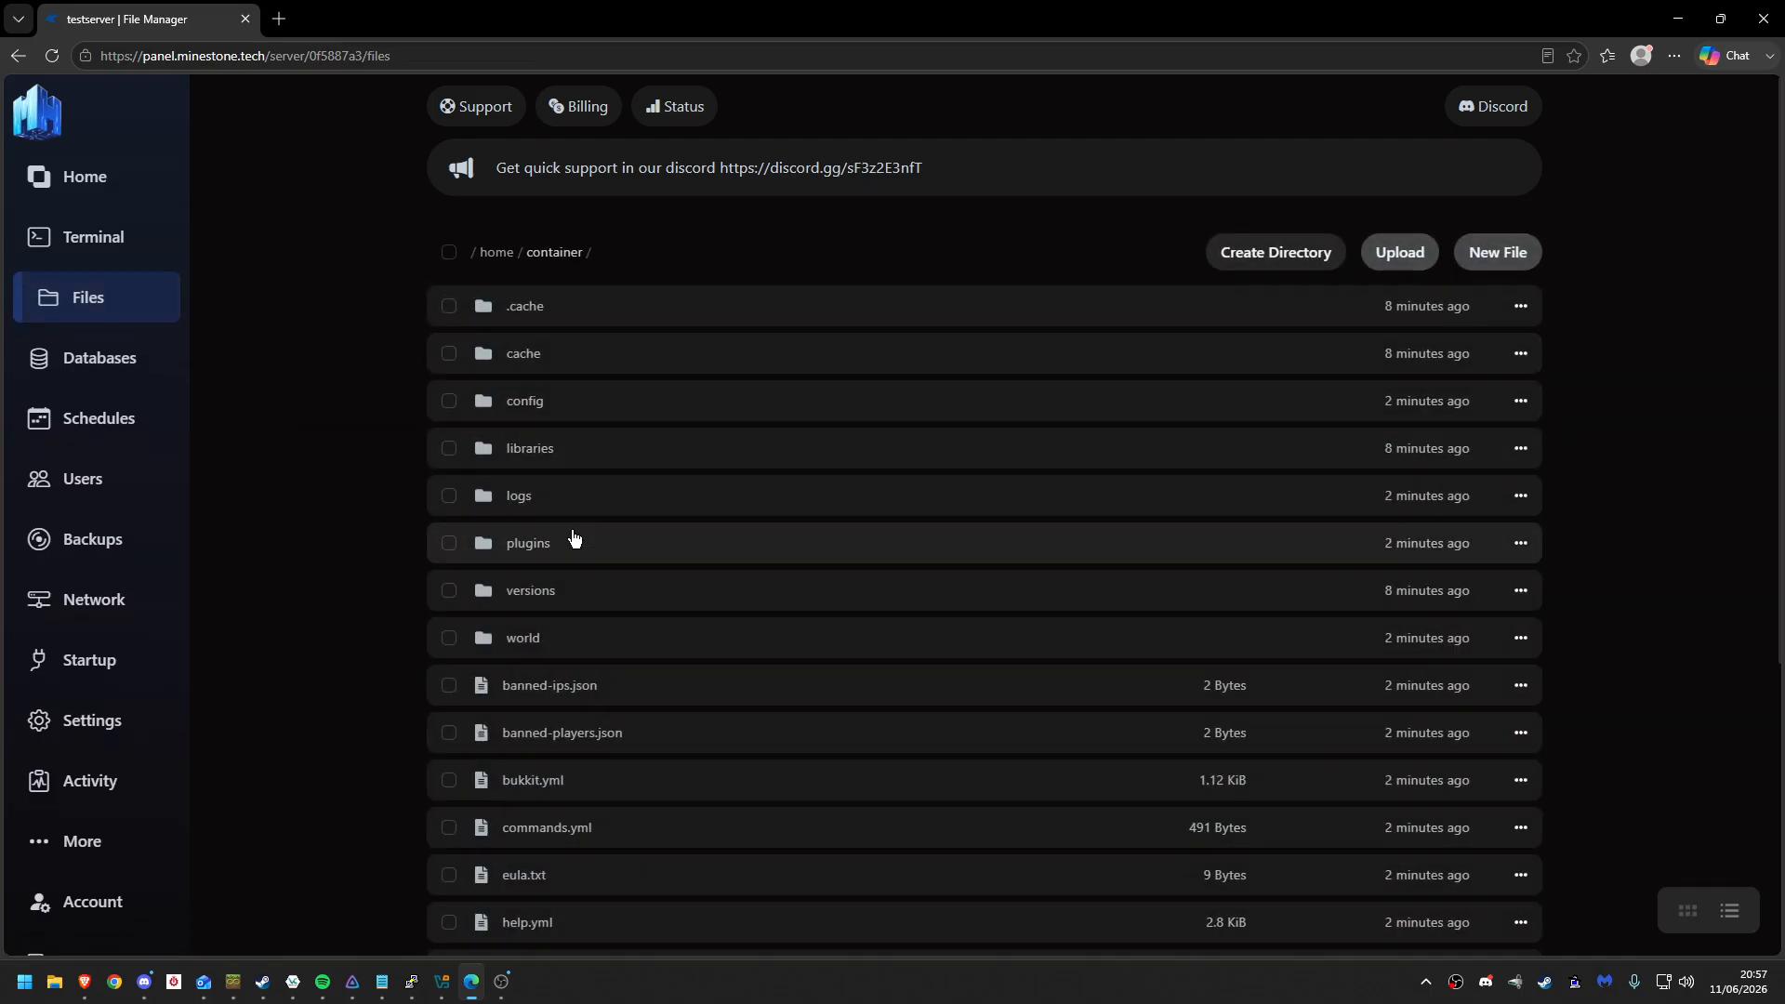
click(571, 537)
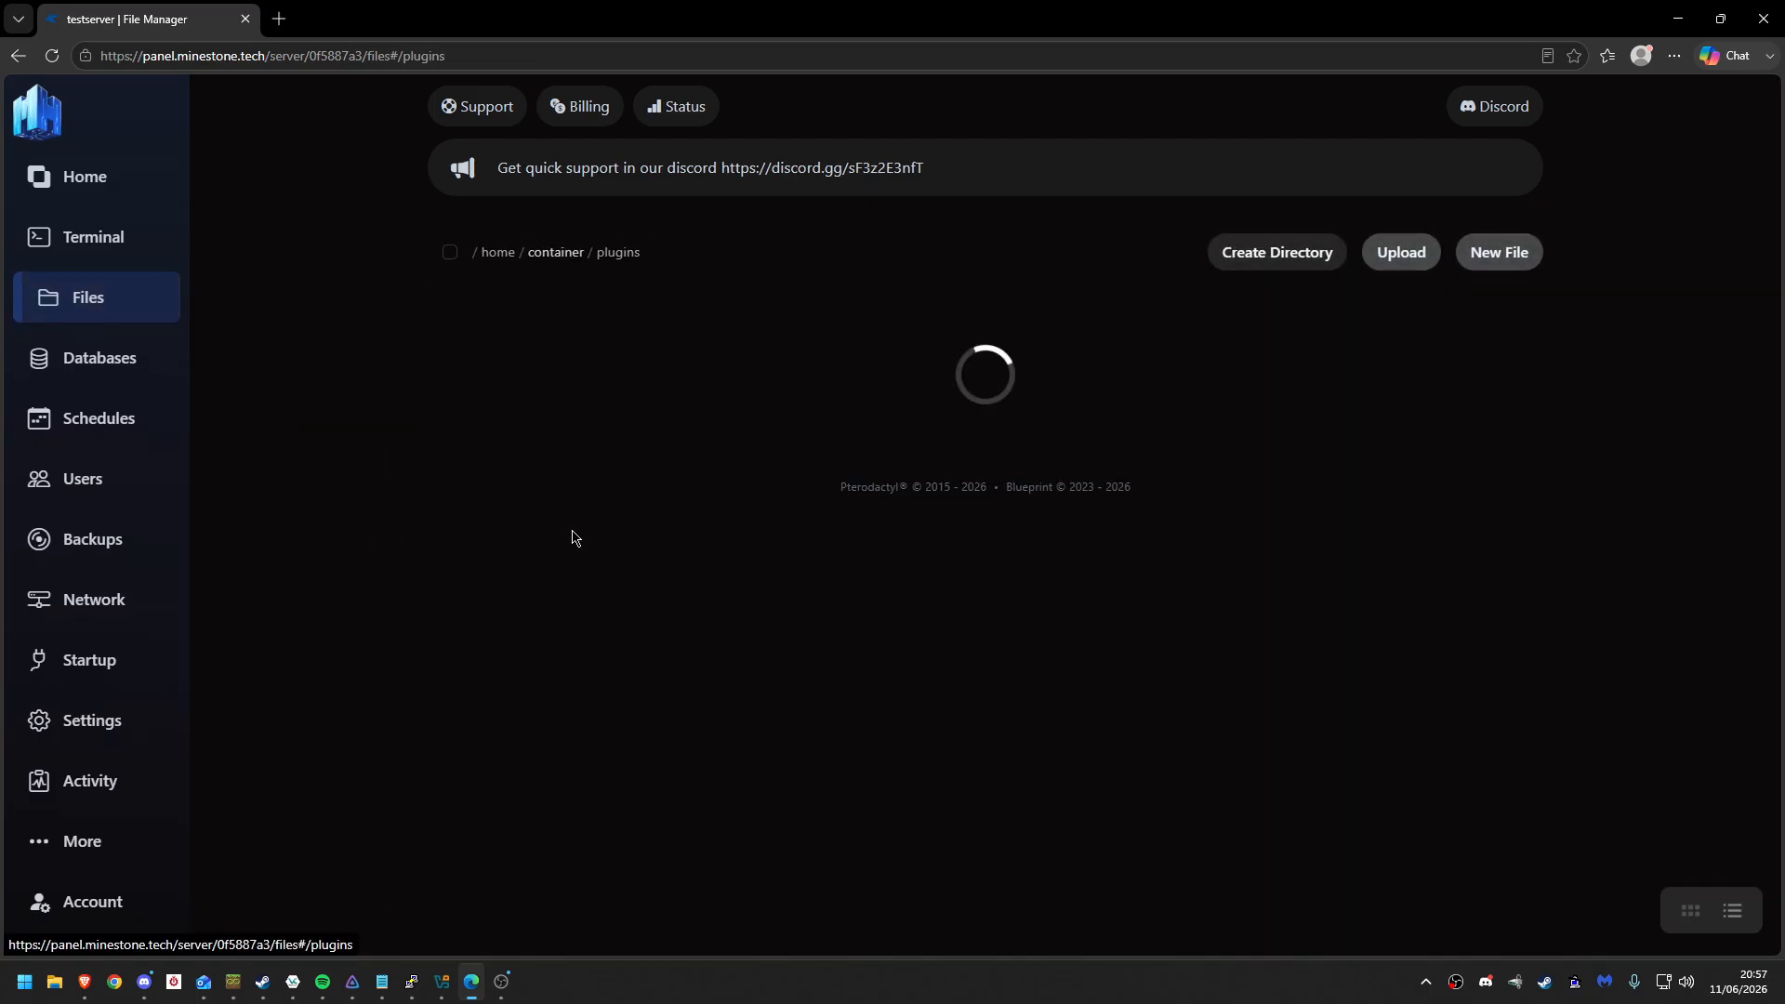
click(553, 260)
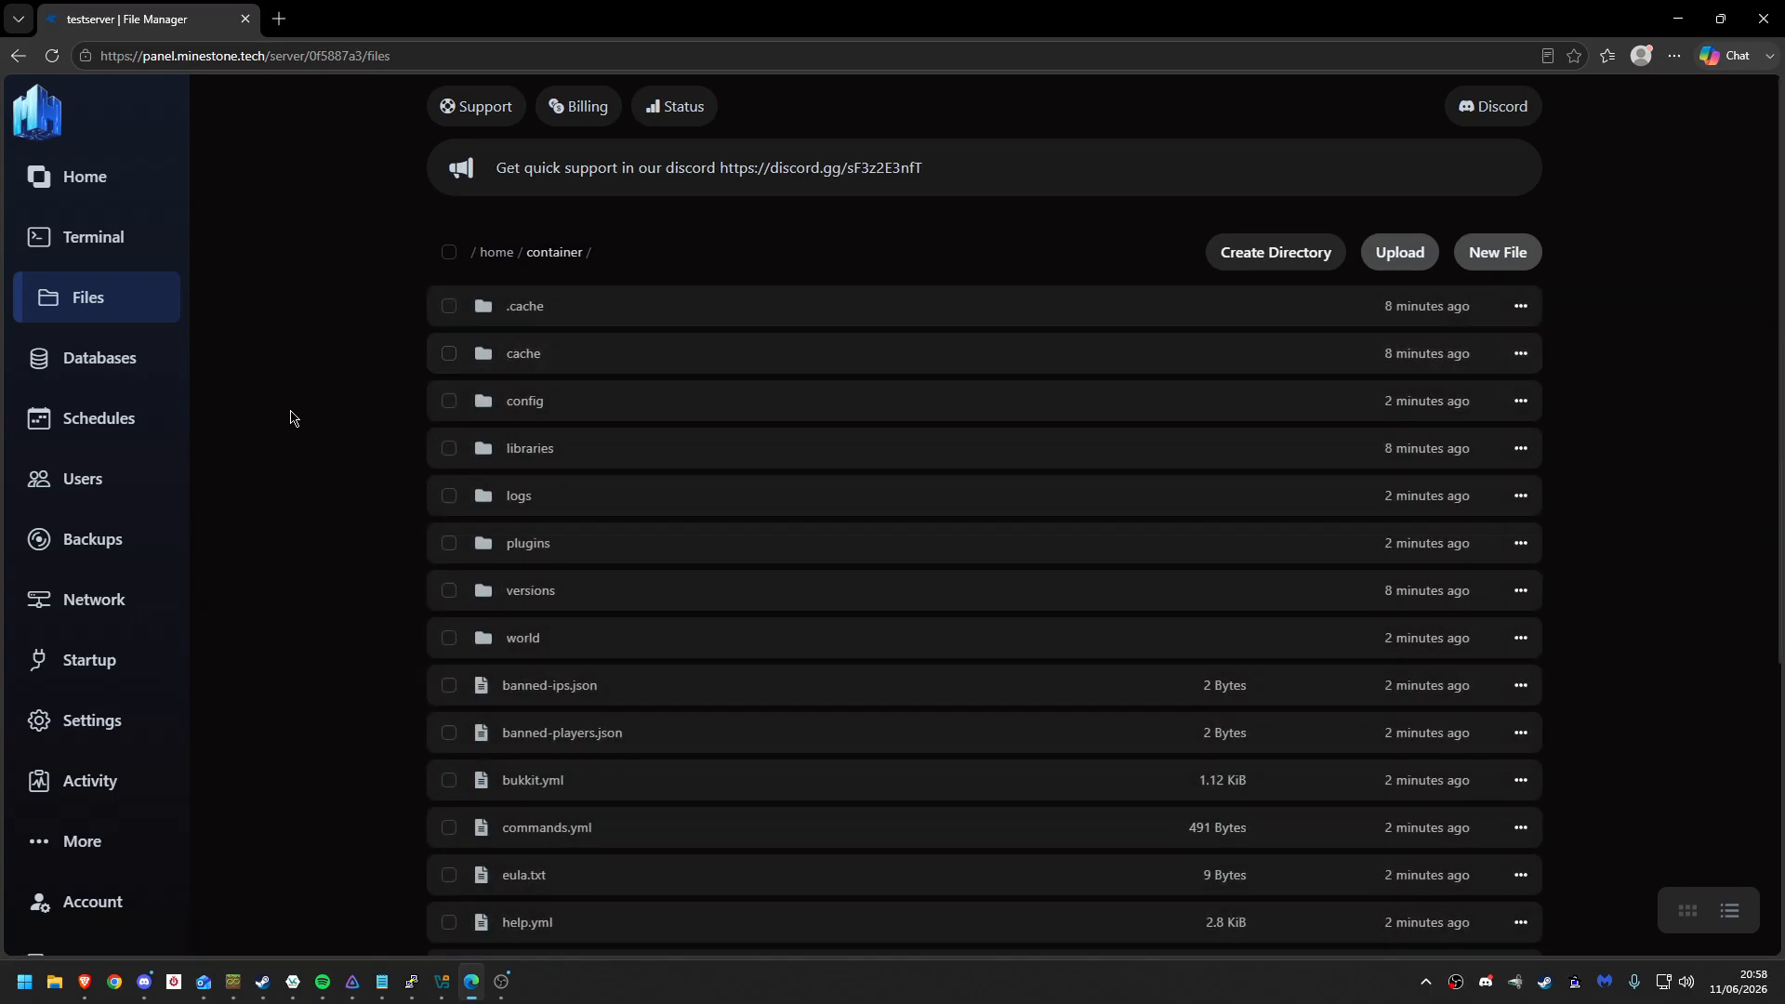
- Check on the Databases page whether databases can be created for this server
click(121, 367)
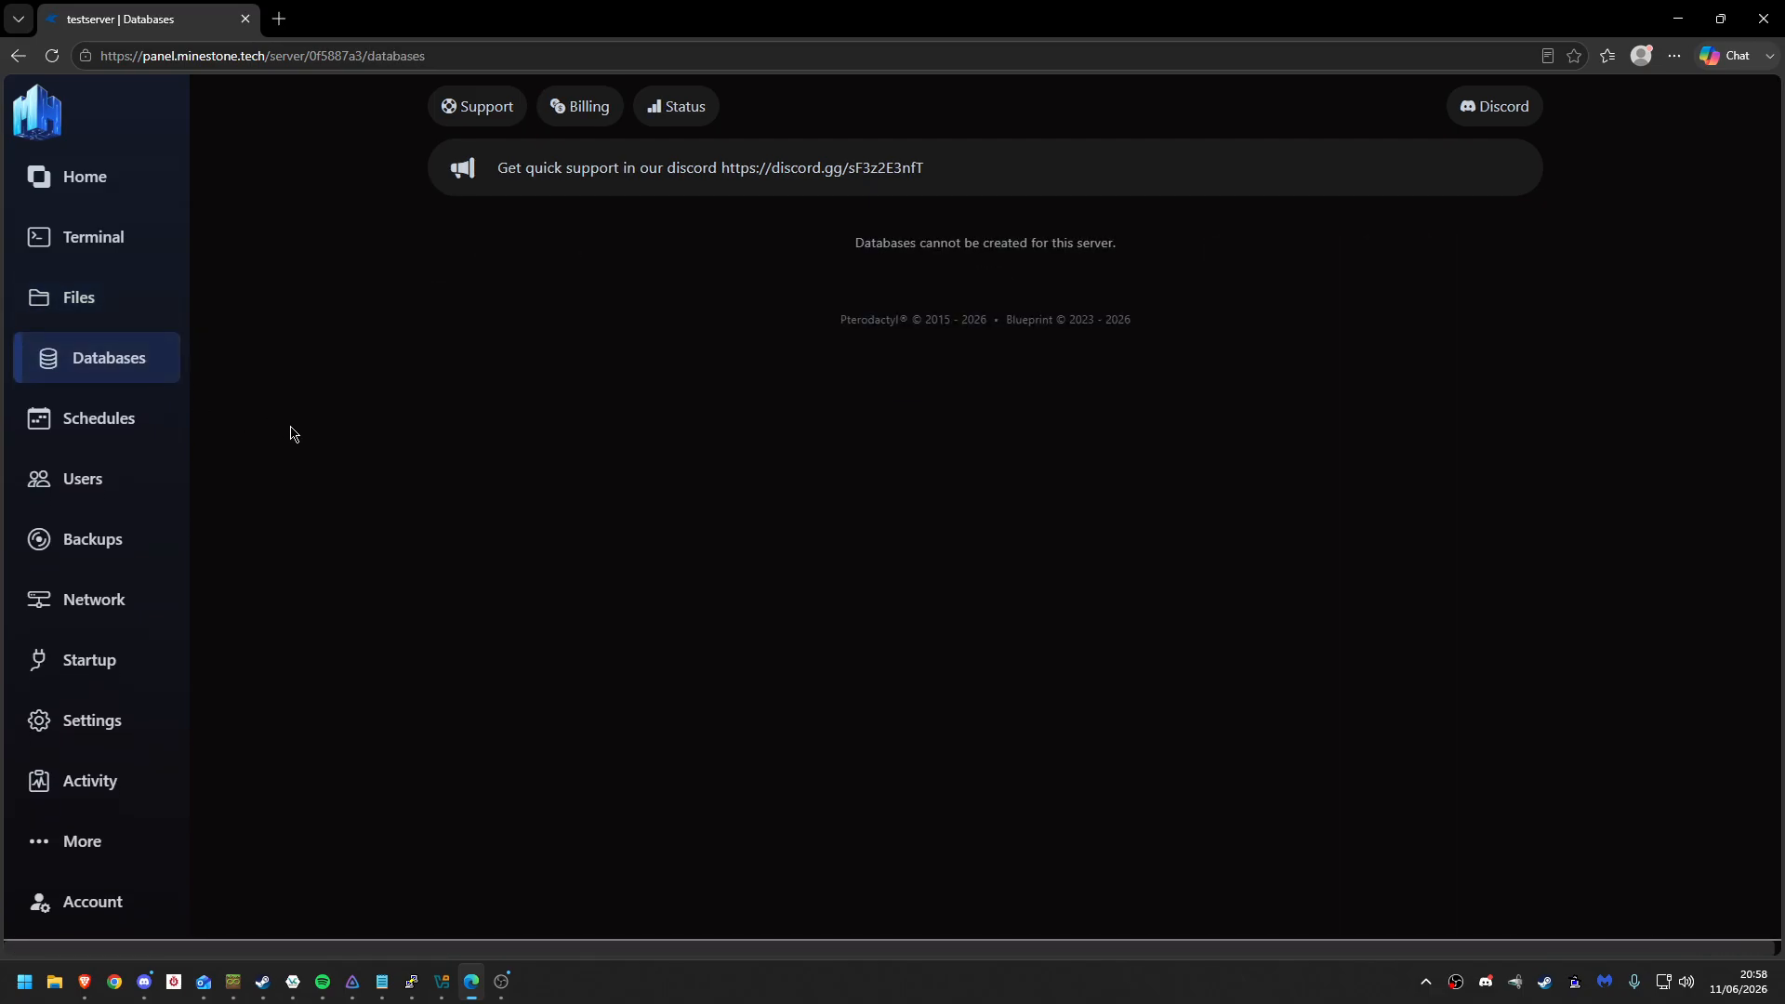
drag(851, 244, 1128, 255)
click(1129, 260)
click(854, 245)
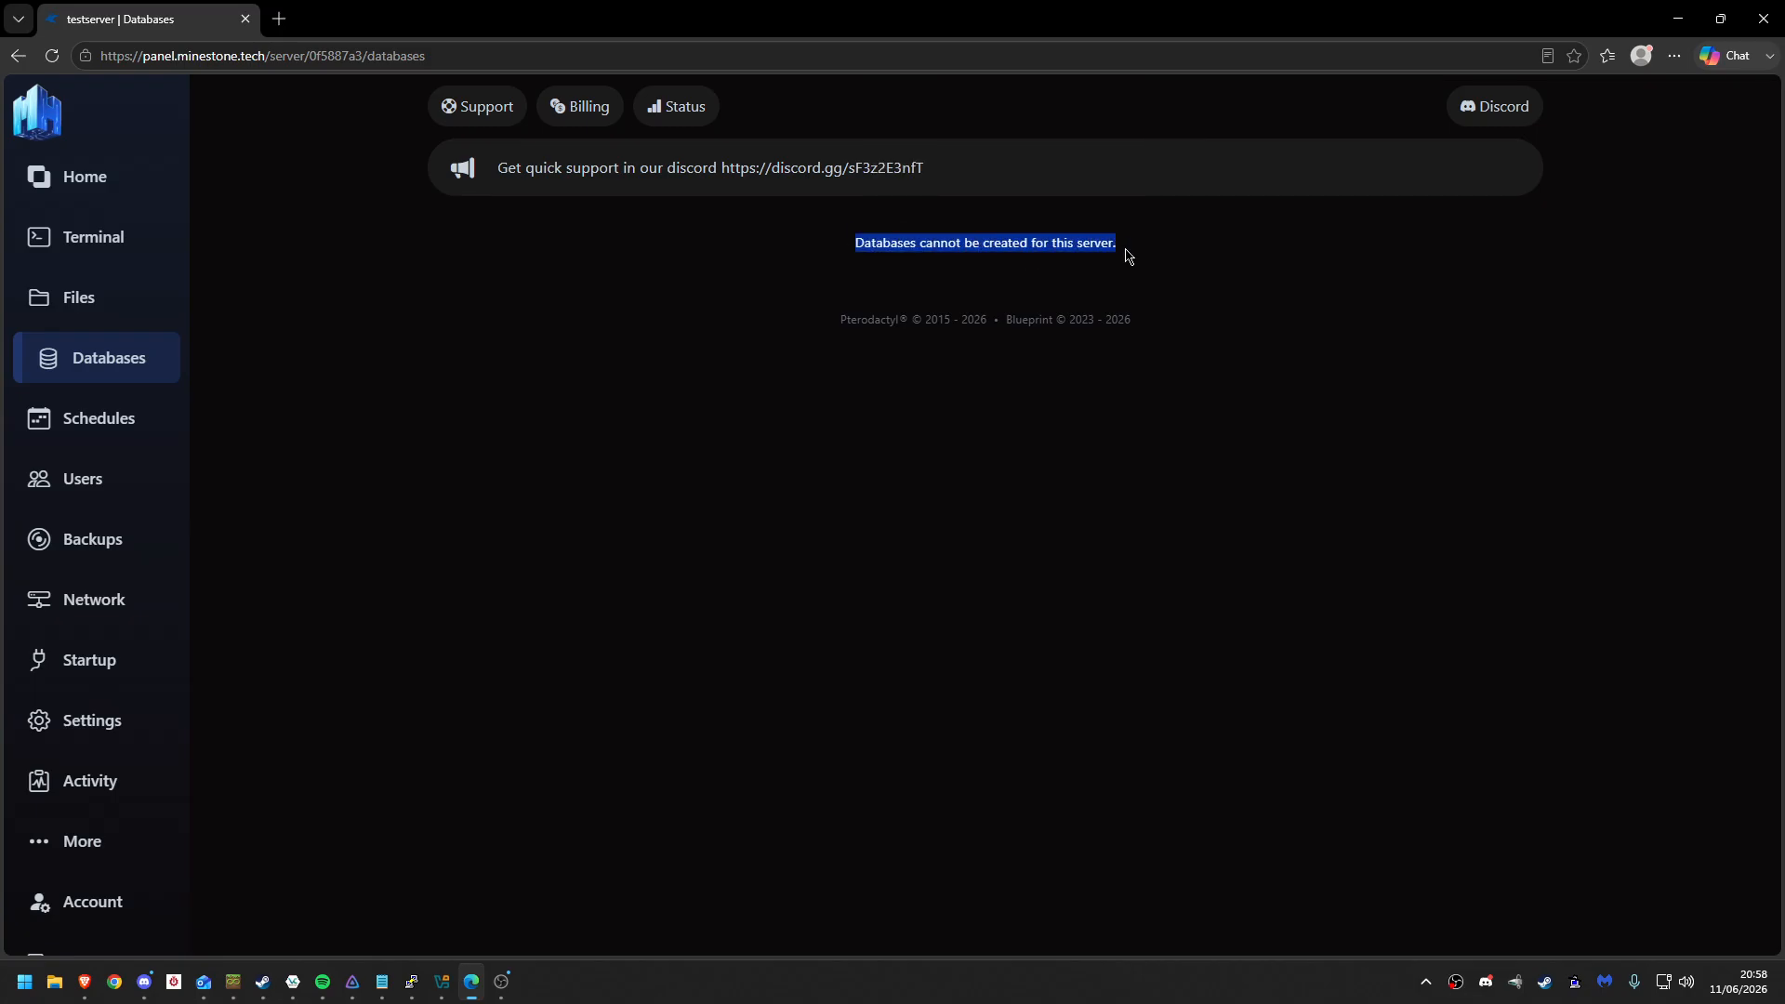
click(1148, 344)
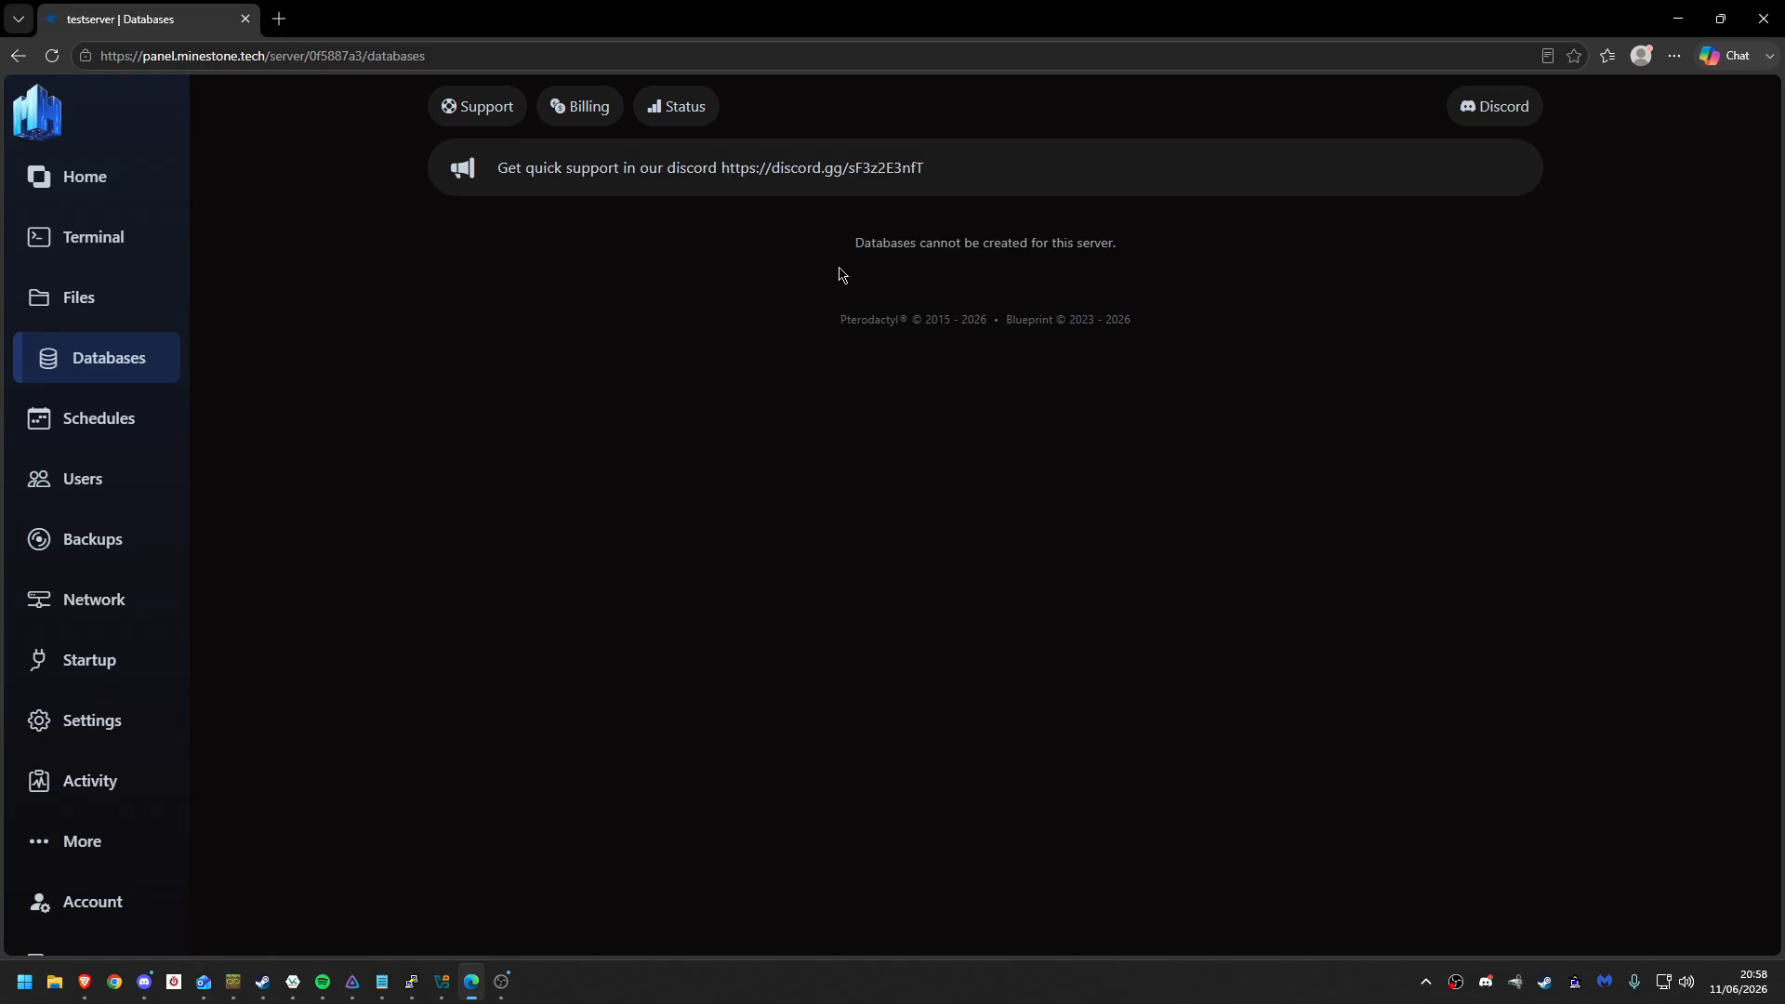
mouse_move(853, 245)
mouse_down()
mouse_move(1143, 267)
mouse_move(988, 236)
mouse_move(852, 245)
mouse_up()
click(1142, 267)
click(825, 259)
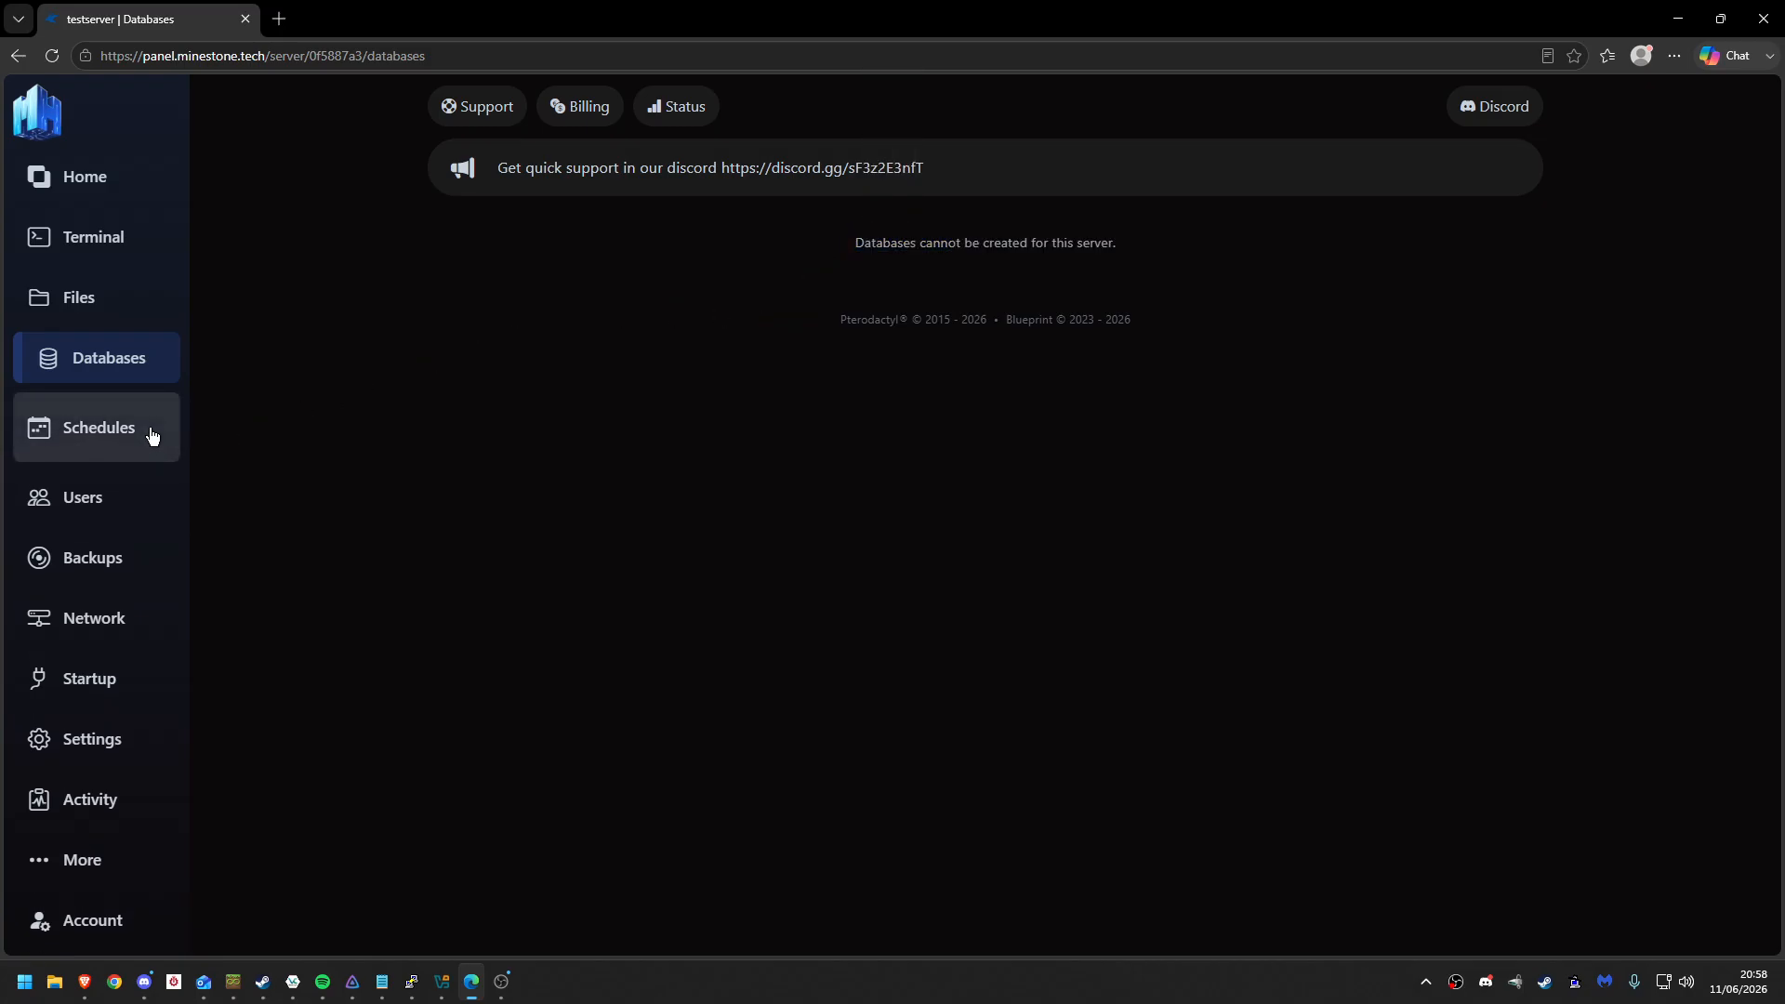
- Examine the name, timing and activation options for a new schedule, and close the form without creating one
click(147, 432)
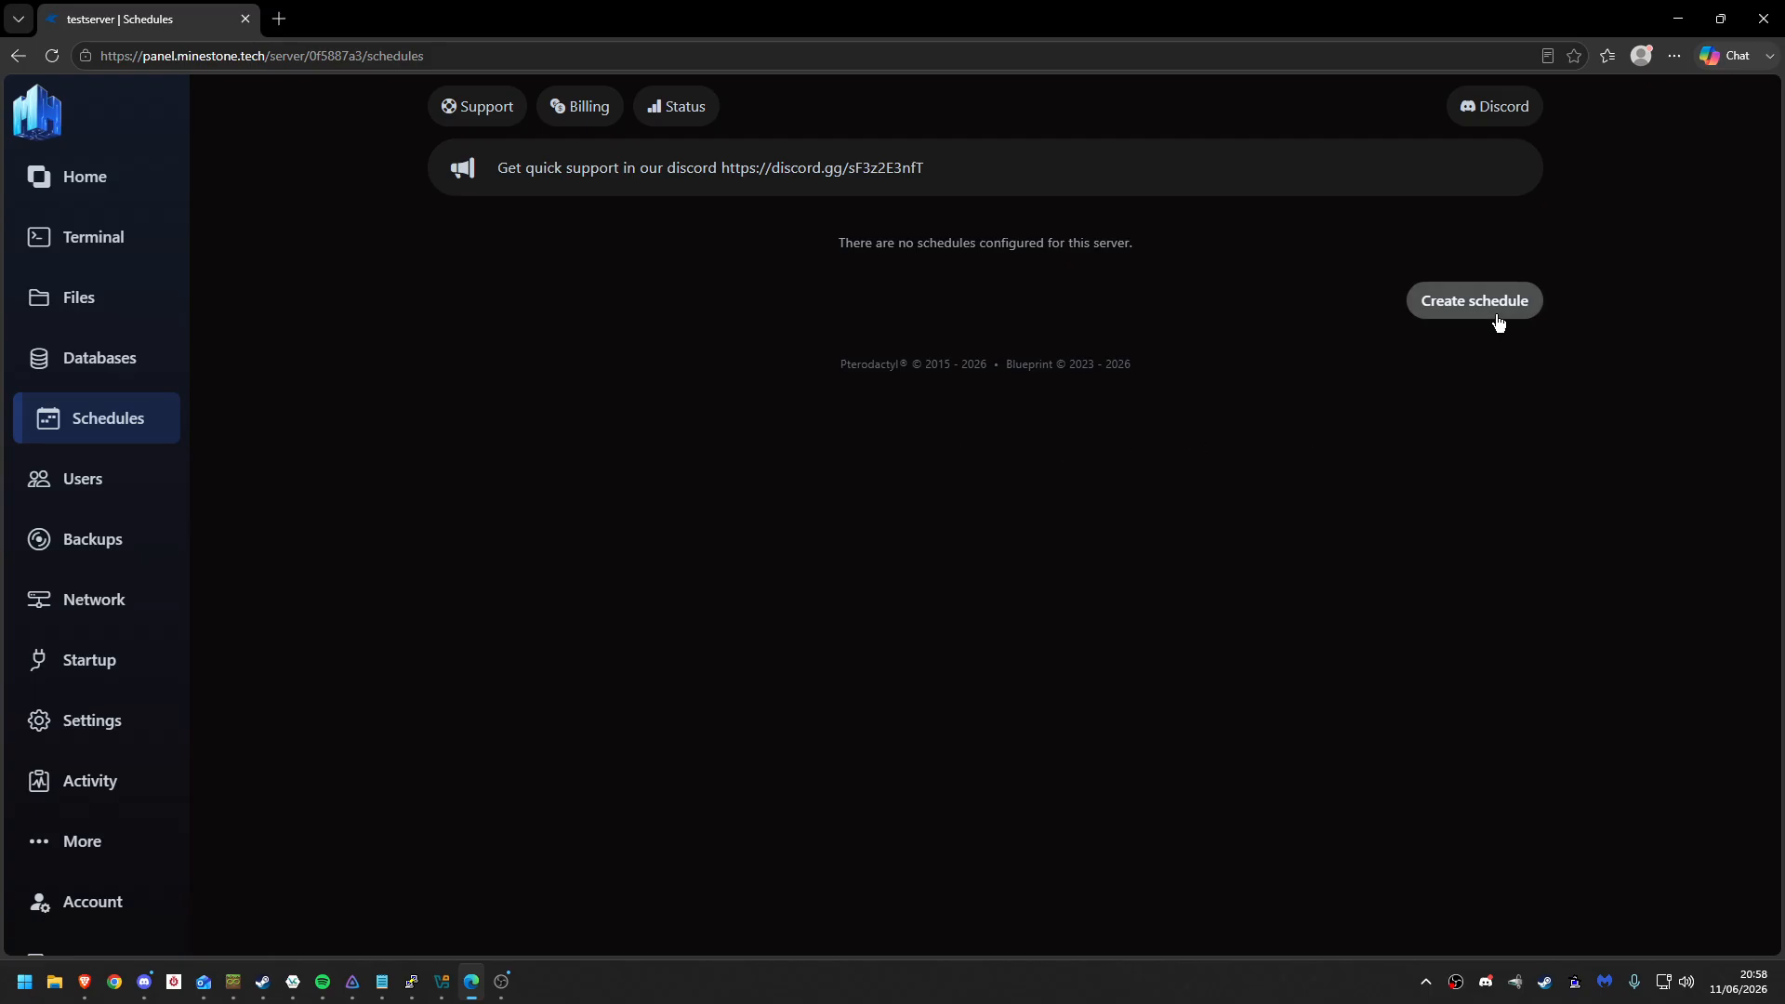
click(1494, 314)
click(576, 375)
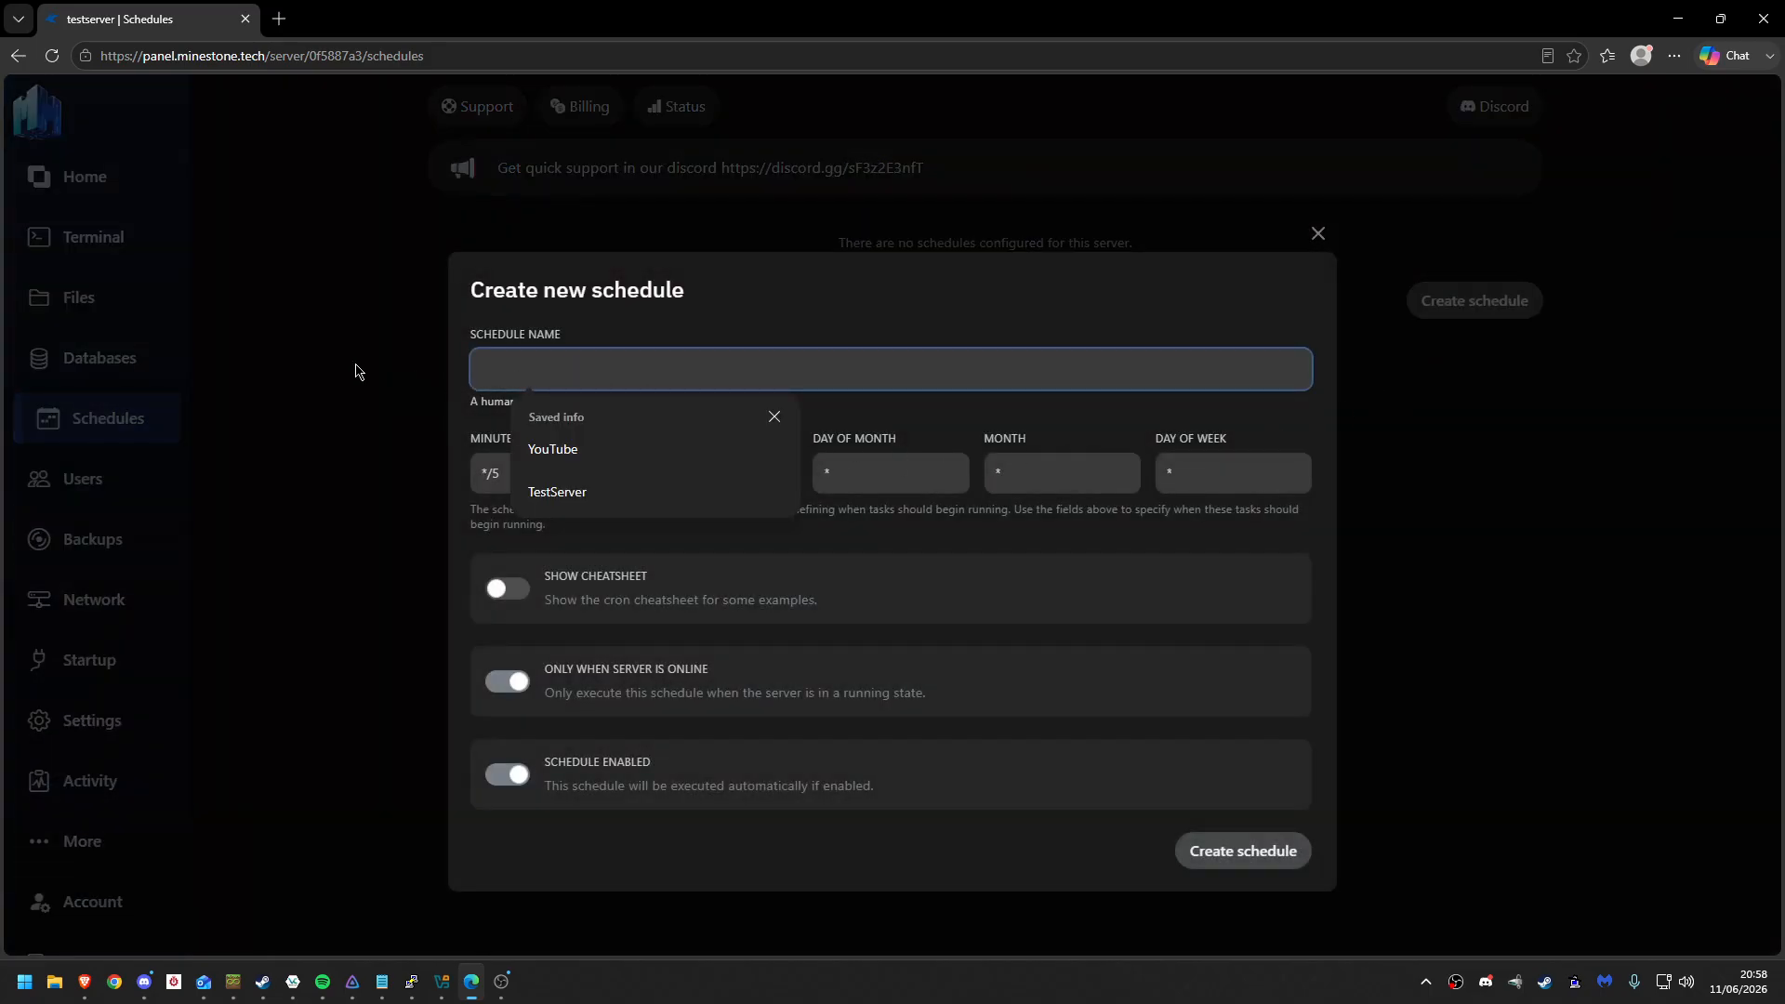
click(732, 338)
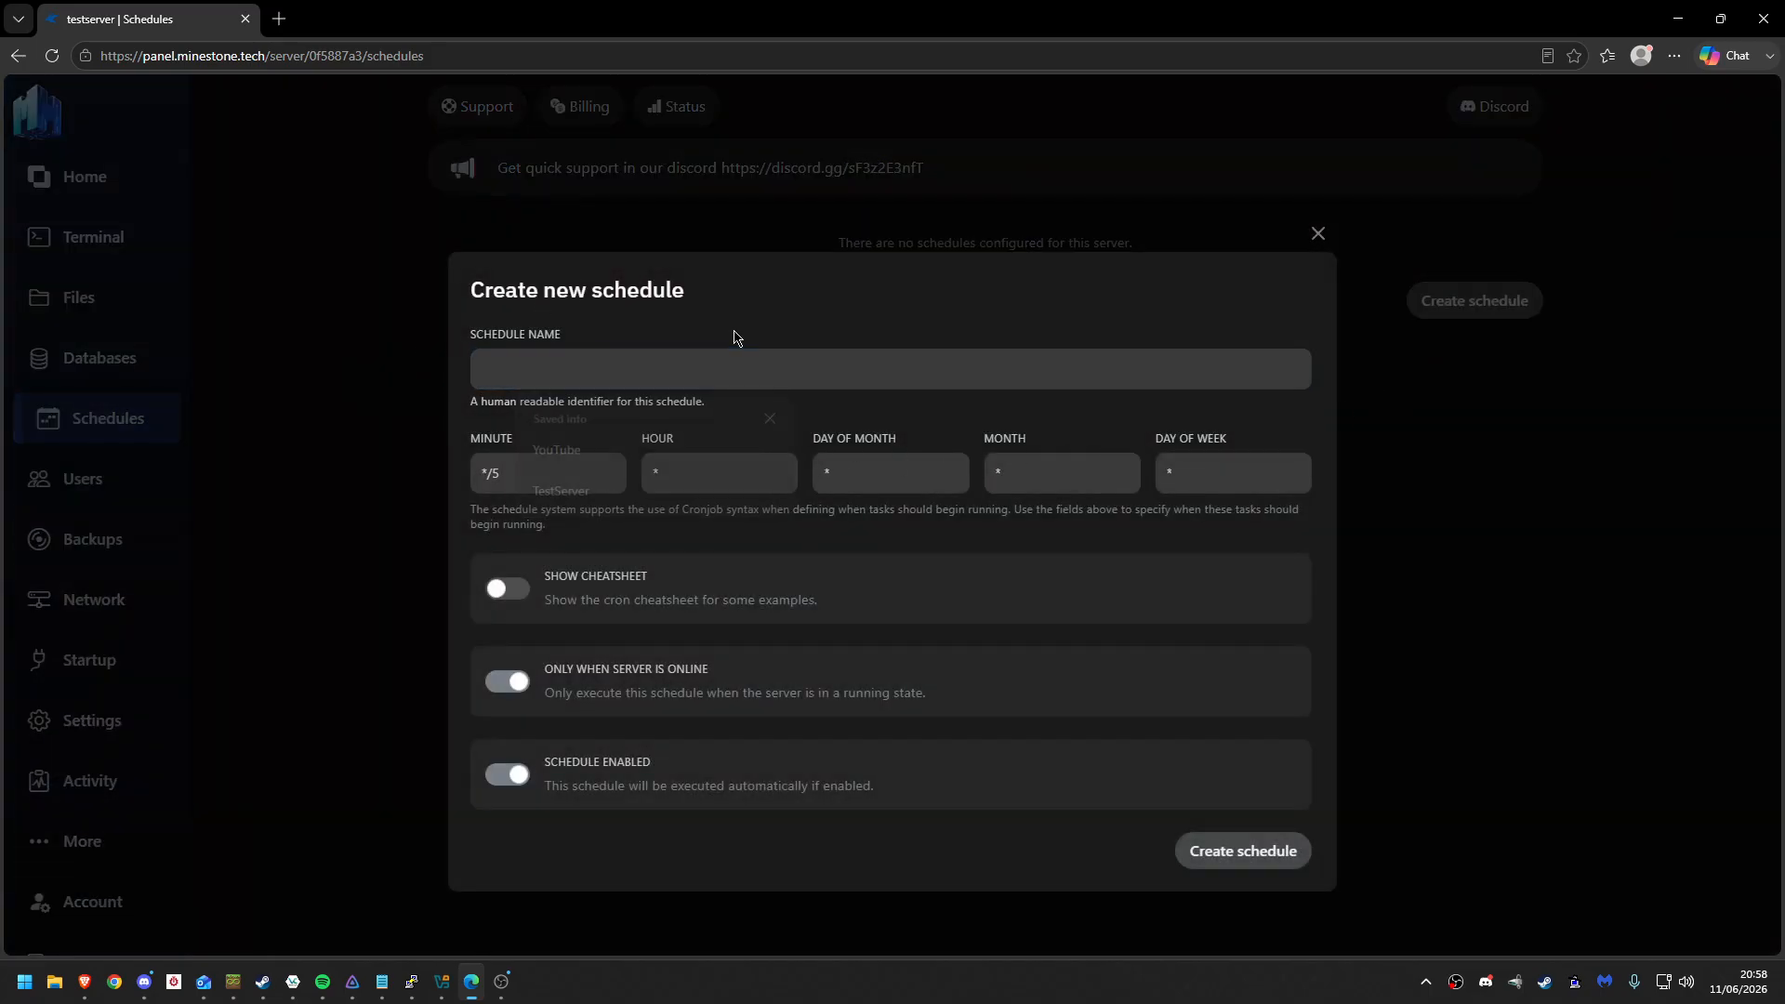
click(336, 416)
- Examine the email field and permission options for inviting a new subuser, and close the form without sending an invitation
click(165, 480)
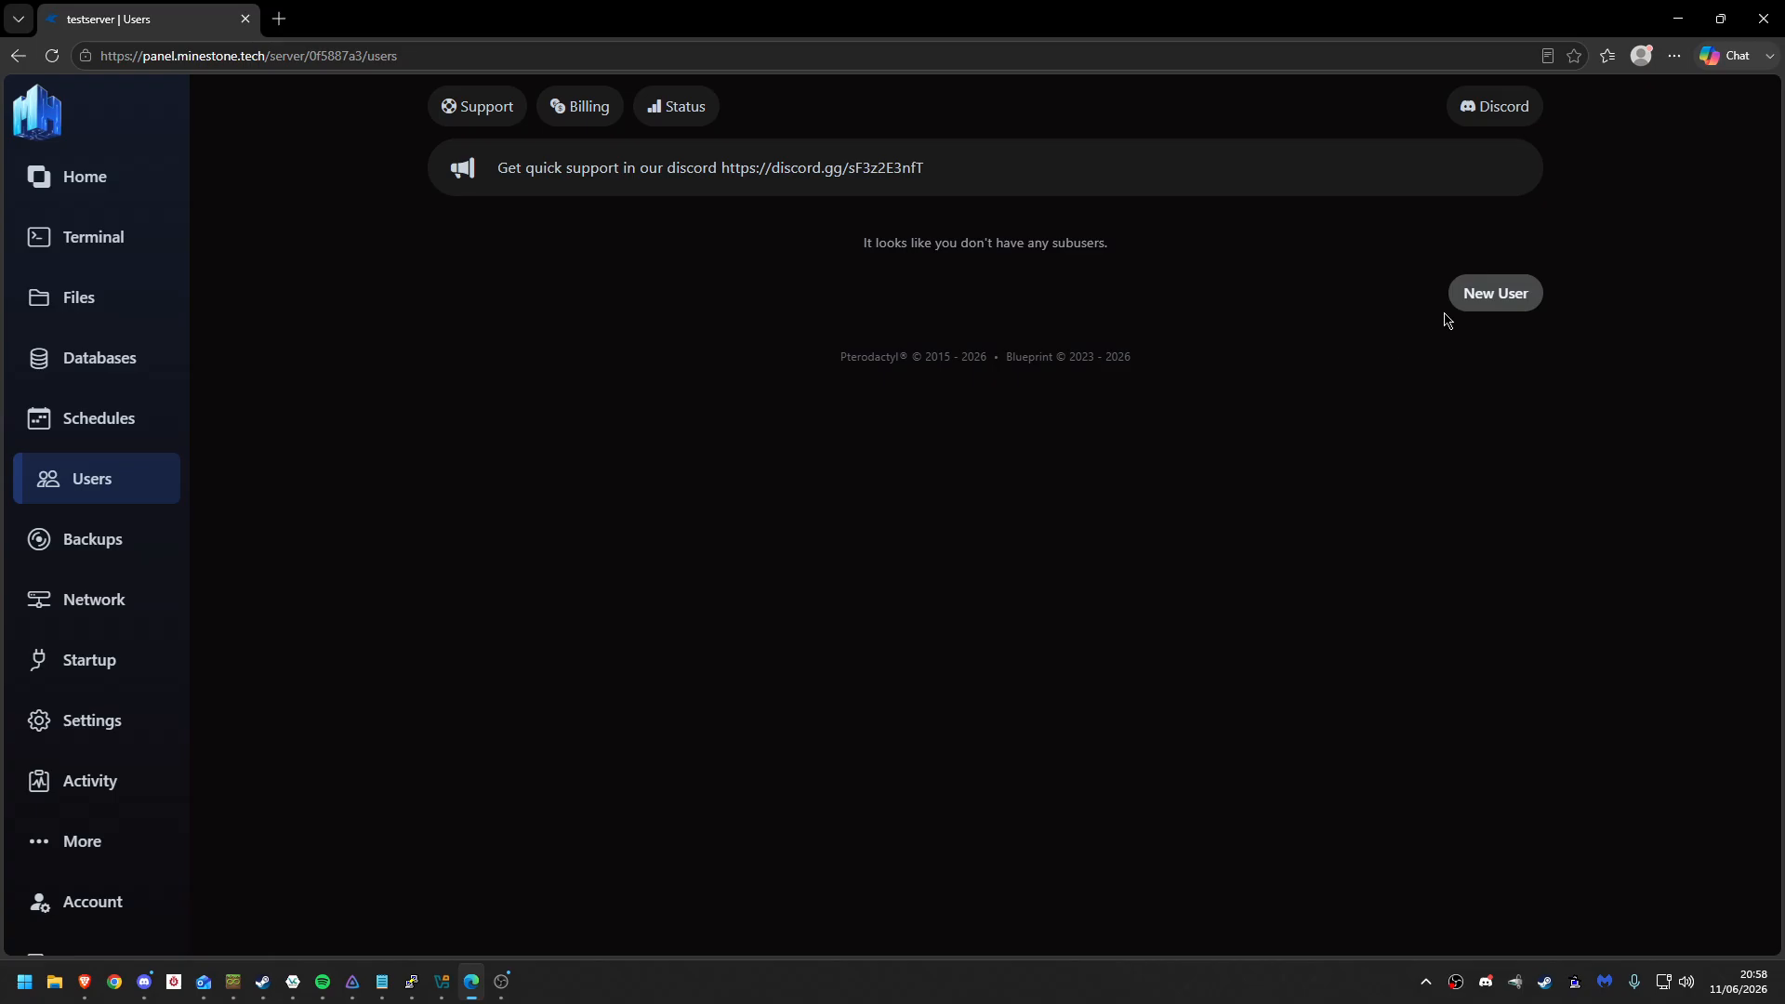
click(1466, 299)
click(628, 240)
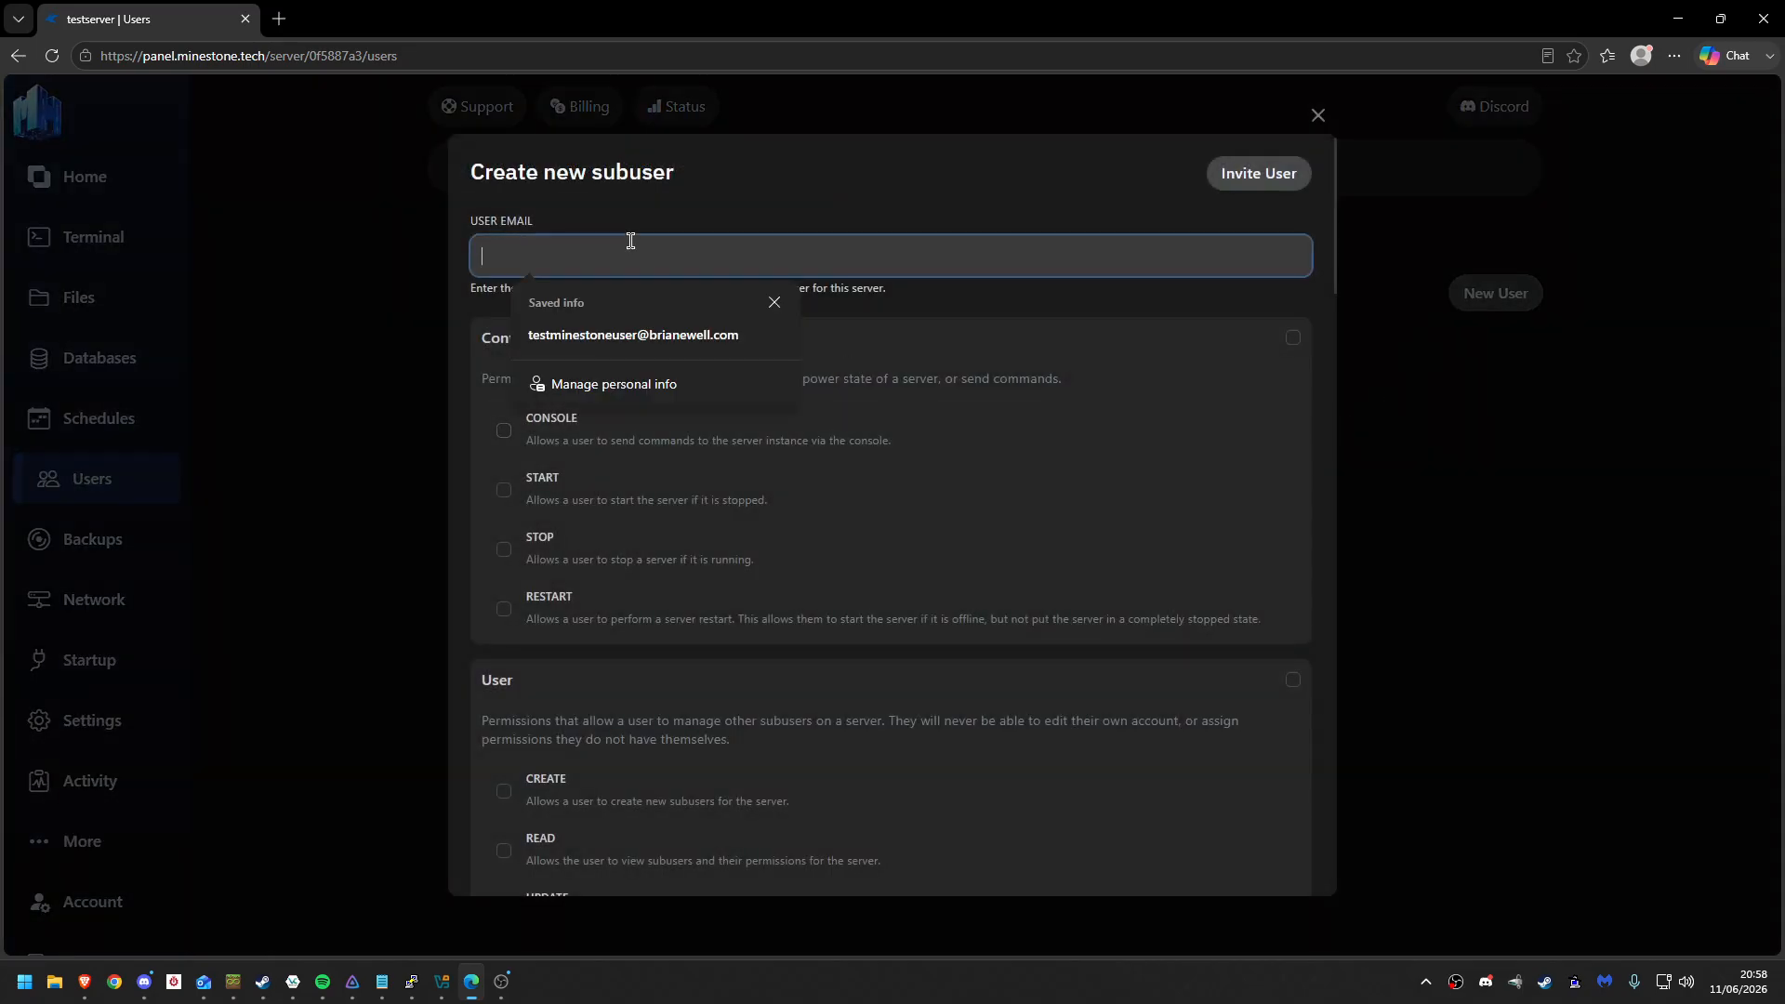
click(390, 335)
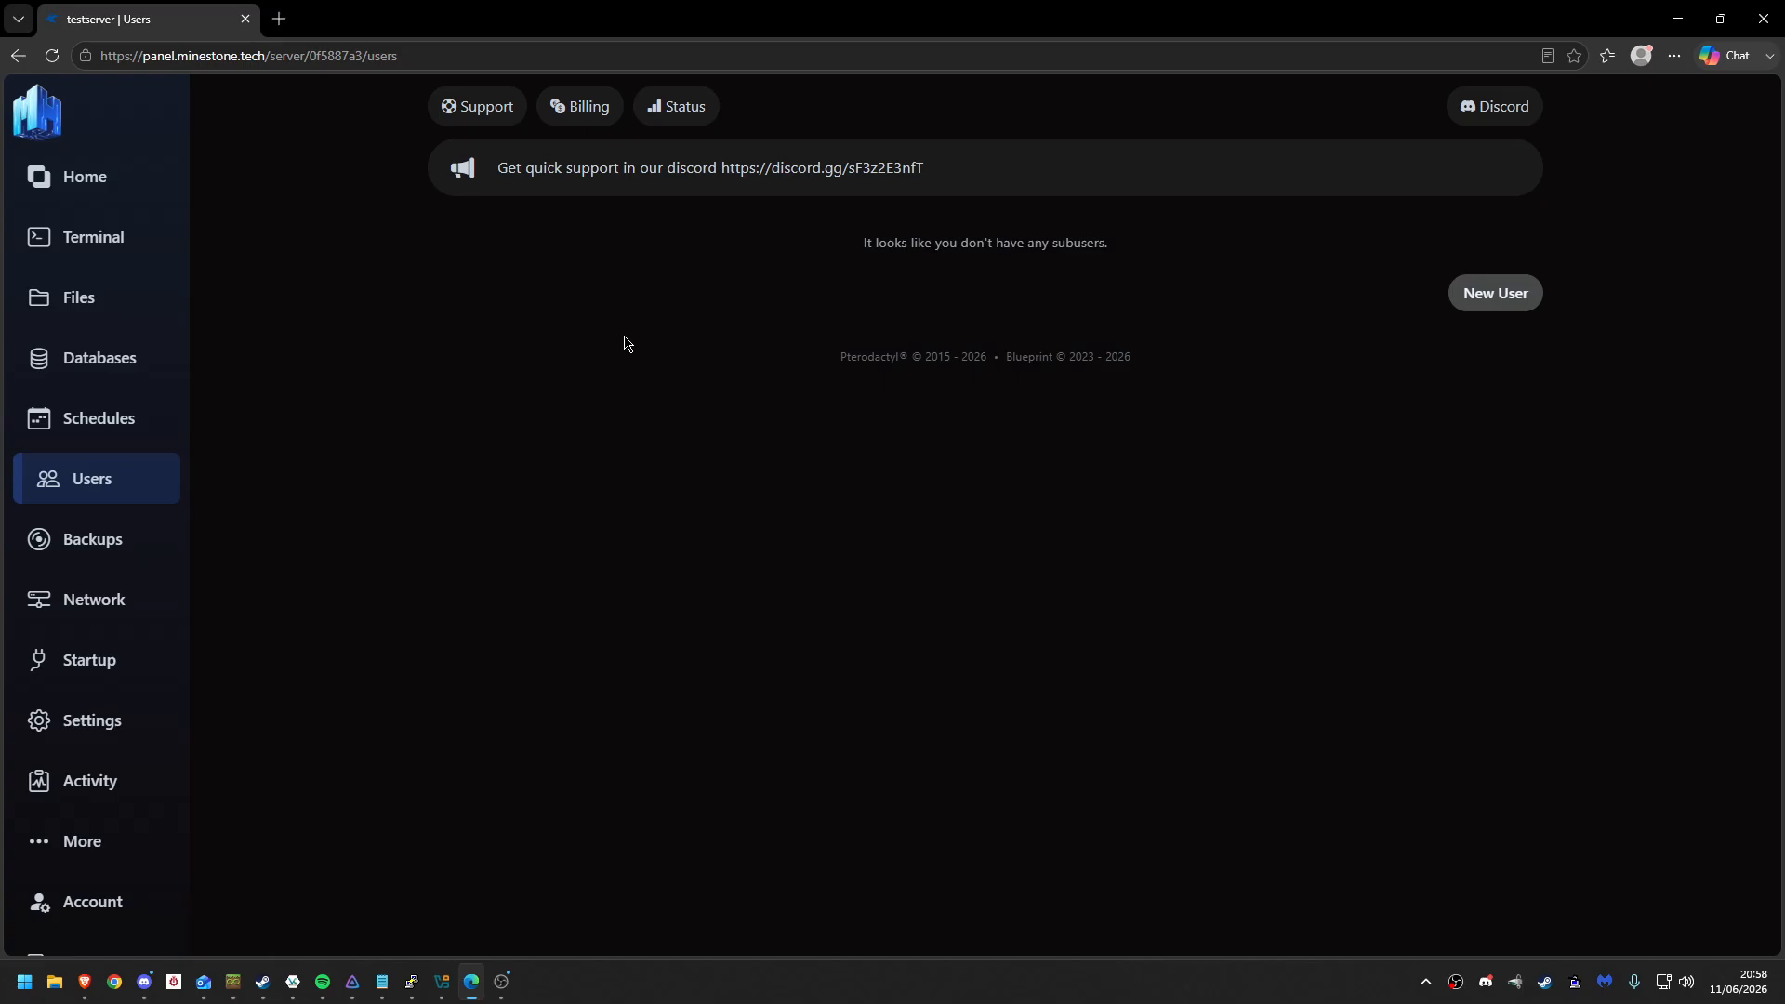
- Check on the Backups page whether backups can be created for this server
click(37, 550)
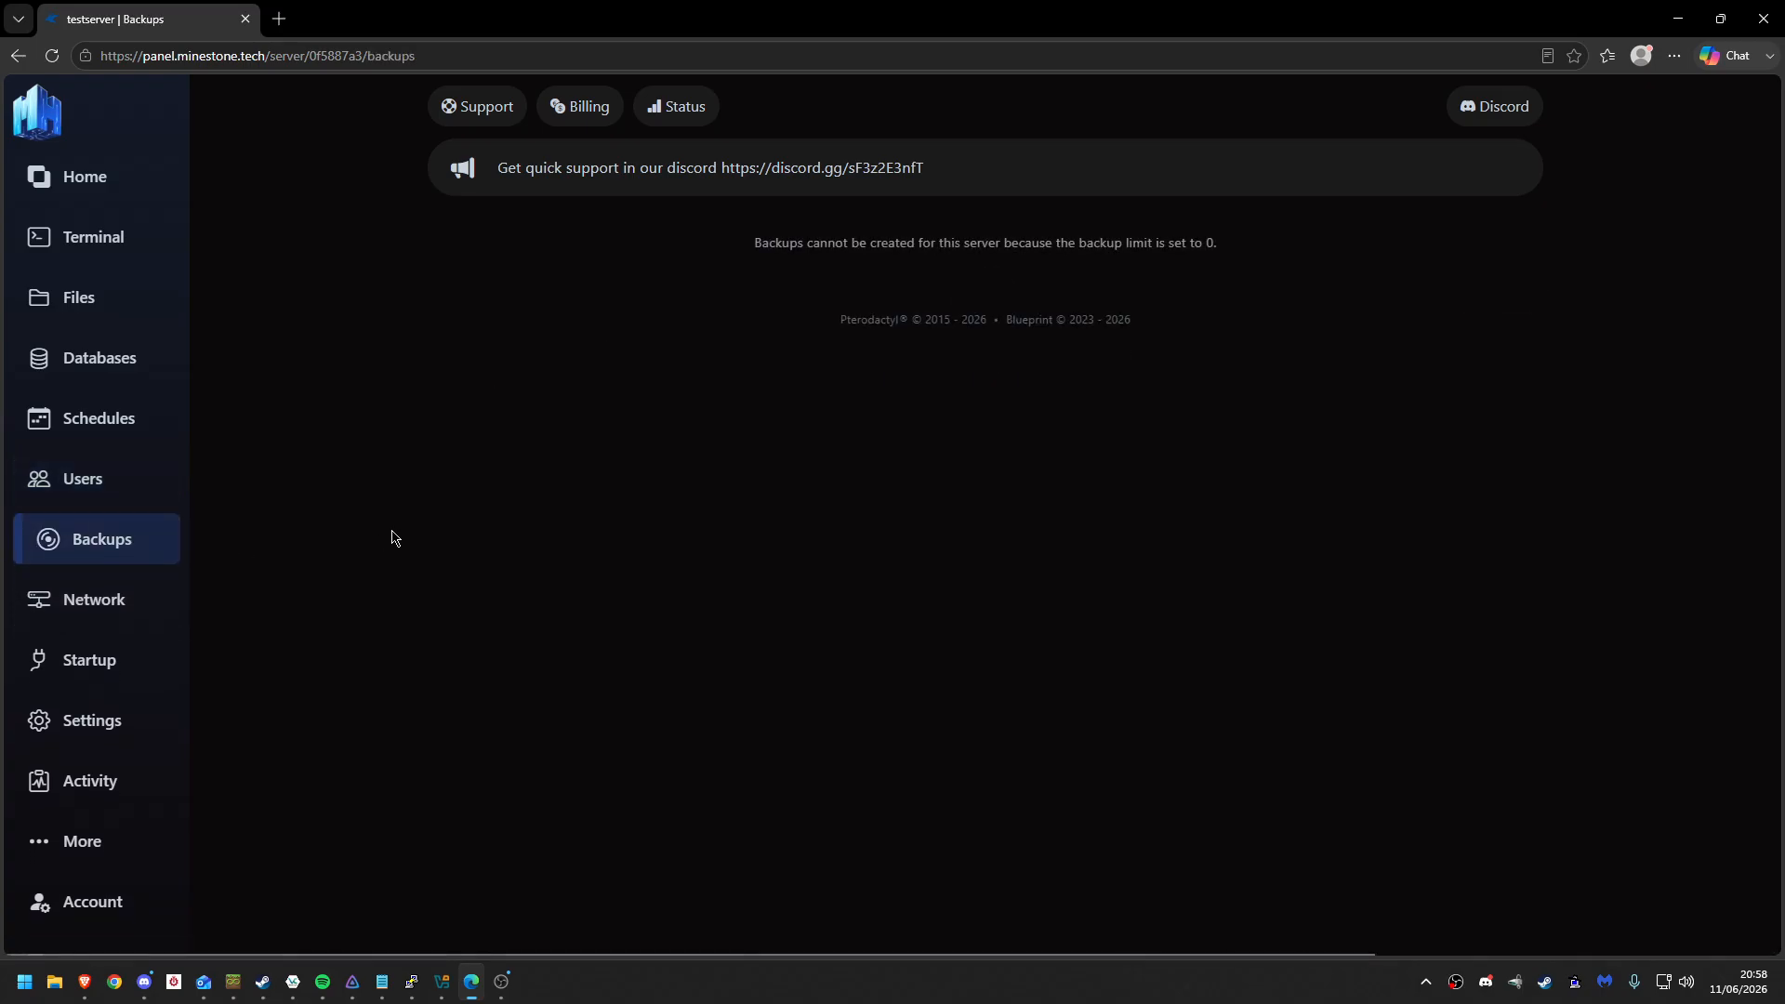
drag(754, 243, 1210, 242)
click(748, 260)
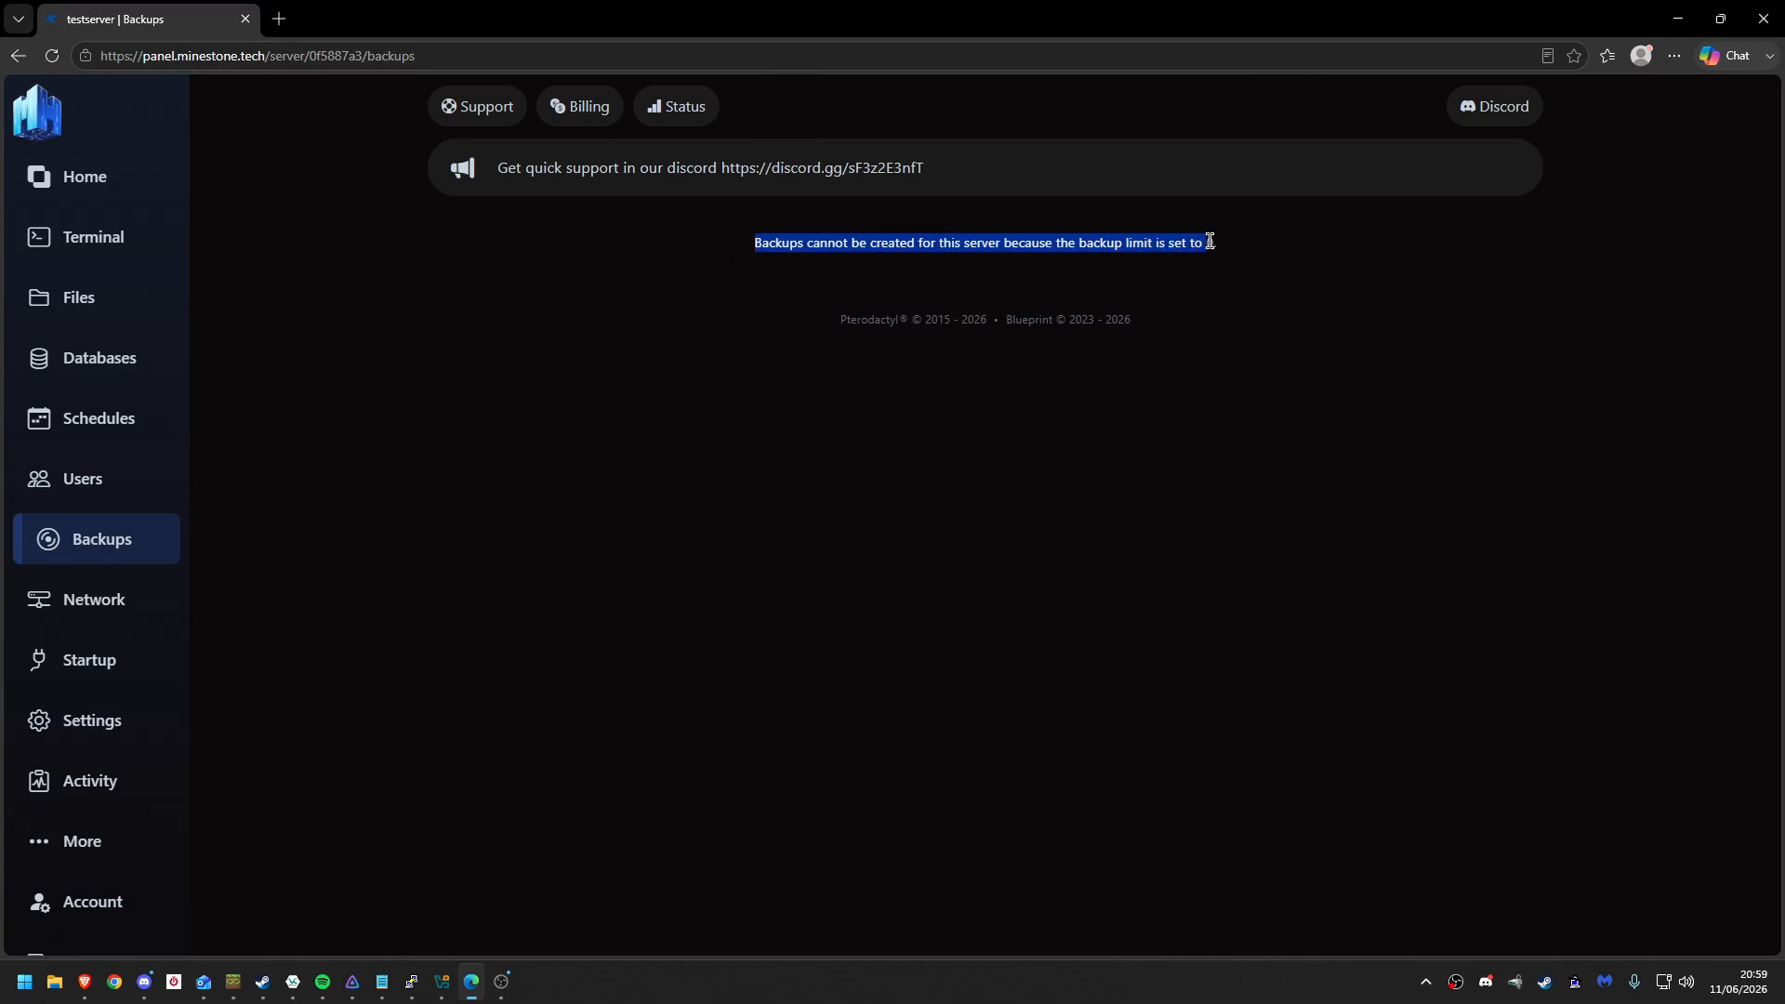
click(1222, 264)
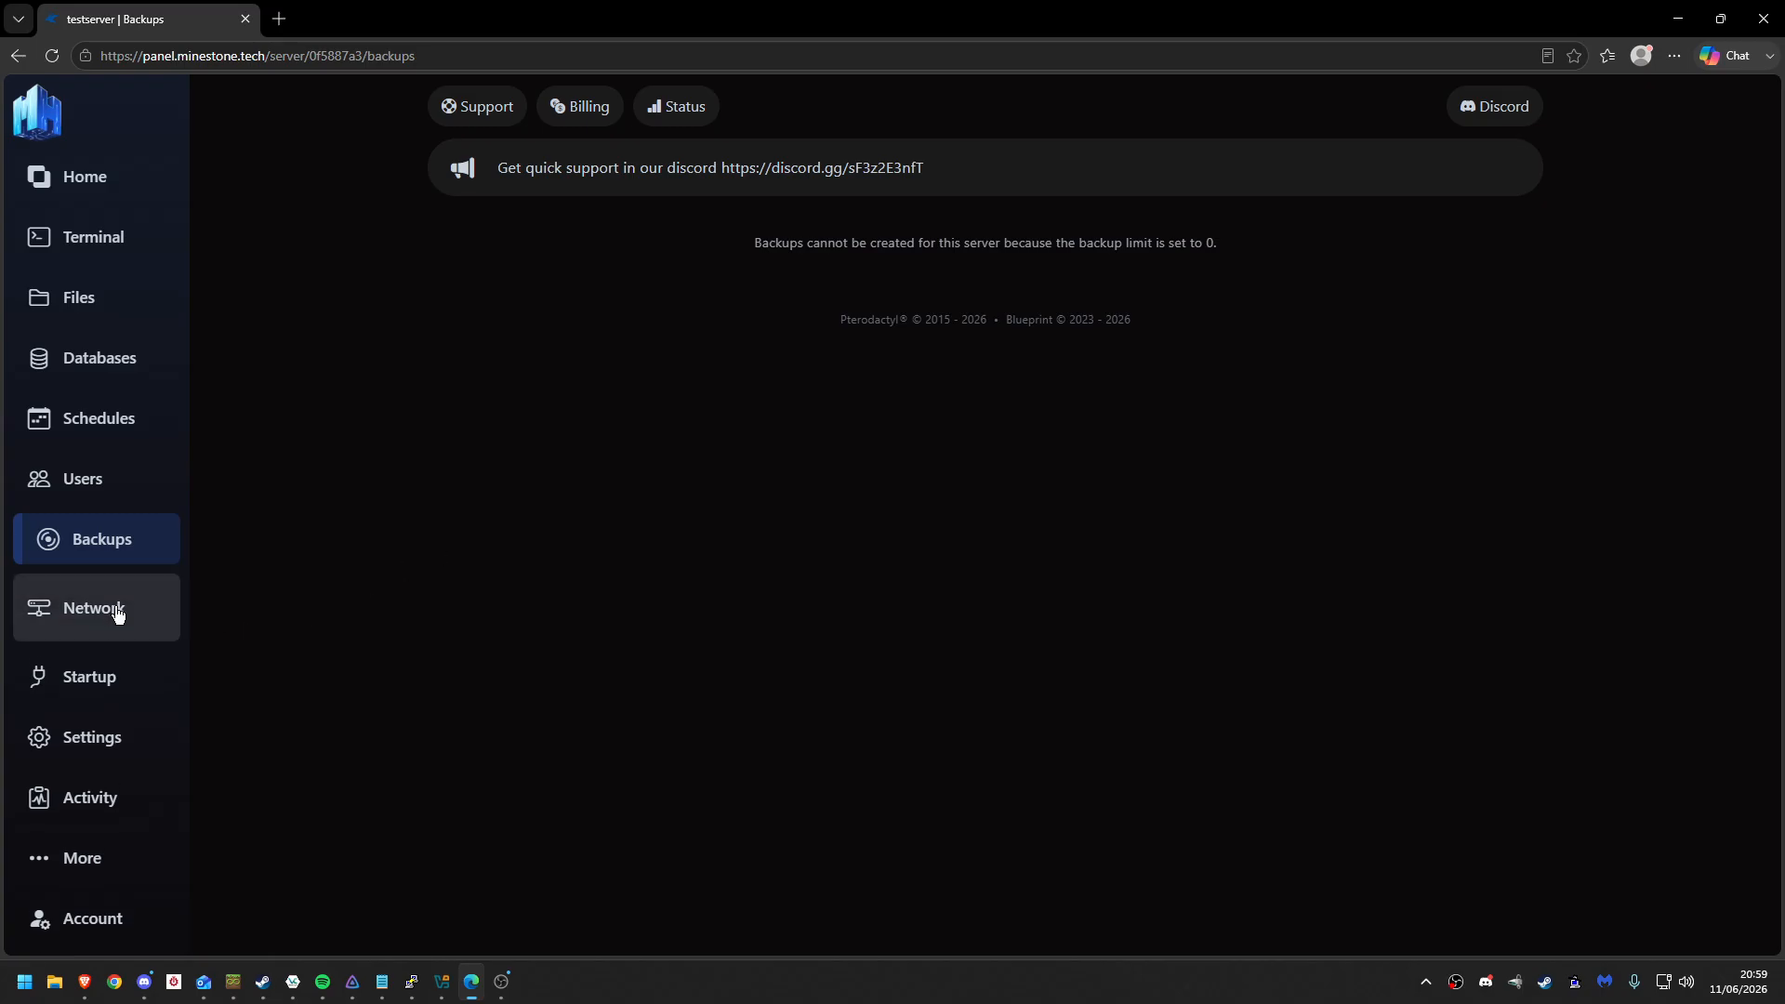
- View the server's IP address, port and notes field on the Network page
click(130, 621)
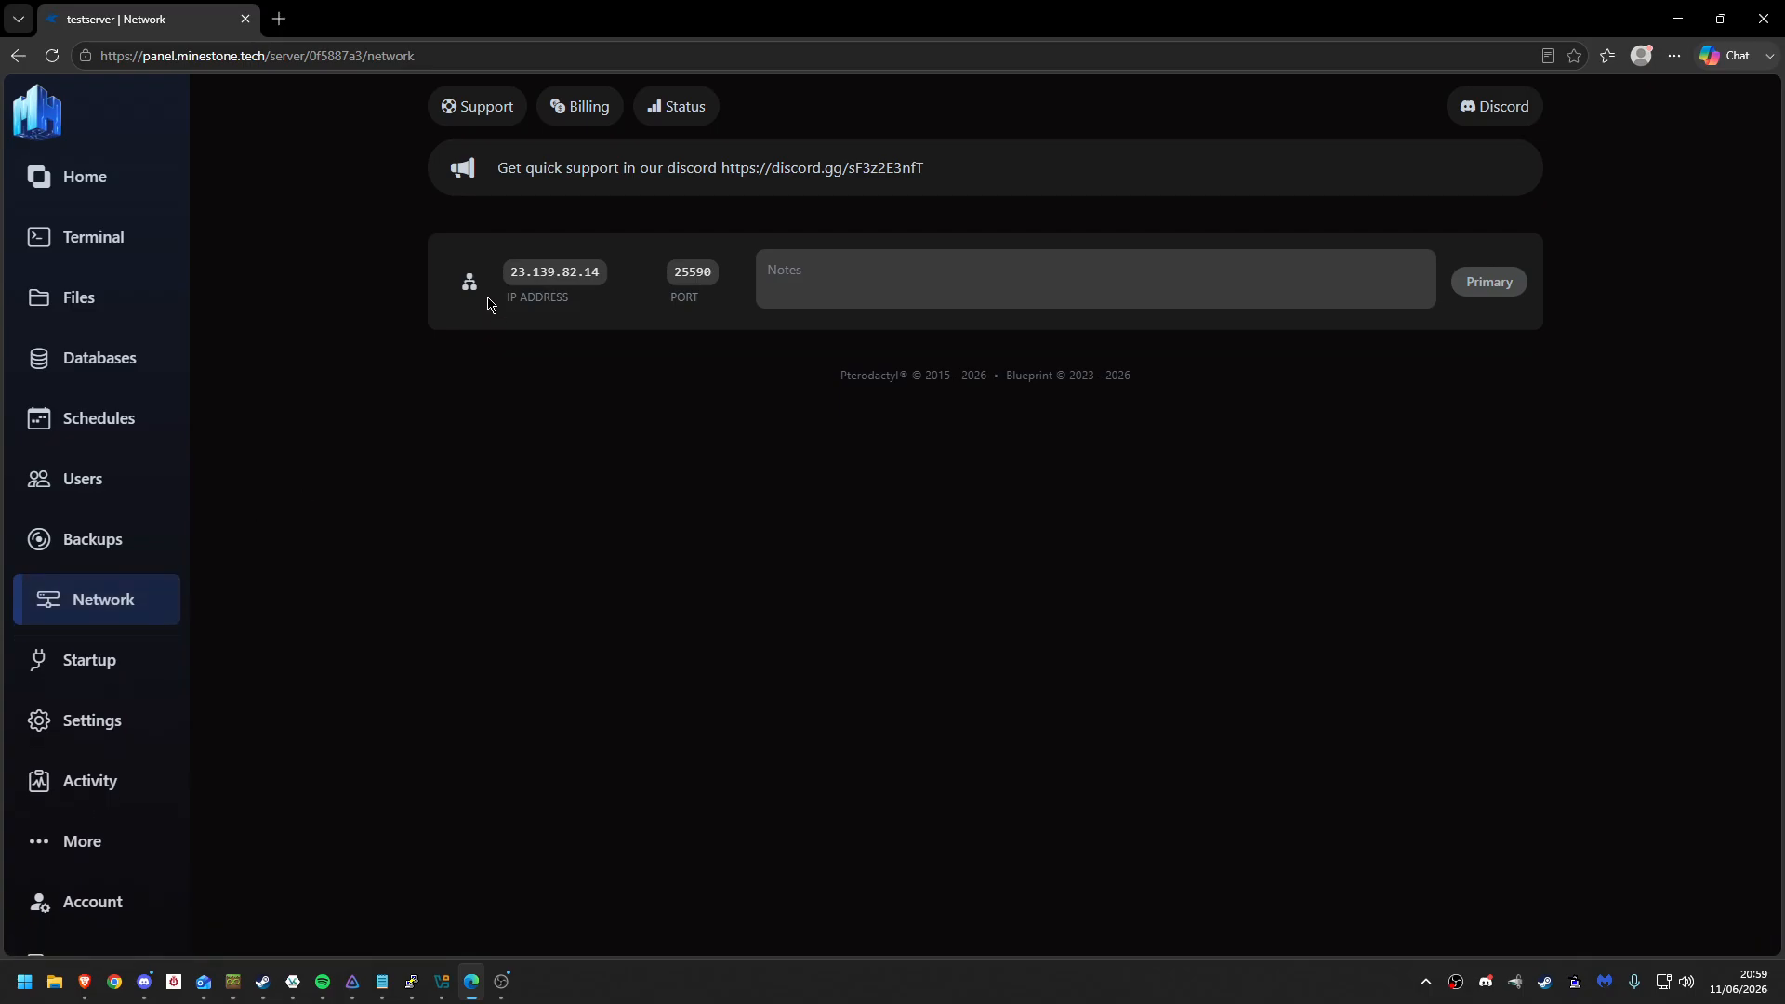
click(839, 282)
- Examine the Docker image choices in the server's startup settings, keeping Java 25 selected
click(126, 680)
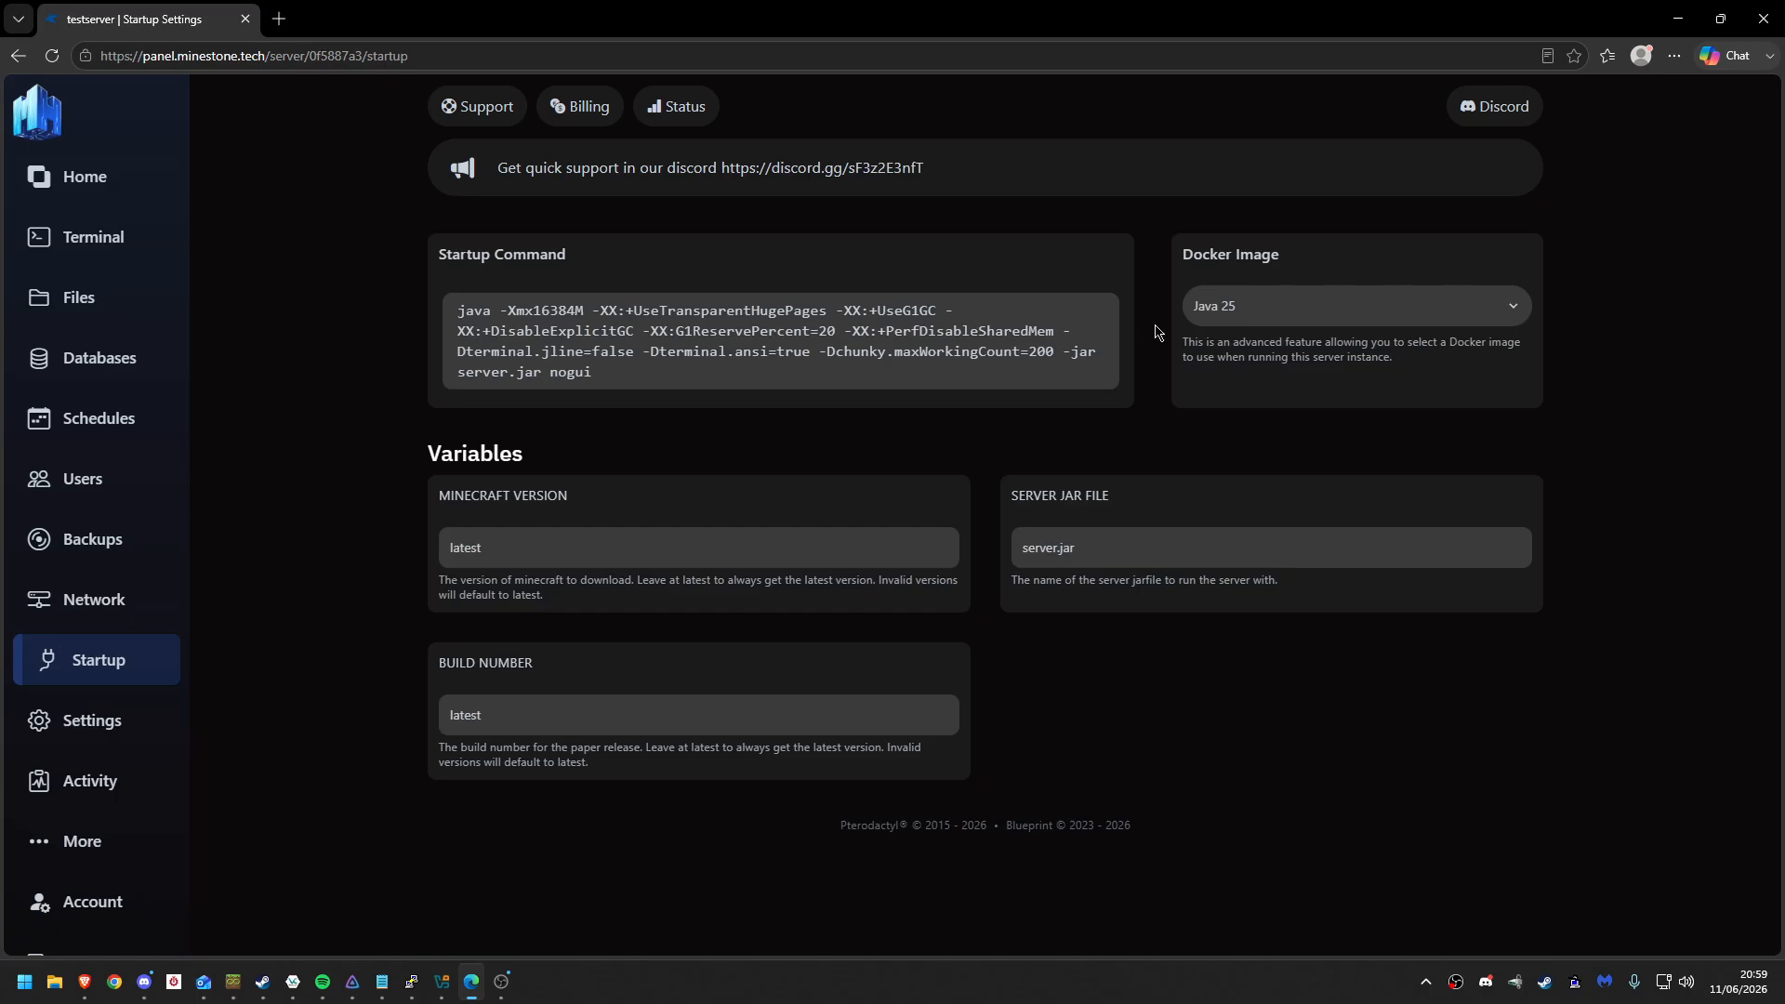
click(1278, 316)
click(1243, 368)
click(1239, 314)
click(1237, 344)
drag(1375, 354, 1177, 350)
click(1177, 350)
- Review the full startup command that launches the server
drag(458, 309, 653, 382)
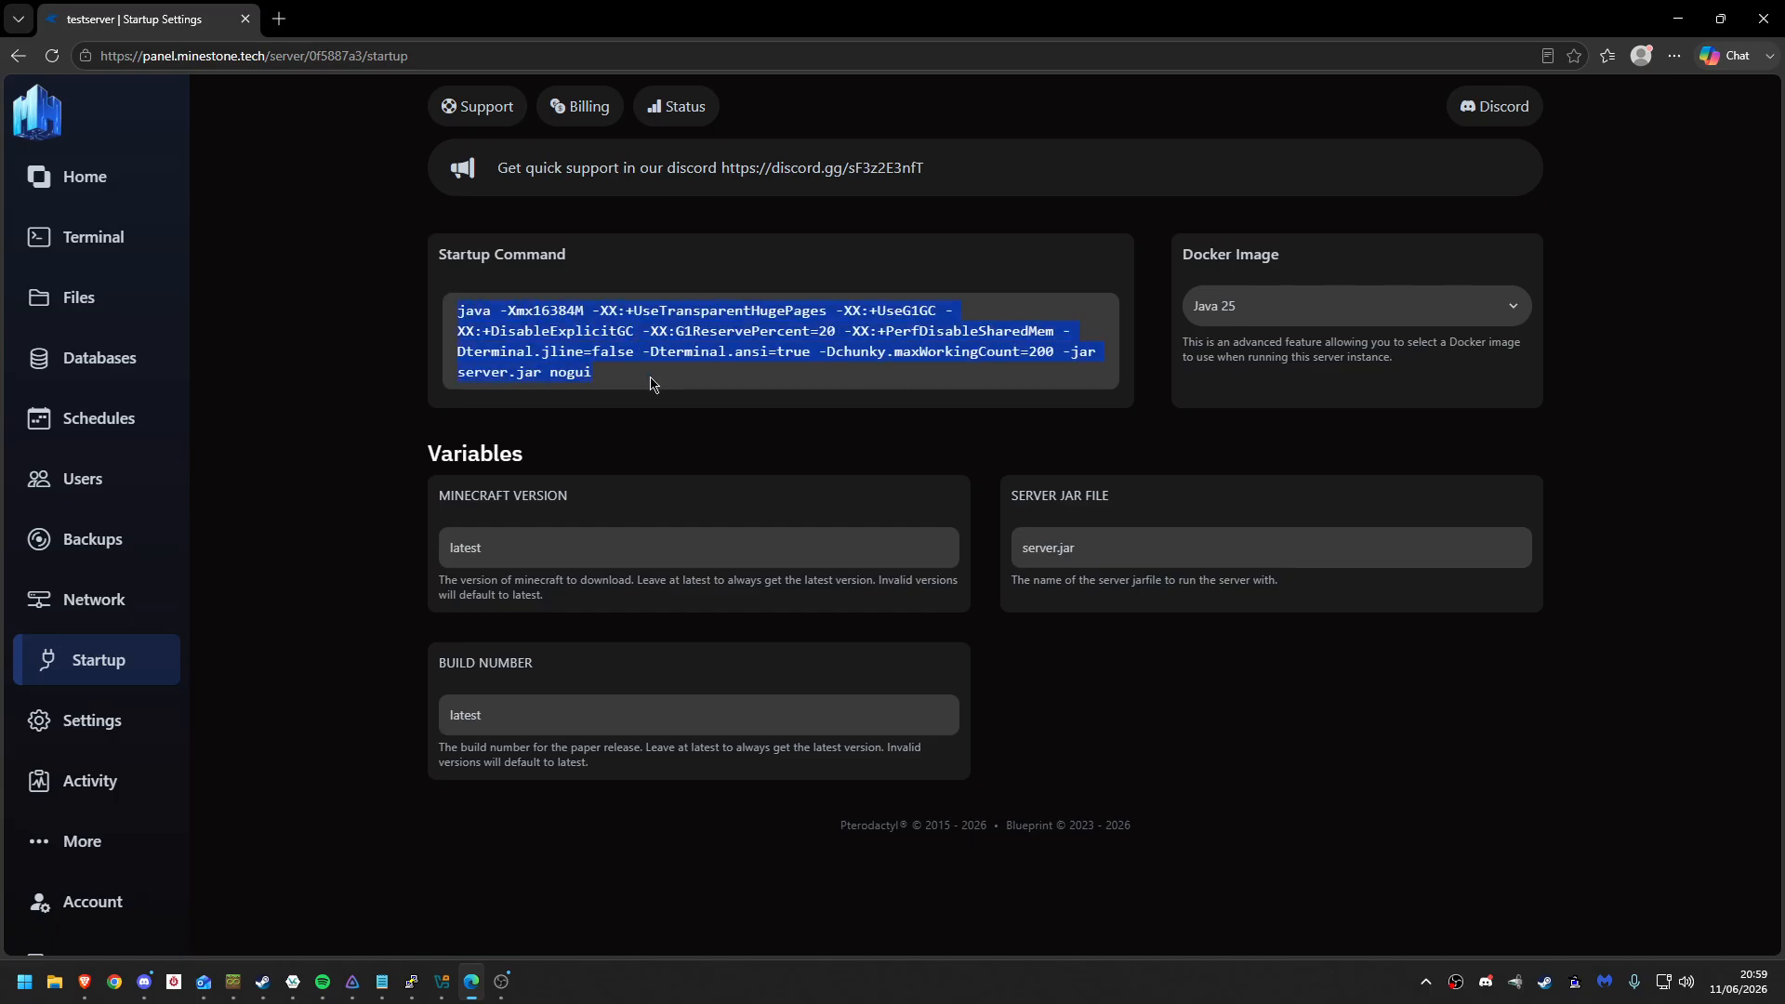
click(651, 377)
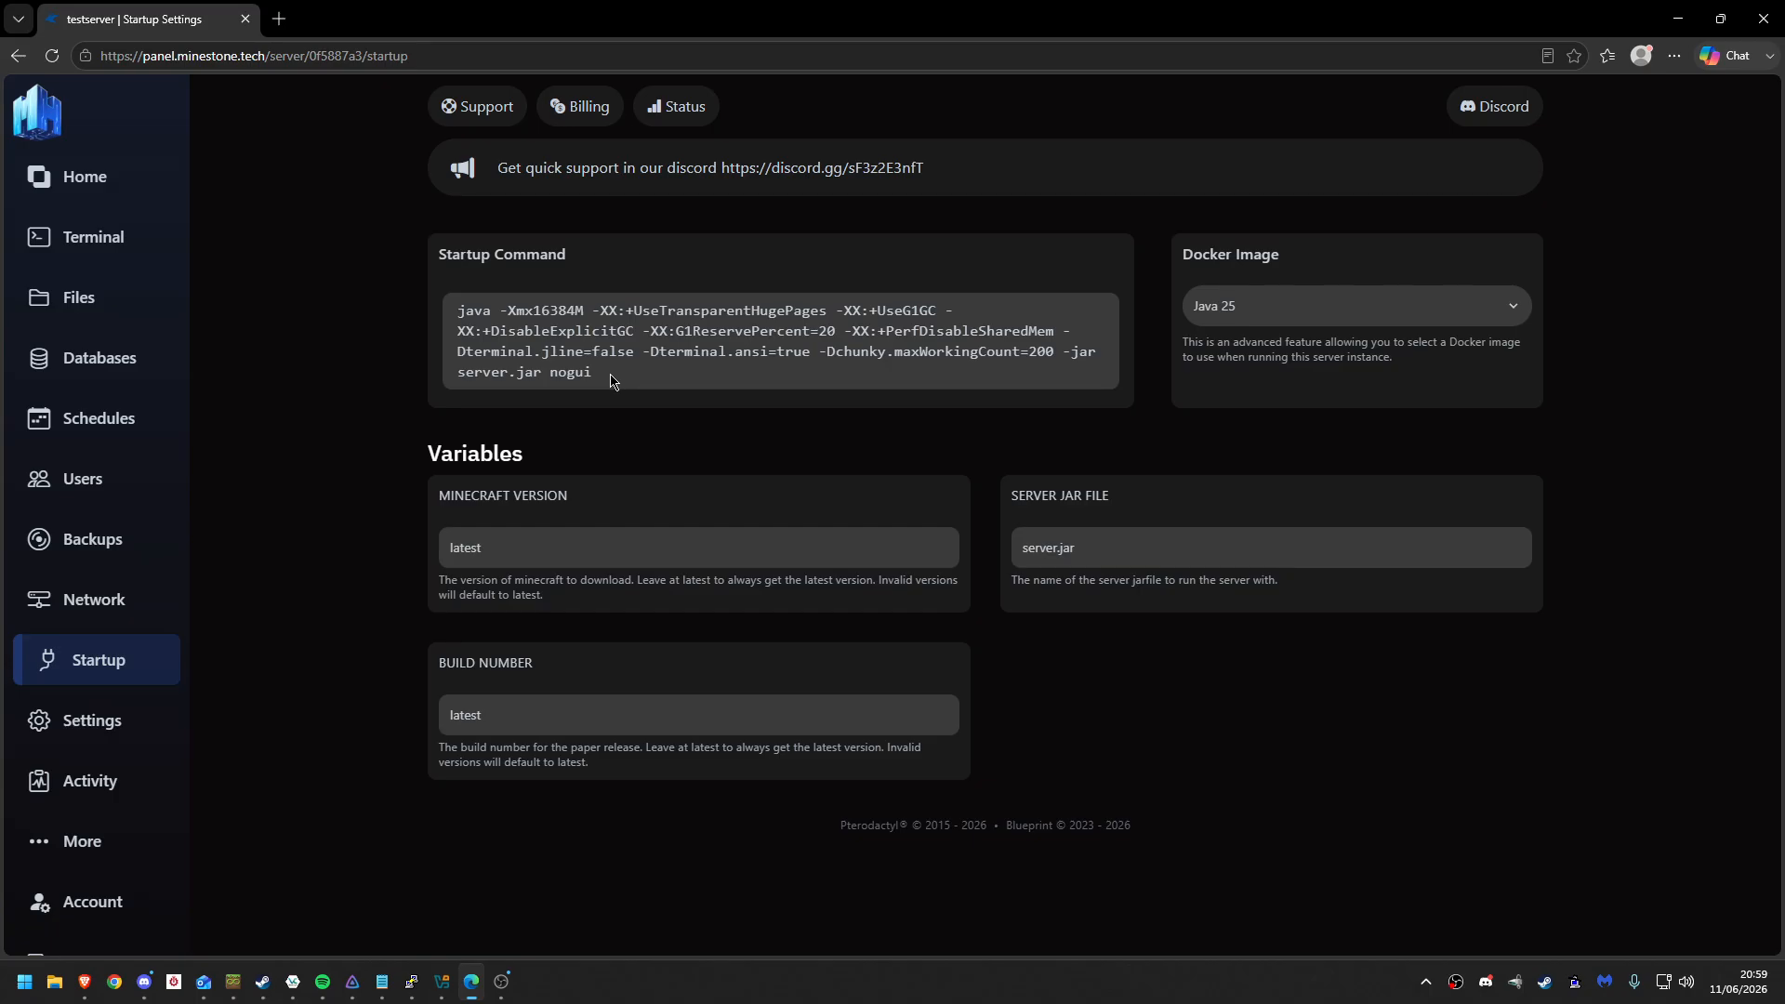
mouse_move(611, 380)
mouse_down()
mouse_move(483, 309)
mouse_move(428, 303)
mouse_move(649, 353)
mouse_move(641, 380)
mouse_up()
click(428, 303)
click(642, 385)
- Review the SFTP details on the server's Settings page
click(71, 733)
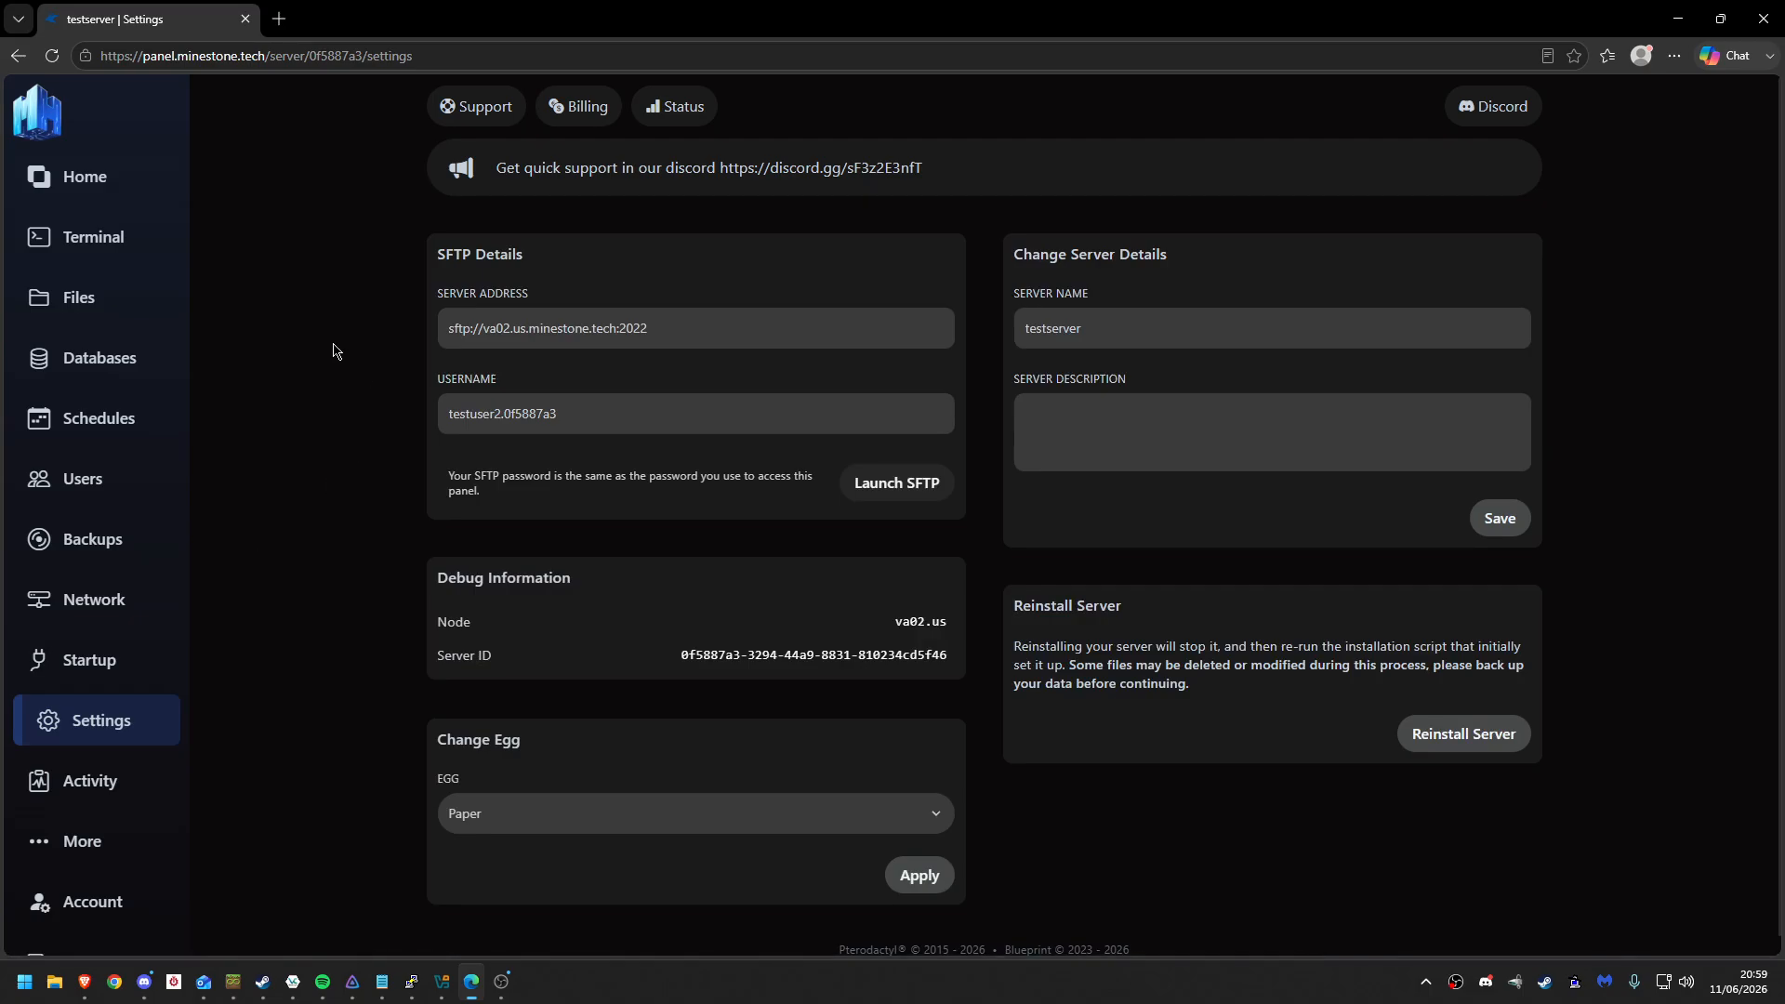
drag(526, 253, 415, 259)
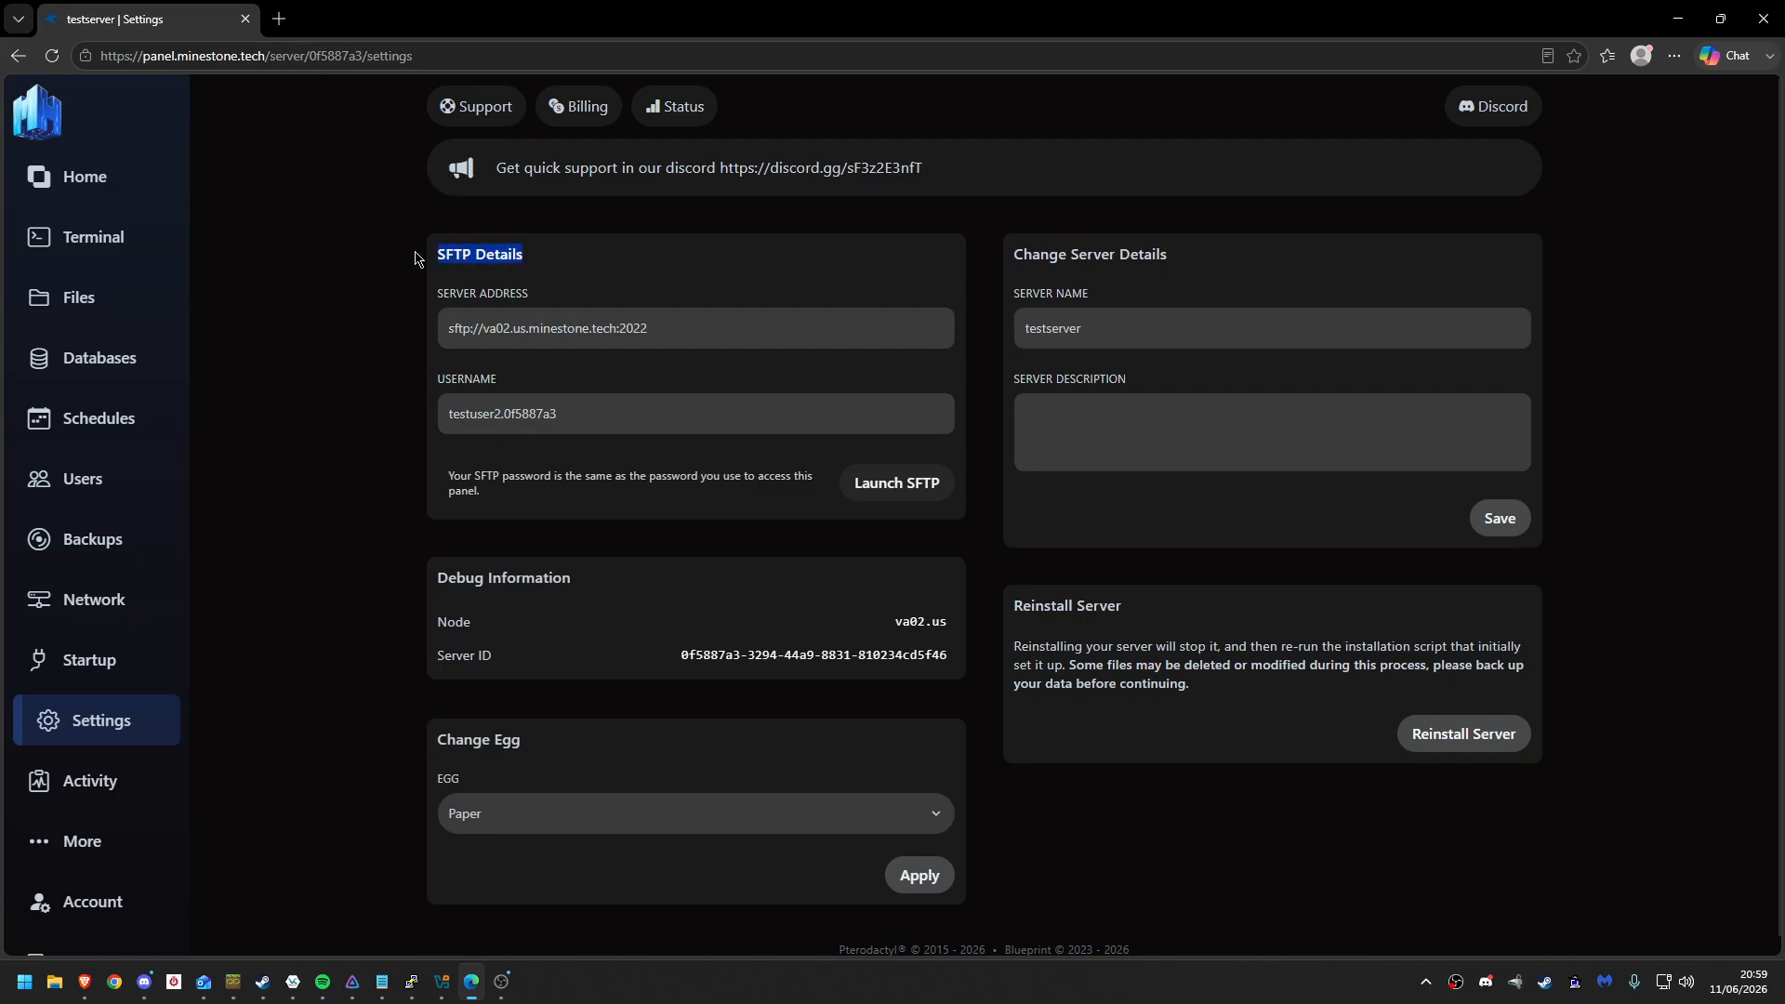
click(351, 338)
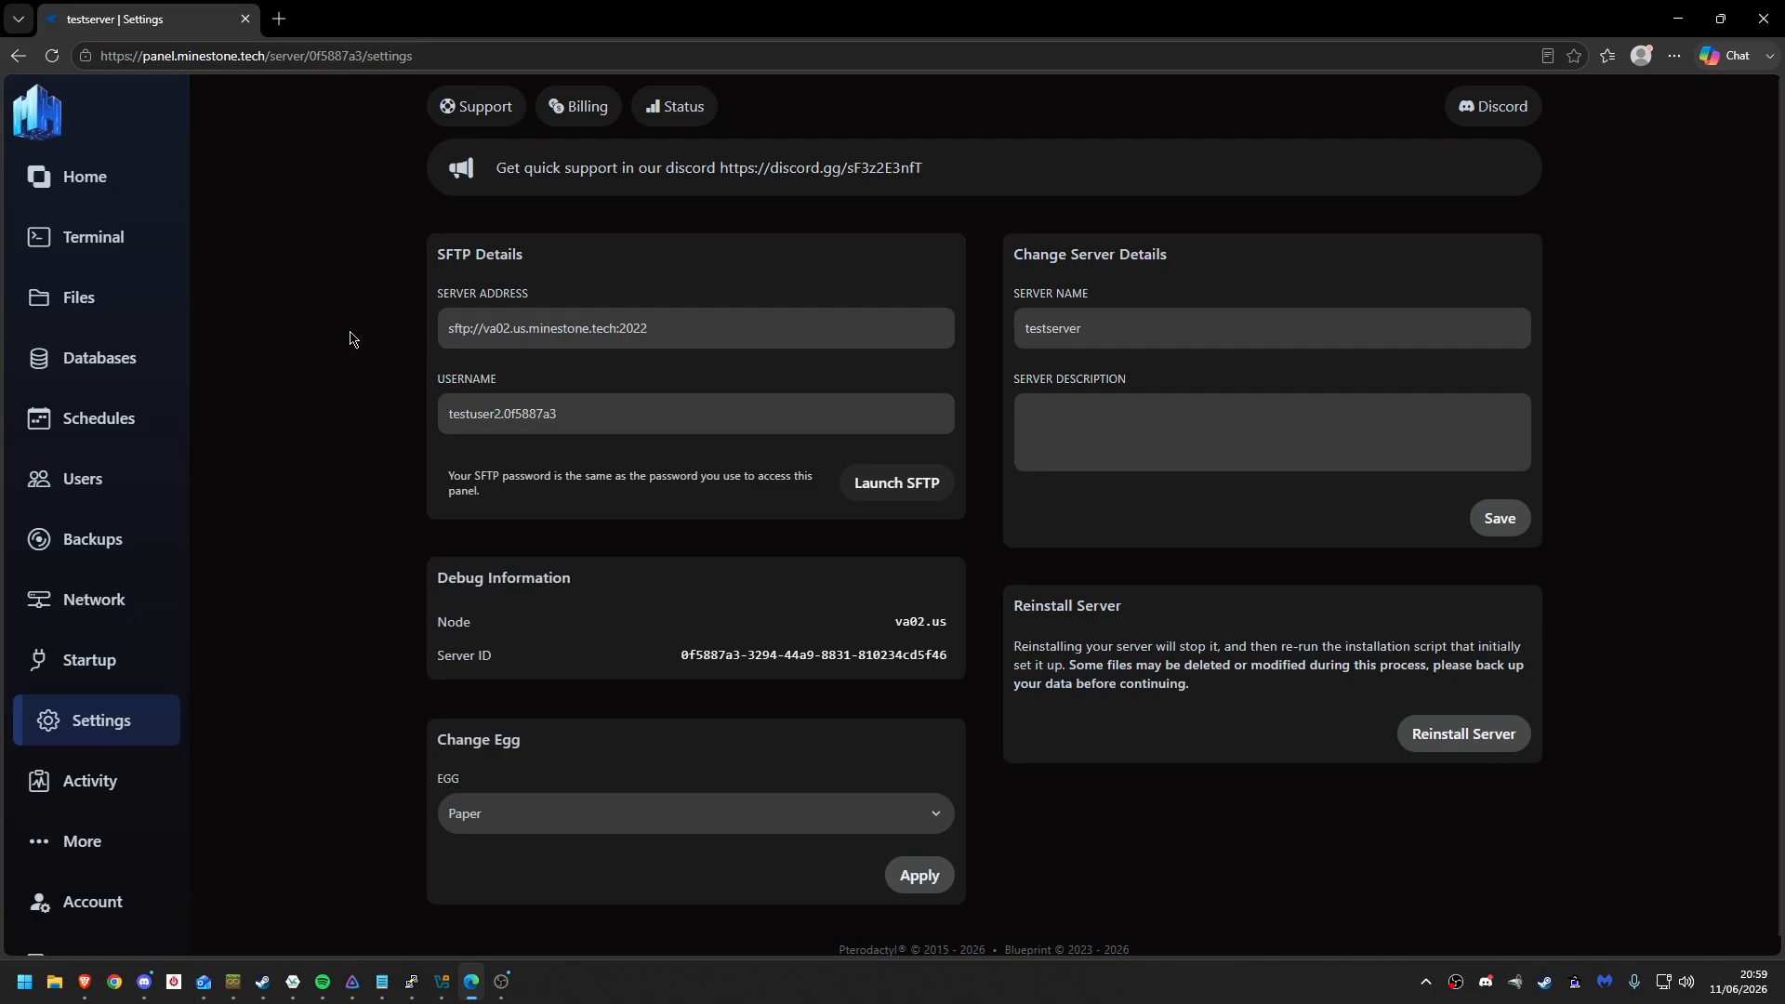
- Launch the server's SFTP connection in WinSCP, and cancel it at the password prompt
click(913, 482)
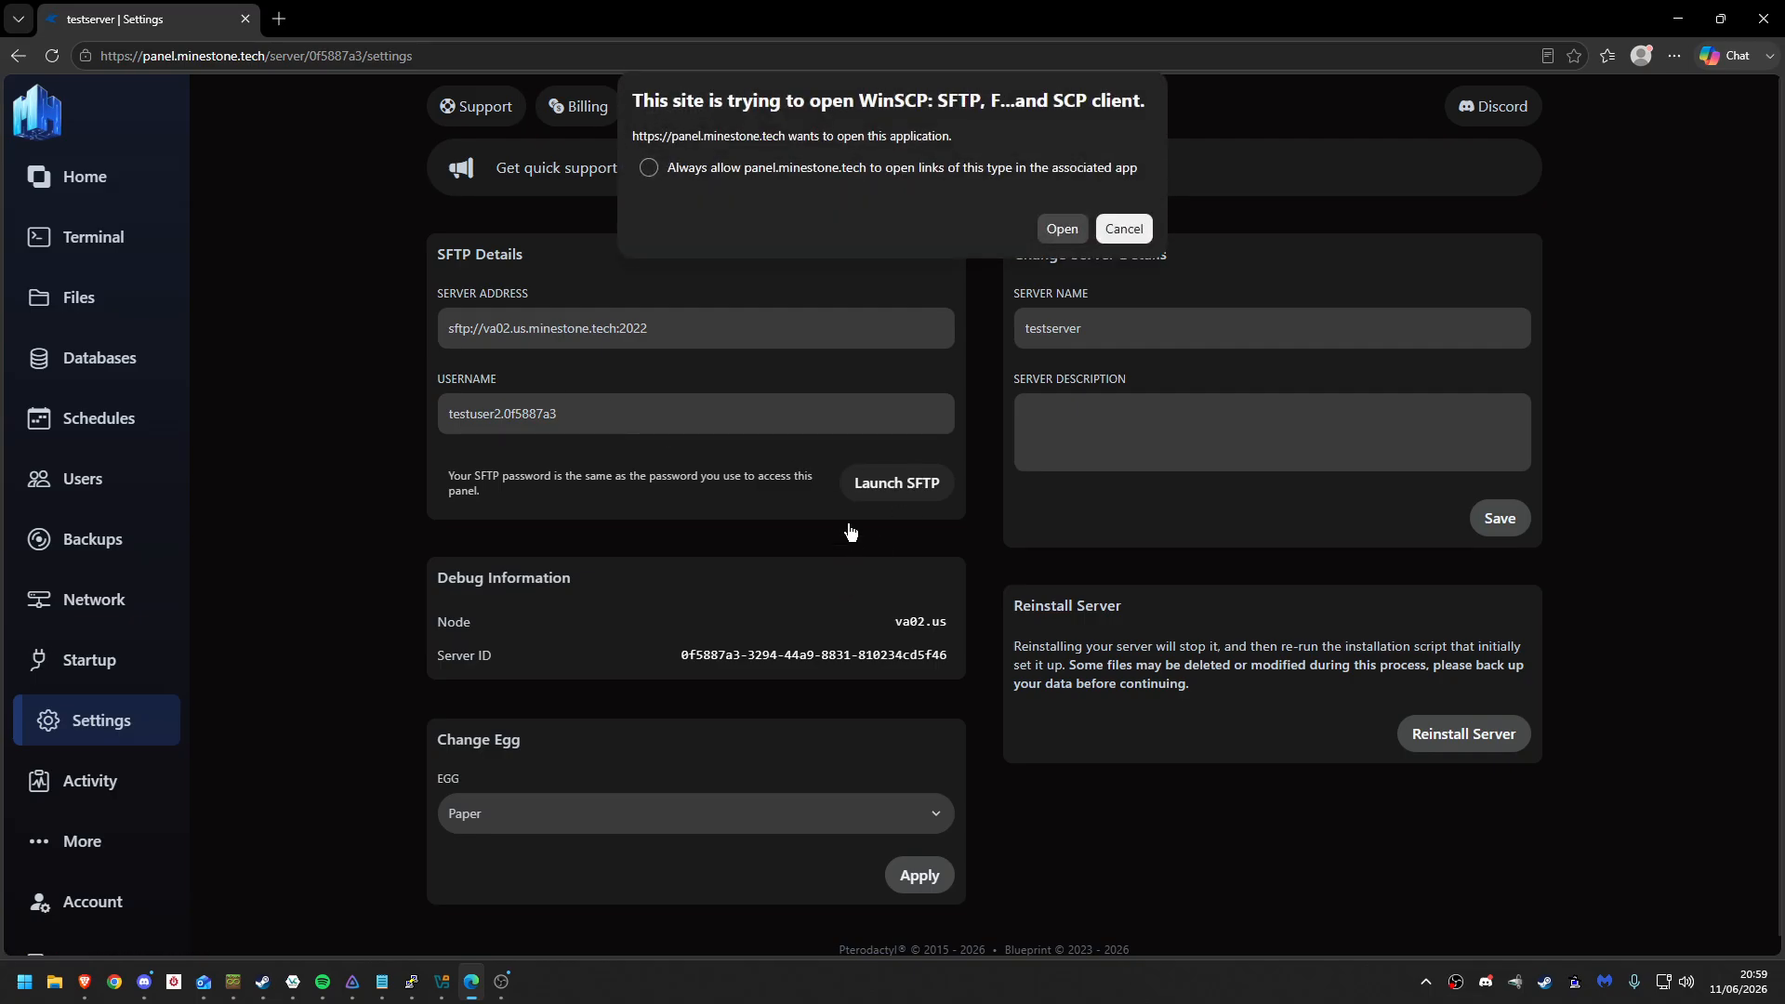
click(1062, 228)
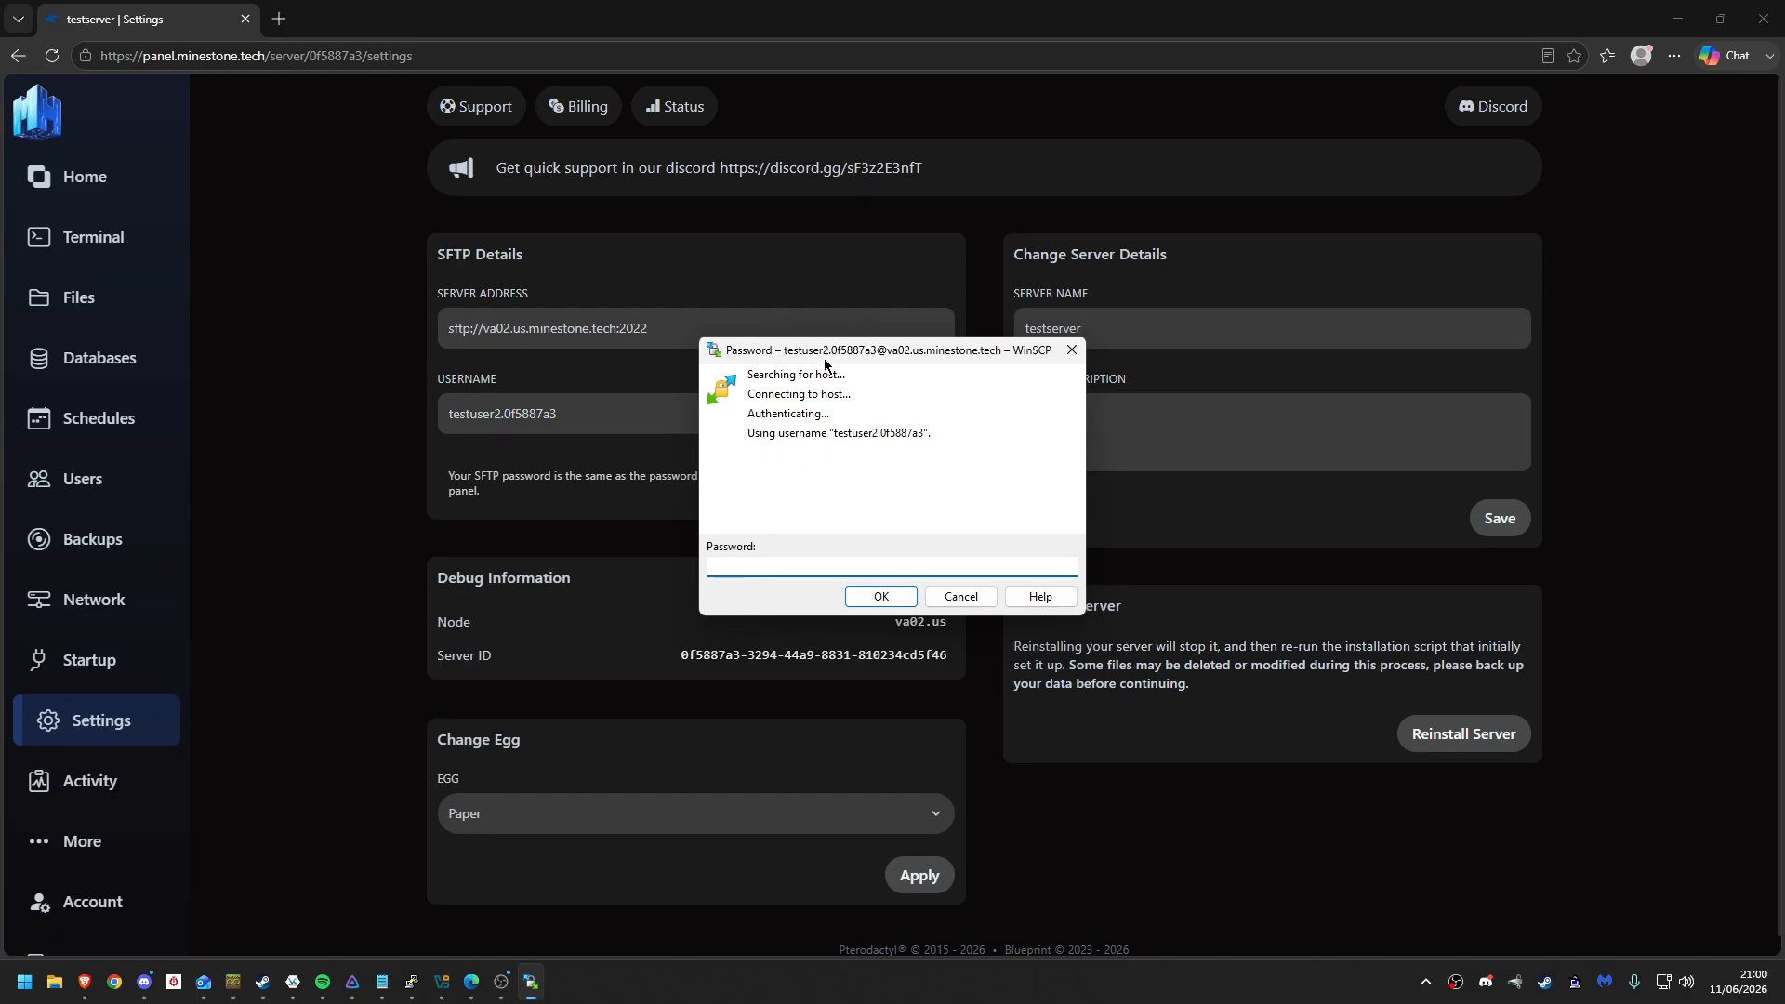
drag(825, 364, 370, 234)
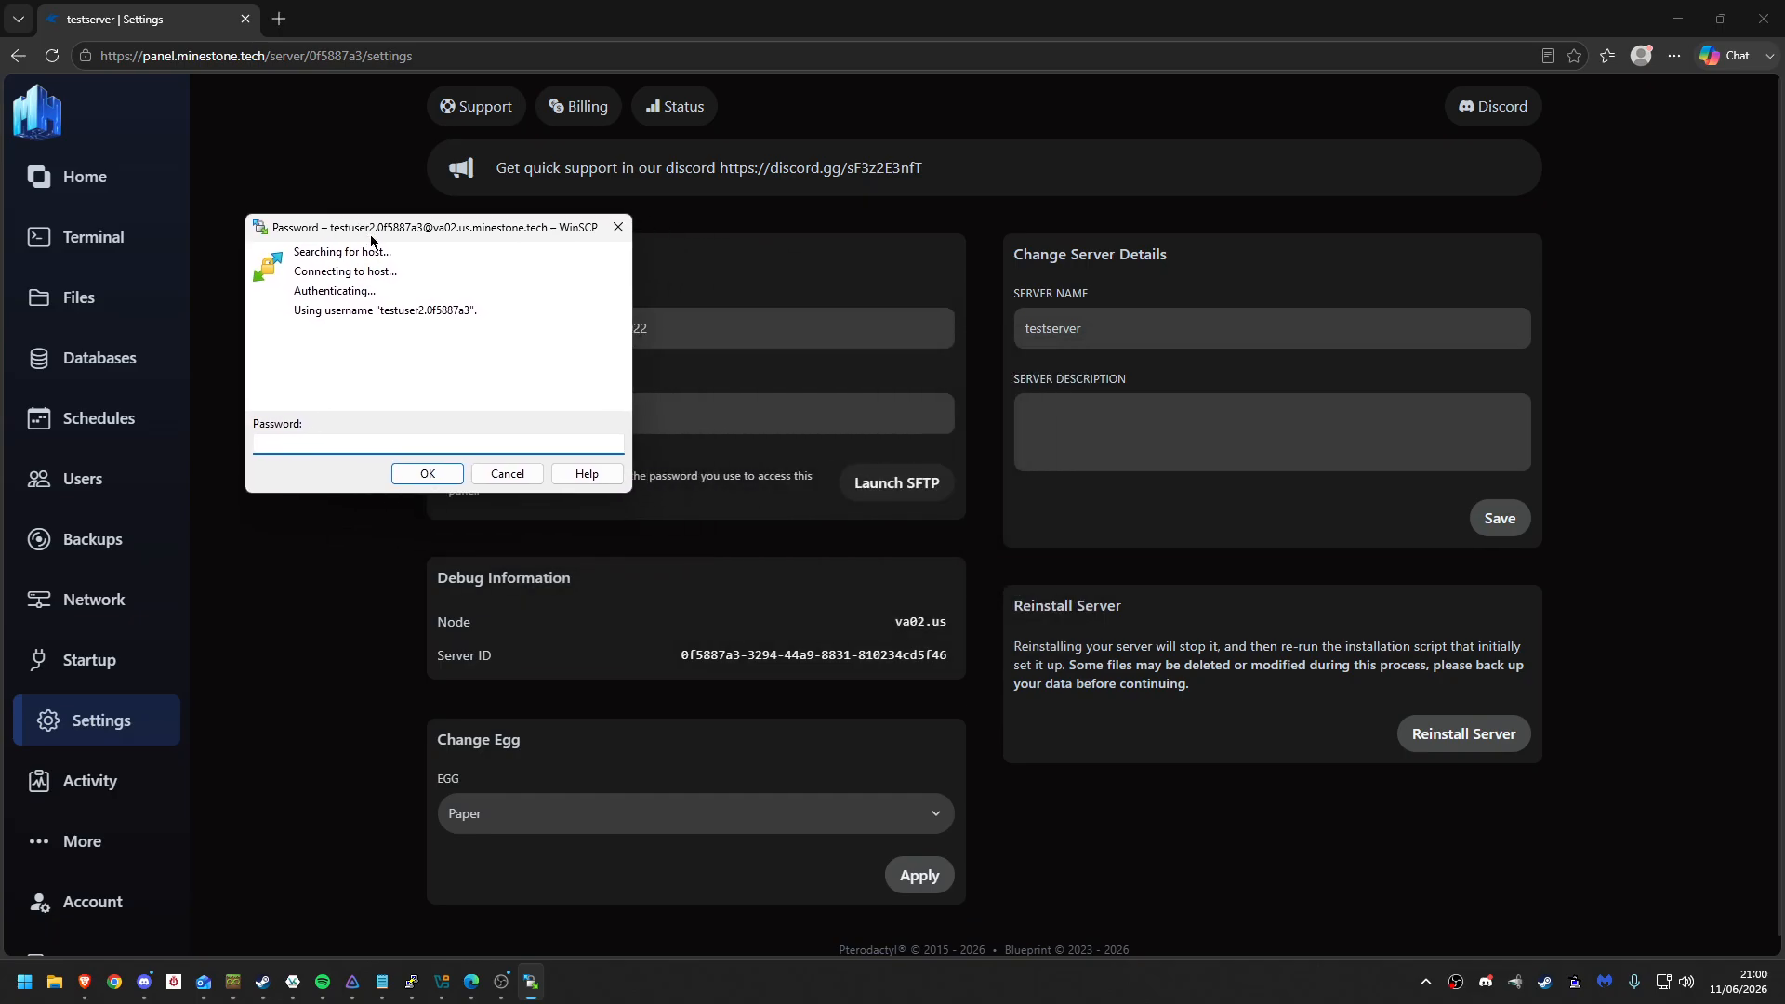
click(507, 474)
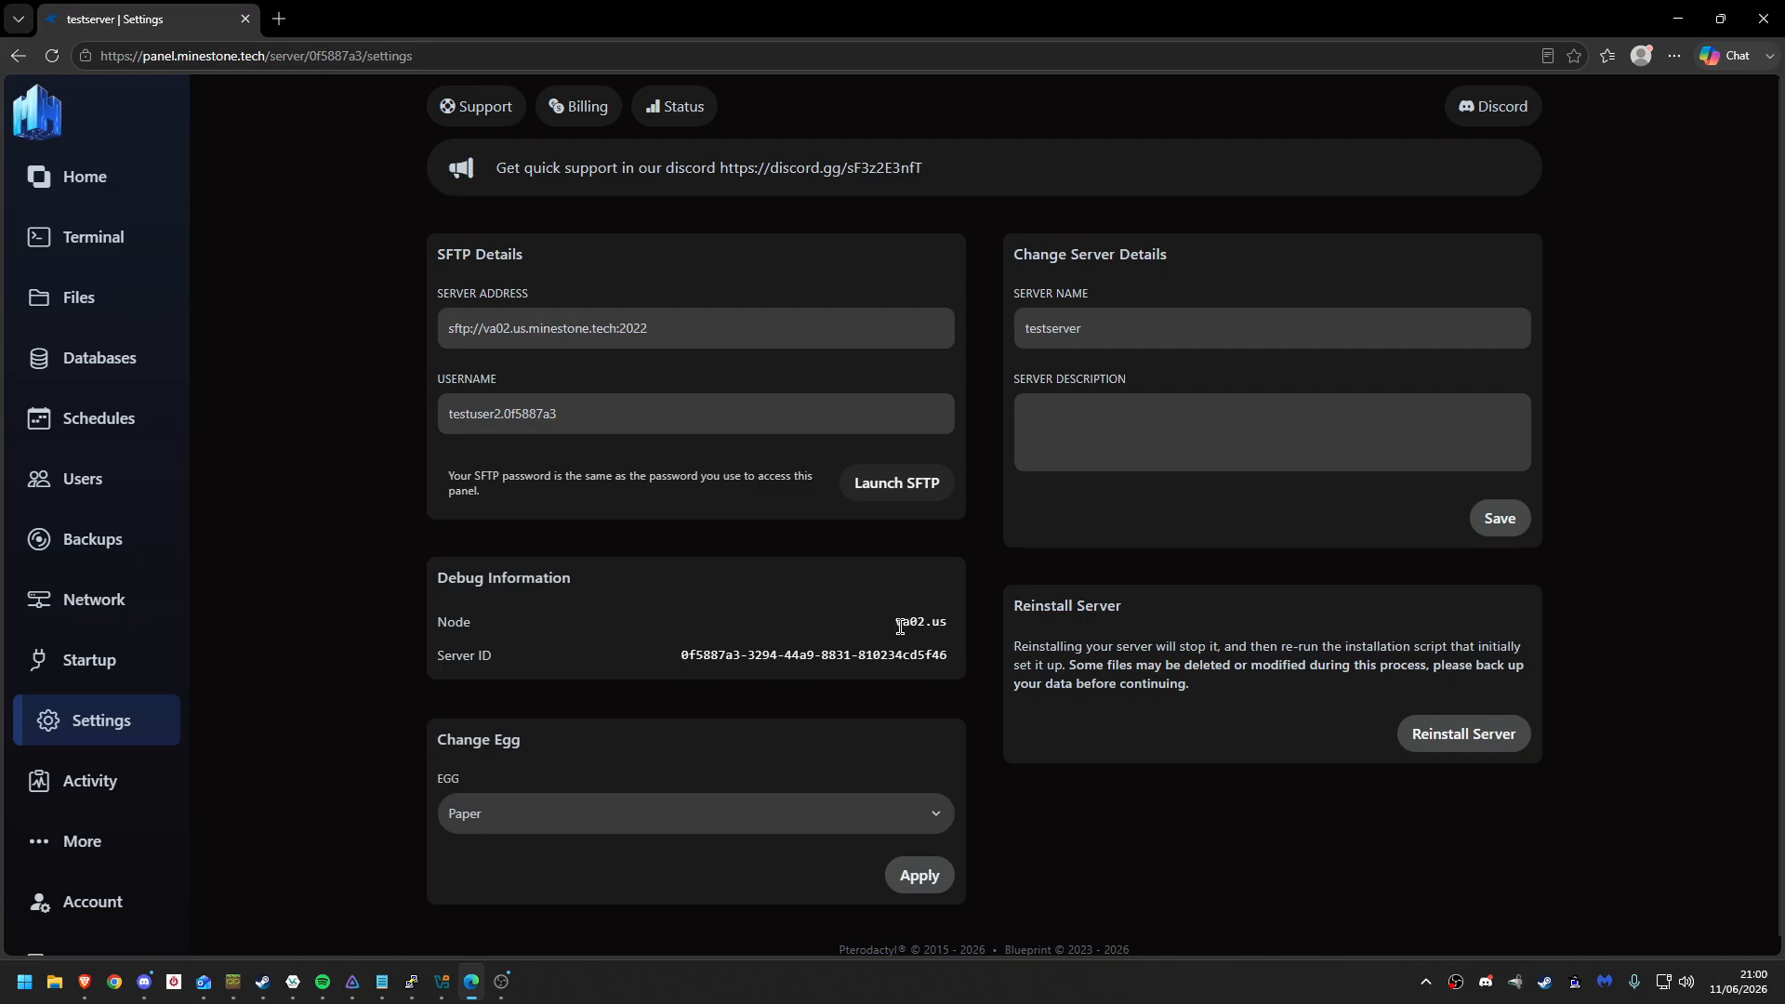
- Check the node in the debug information and examine the available server eggs without changing the selection
drag(883, 622, 962, 631)
click(995, 626)
scroll(362, 582, down, 1)
click(602, 797)
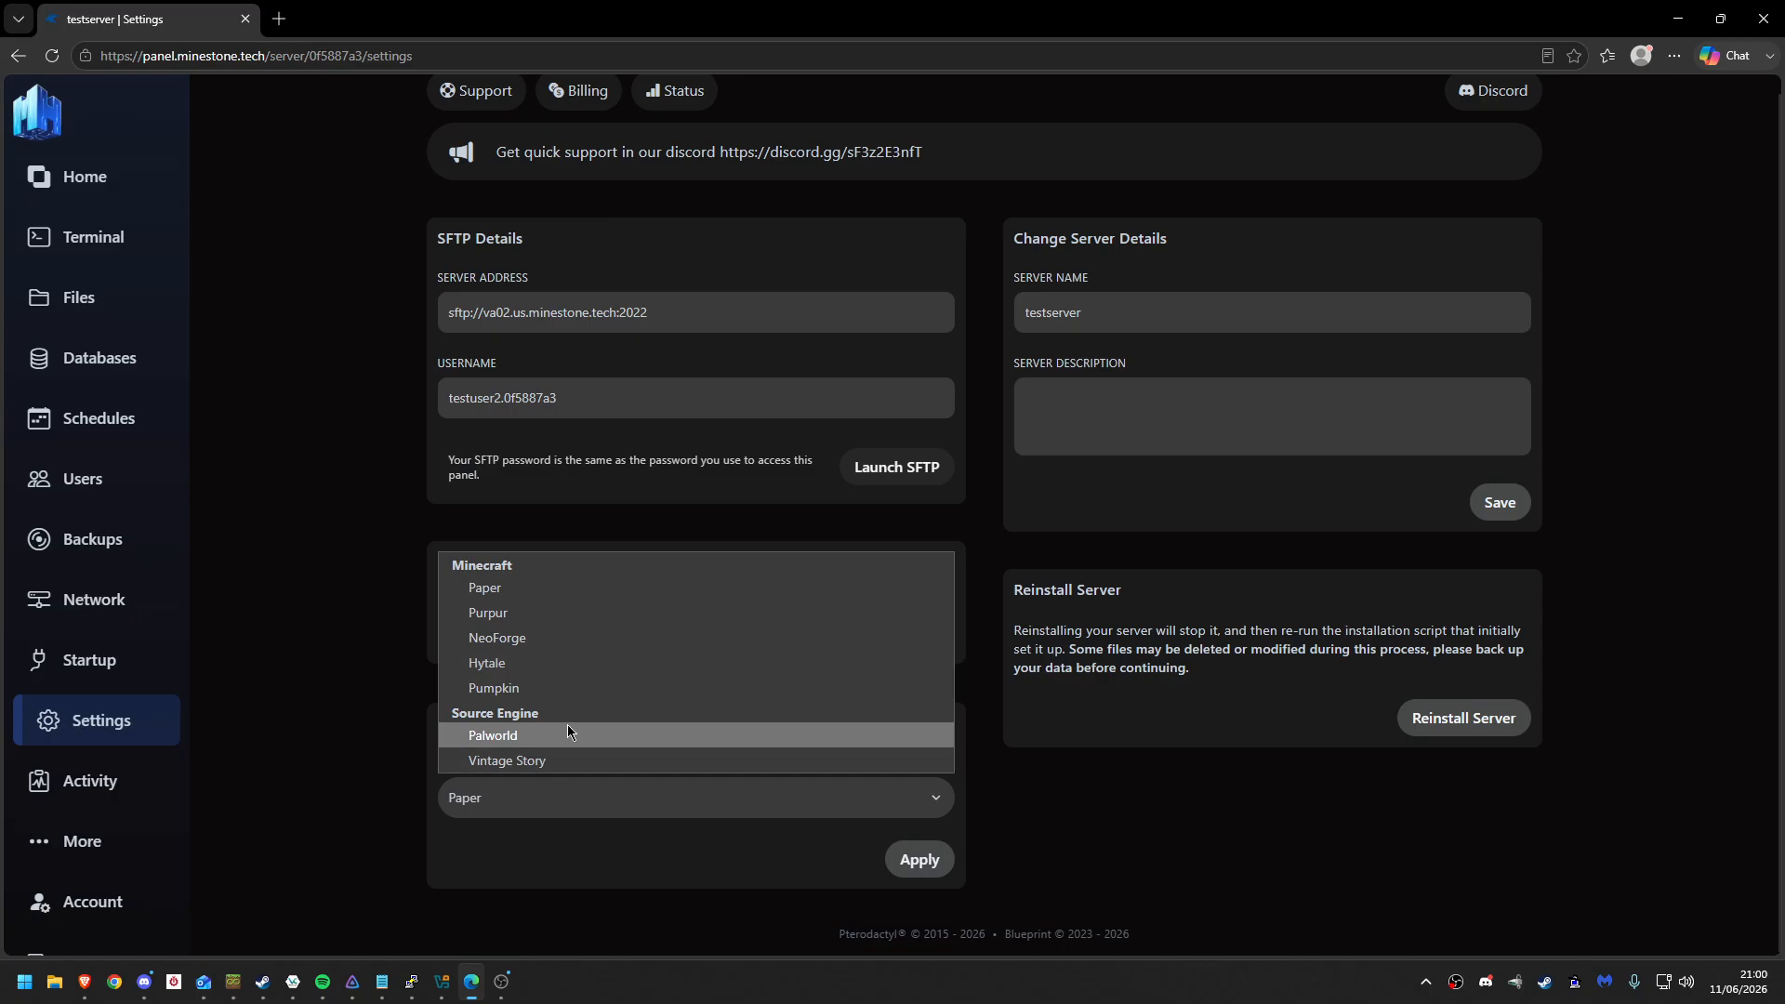
click(387, 612)
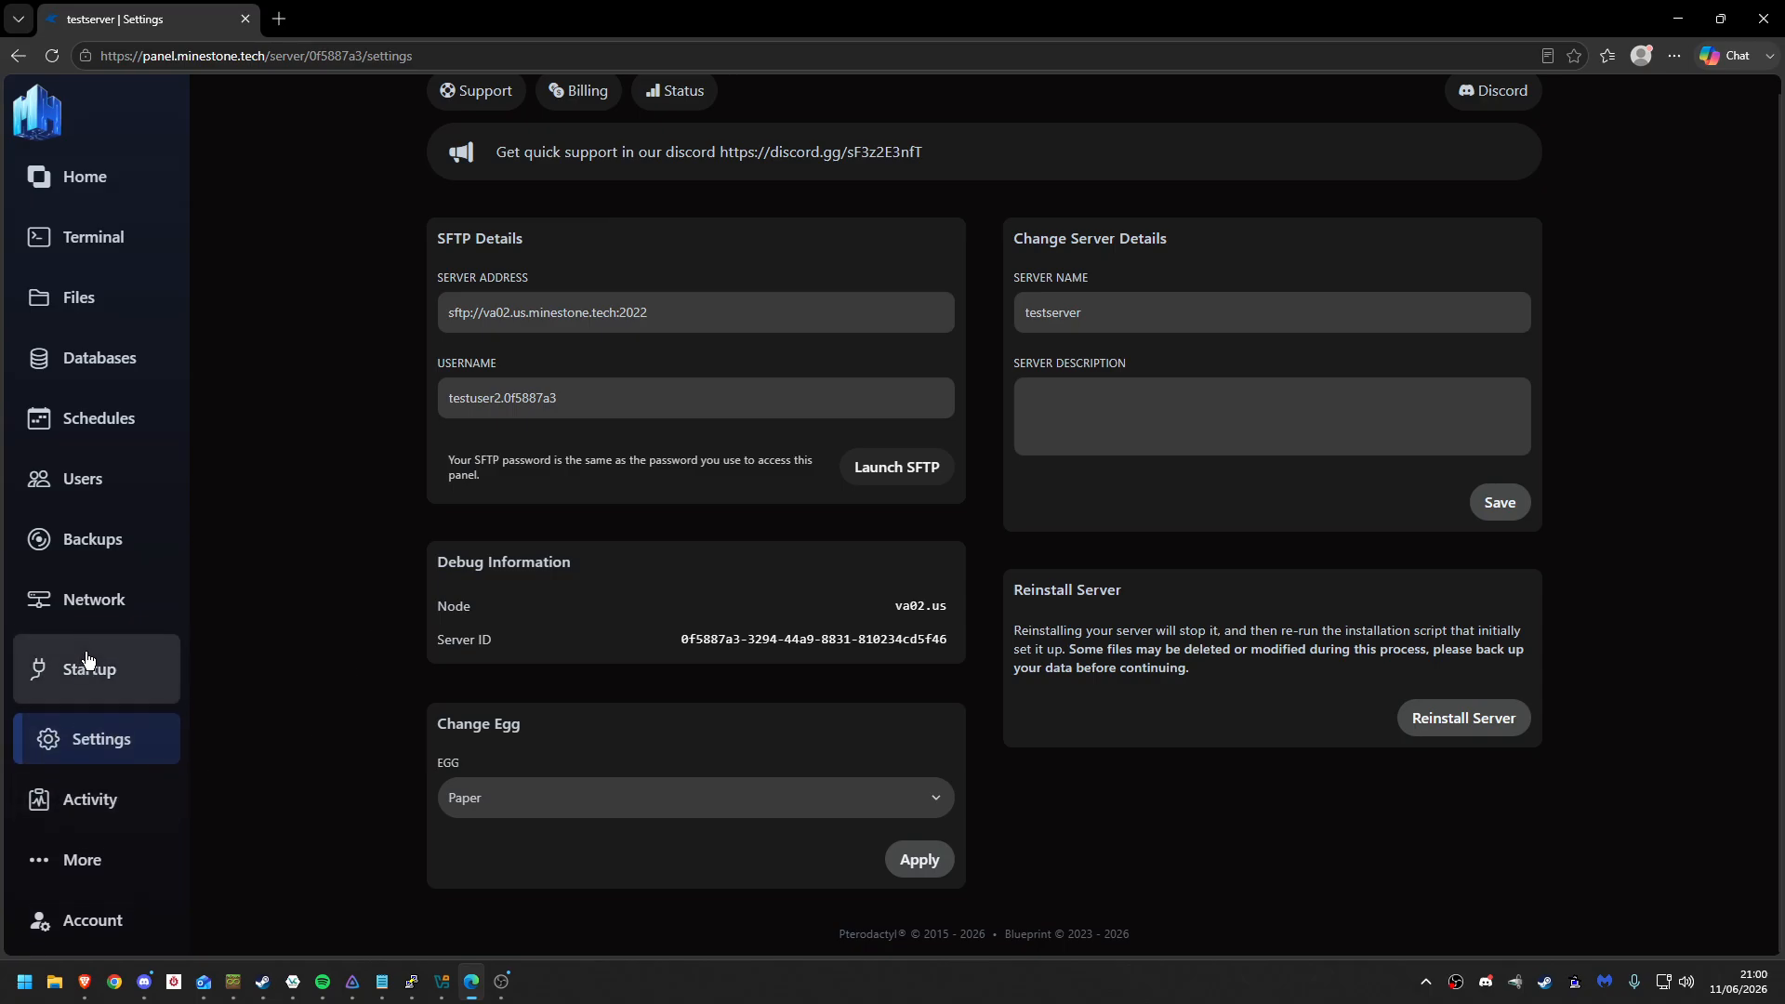
- Examine the subdomain, domain and allocation fields for a new subdomain, and close the form without creating one
scroll(87, 664, down, 1)
click(102, 799)
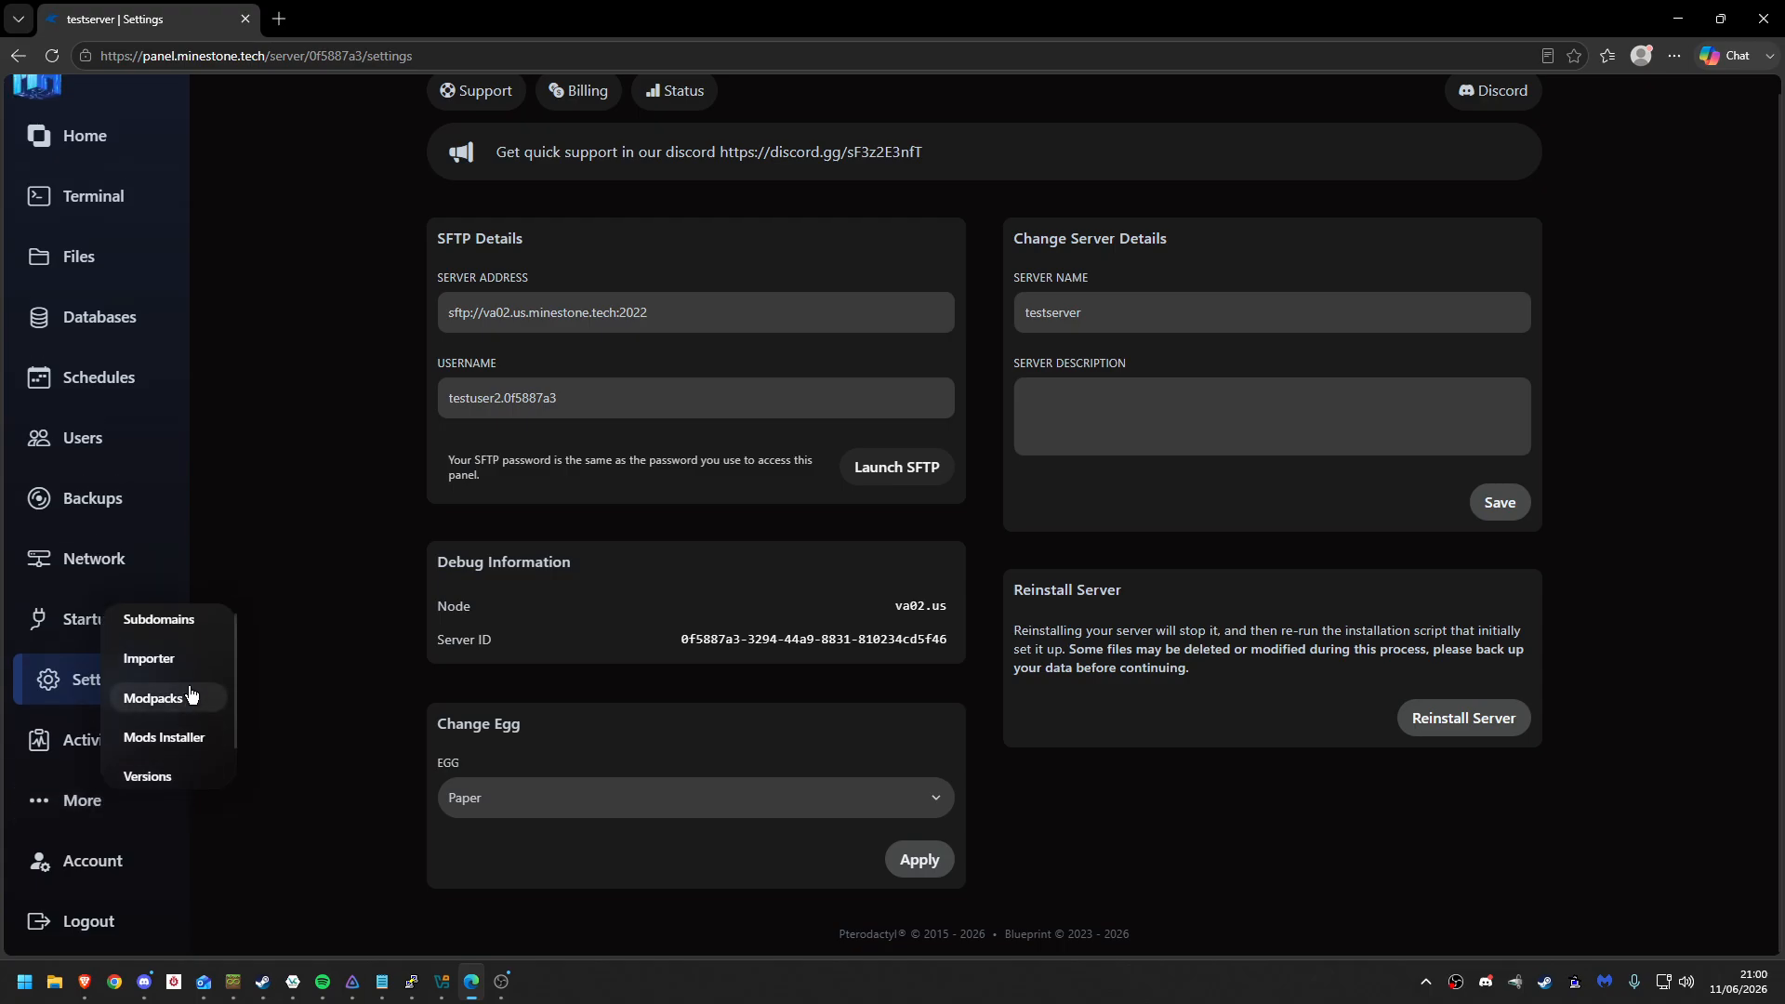
click(186, 636)
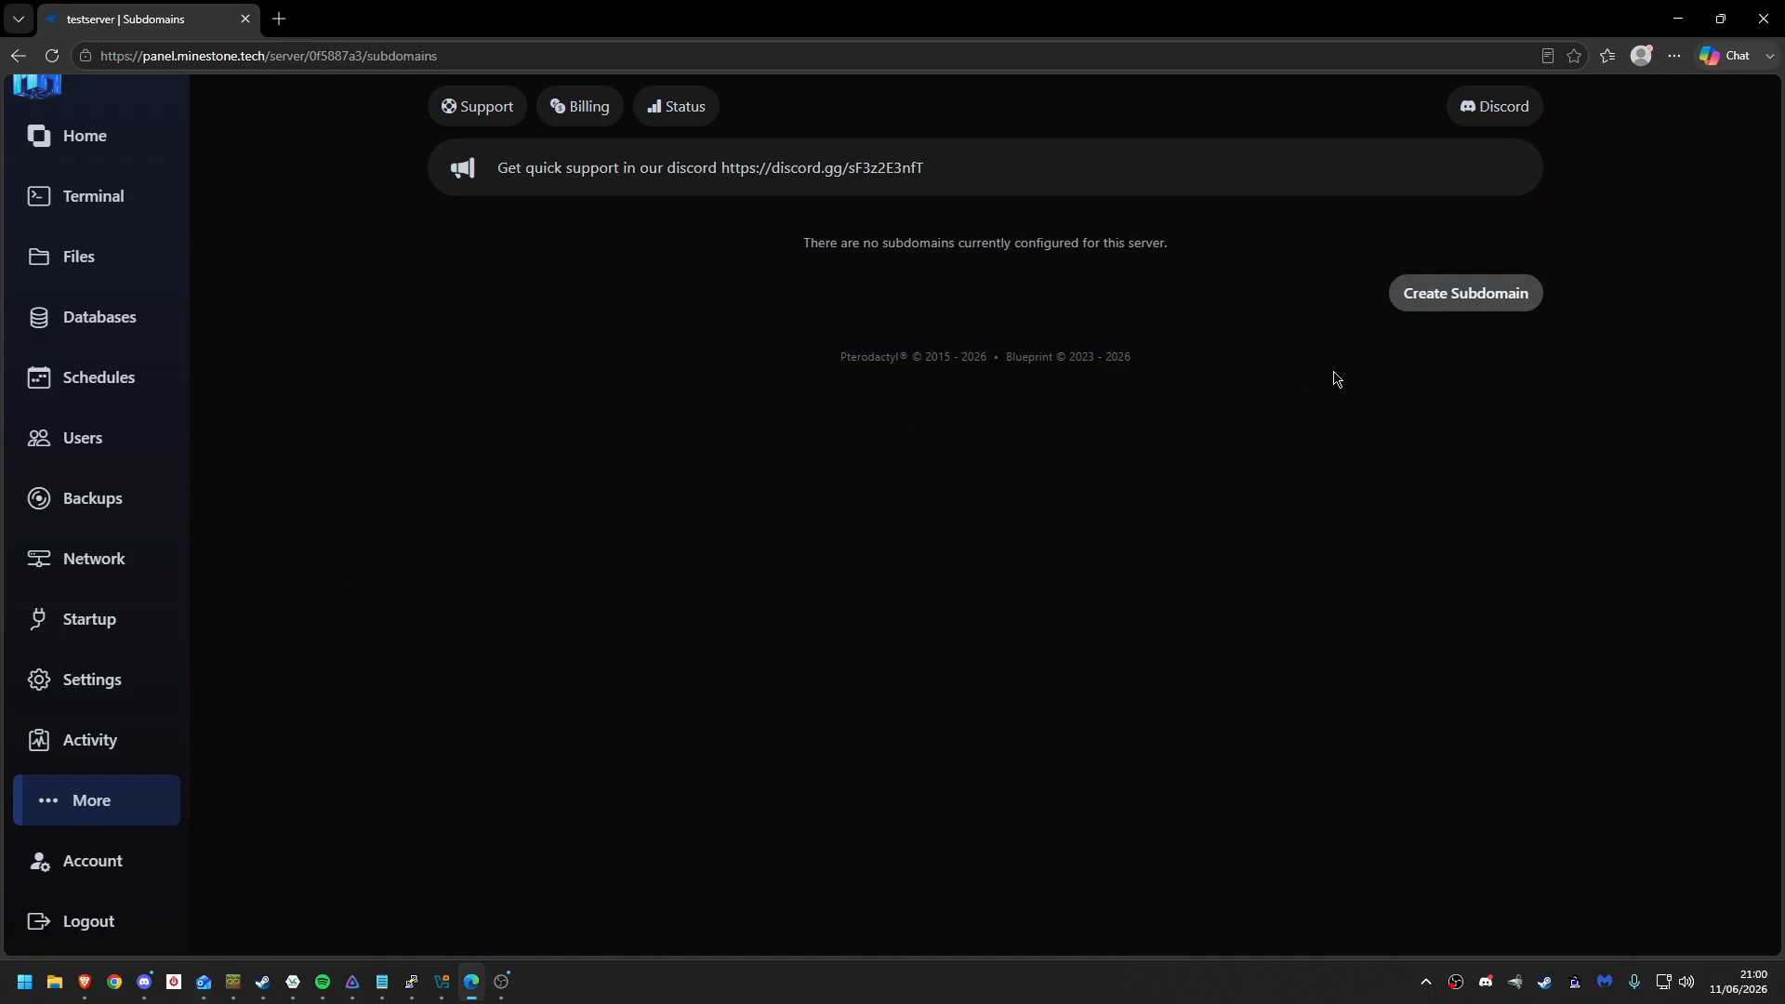
click(1480, 302)
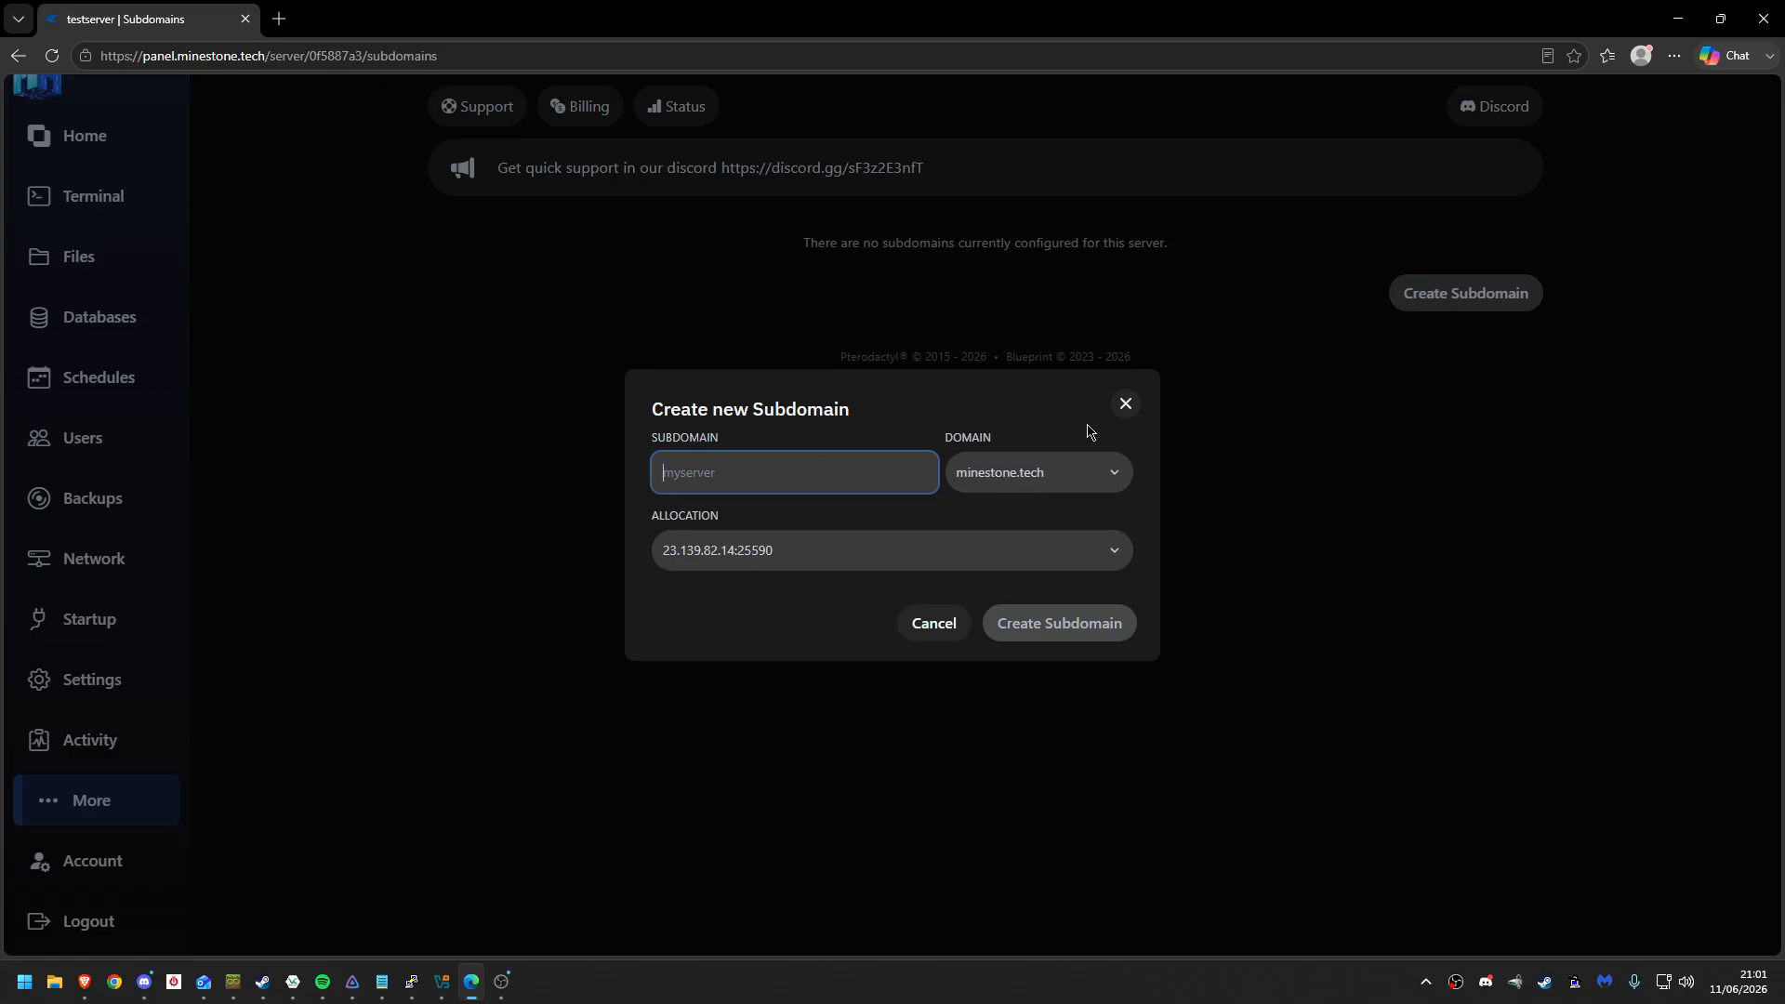
click(1125, 403)
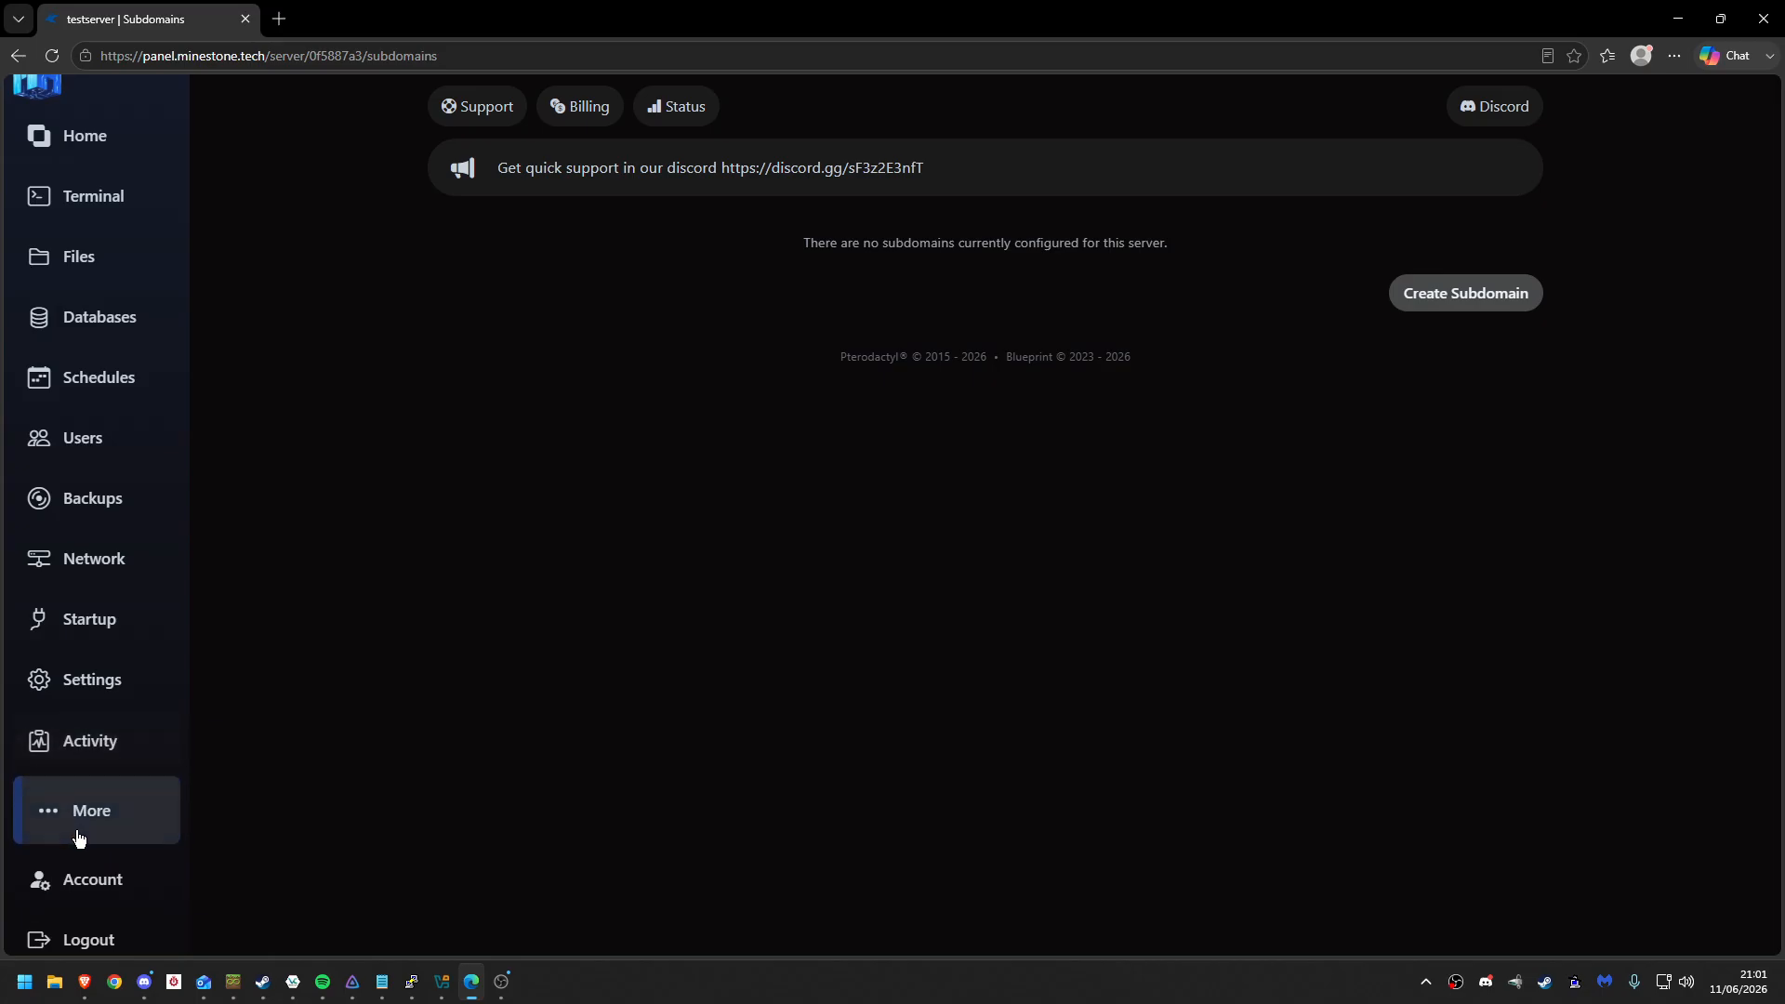
- Examine the Importer's saved profiles and remote server connection fields
click(65, 801)
click(154, 716)
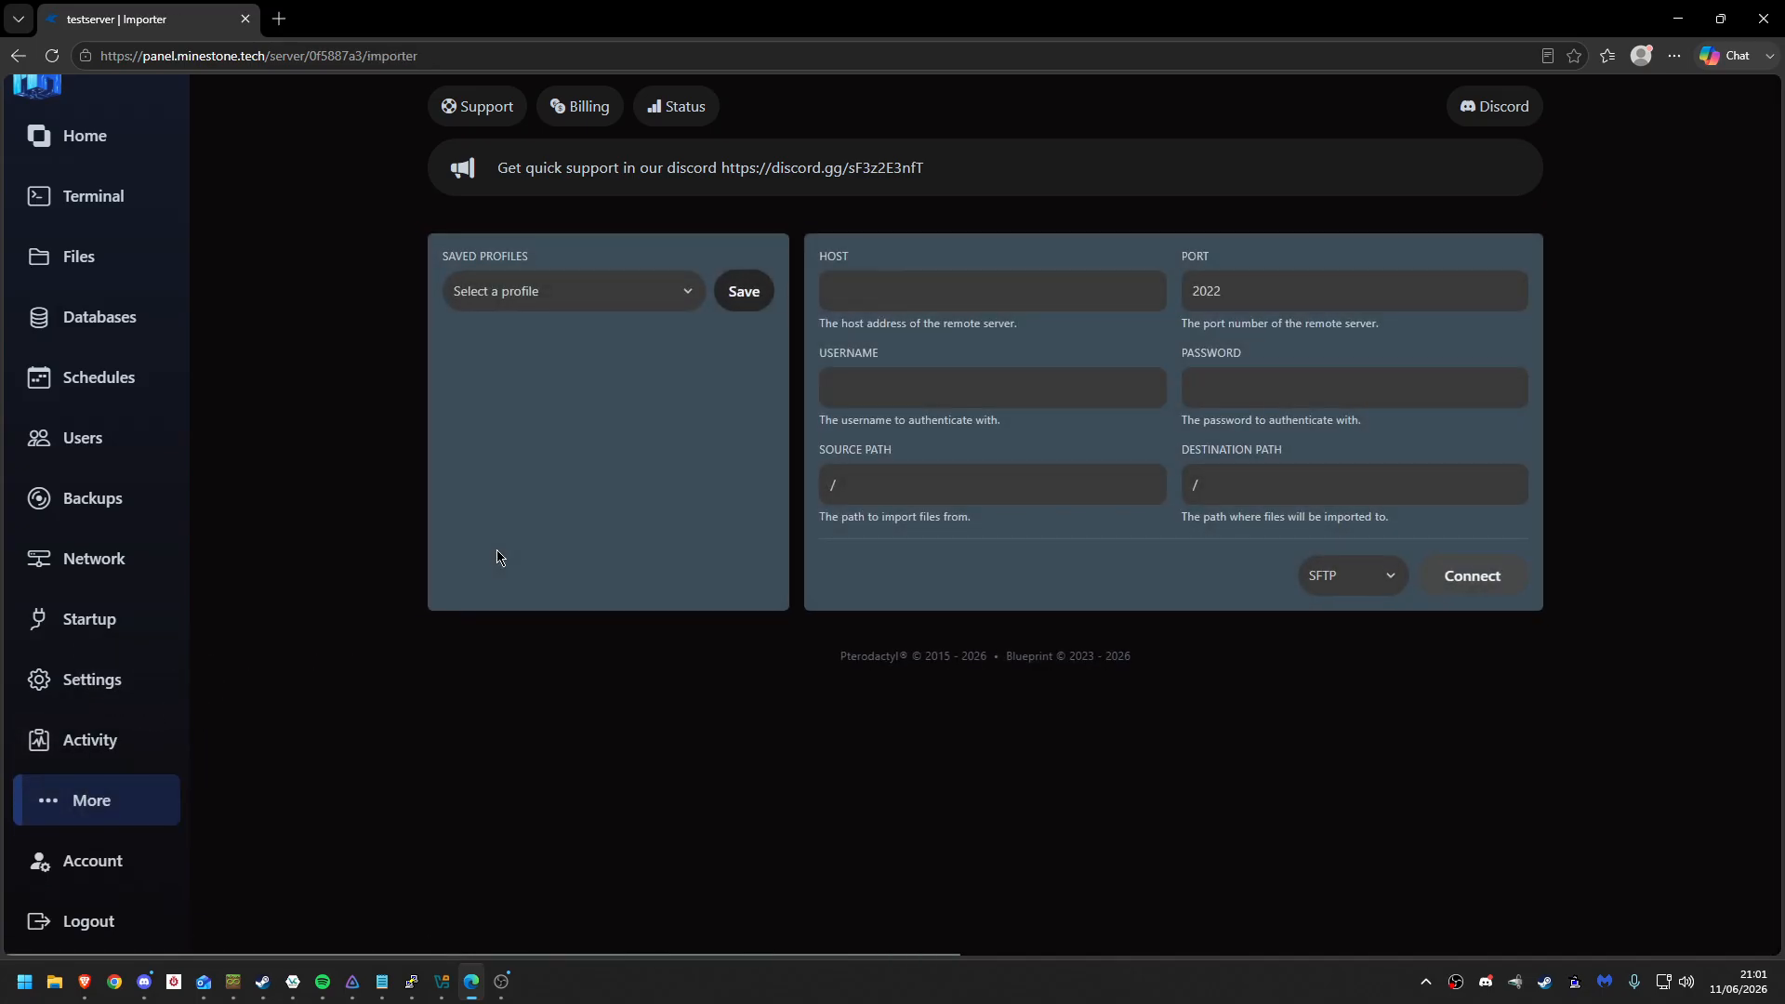
click(884, 295)
click(778, 380)
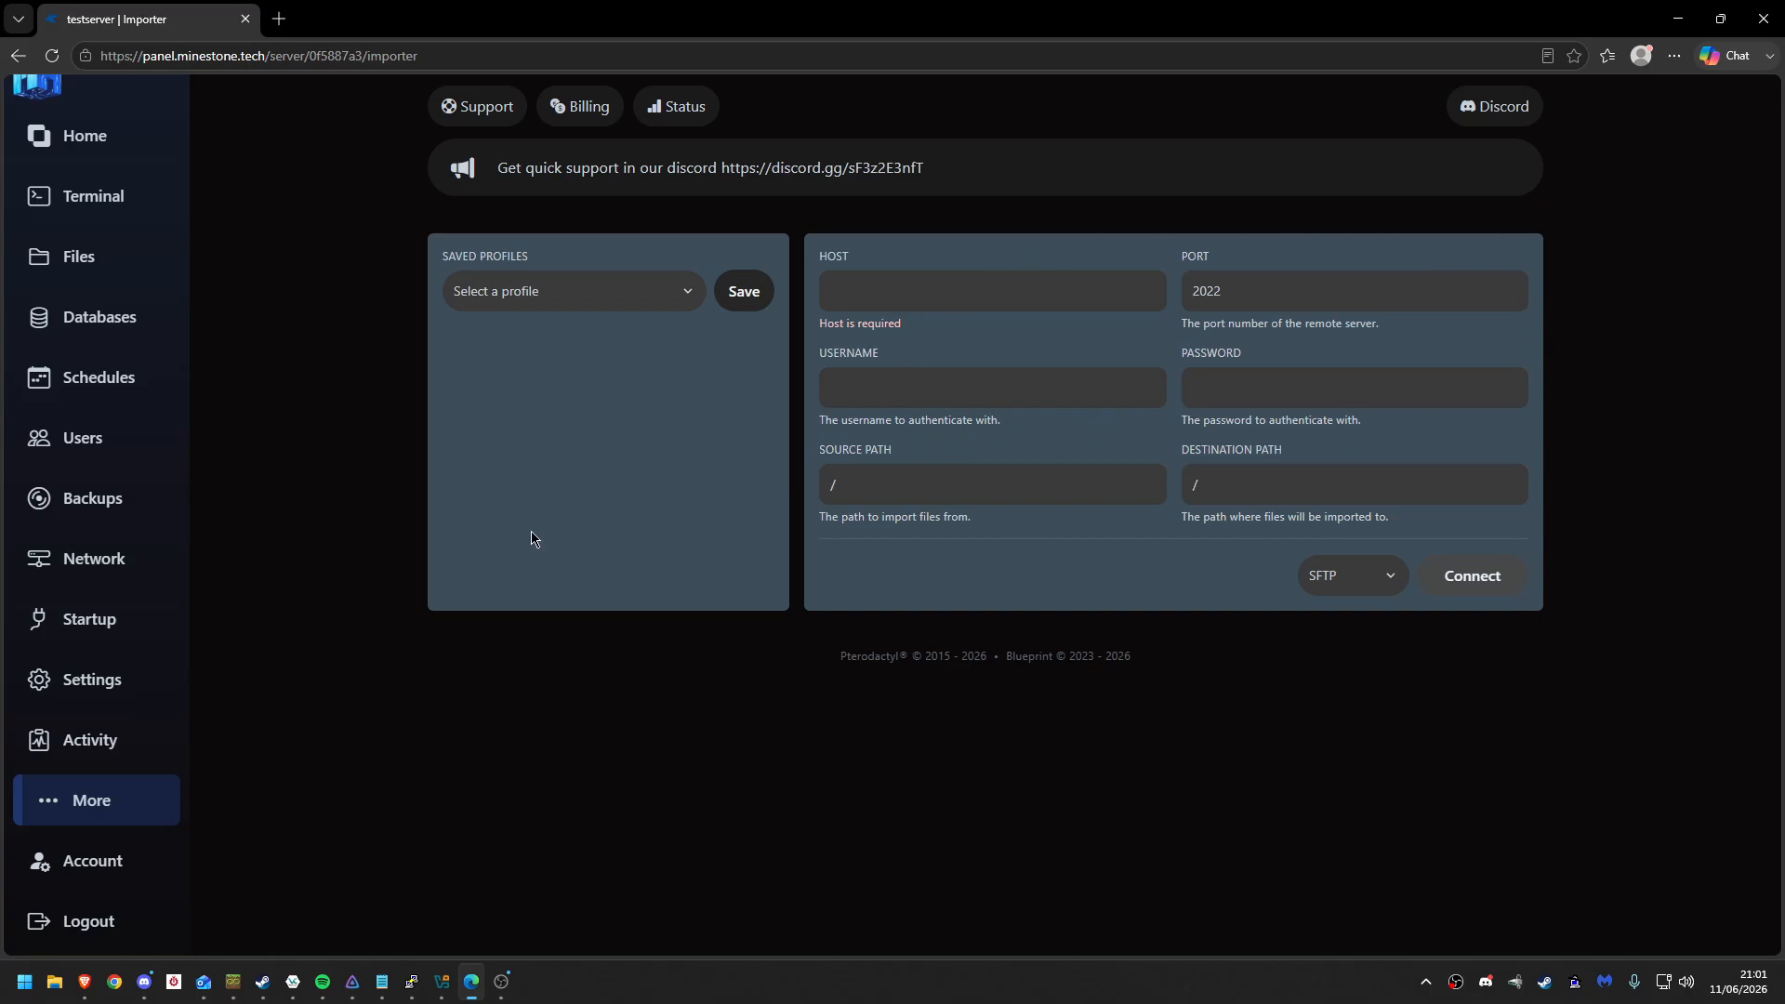
- Set the modpack provider to CurseForge and browse through its available modpacks
click(54, 805)
click(126, 724)
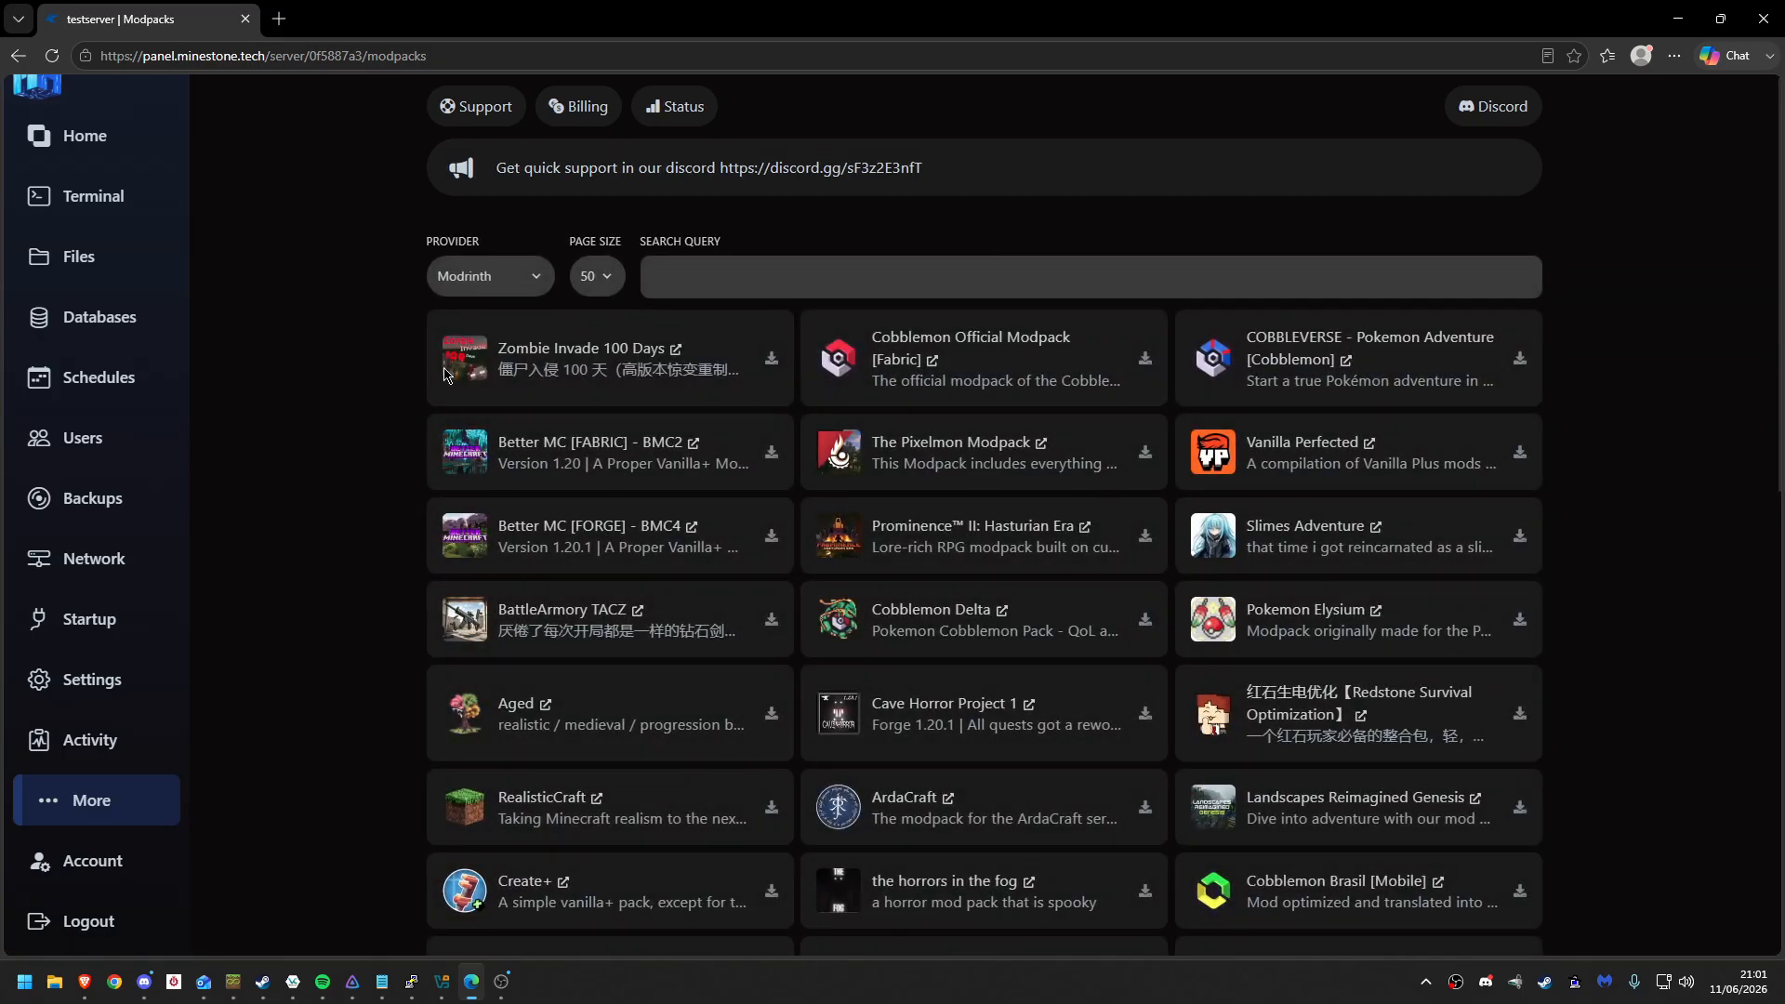
click(477, 290)
click(469, 343)
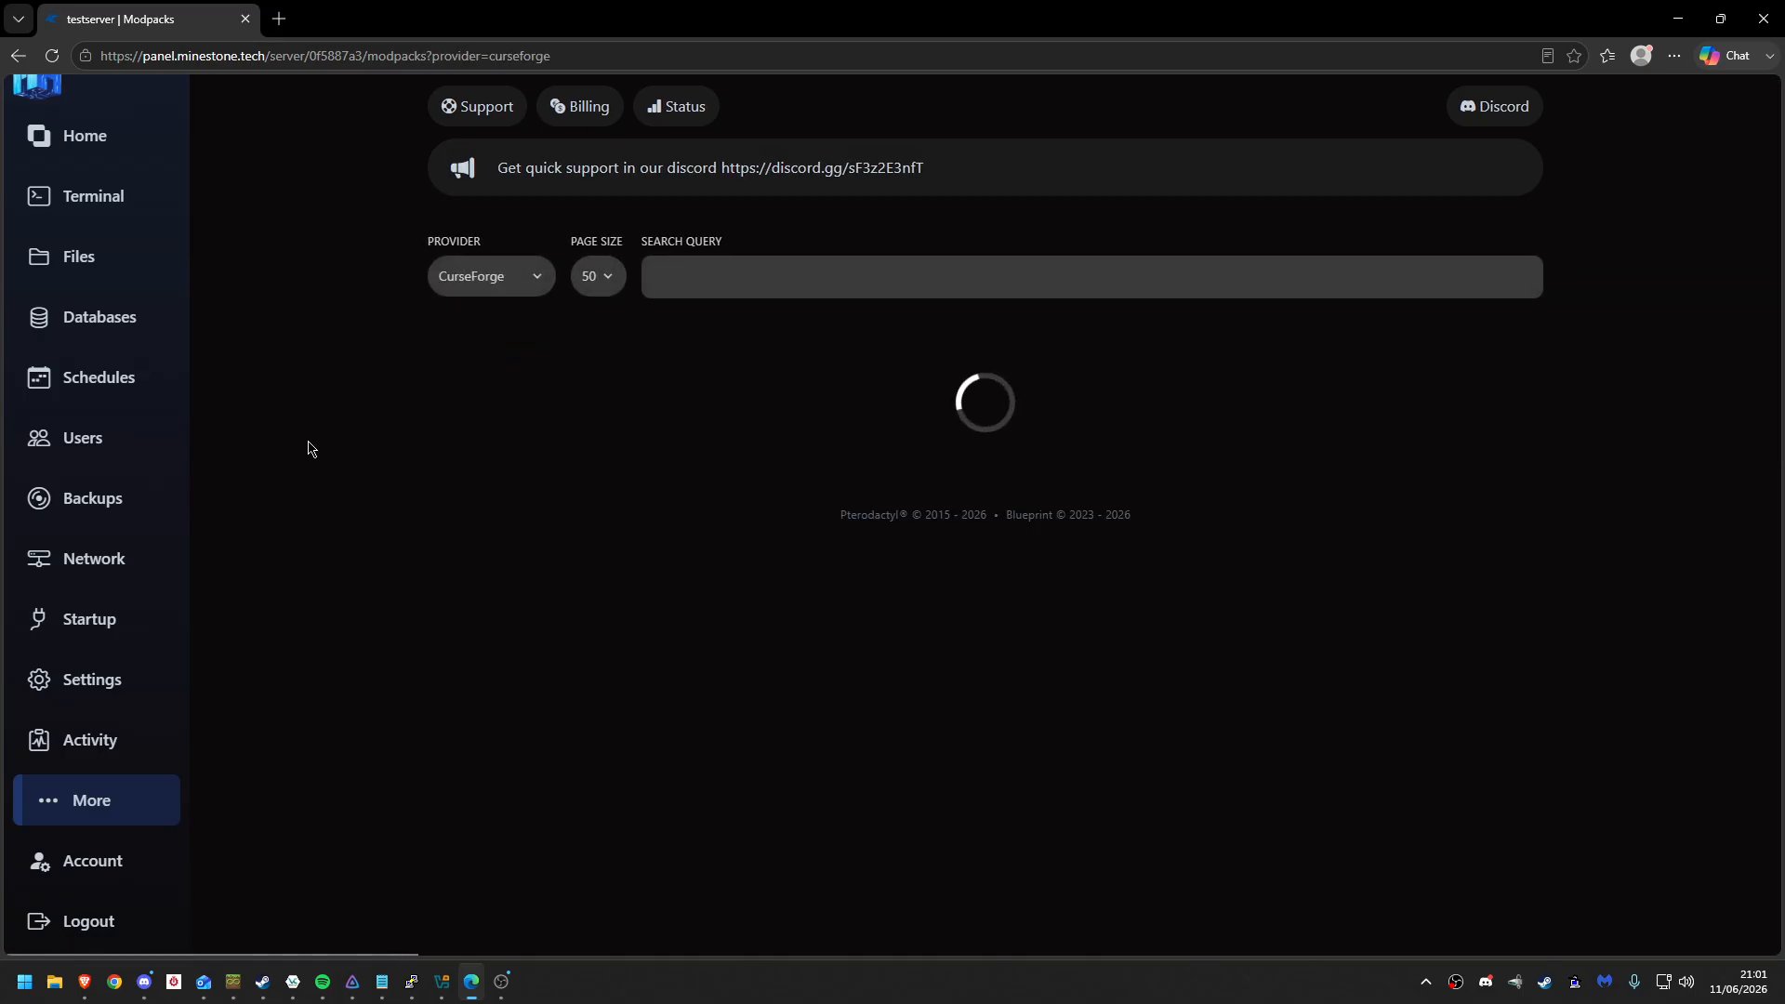
scroll(342, 429, down, 3)
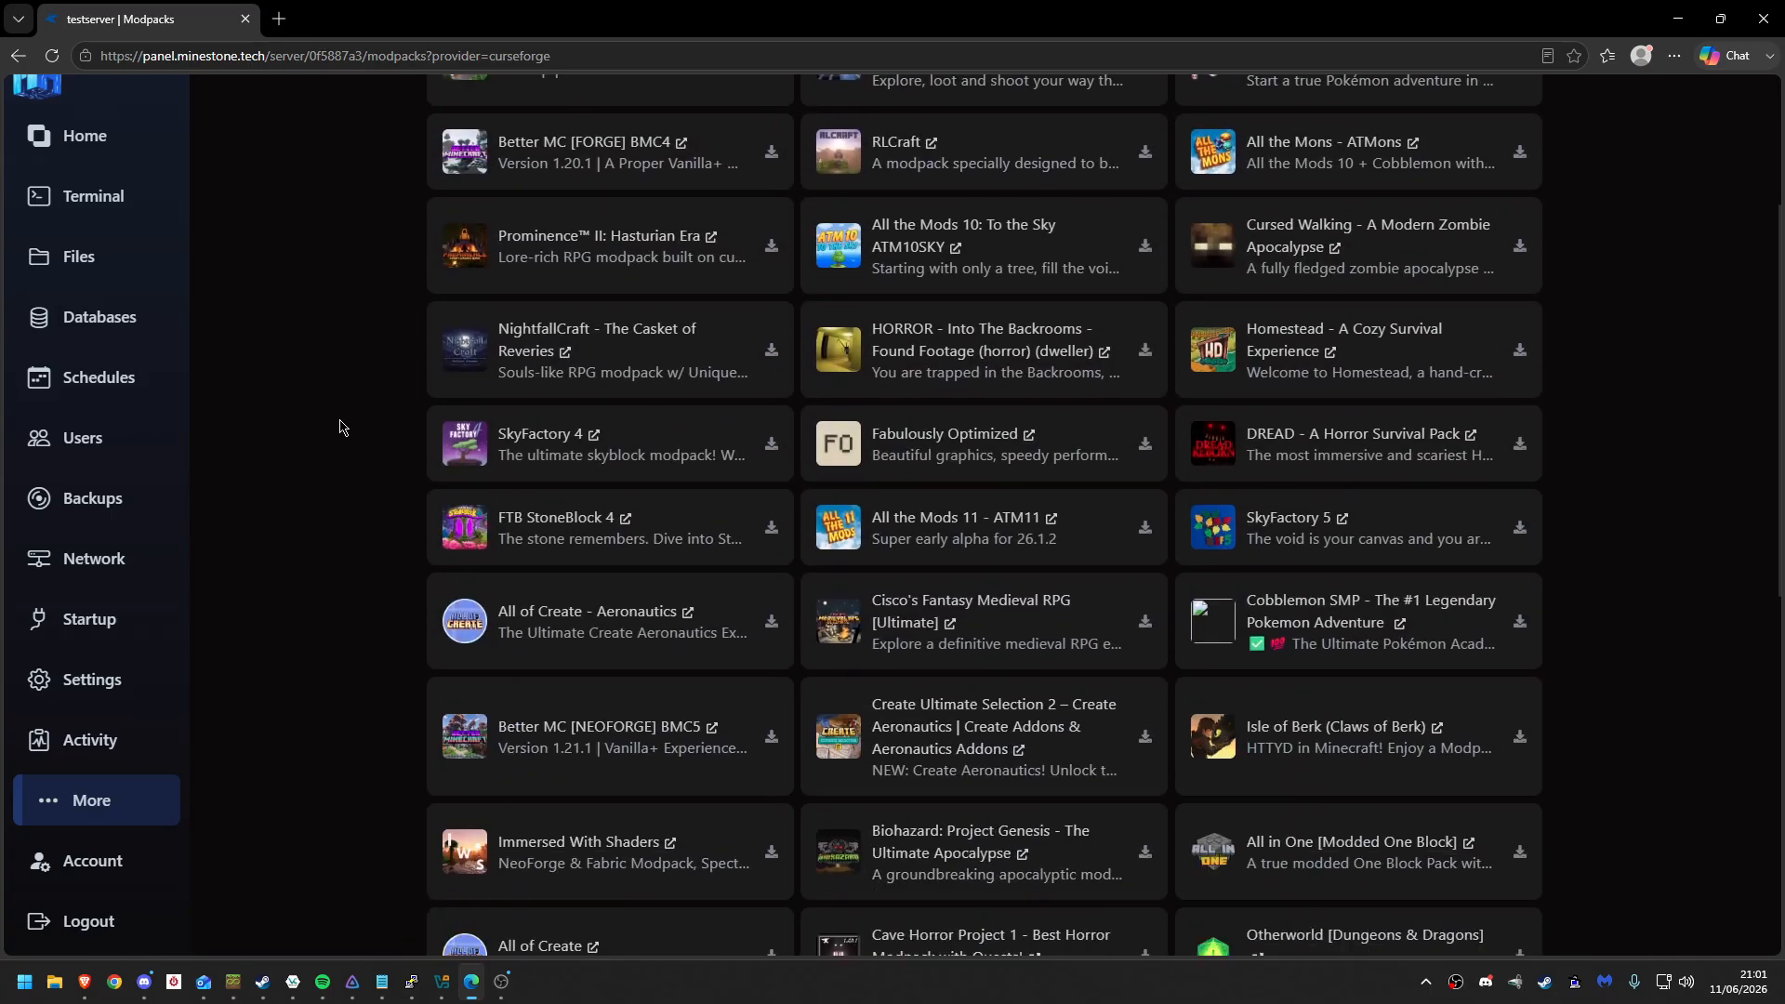
scroll(339, 427, down, 8)
scroll(339, 427, up, 5)
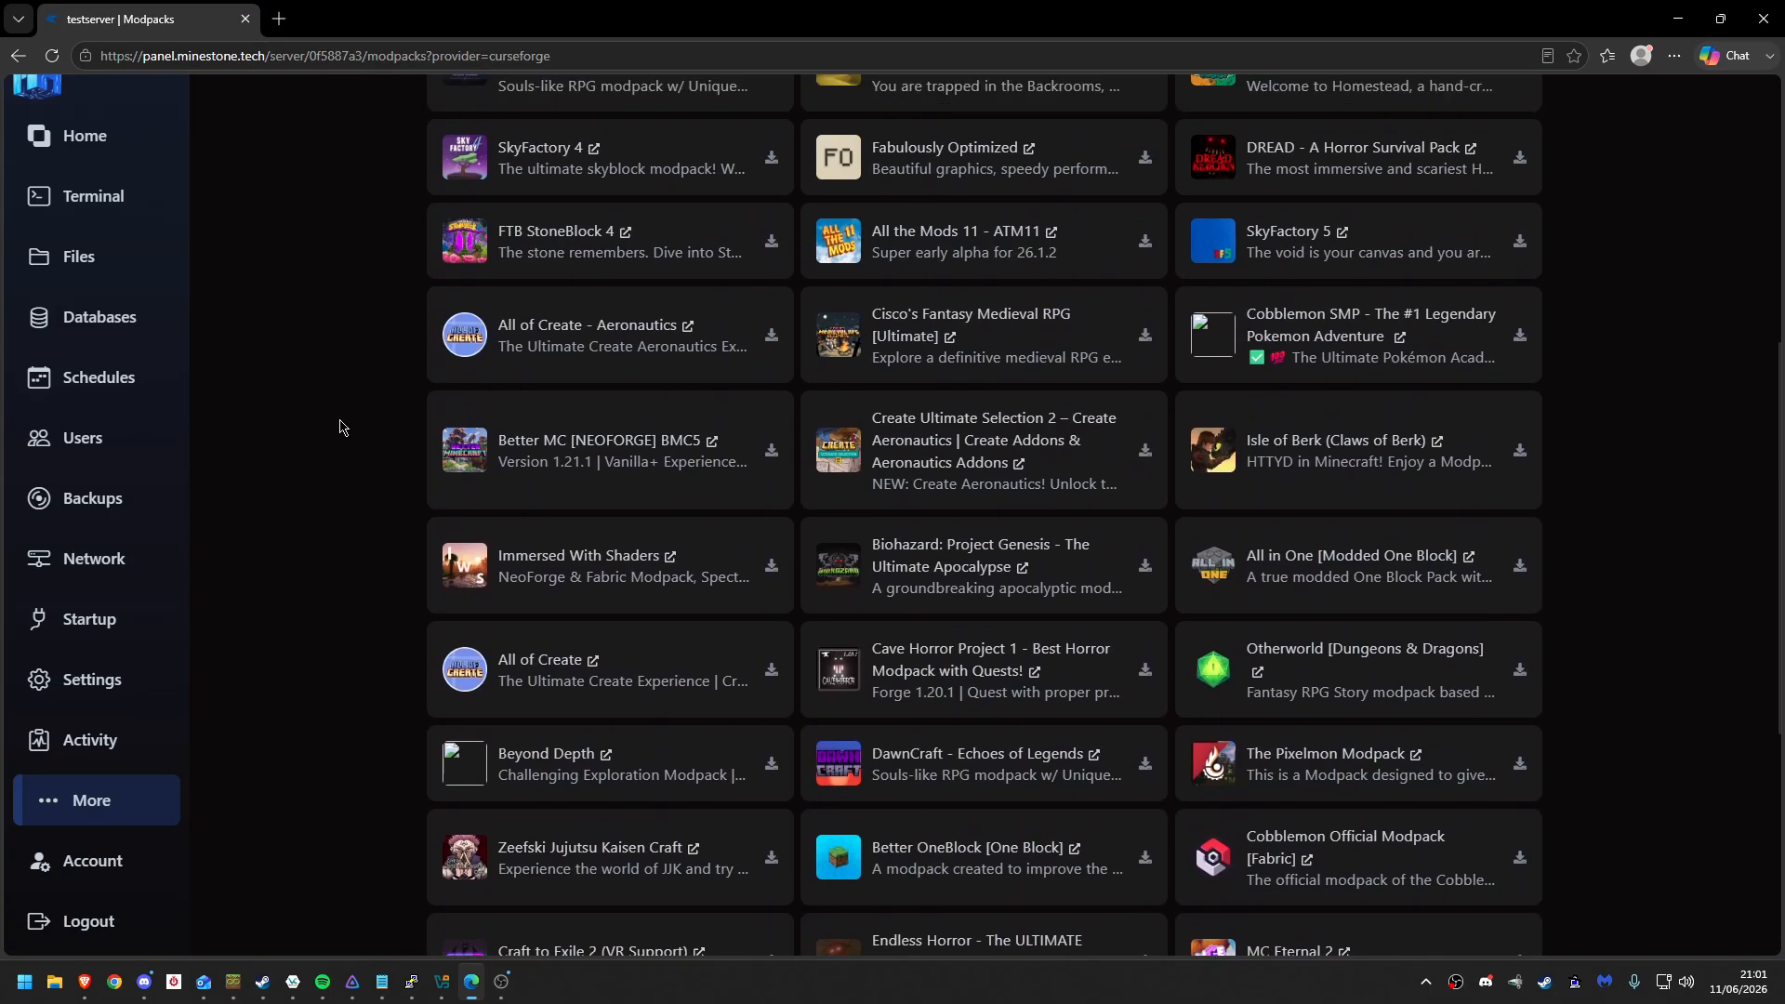
scroll(339, 427, up, 6)
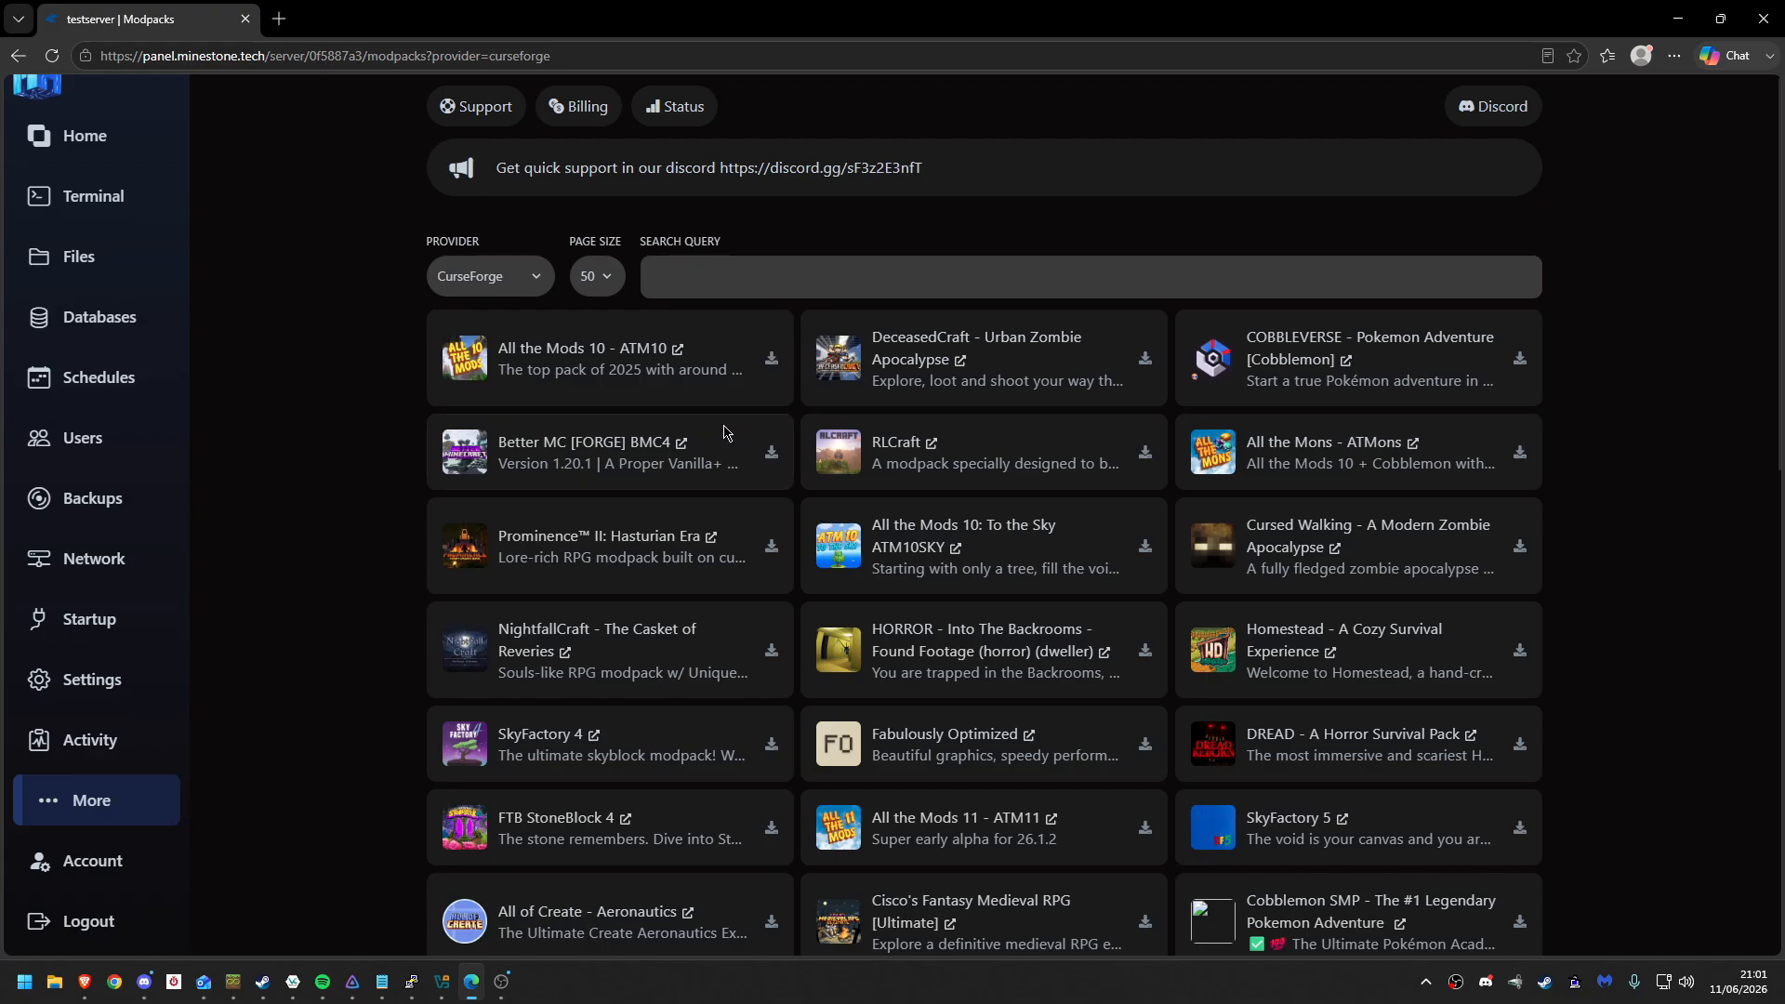
- Examine the version and delete-files options for installing the All the Mods 10 - ATM10 modpack, and cancel the installation
click(771, 361)
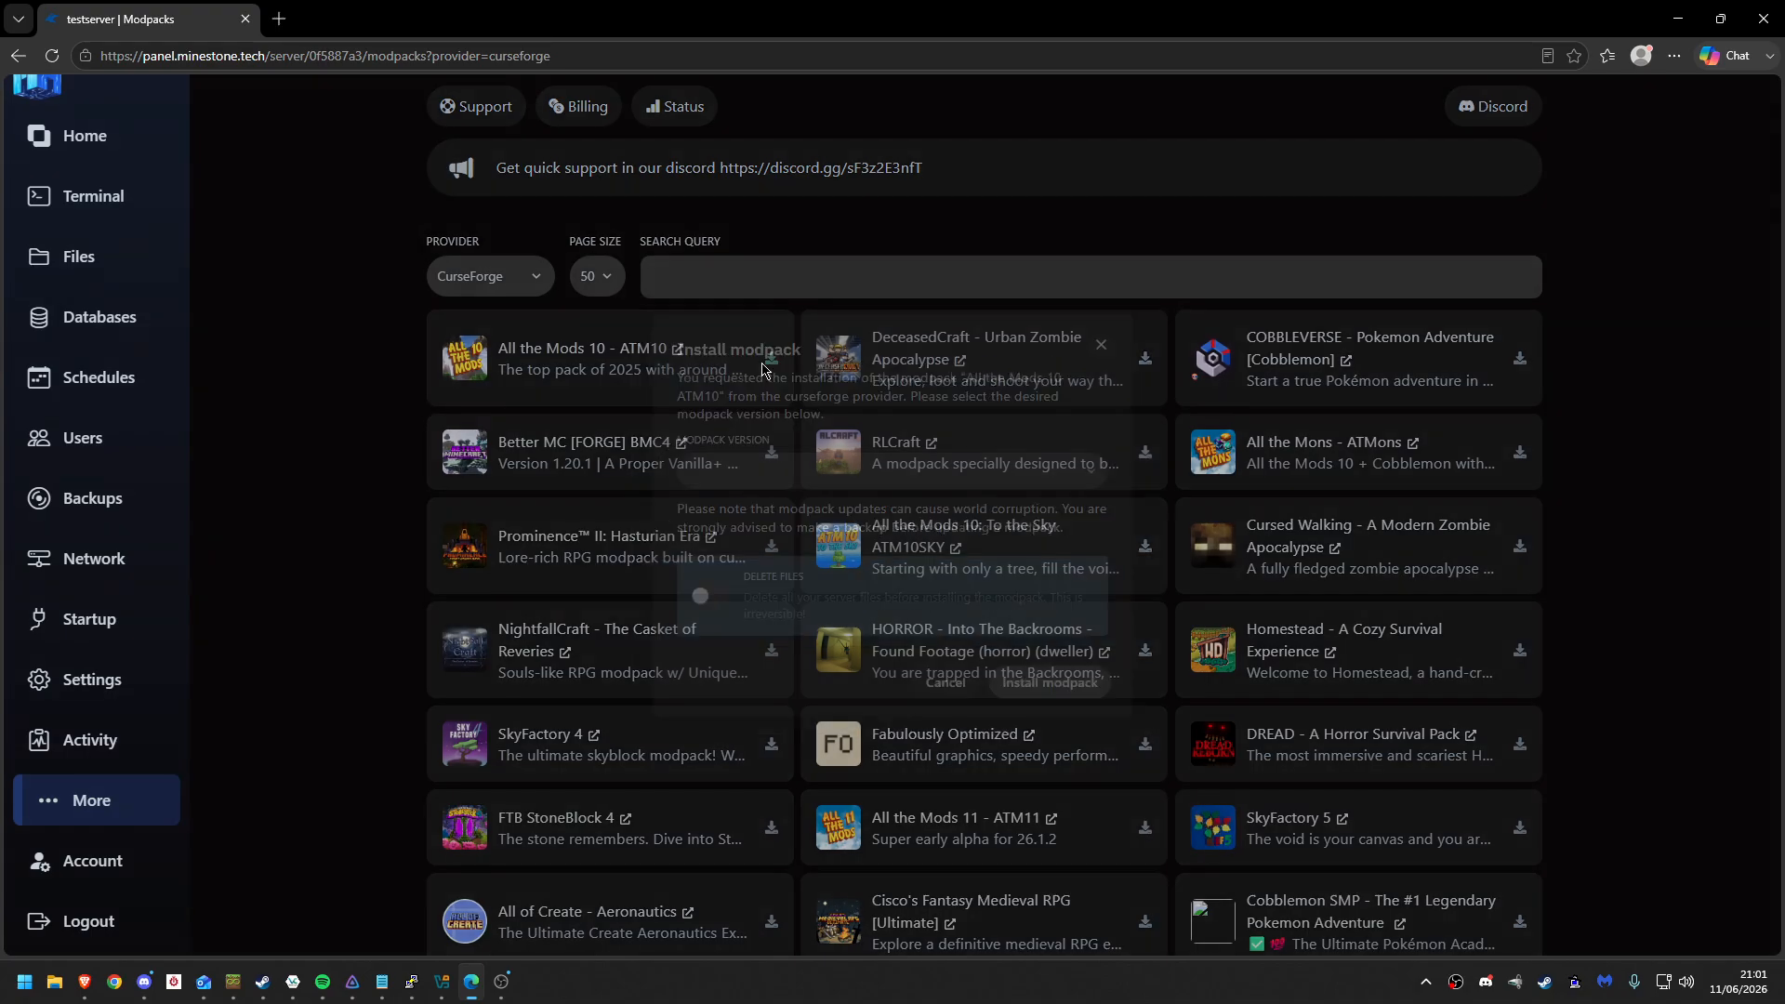
click(692, 606)
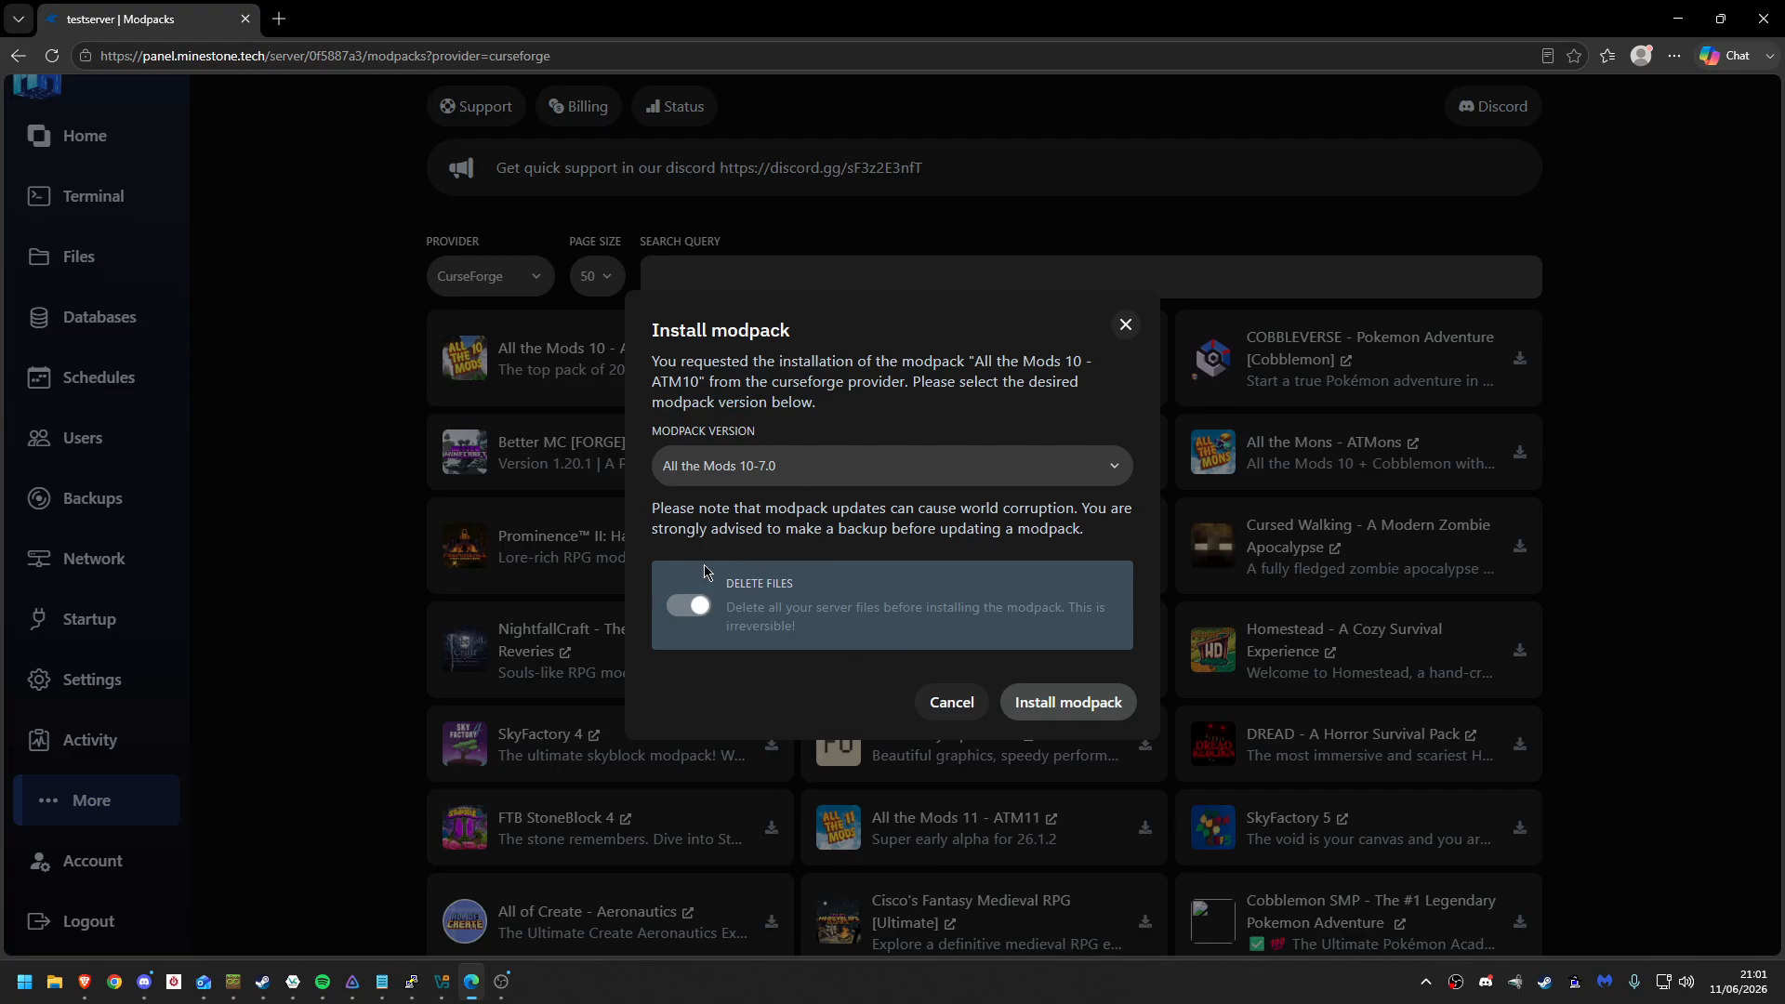
click(700, 618)
click(760, 467)
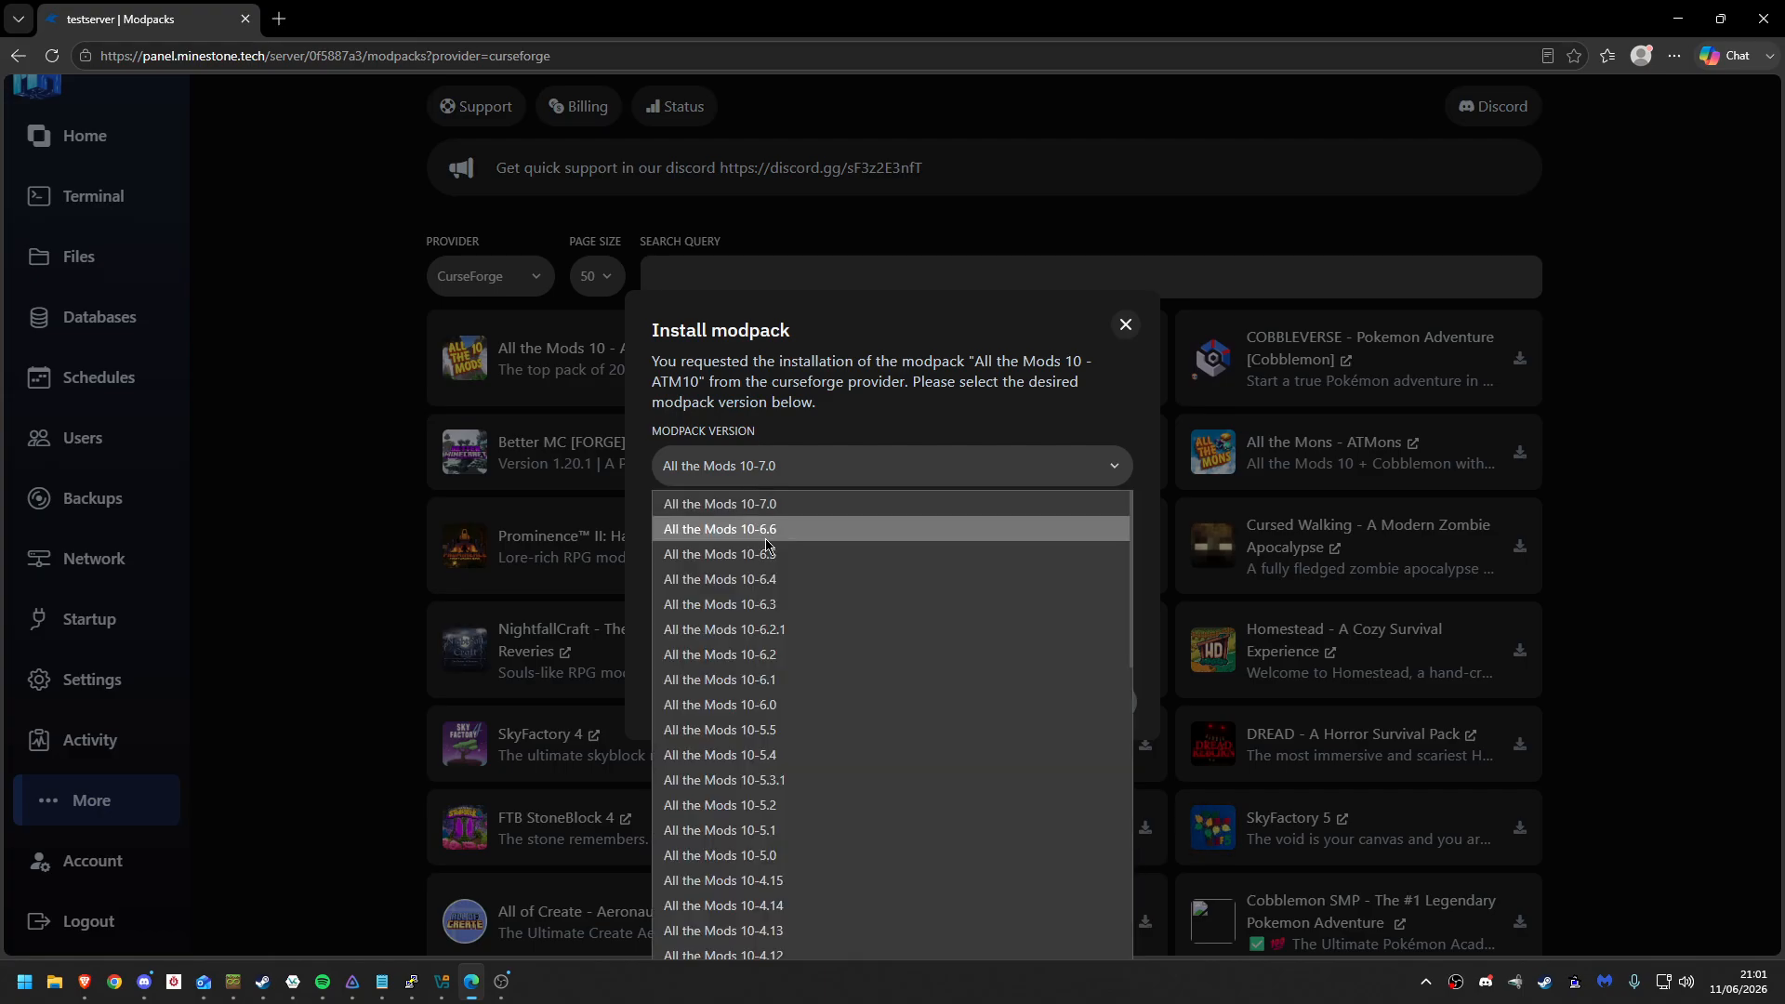
click(762, 503)
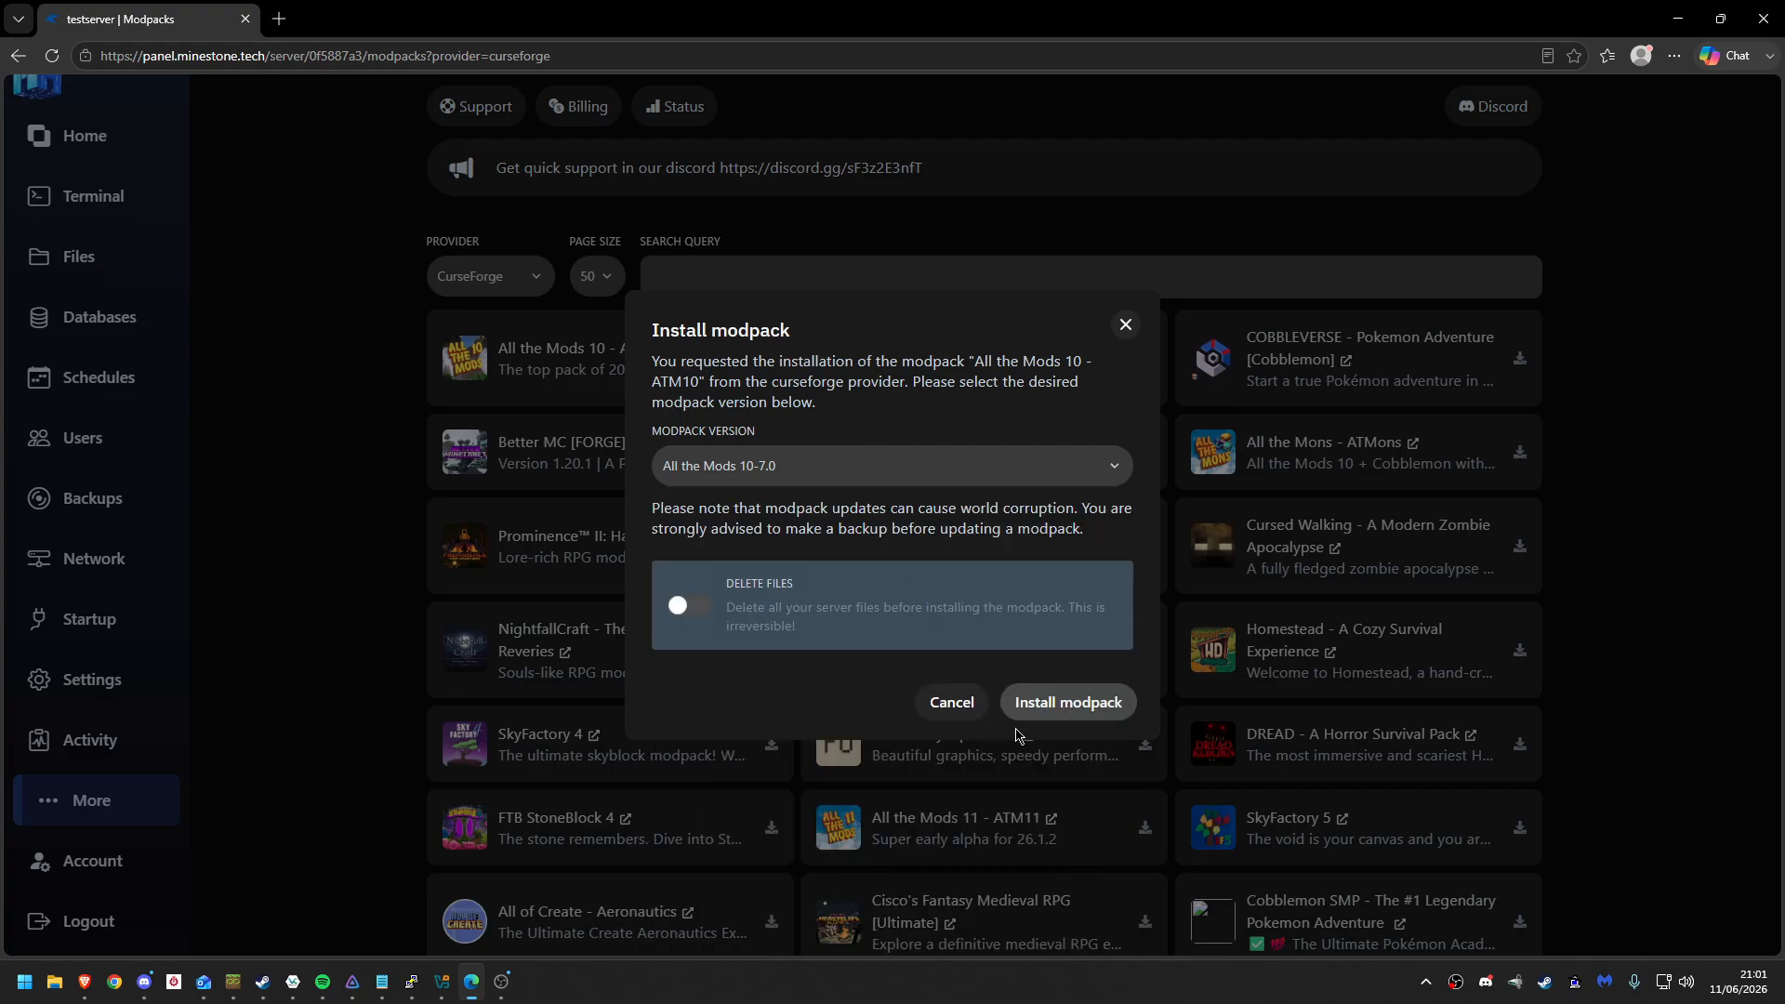
click(950, 704)
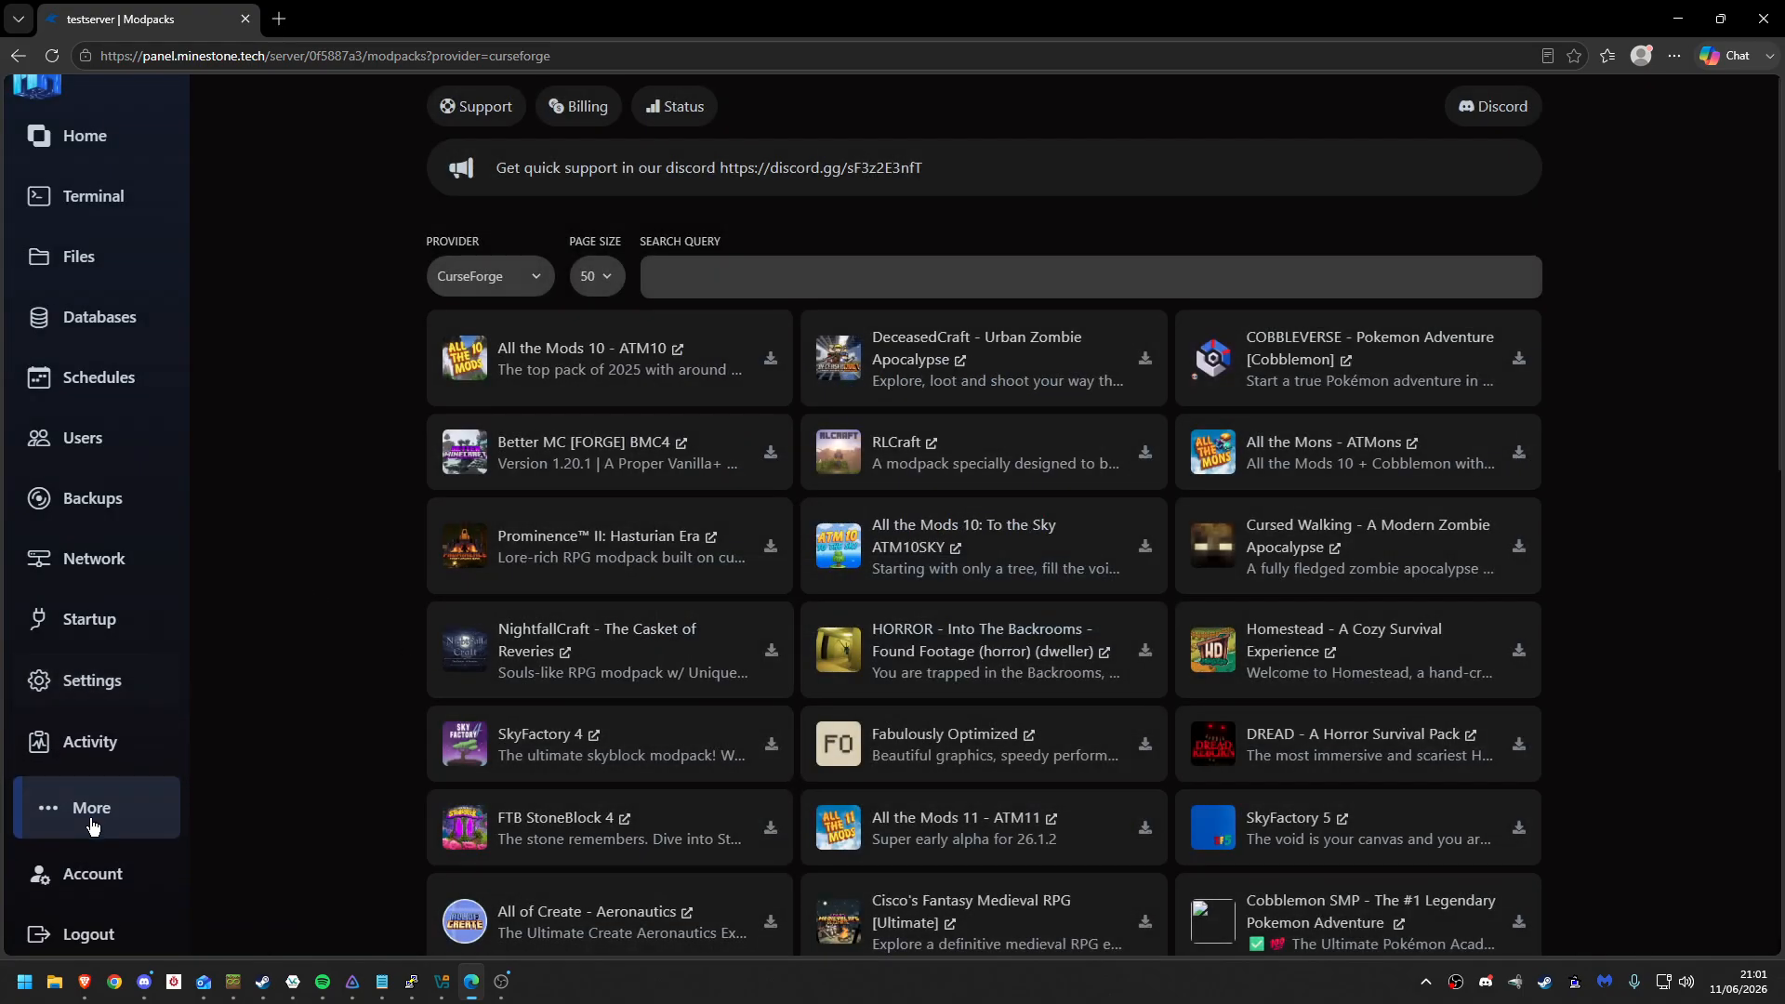
- Open the Mods Installer and filter the mods to the Forge server loader, checking the sorting choices
click(91, 825)
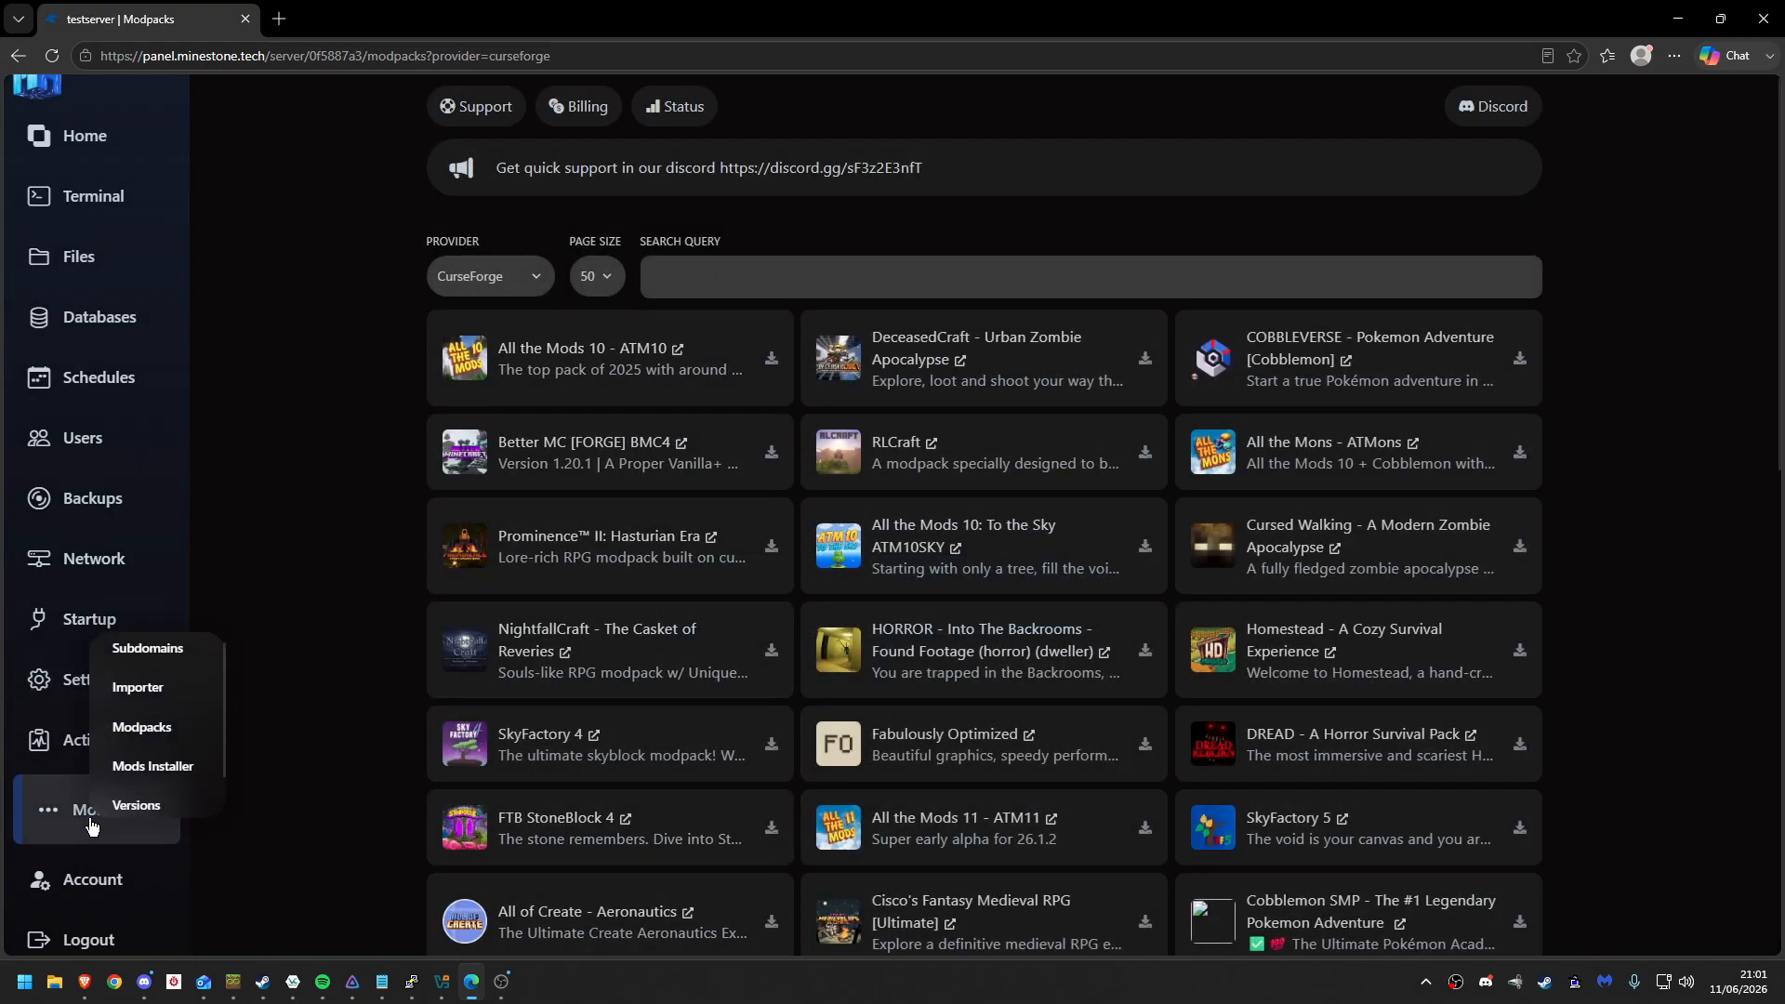
click(153, 766)
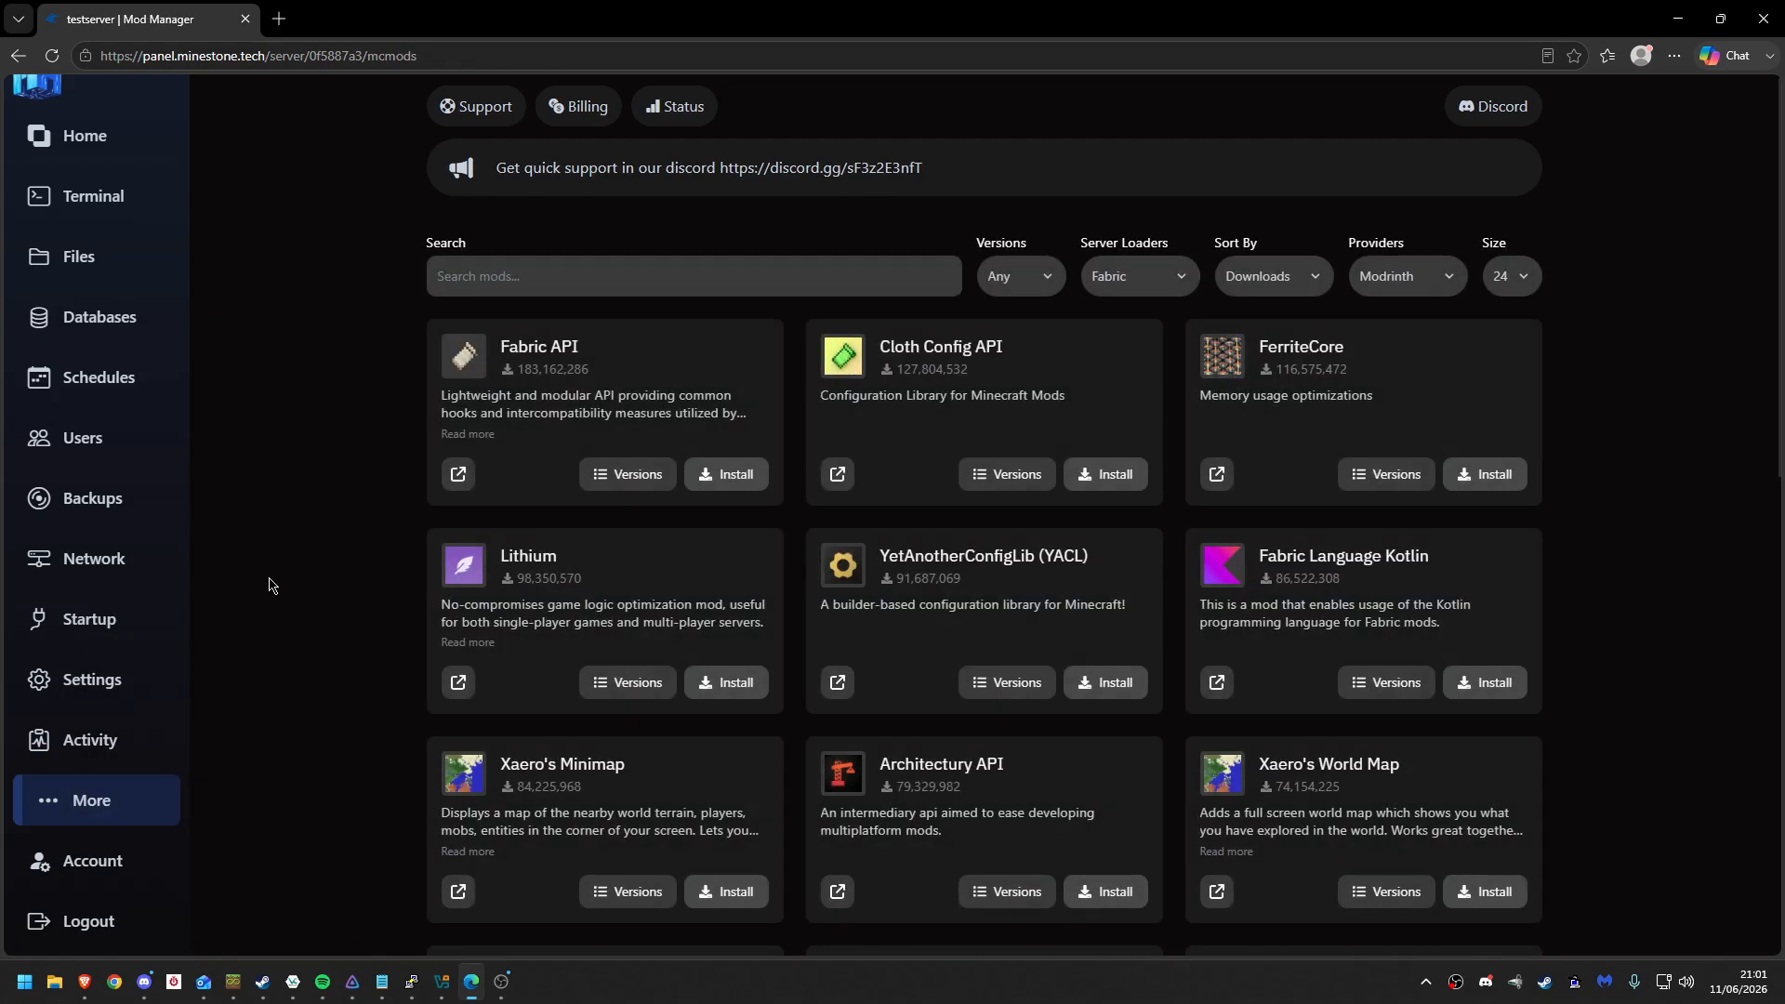
click(1093, 281)
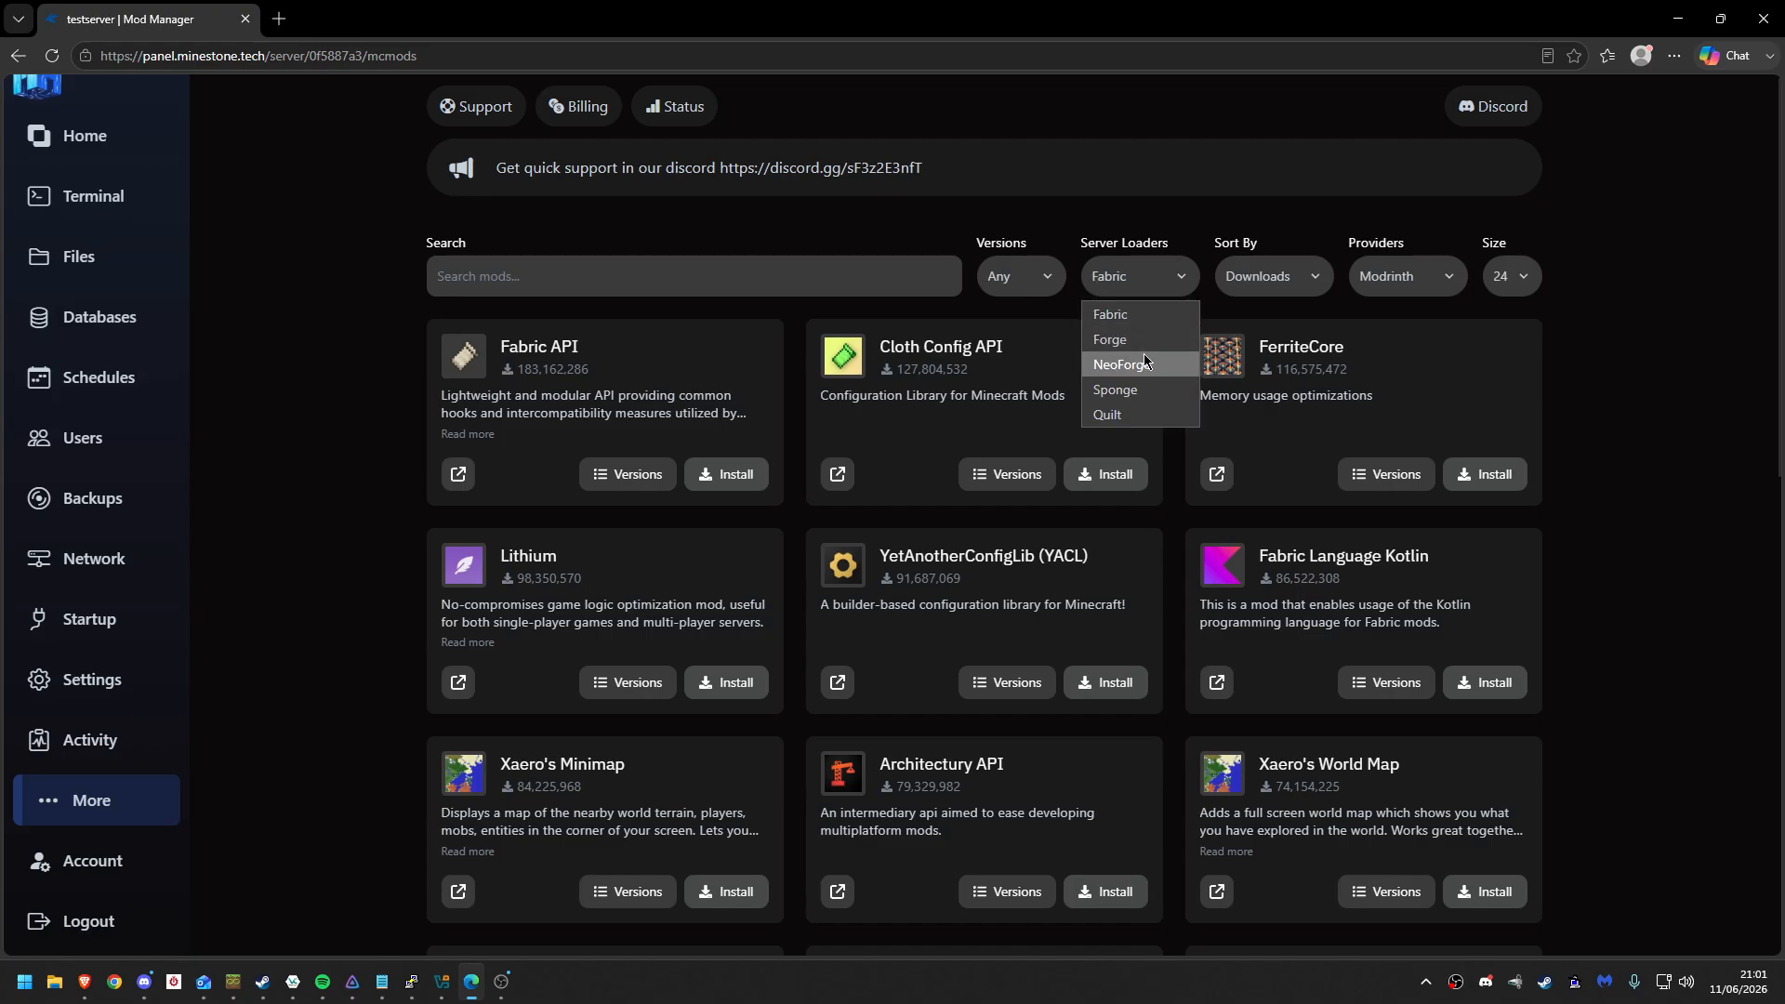
click(1130, 316)
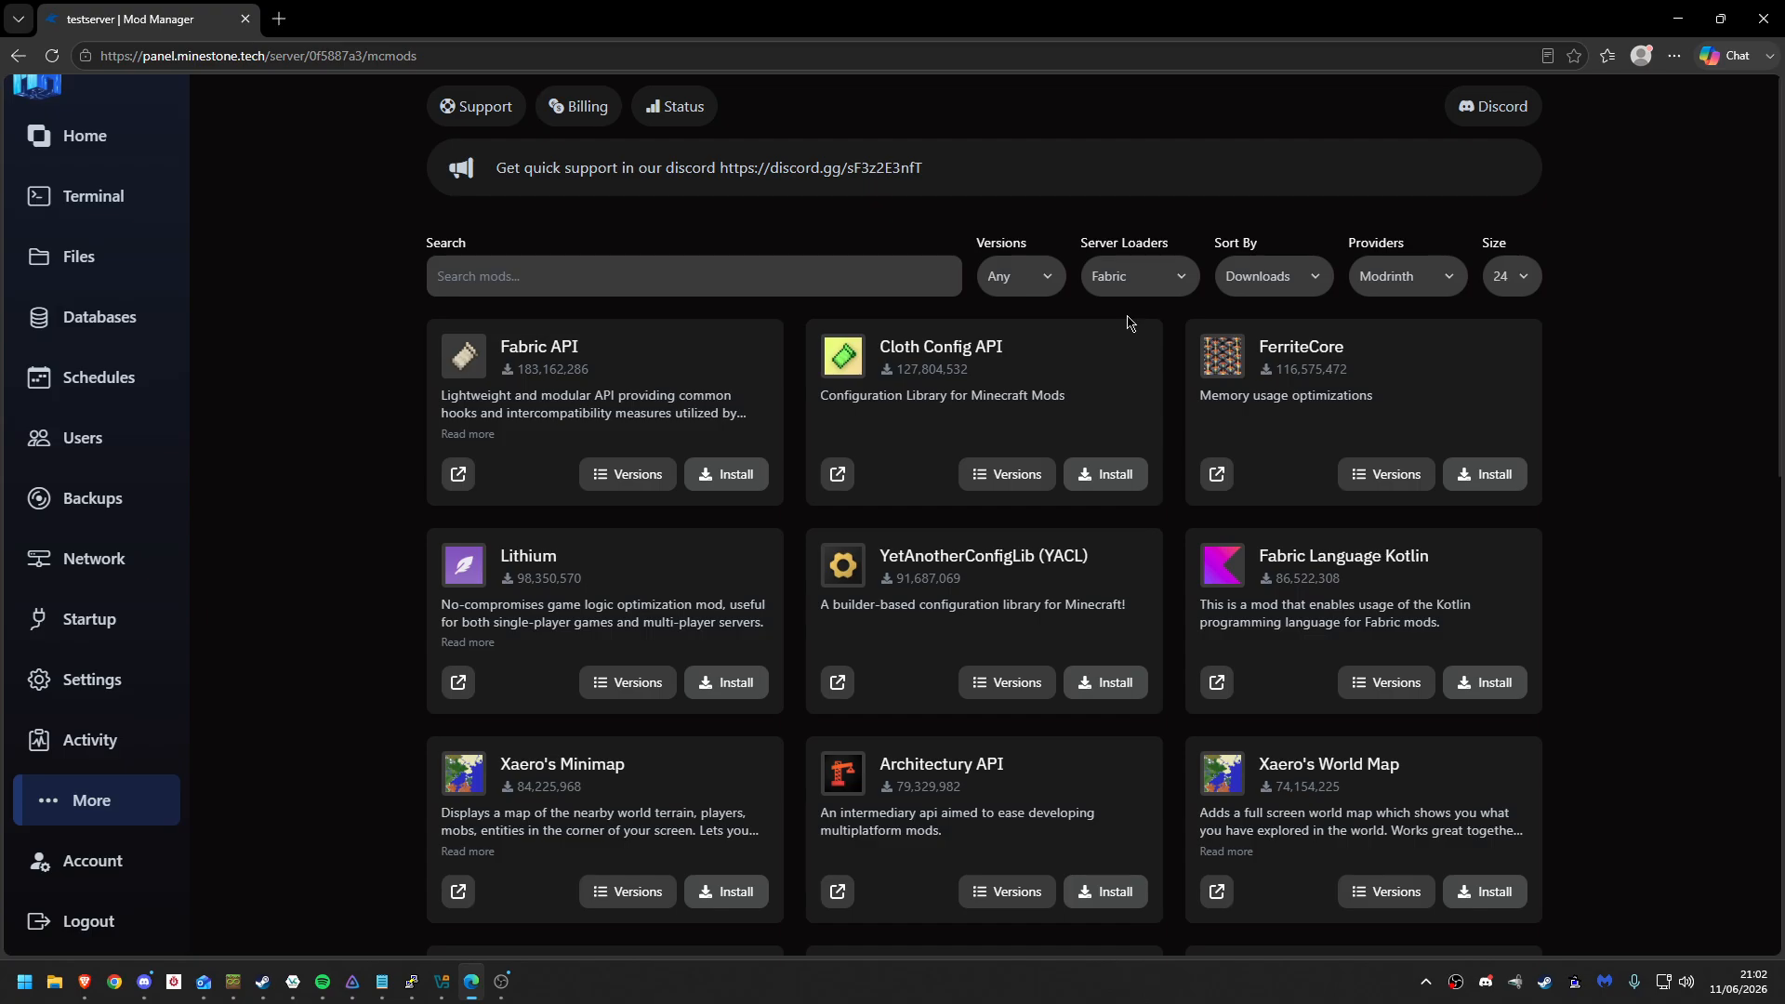
click(1128, 294)
click(1130, 341)
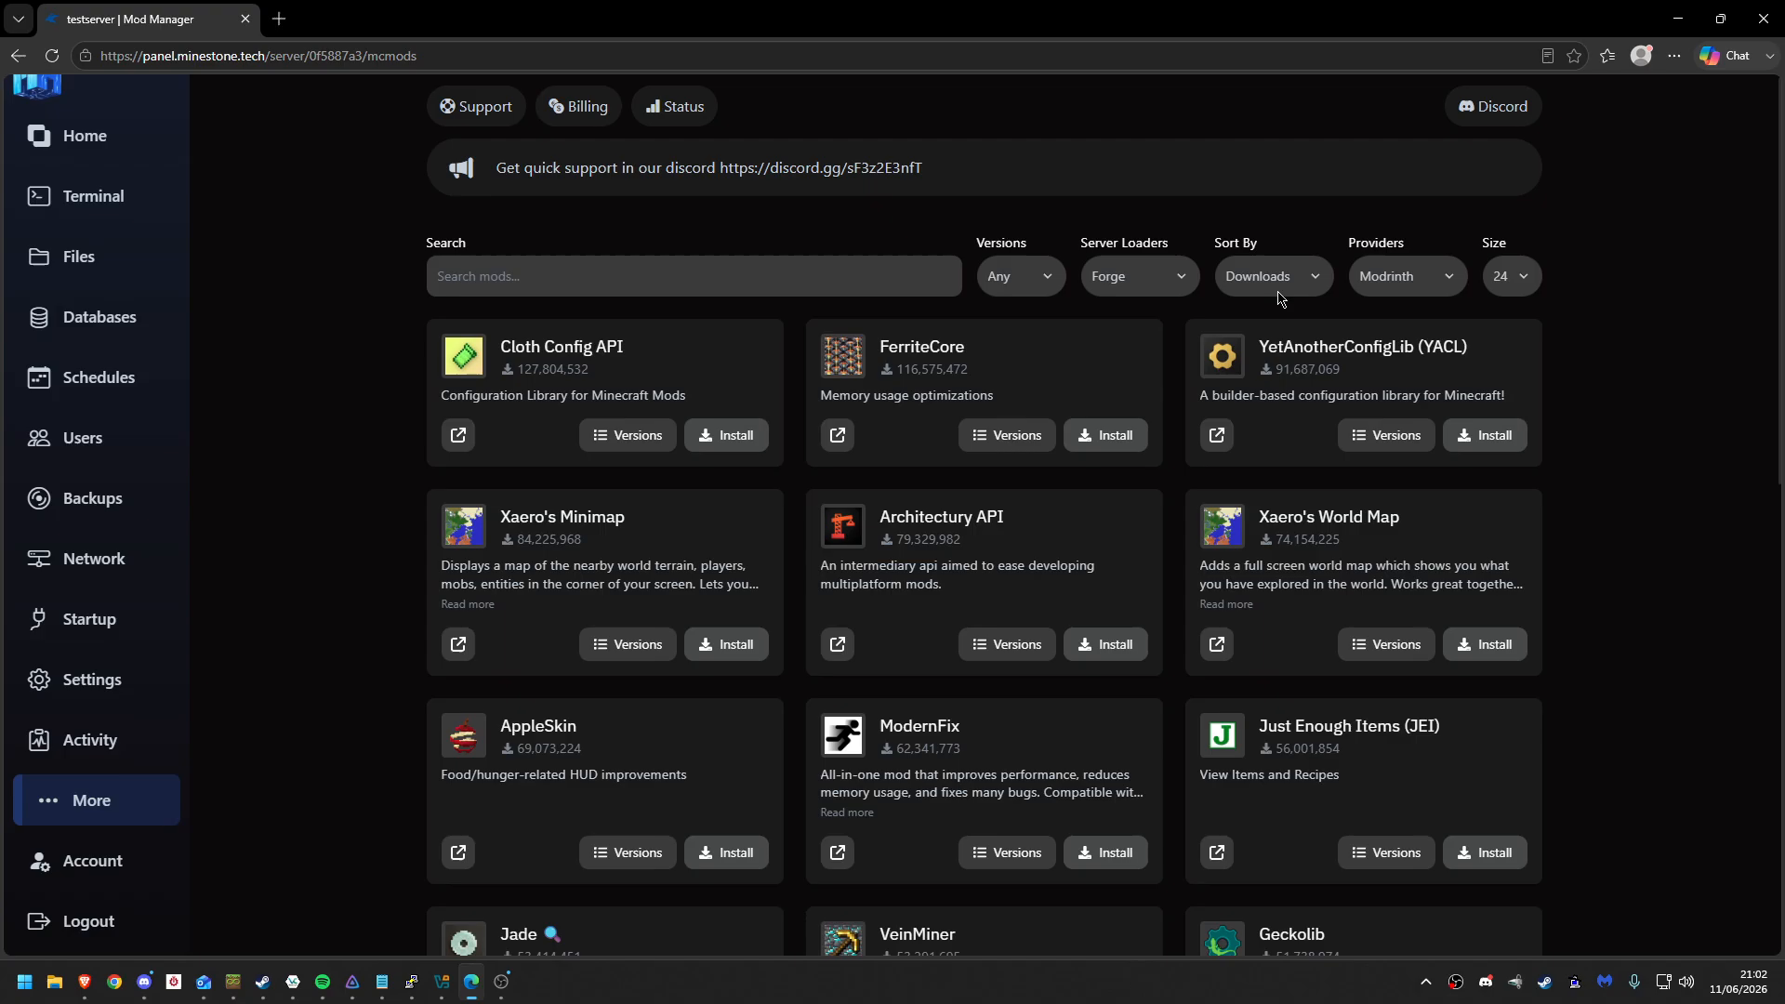
click(1279, 295)
click(1277, 292)
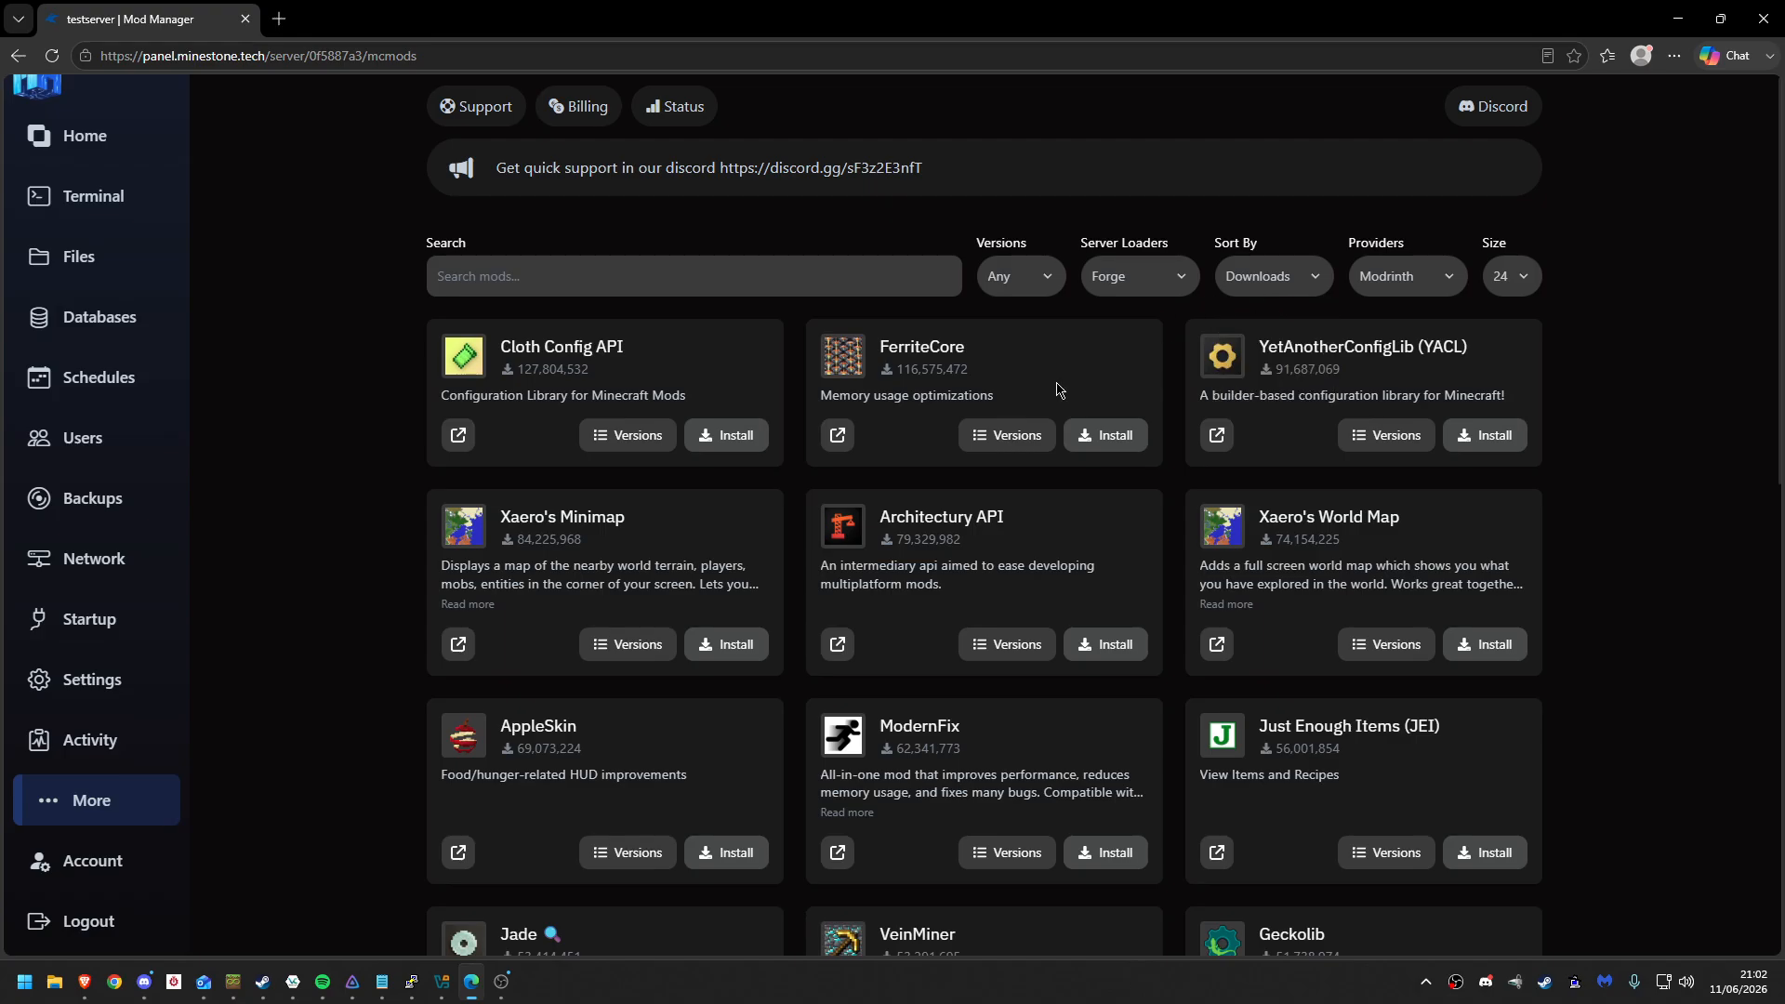
- Examine the available versions of the FerriteCore mod, and close the list without installing any
click(1011, 437)
scroll(890, 518, down, 5)
scroll(890, 516, up, 4)
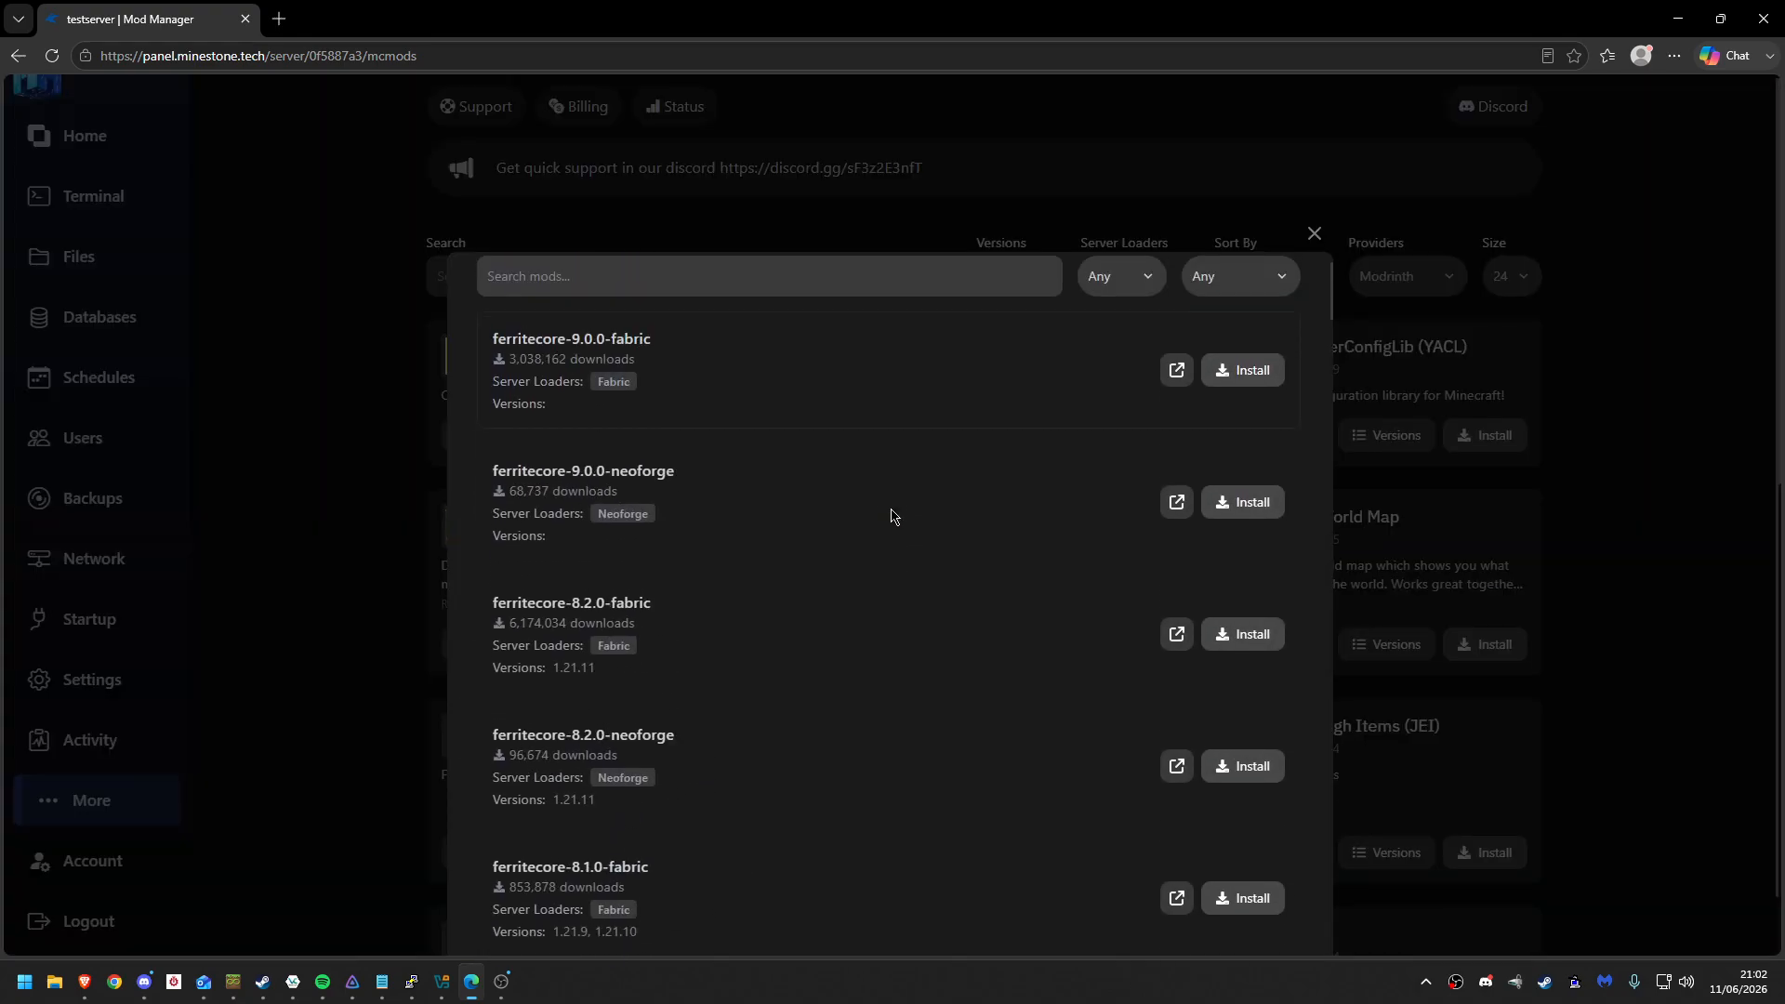
scroll(890, 516, up, 1)
scroll(662, 715, down, 4)
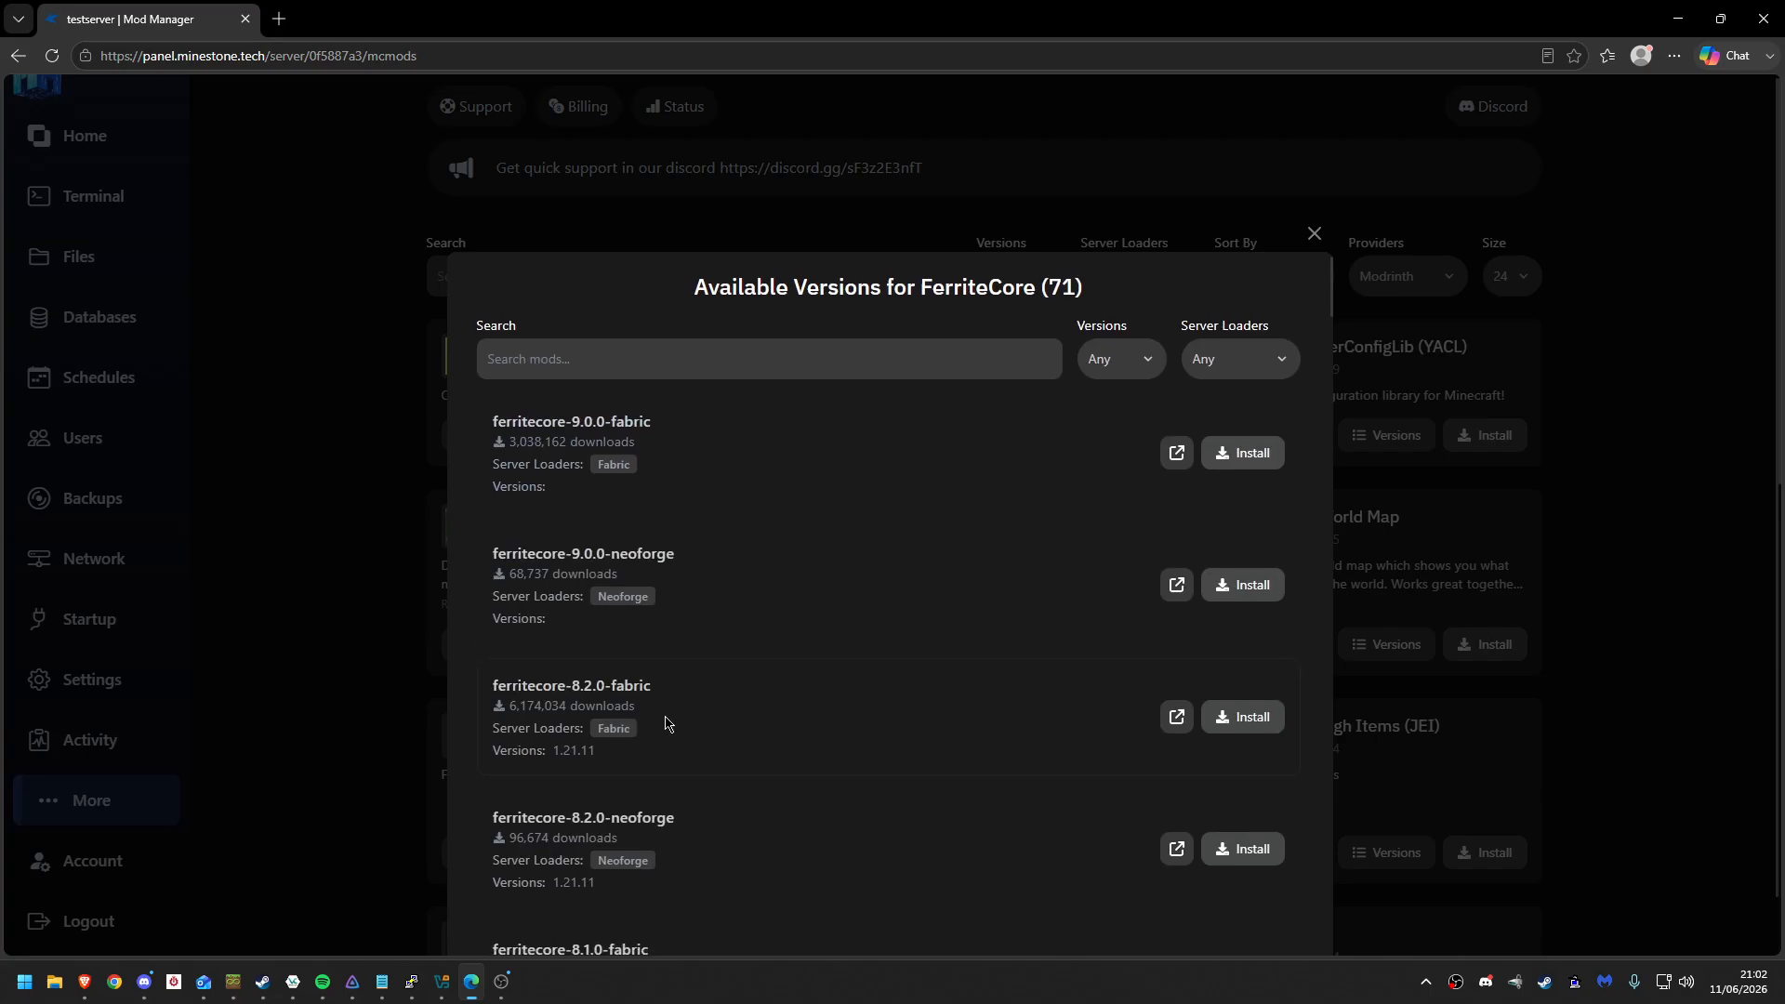
click(369, 533)
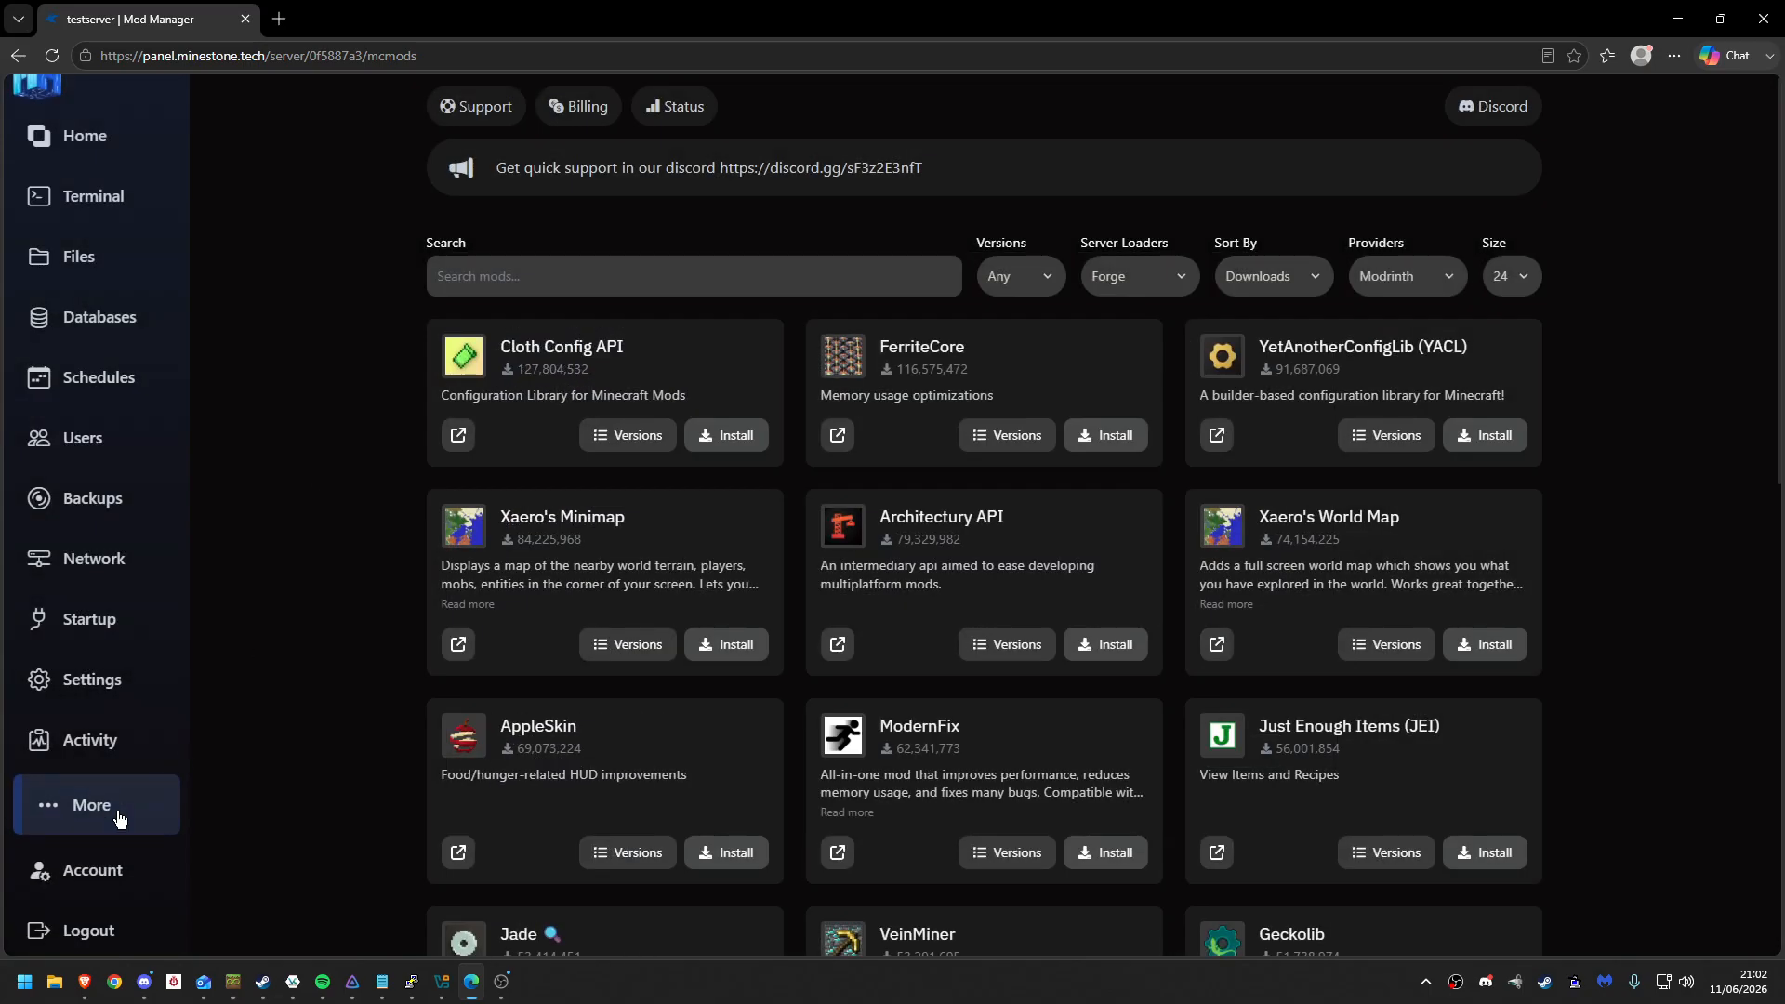
- Open the Versions page and look through the server software types offered, from recommended to miscellaneous
click(56, 811)
scroll(162, 735, down, 1)
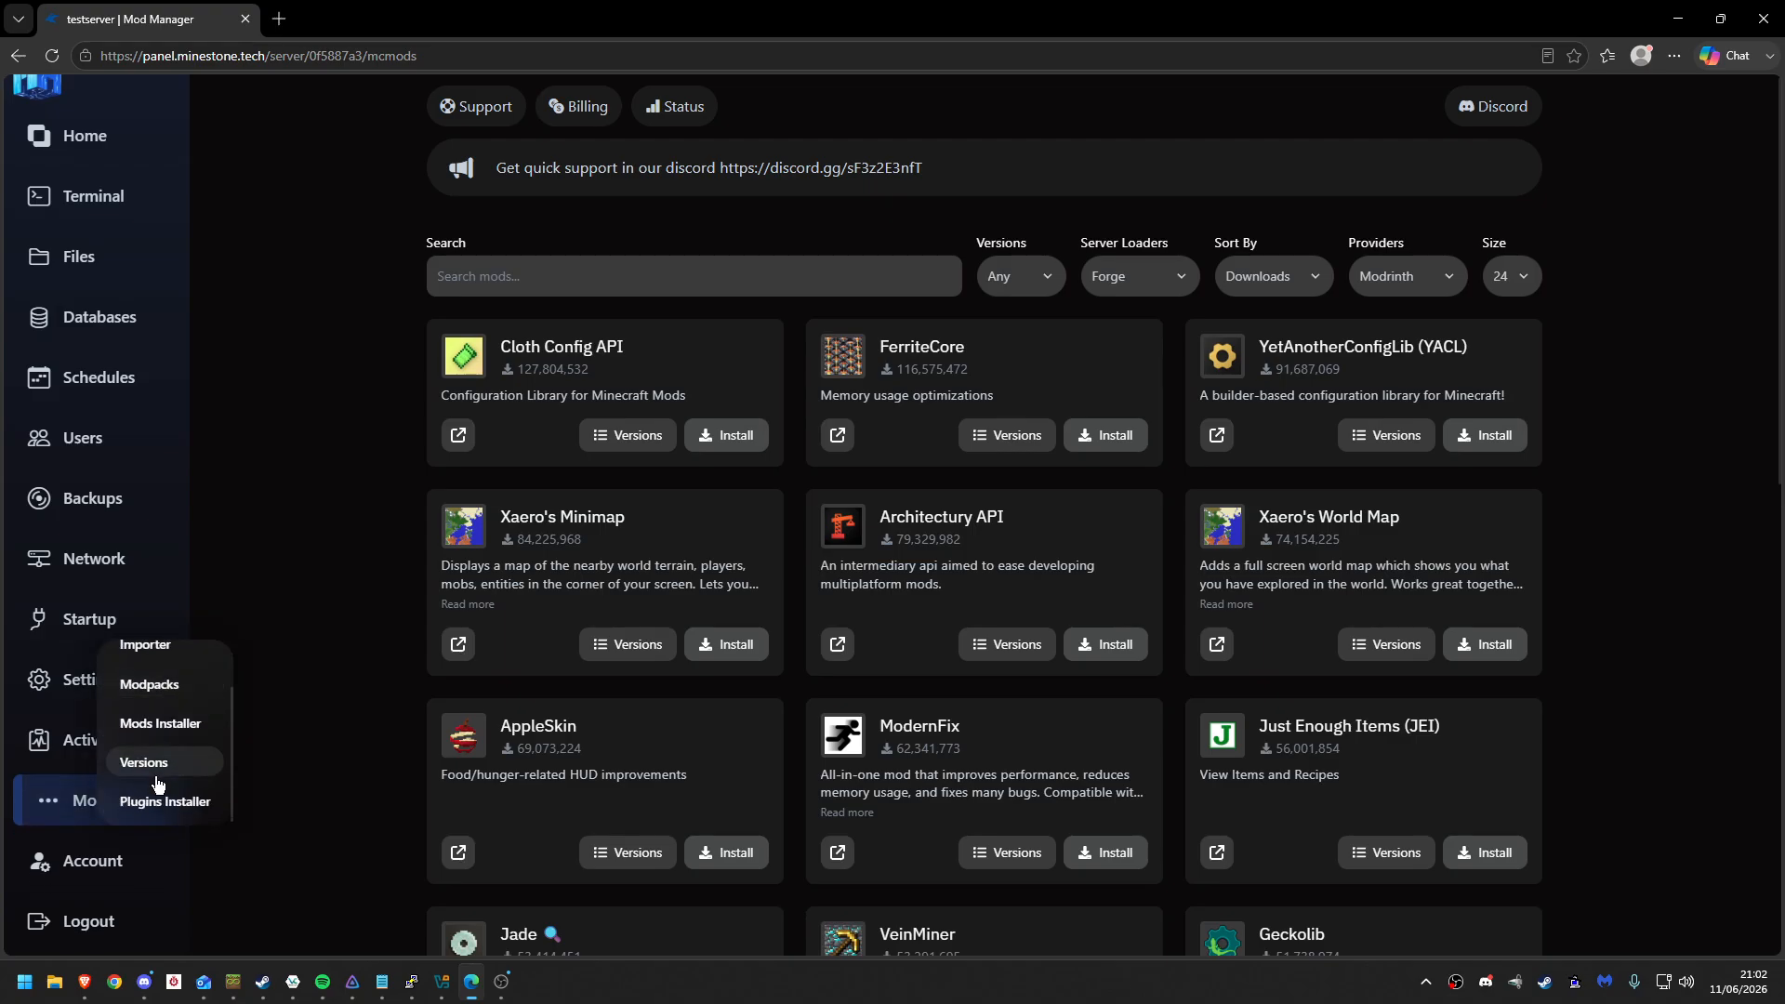
click(158, 758)
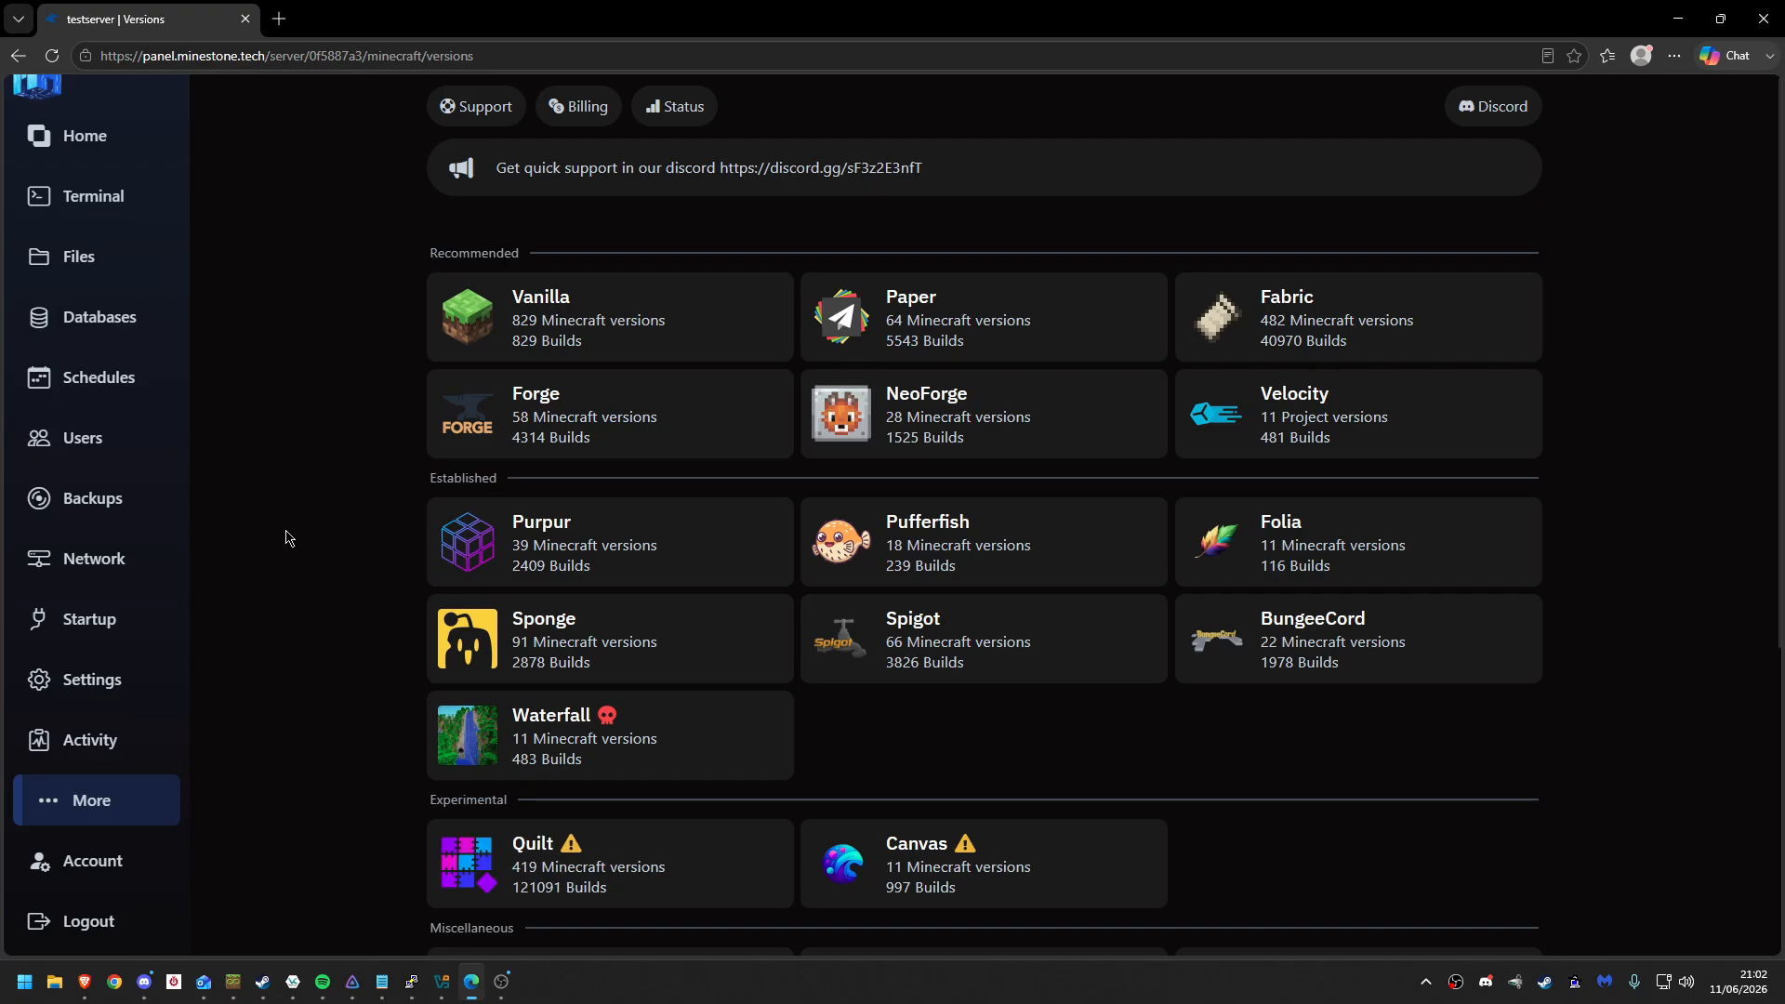
scroll(288, 537, down, 5)
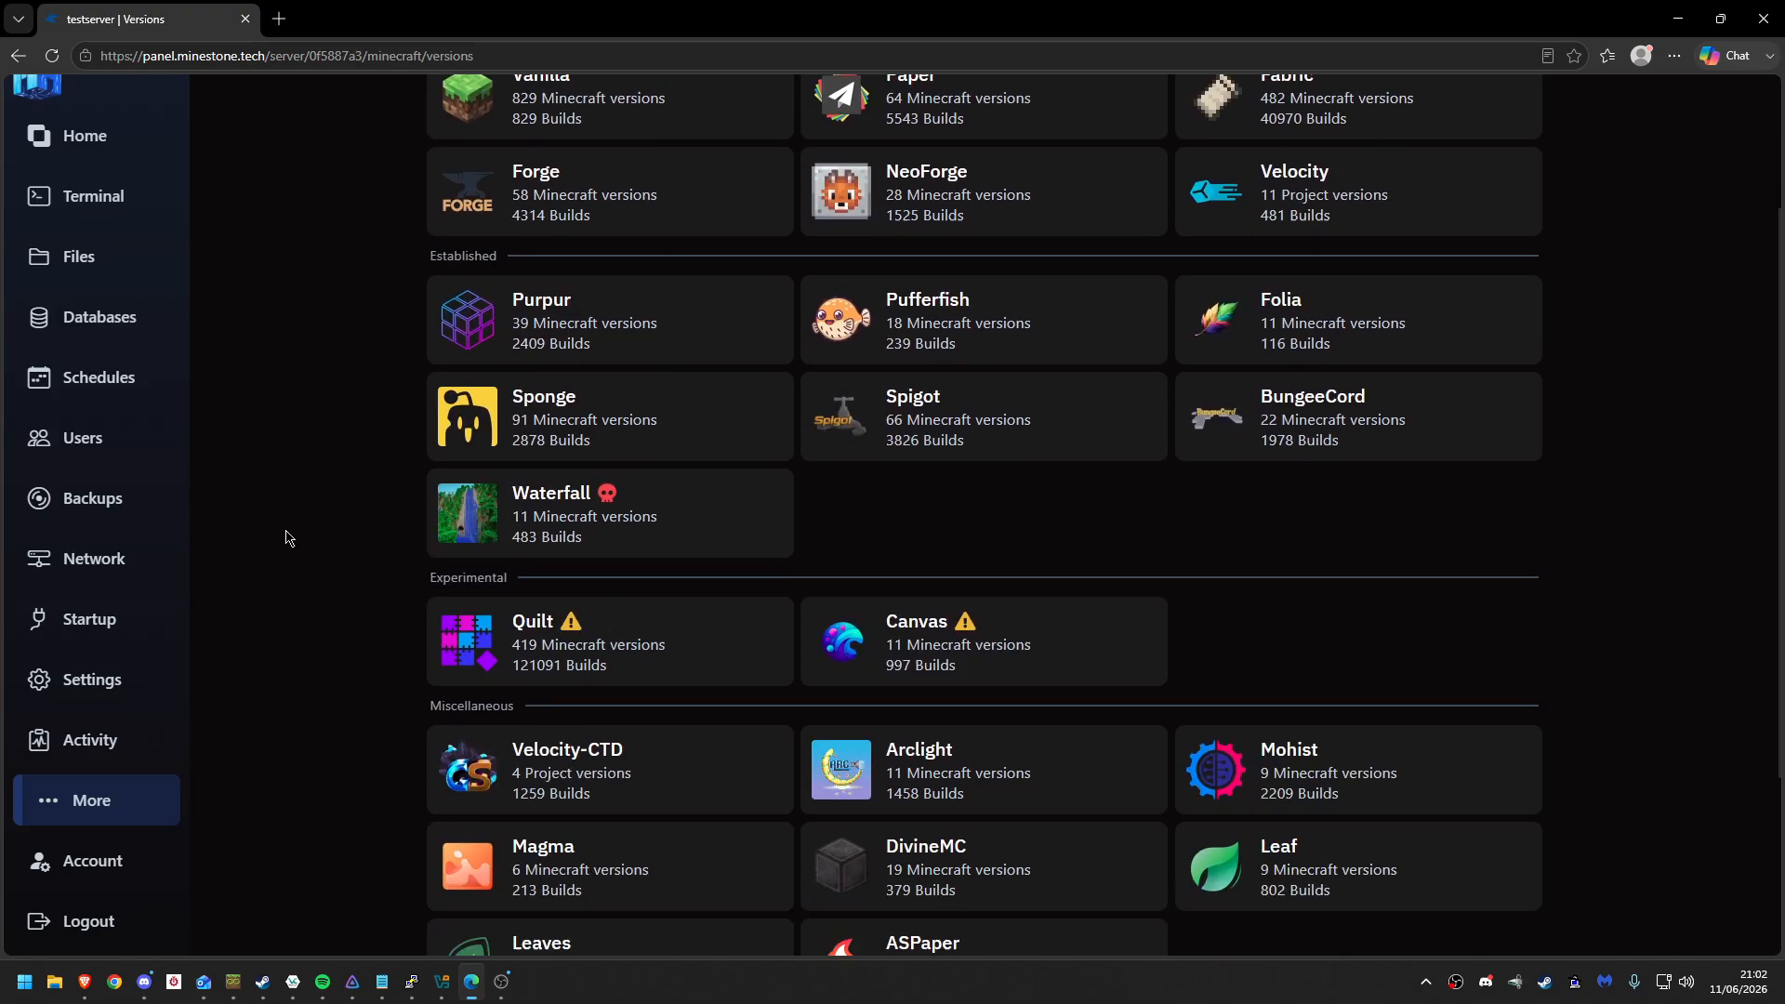
scroll(288, 537, up, 5)
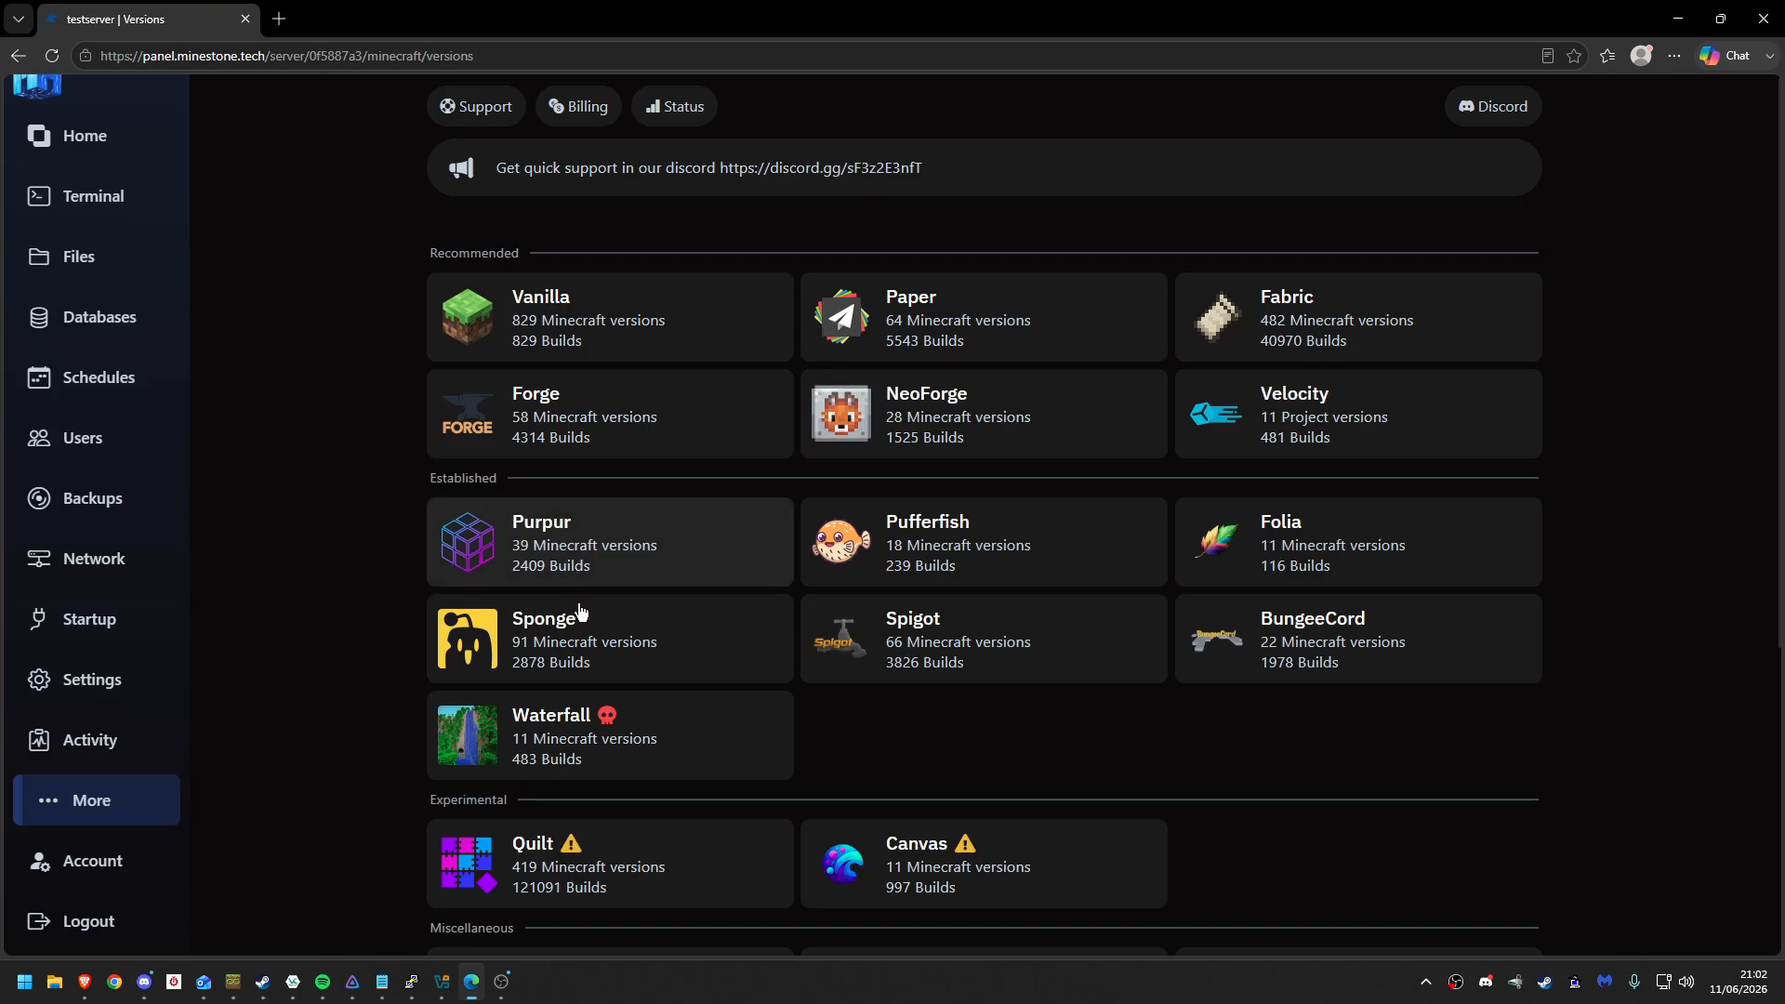
- Examine Paper's Minecraft versions with snapshot versions shown and hidden, and return to the server software list
click(924, 339)
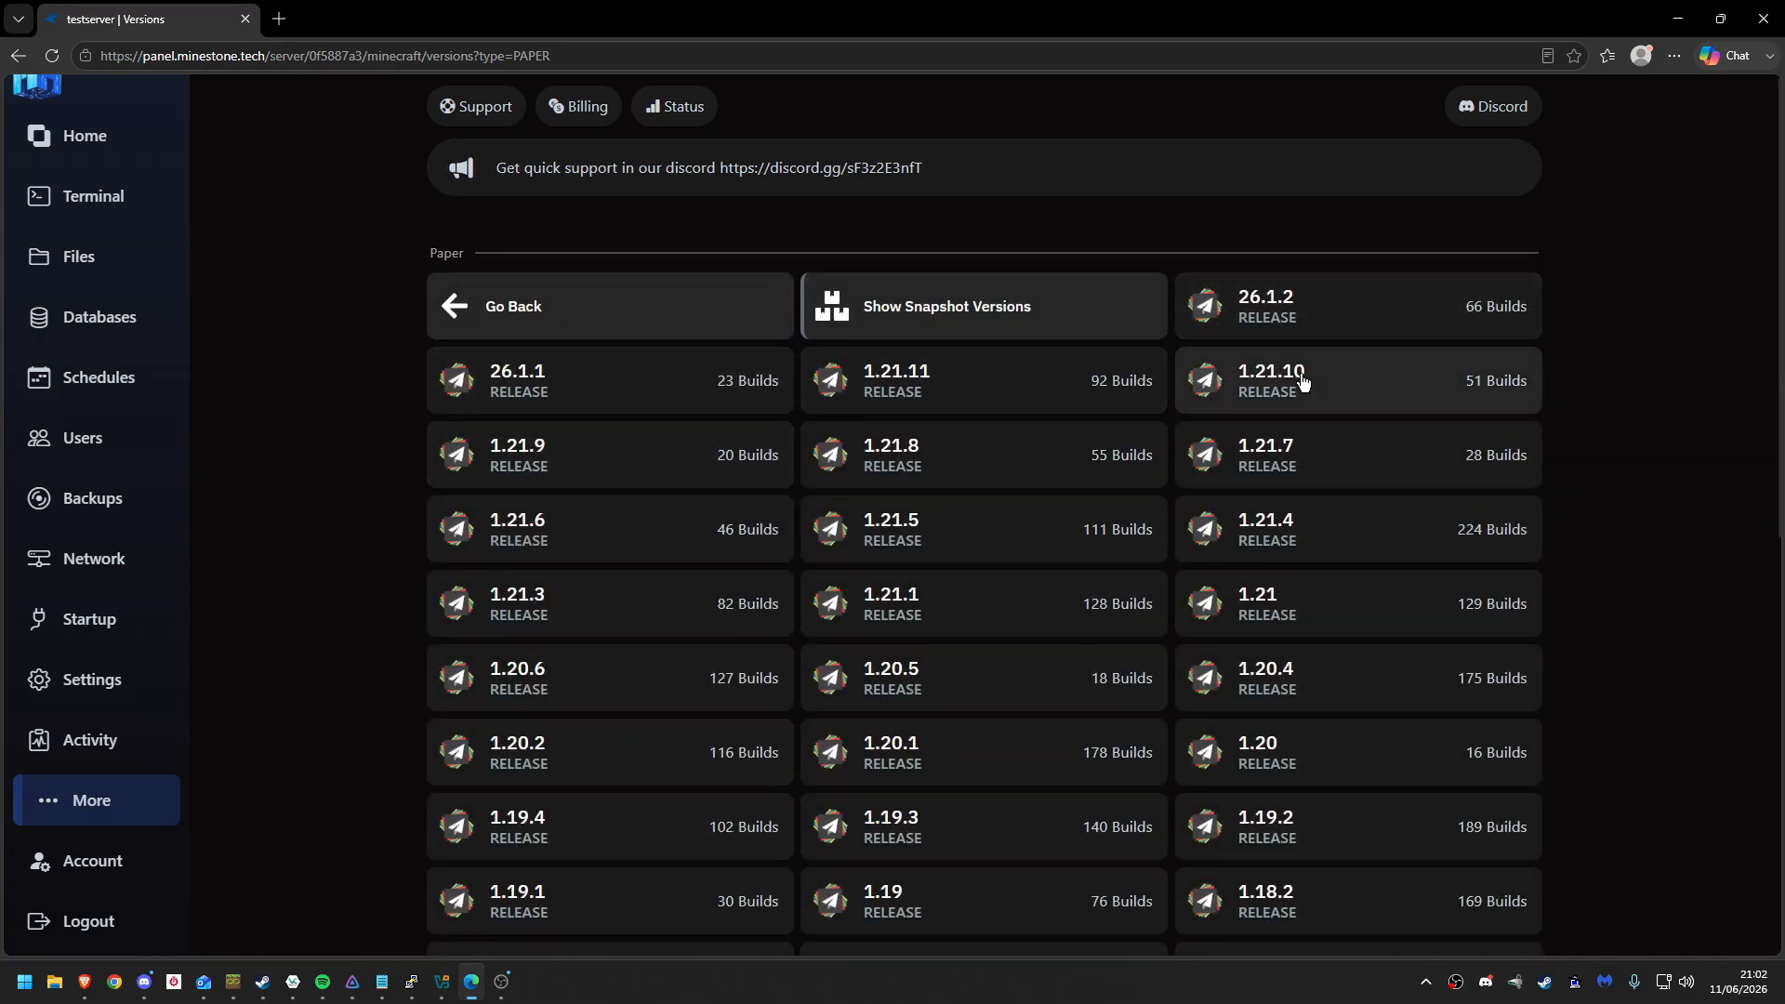
click(913, 332)
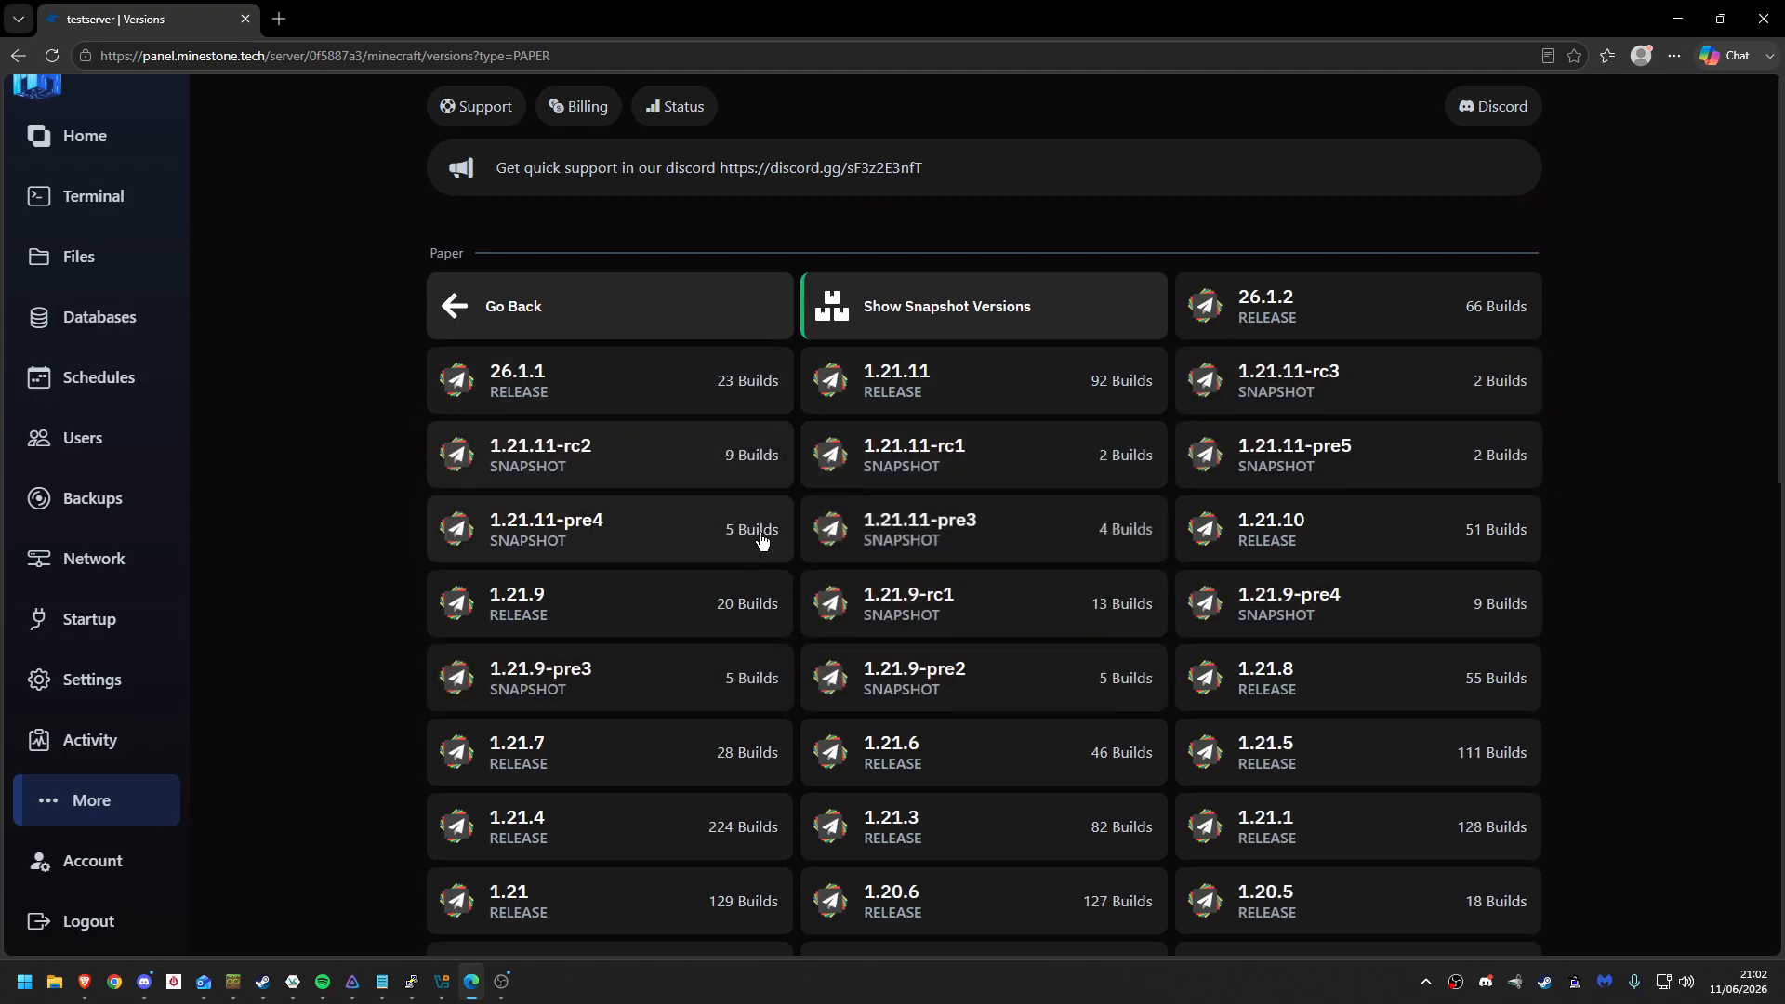
click(954, 321)
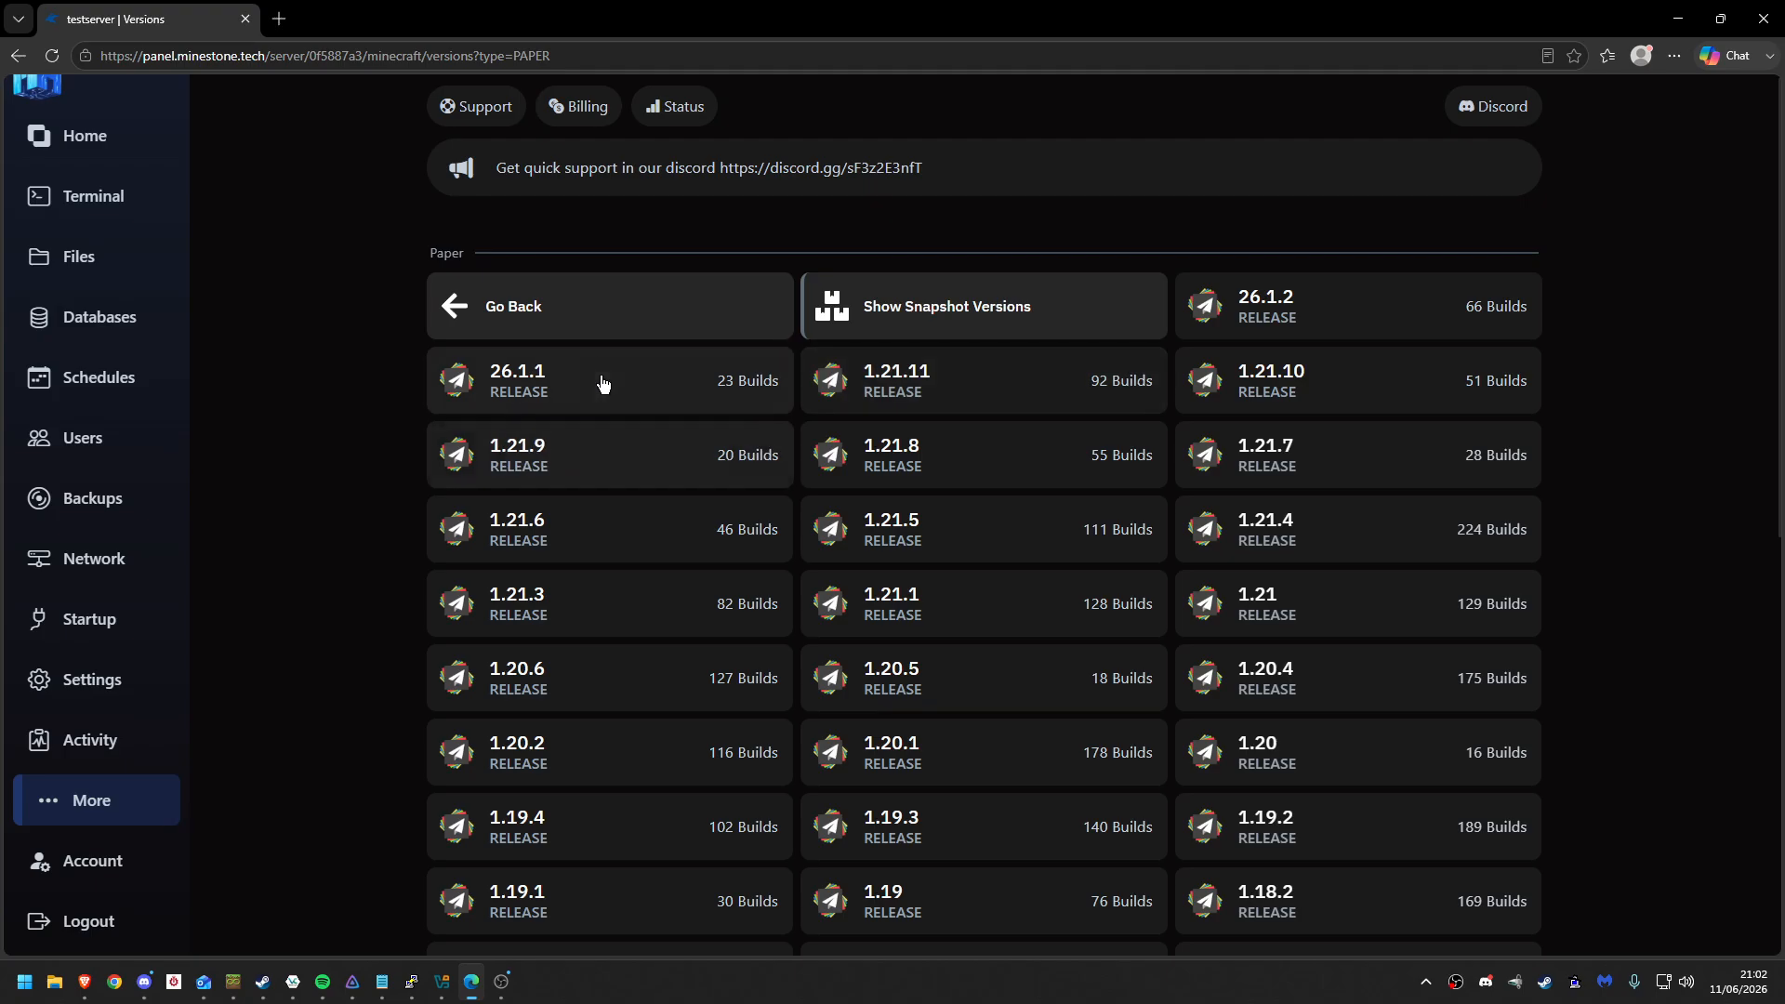
click(590, 307)
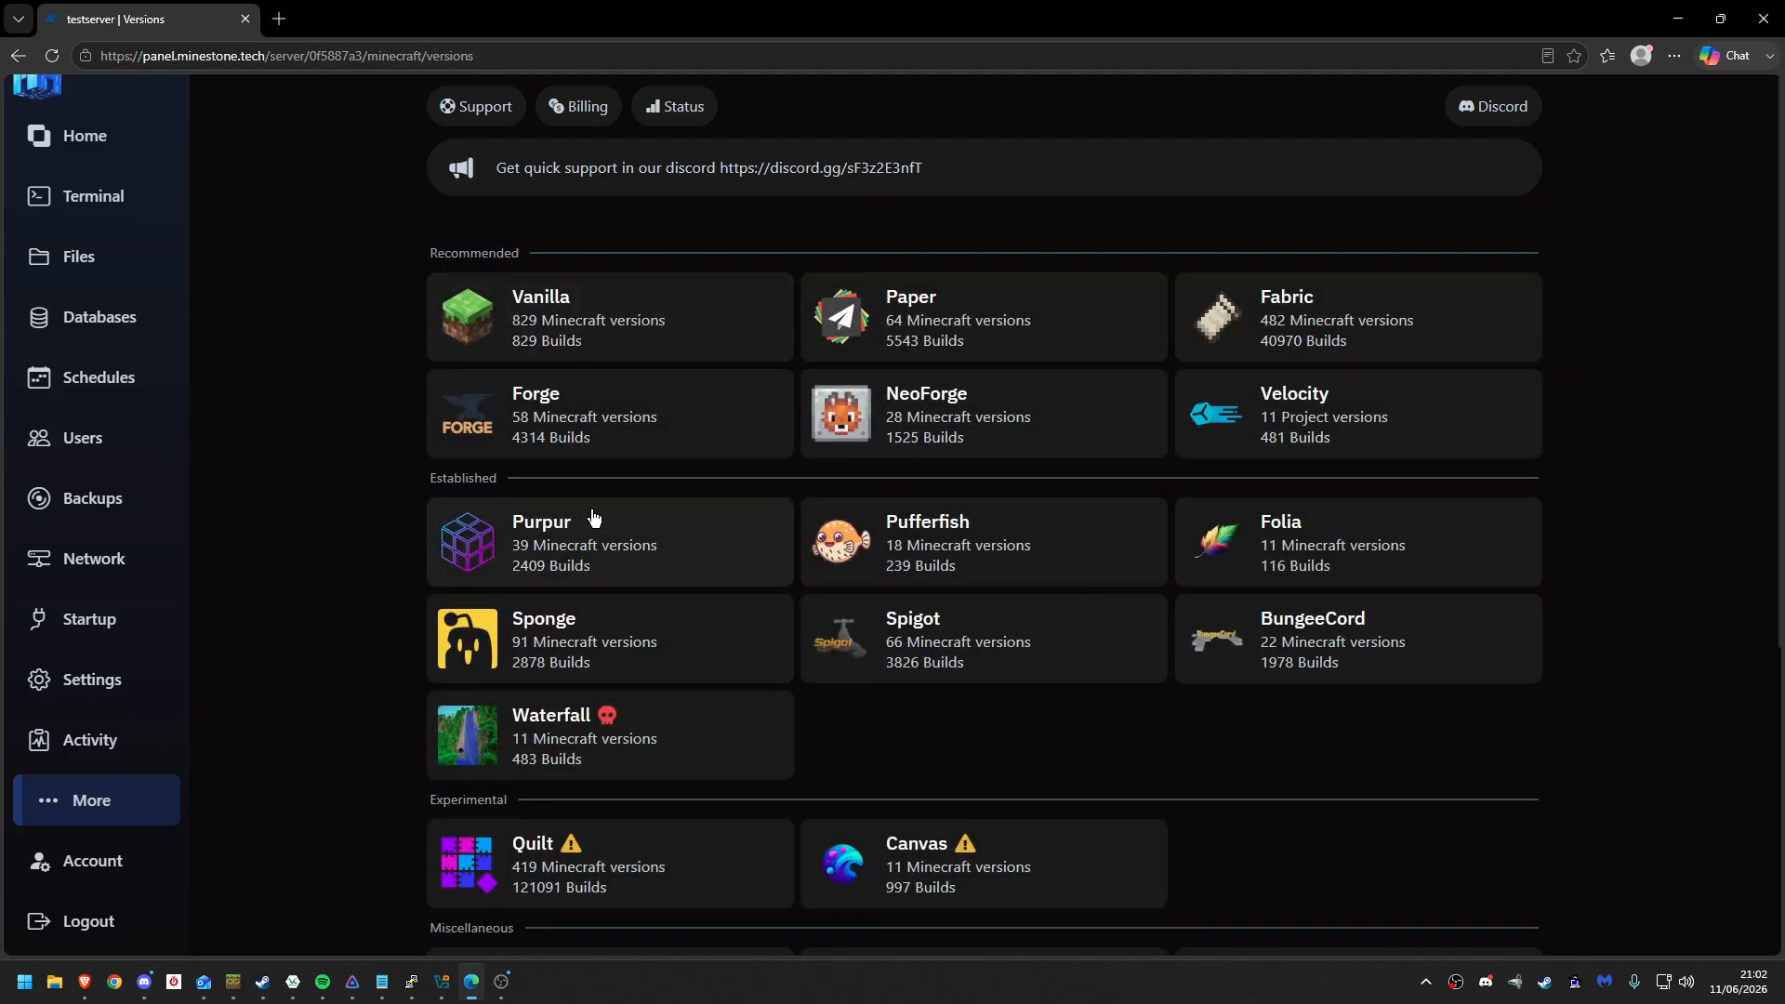
- Examine the builds offered for installing NeoForge 26.1.1, and close the installation dialog without installing
click(887, 455)
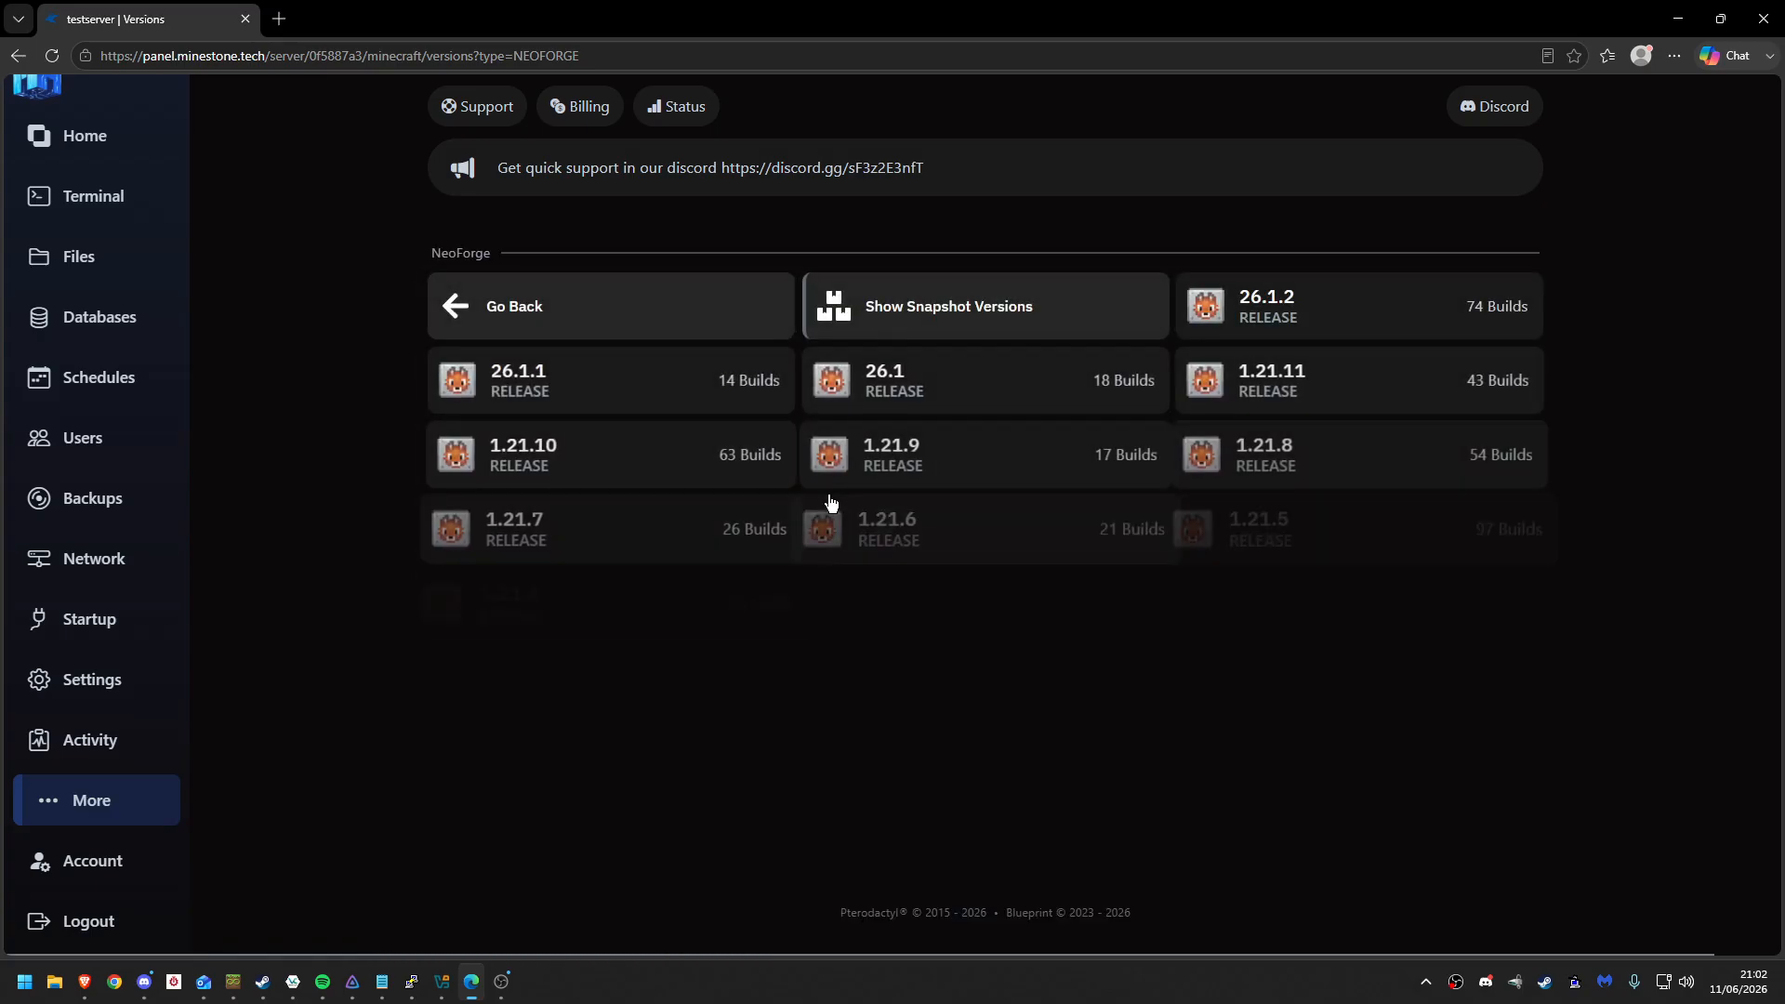
click(615, 401)
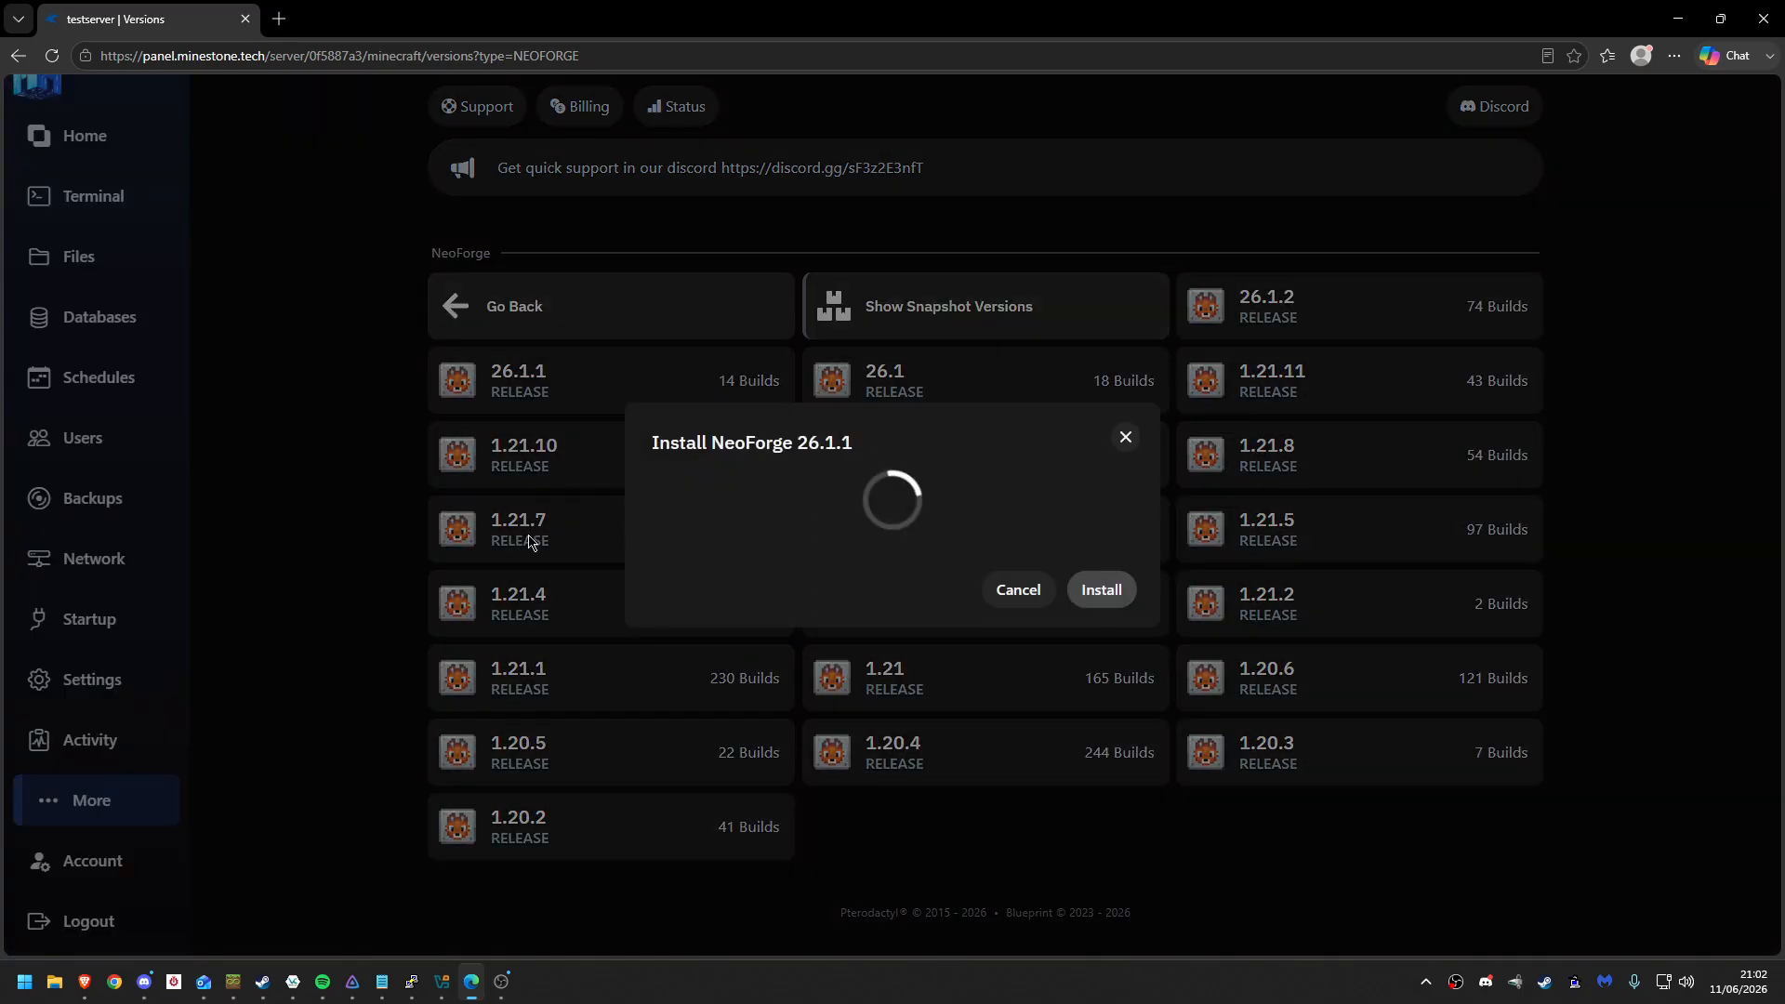
click(744, 451)
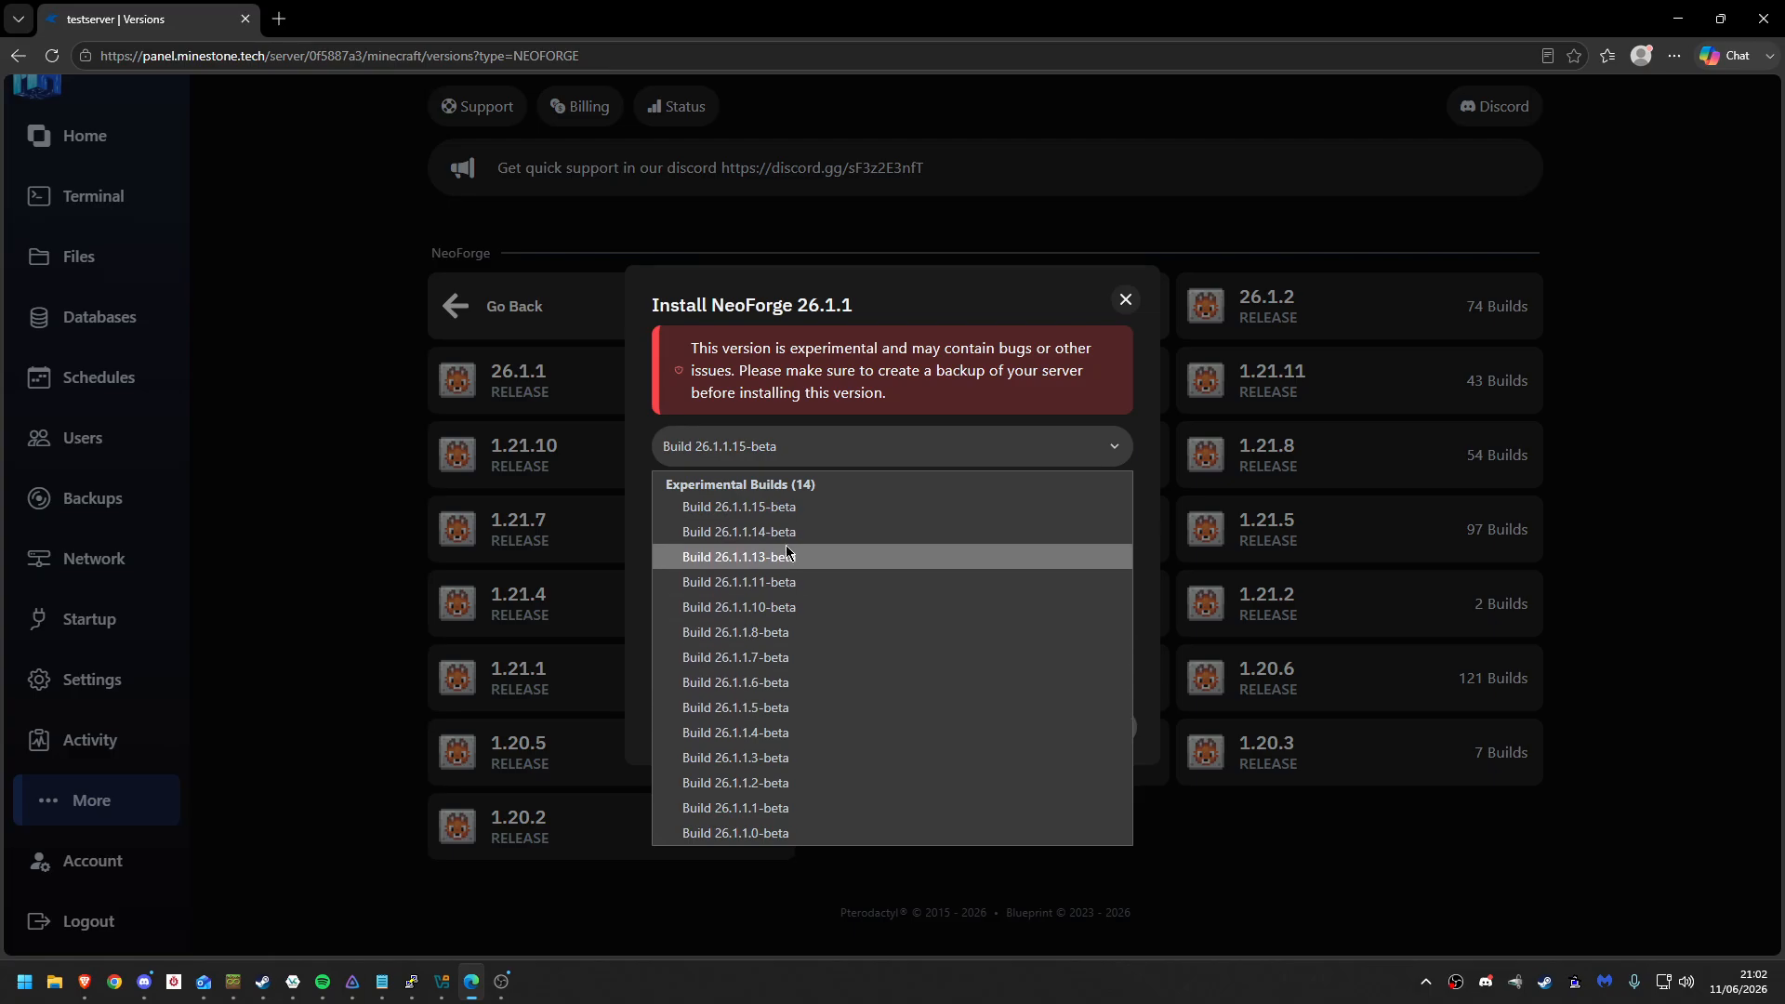
click(416, 442)
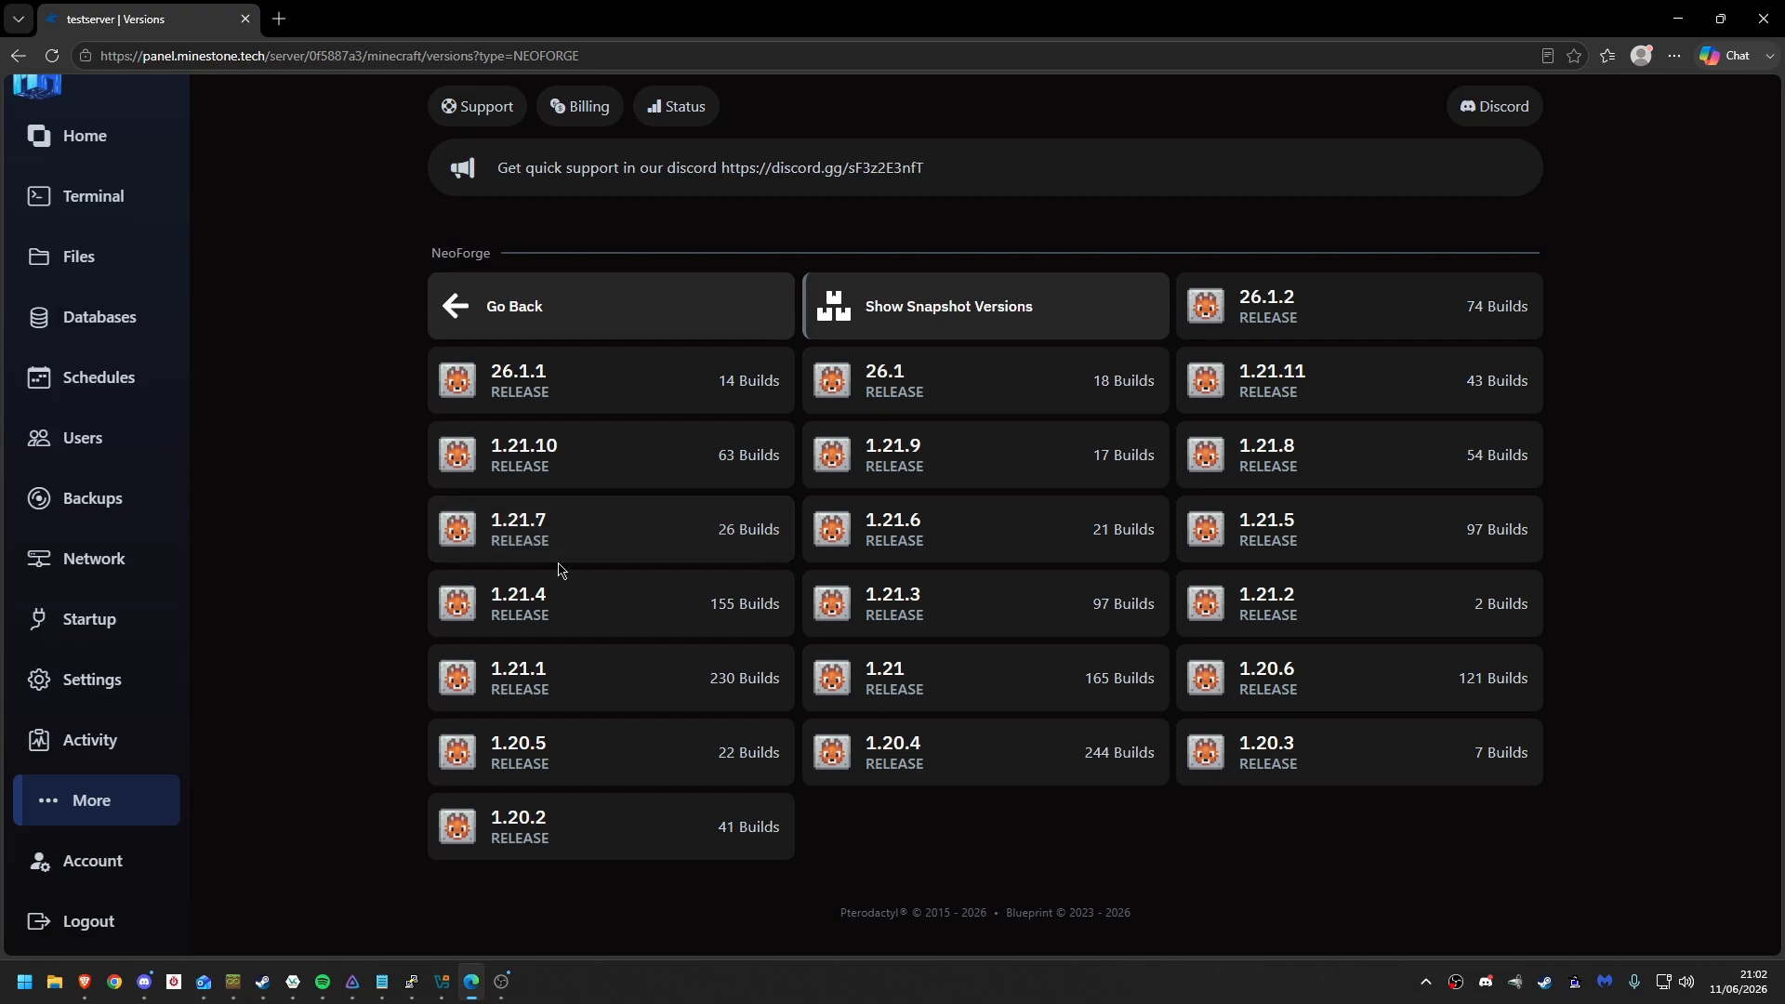
- Examine the builds and install options for NeoForge 1.21.1, and return to the server software list without installing
click(586, 664)
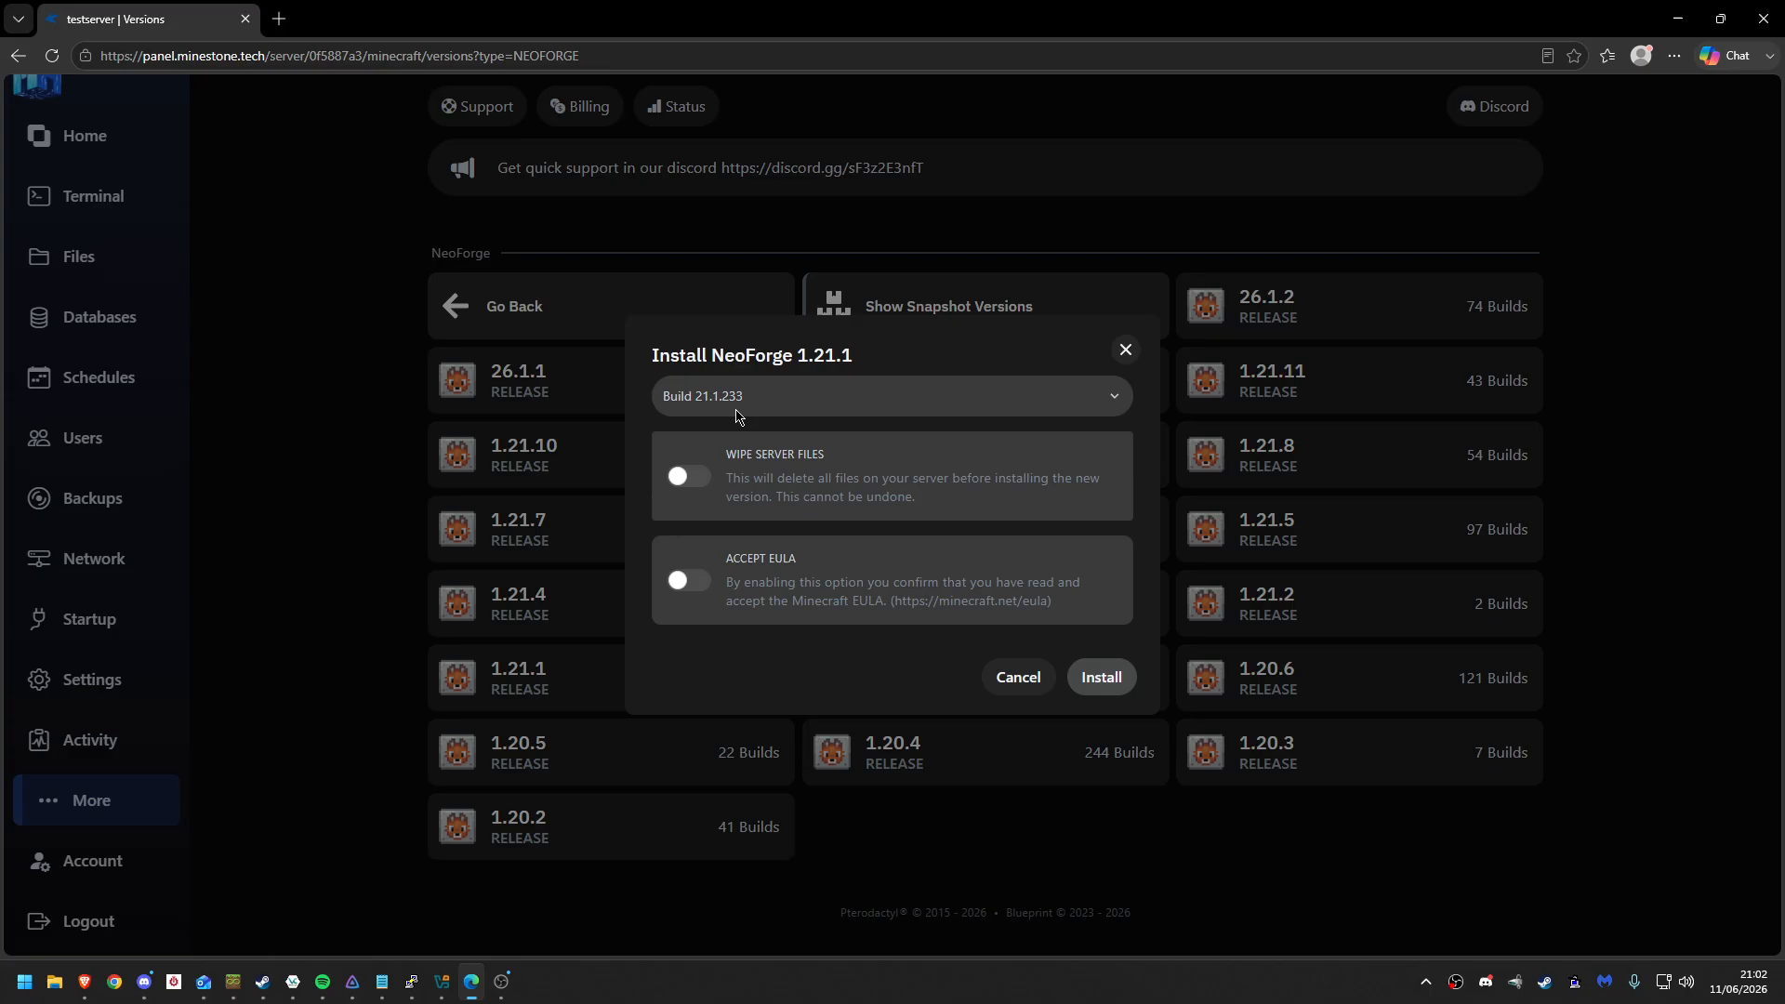
click(734, 405)
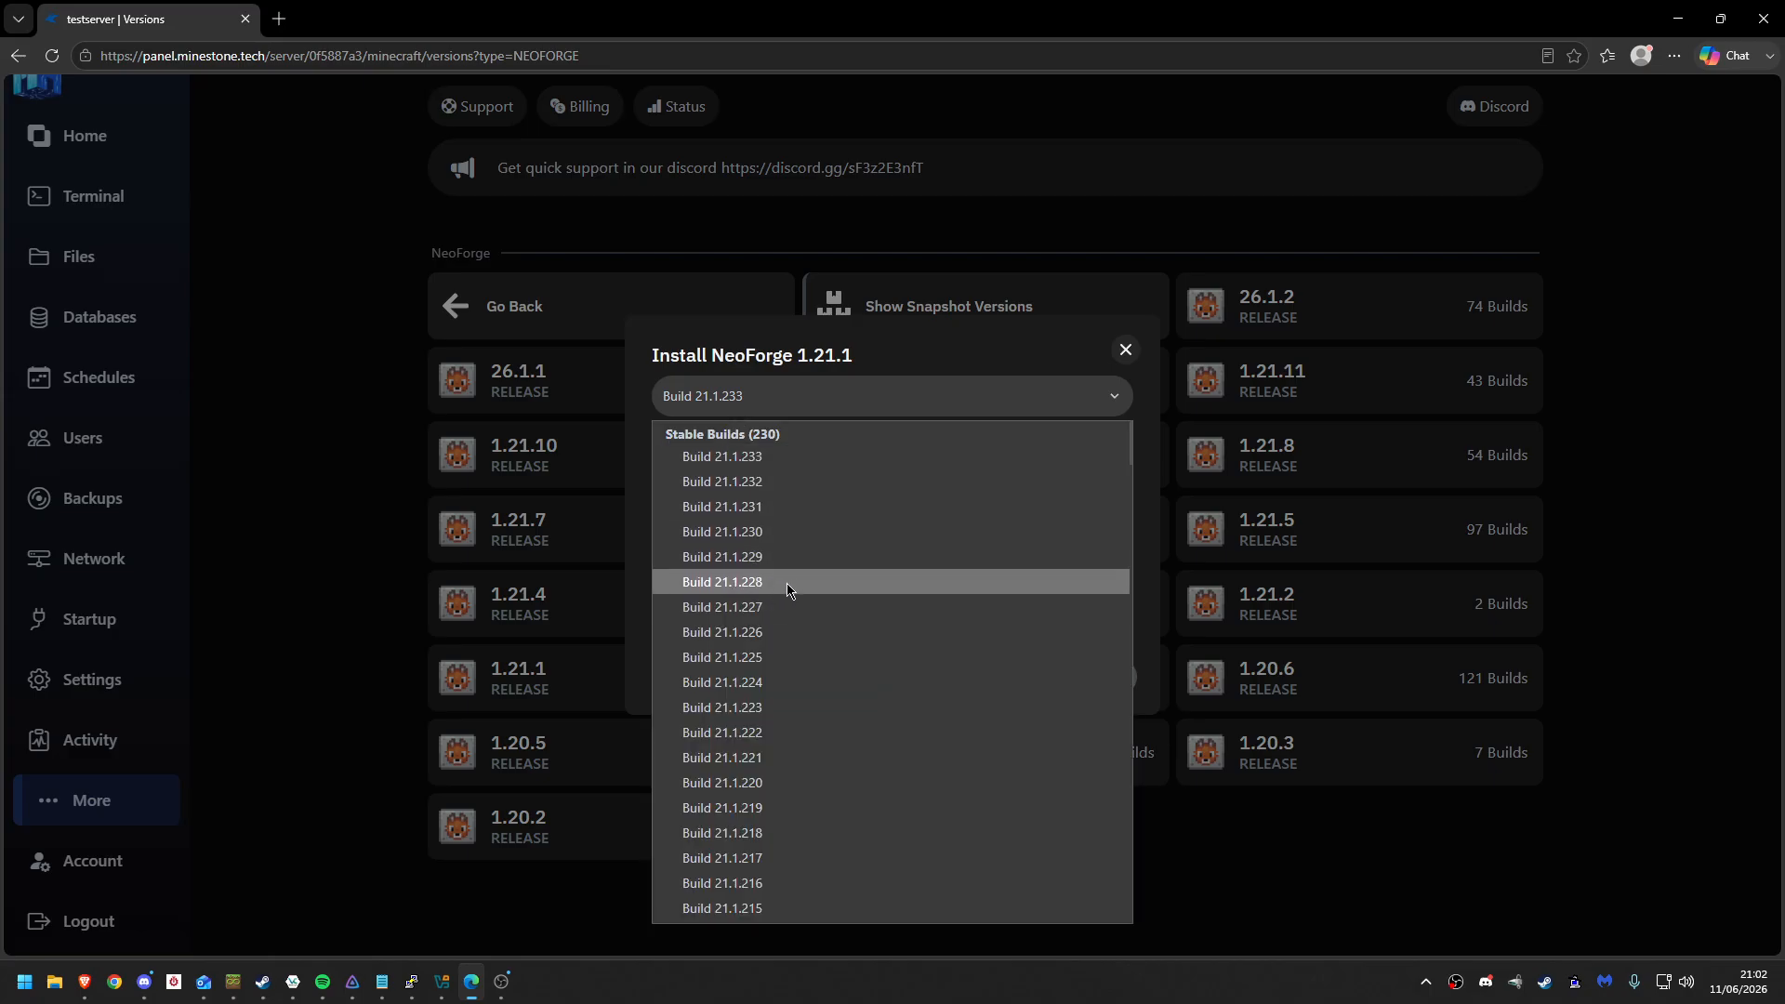
click(468, 502)
click(502, 310)
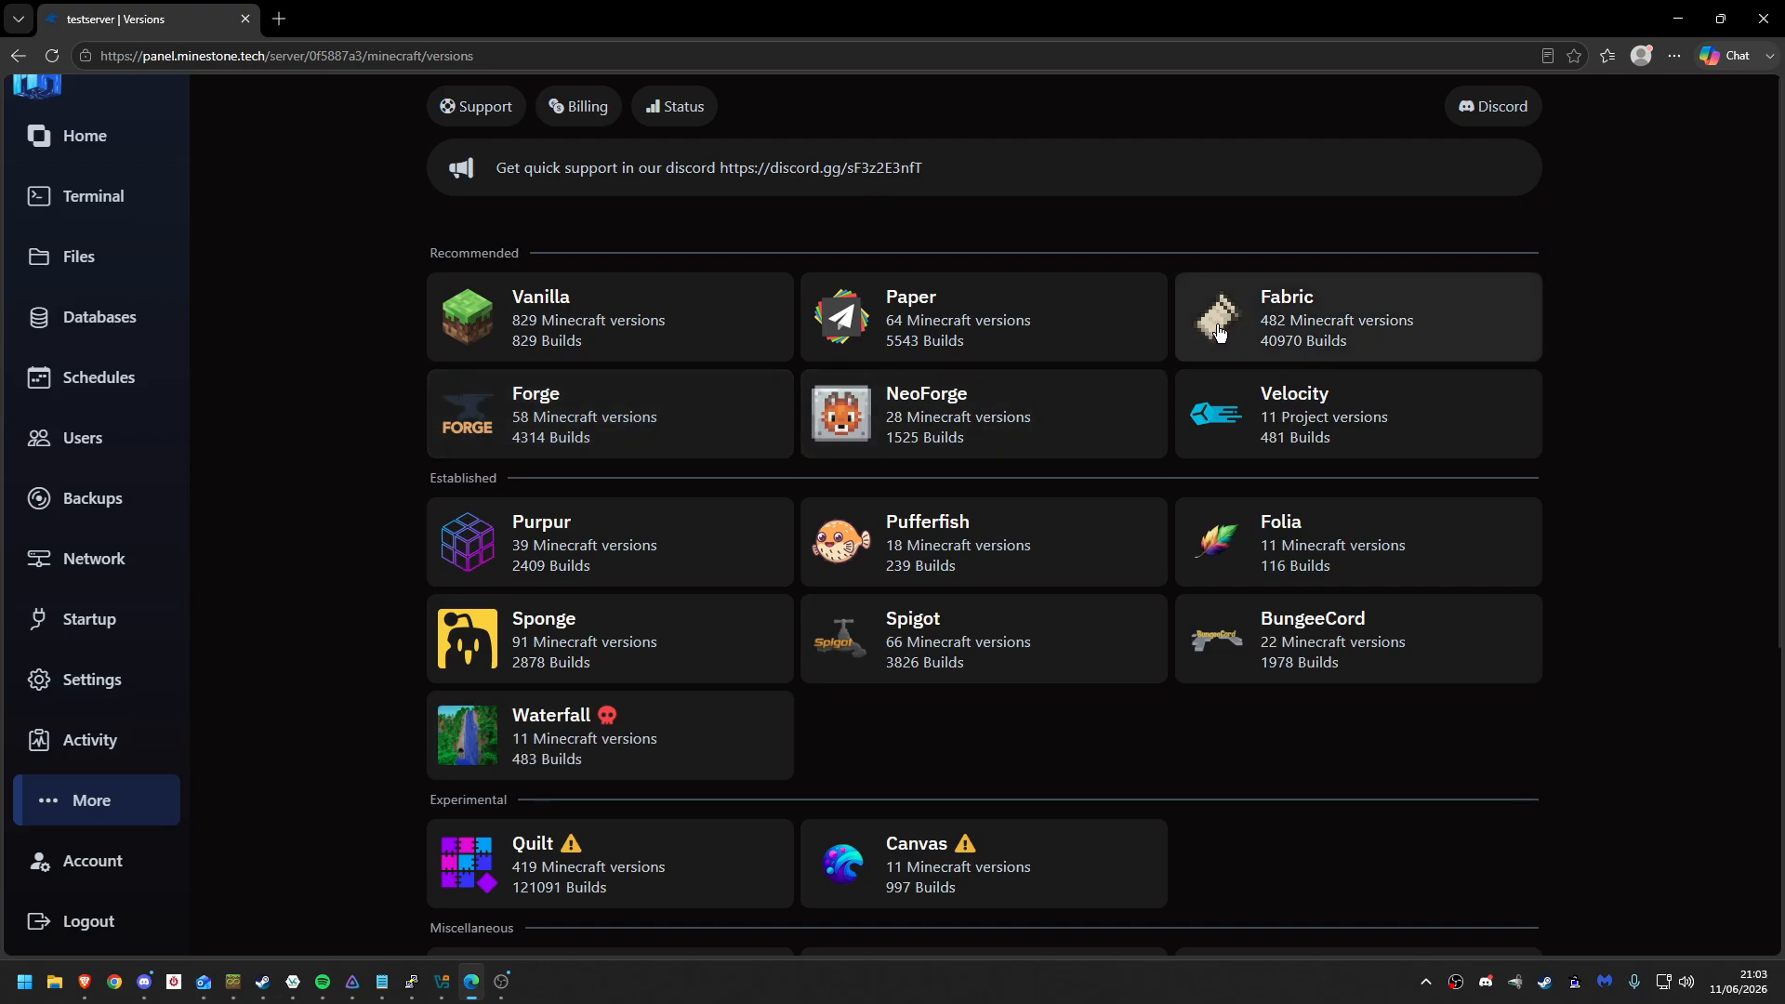
scroll(749, 660, down, 5)
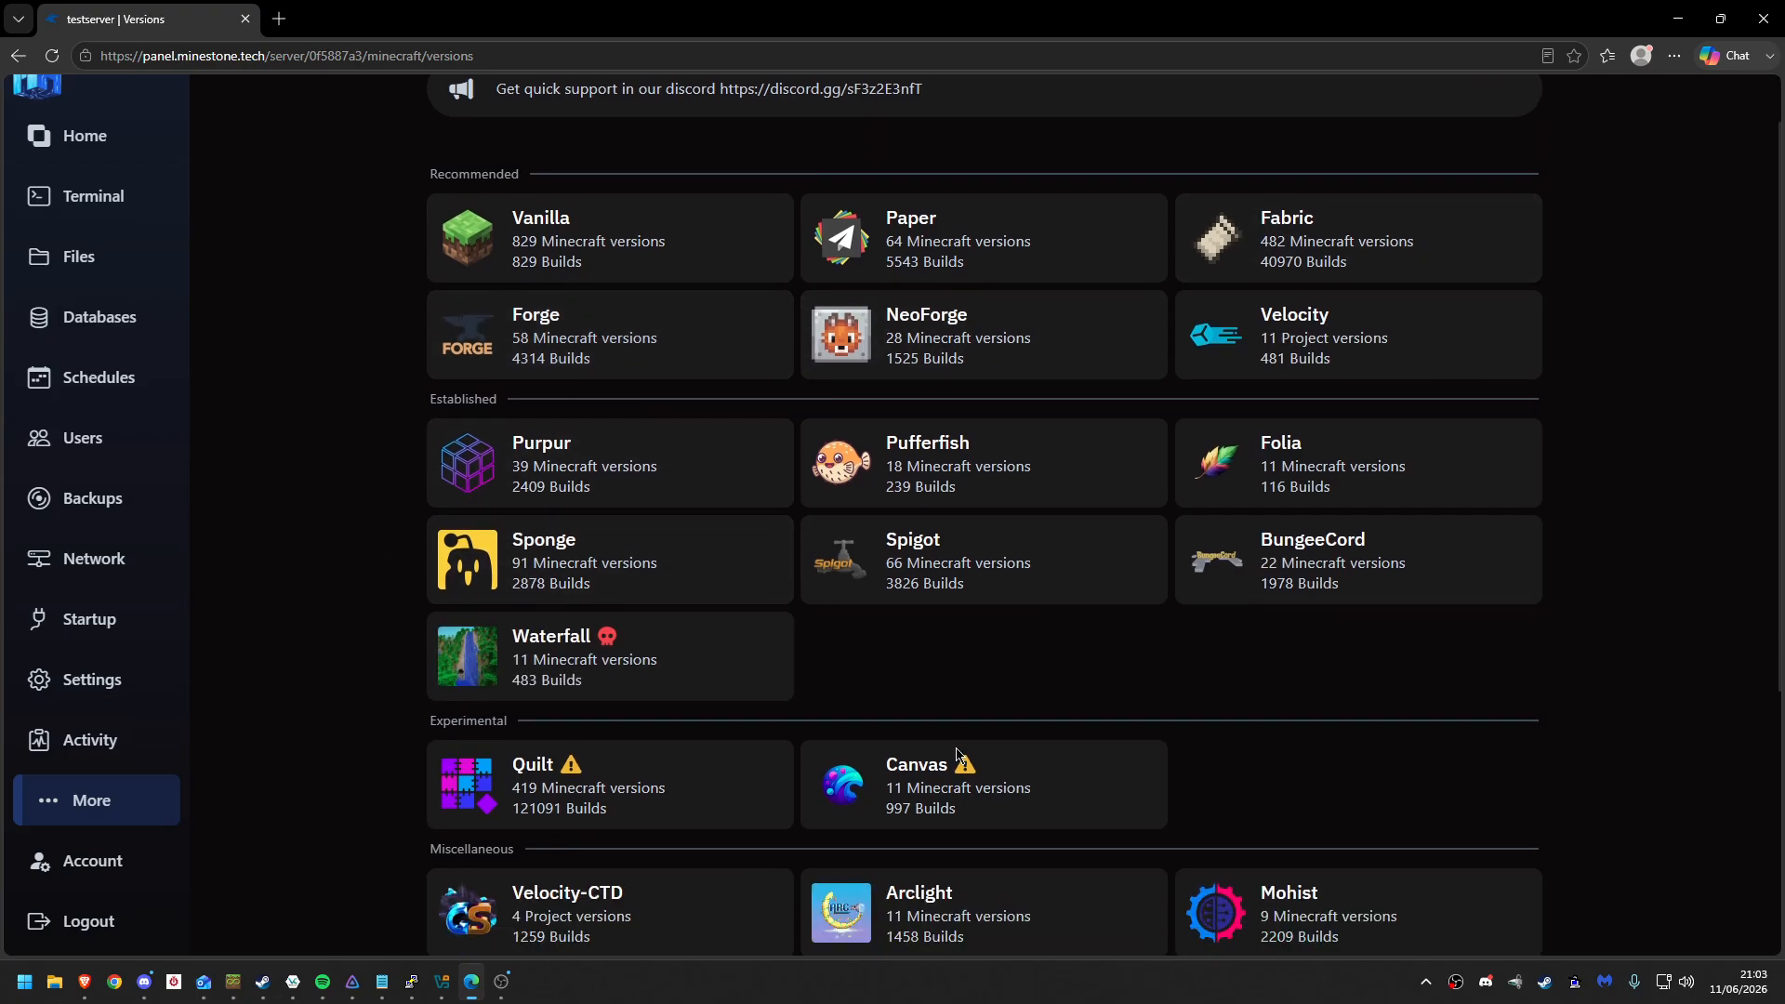
scroll(953, 762, up, 5)
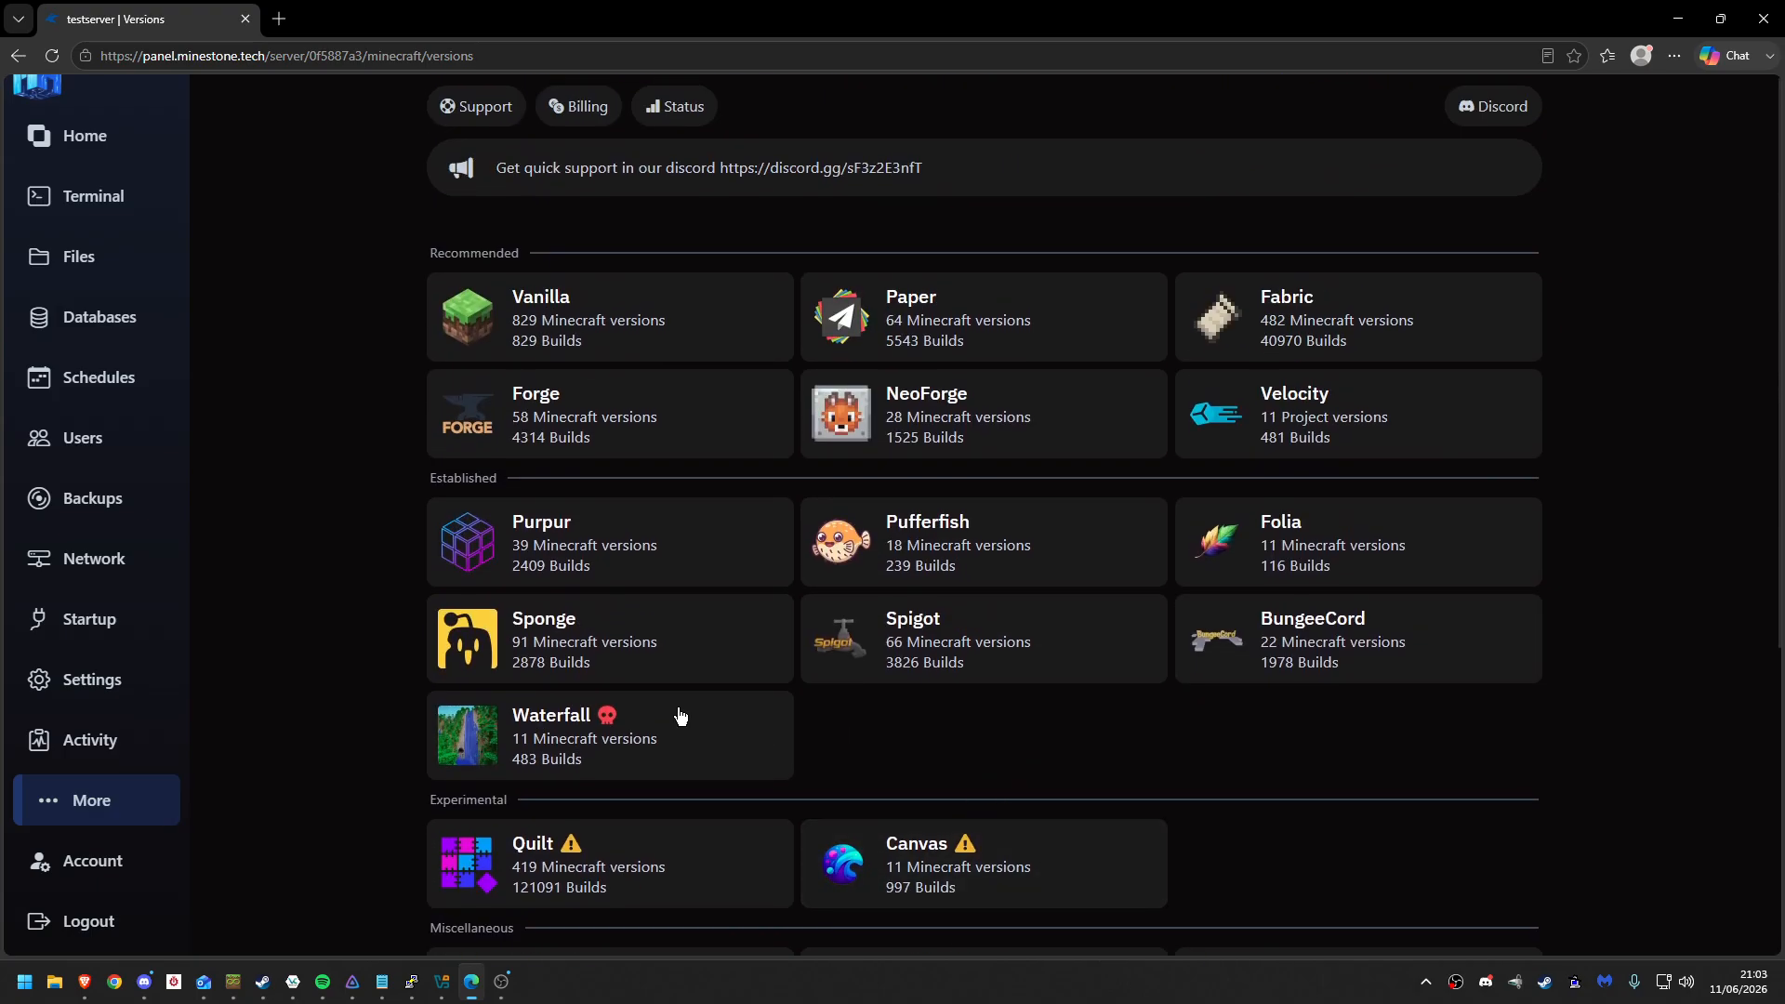
- Open the Plugins Installer and filter the plugins to Minecraft version 1.21.11
click(80, 796)
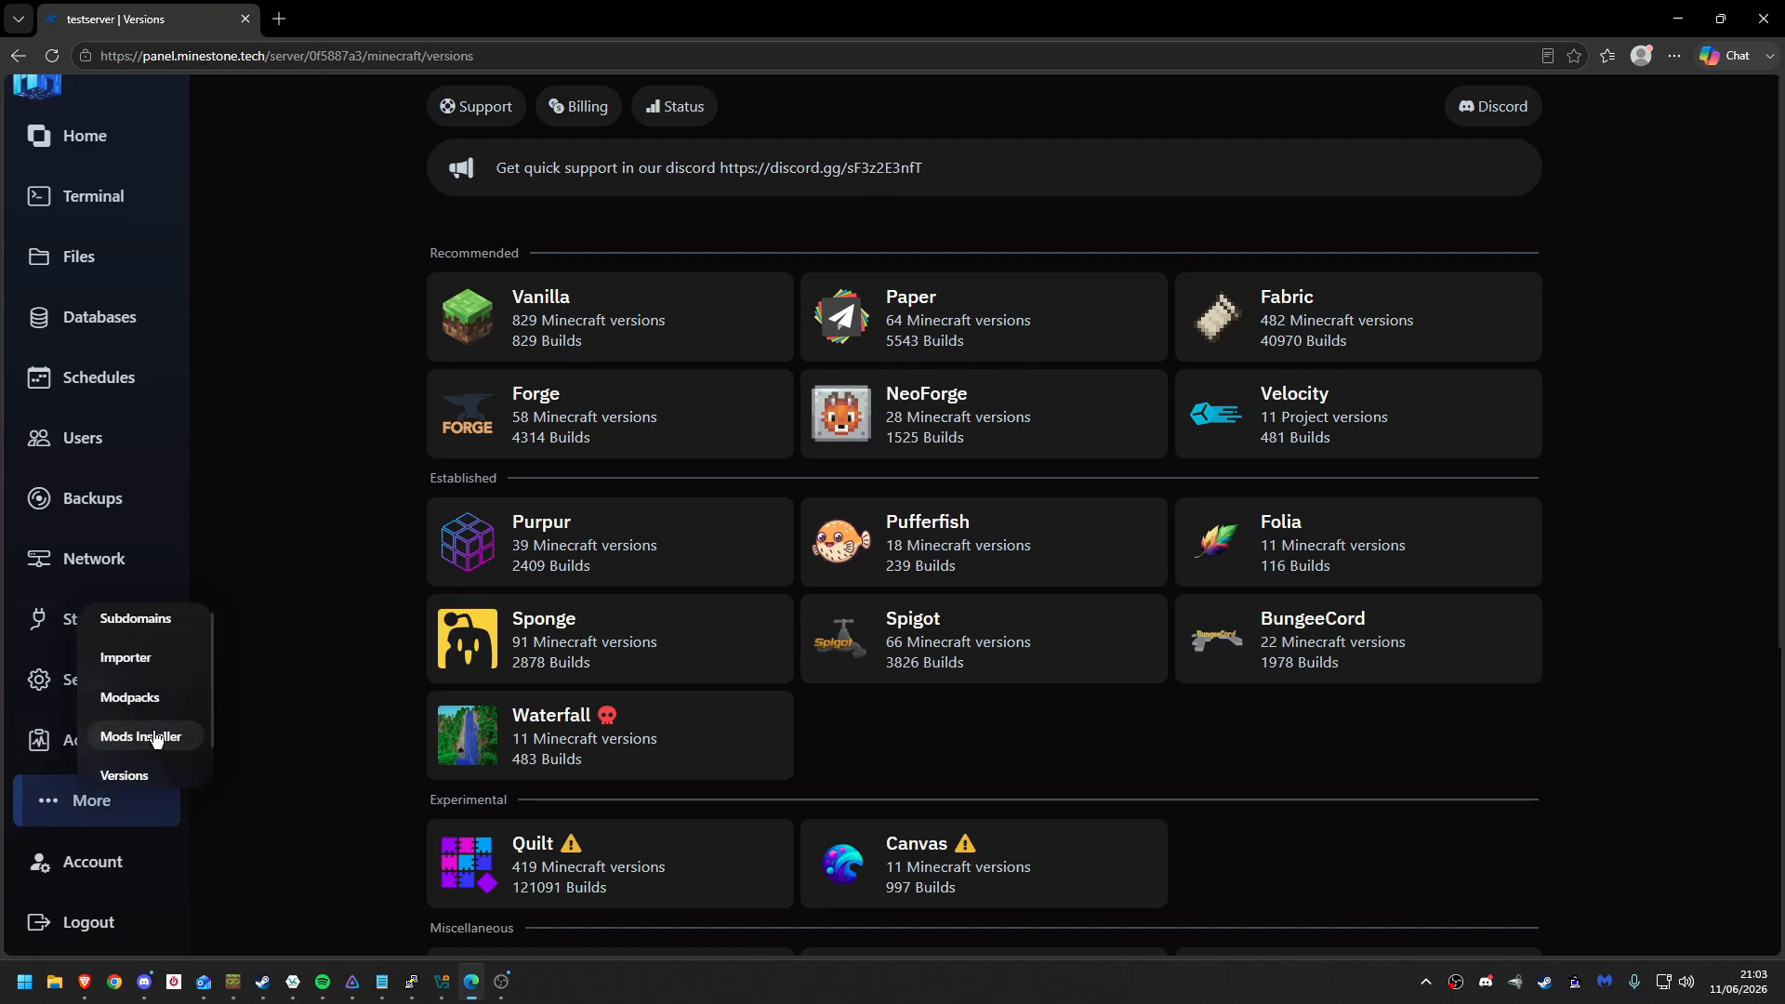
scroll(144, 735, down, 1)
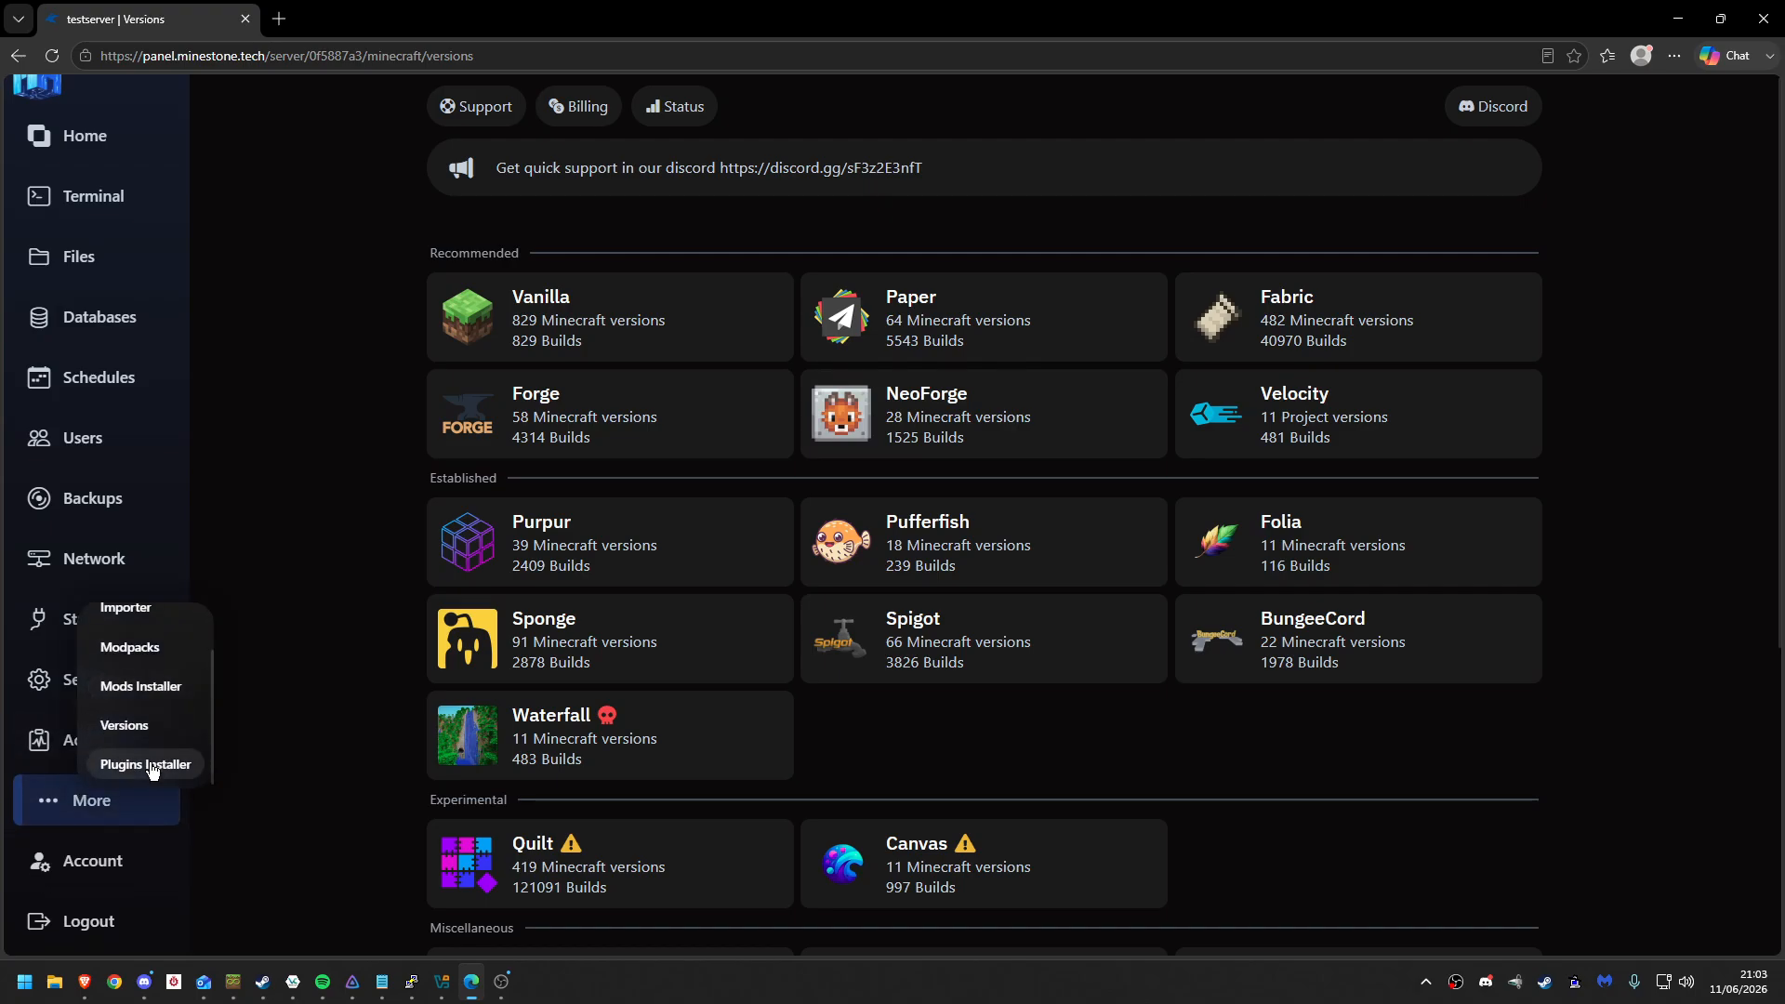
click(155, 767)
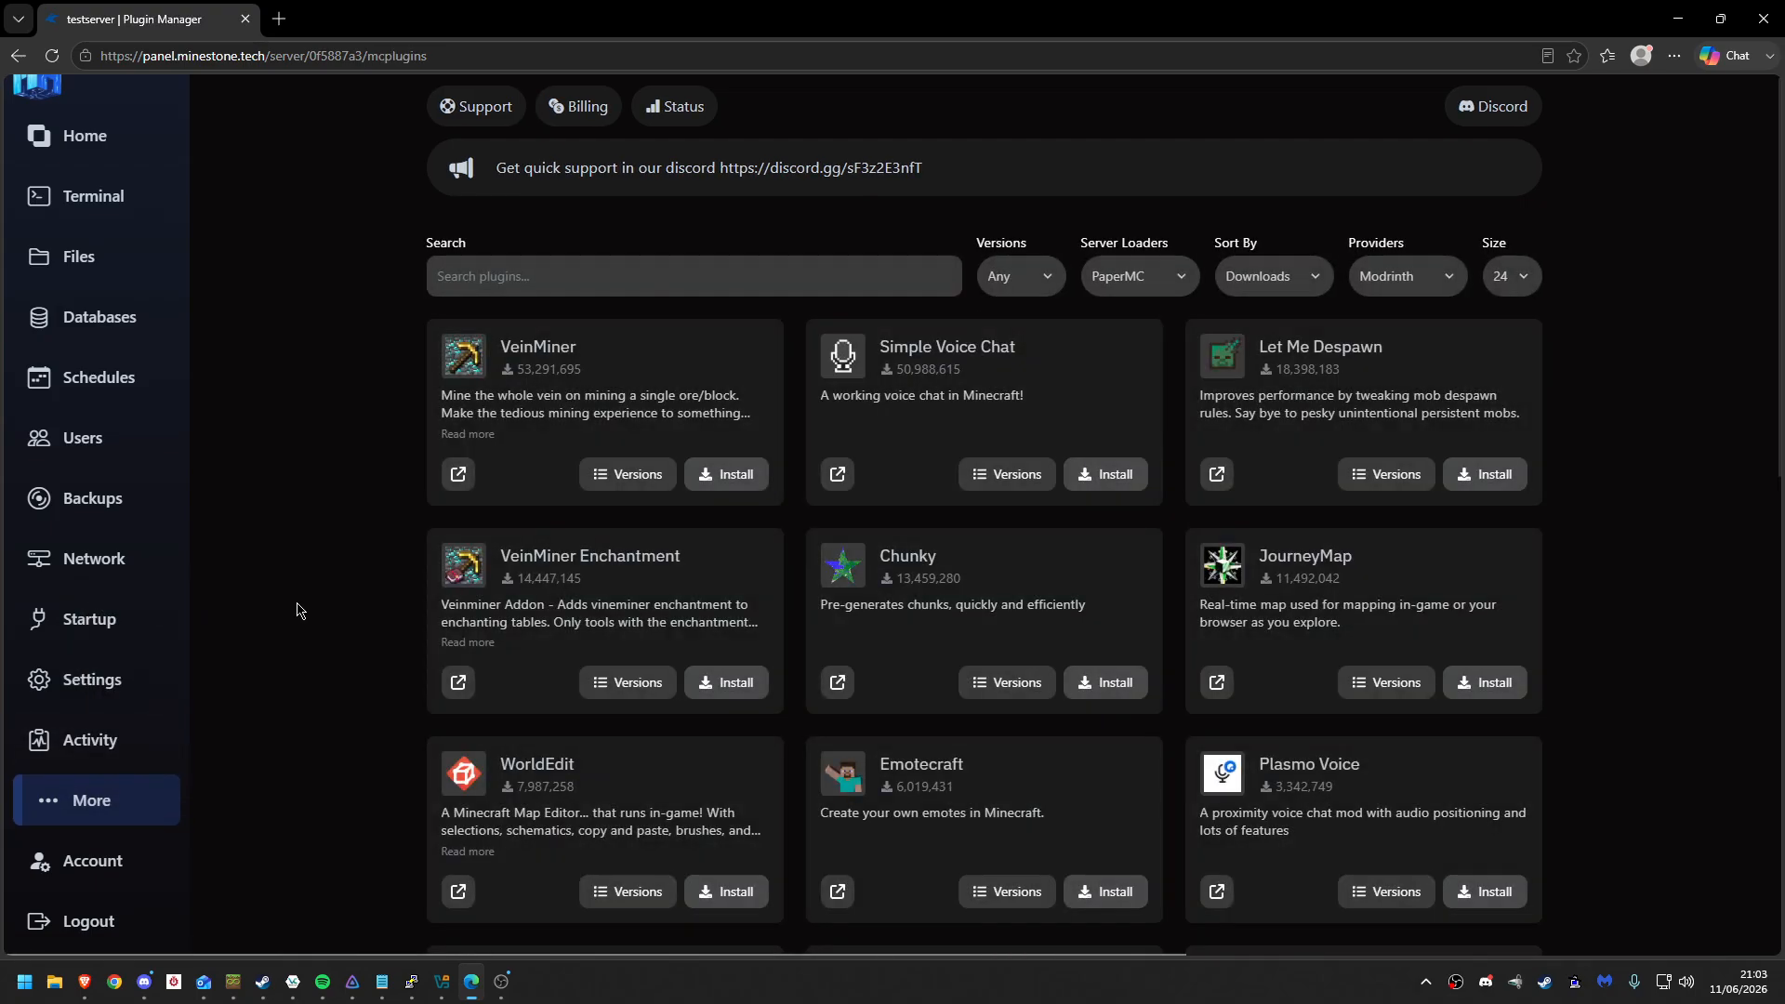
click(1042, 279)
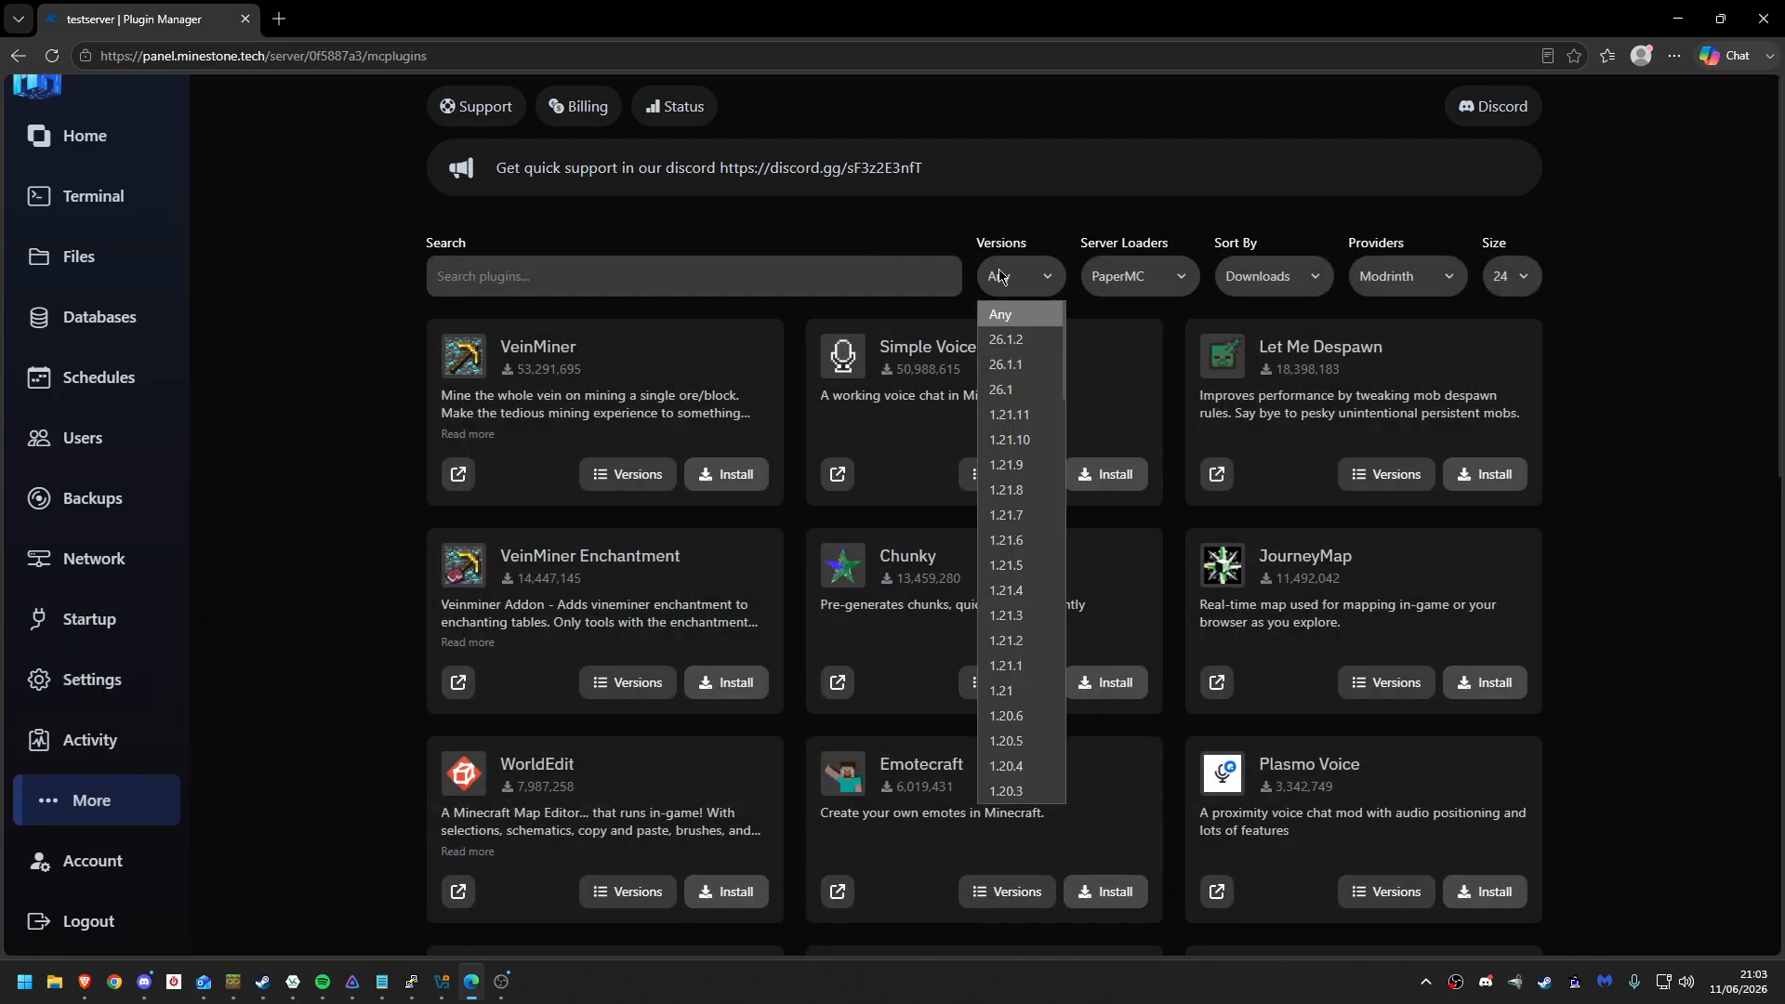
click(1037, 418)
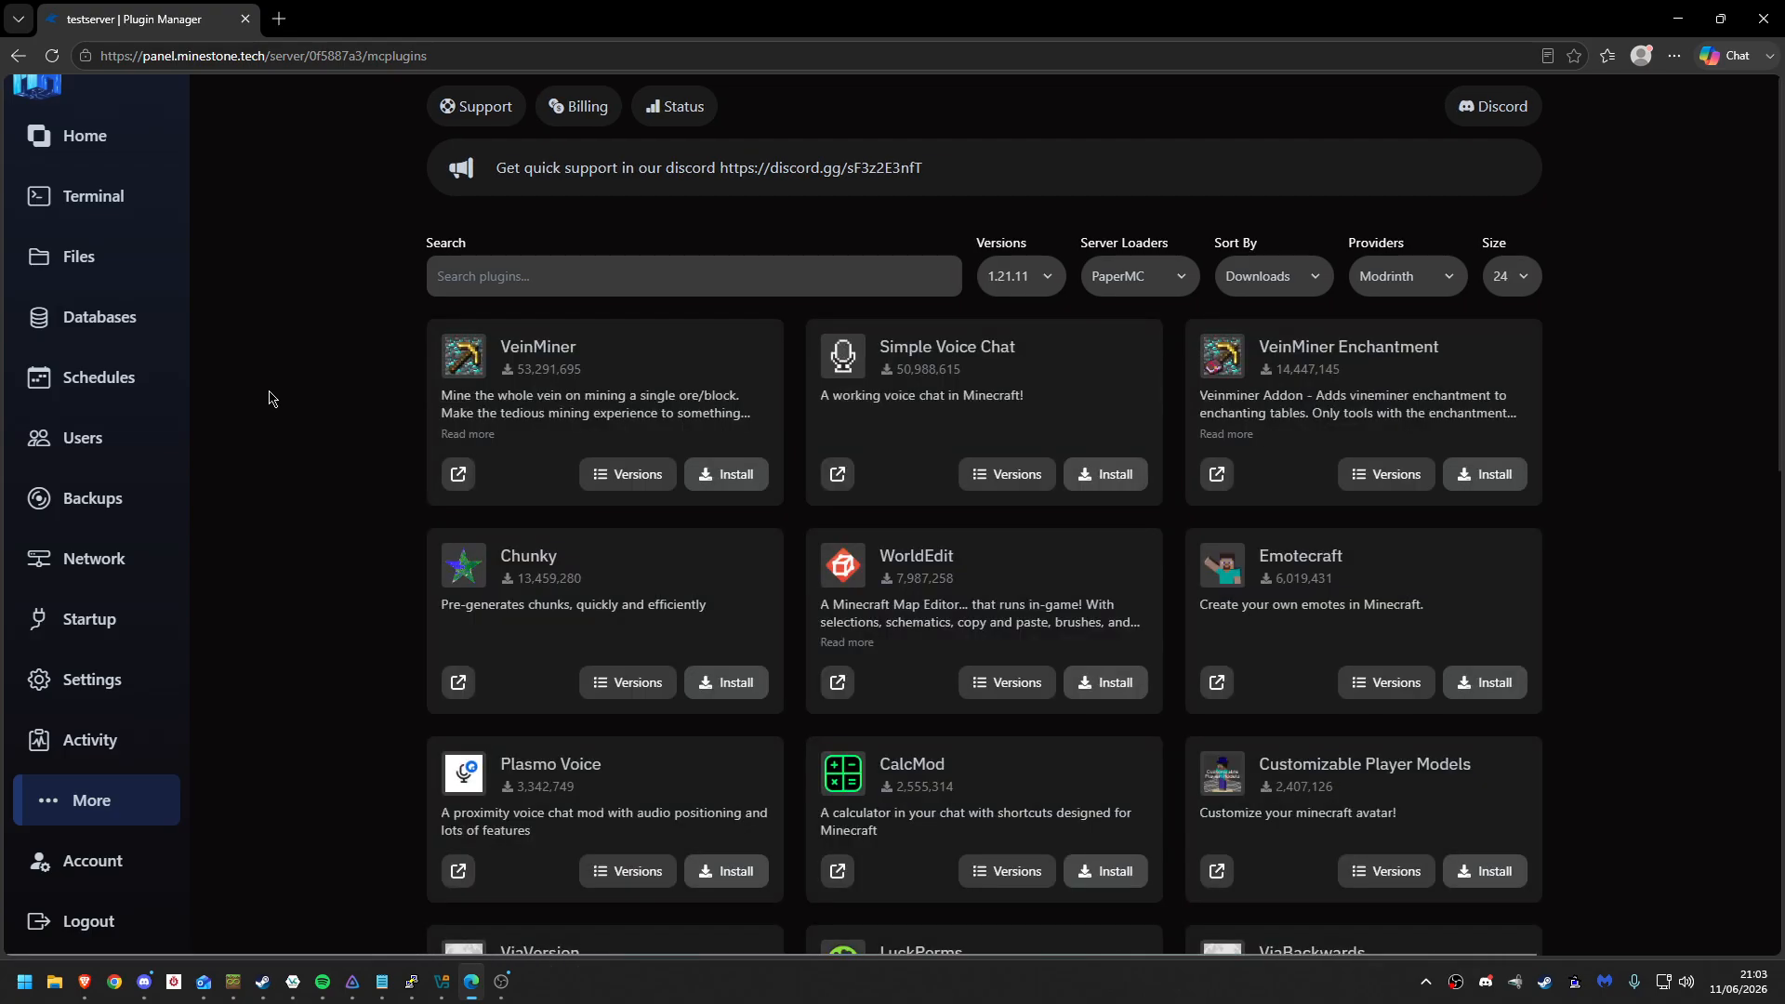
- Examine the server loader and version choices for plugins without changing them, and browse the filtered plugins
click(1130, 276)
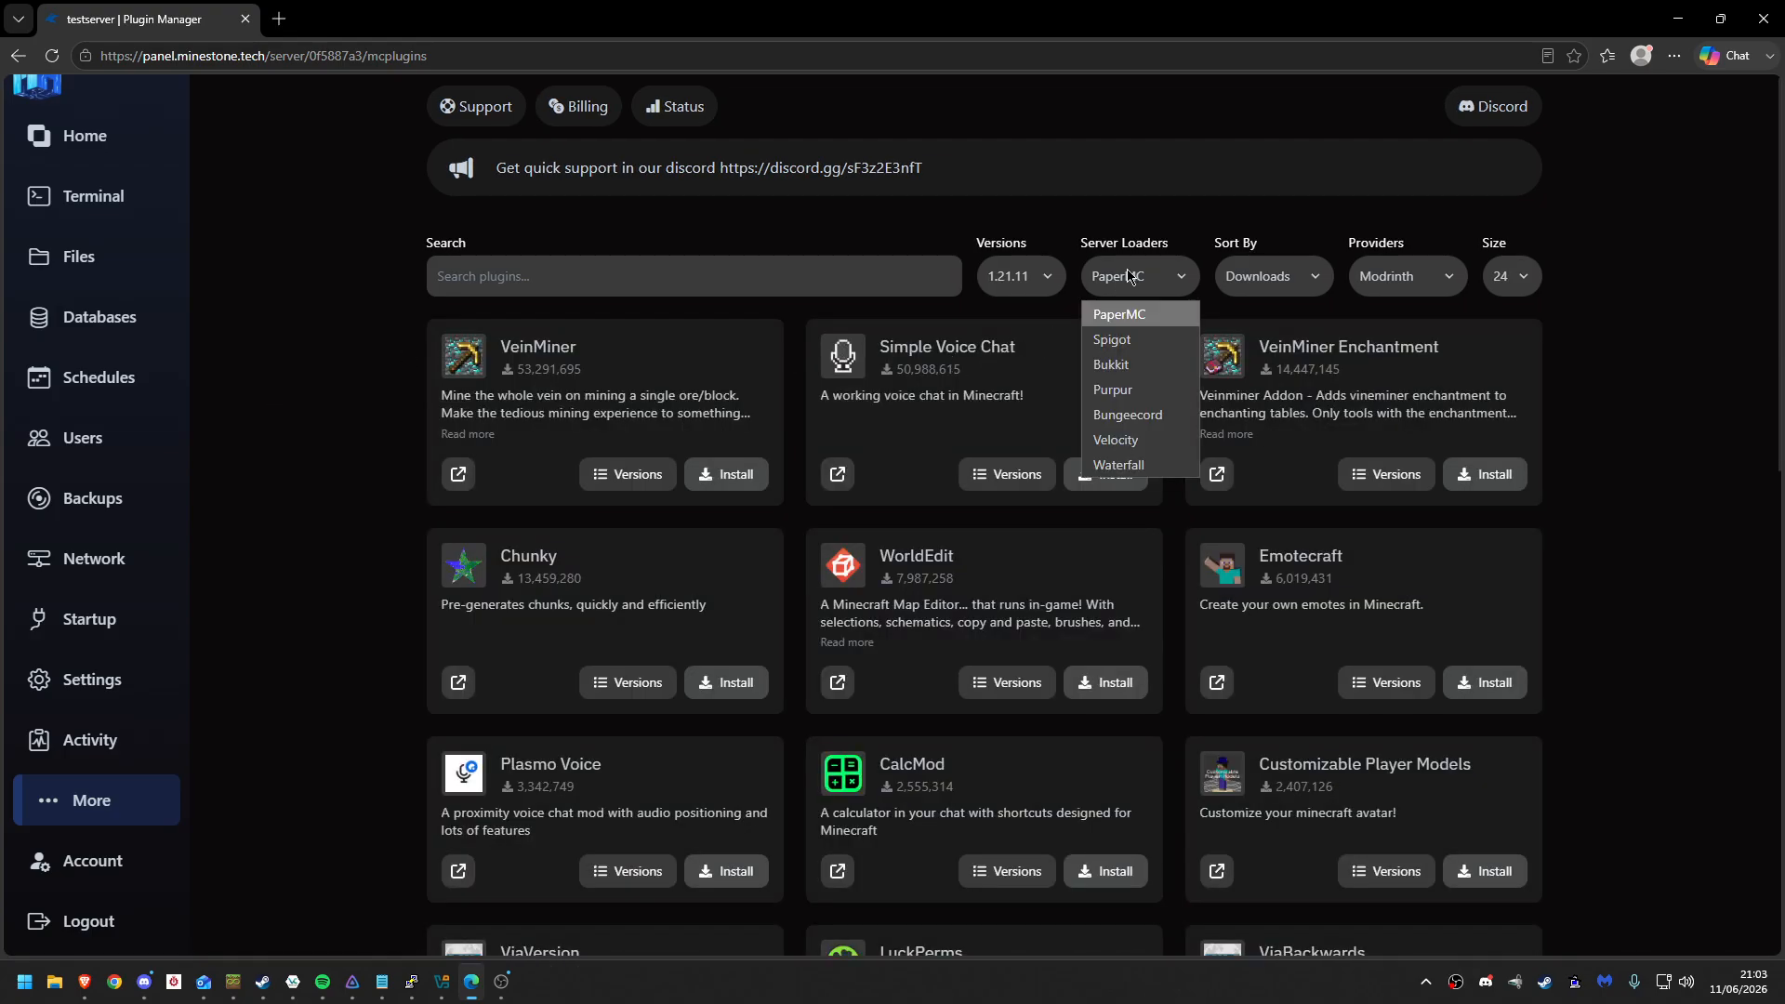
click(433, 350)
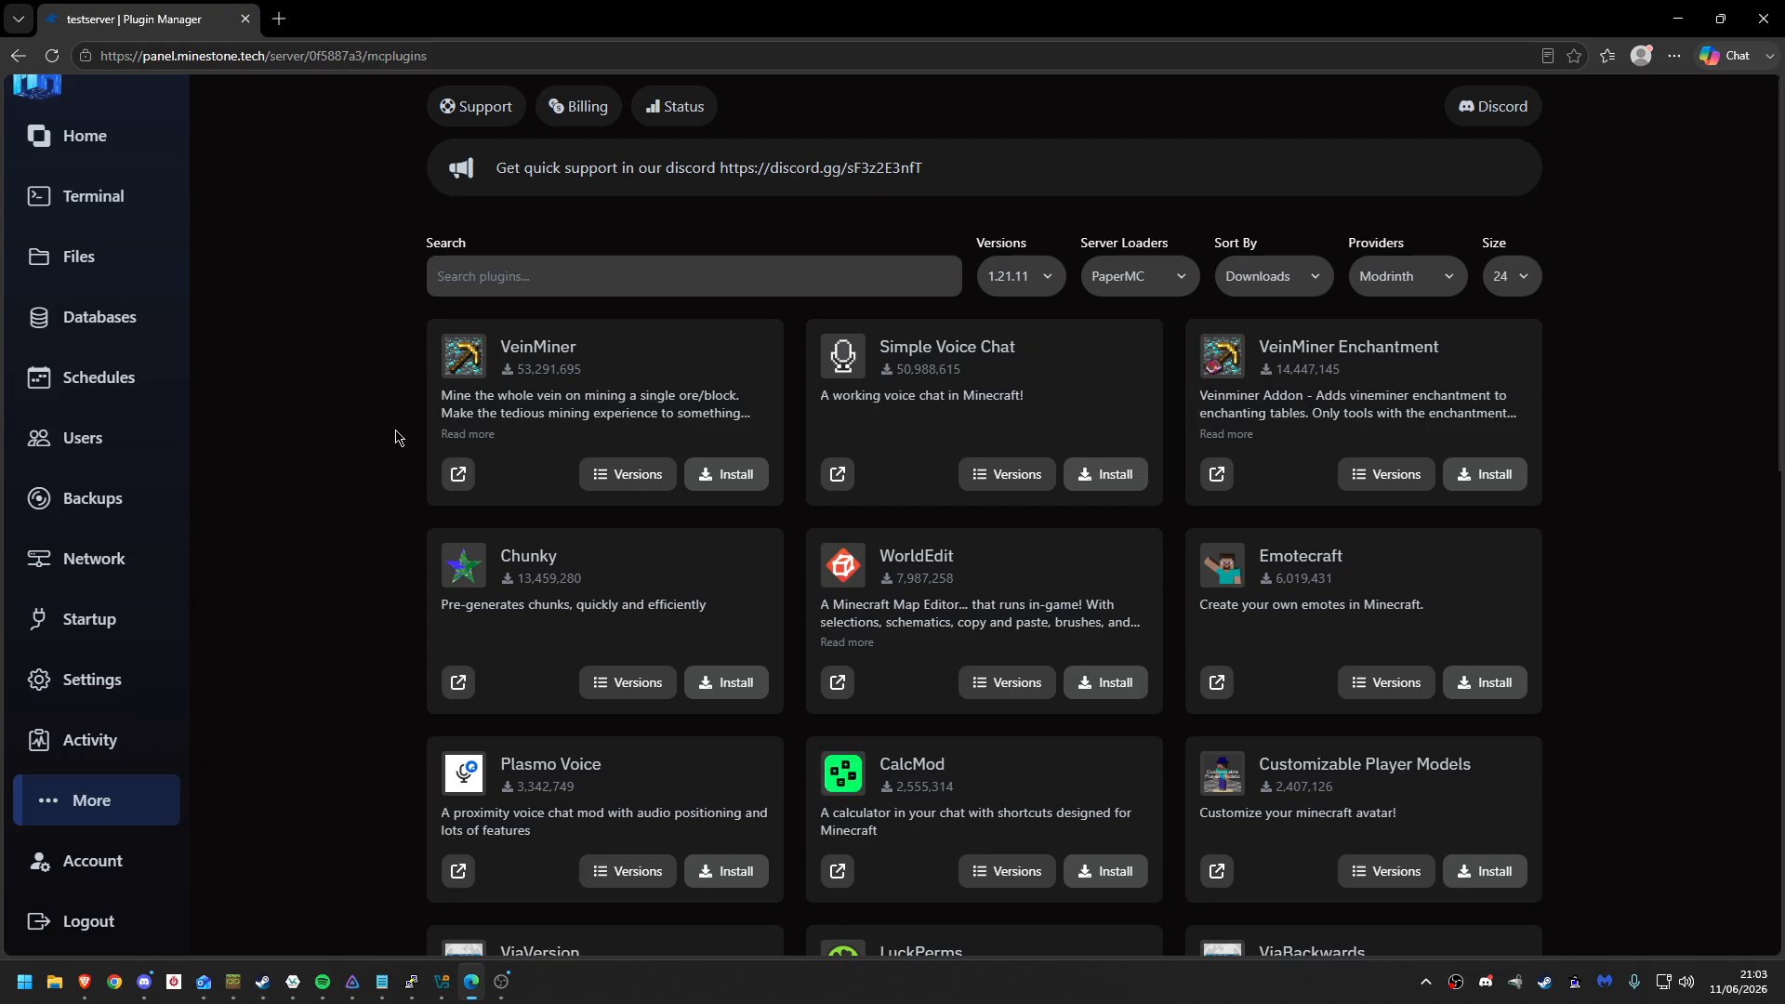
click(1057, 287)
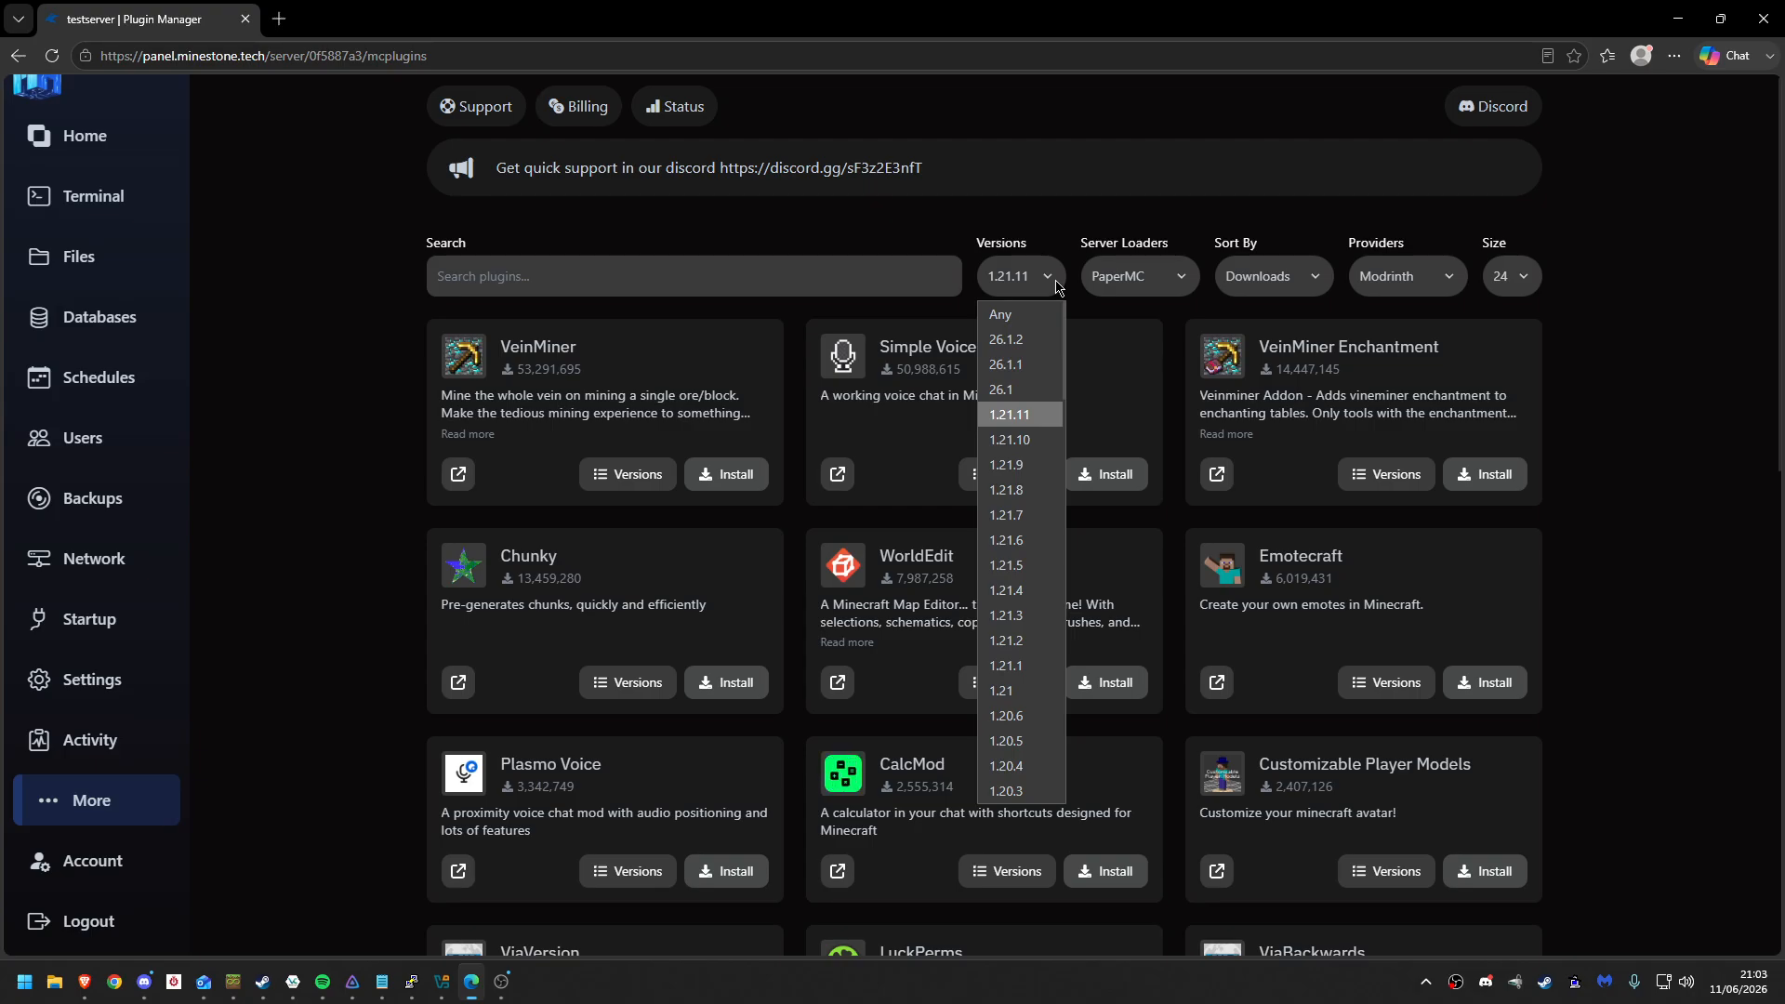
click(1056, 283)
scroll(1011, 459, down, 5)
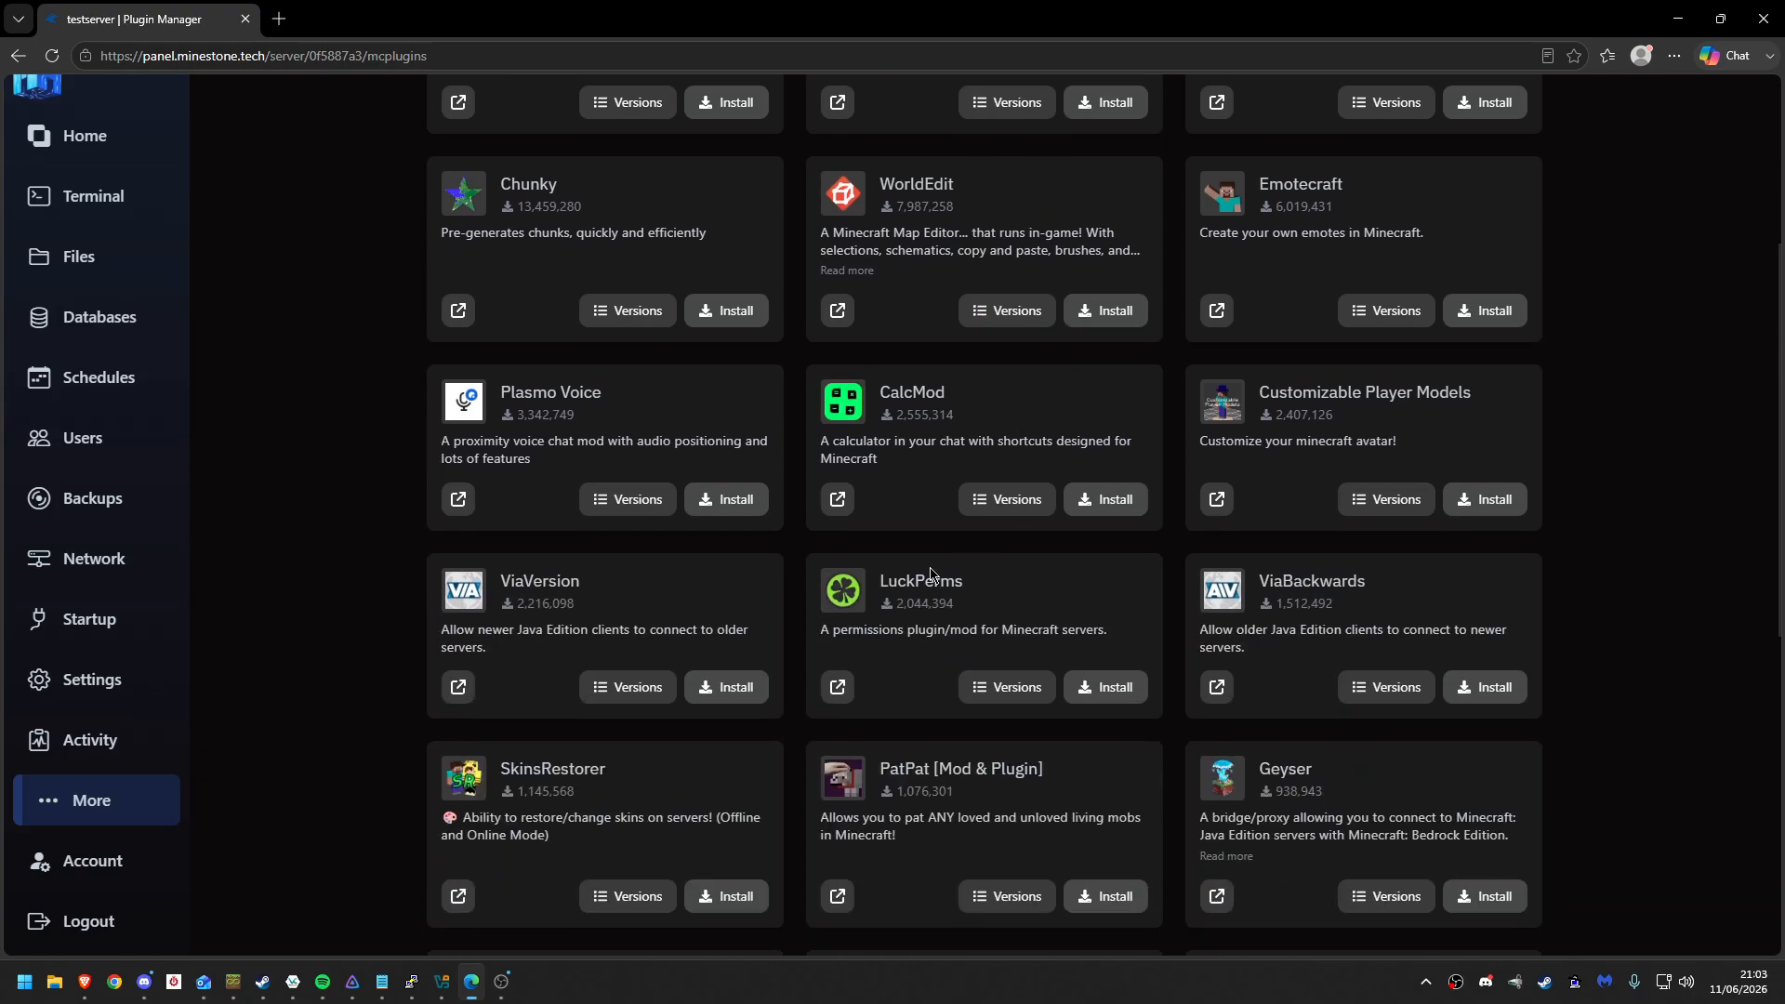
- Check the available plugin providers and install the Simple Voice Chat plugin from Modrinth
scroll(932, 577, up, 5)
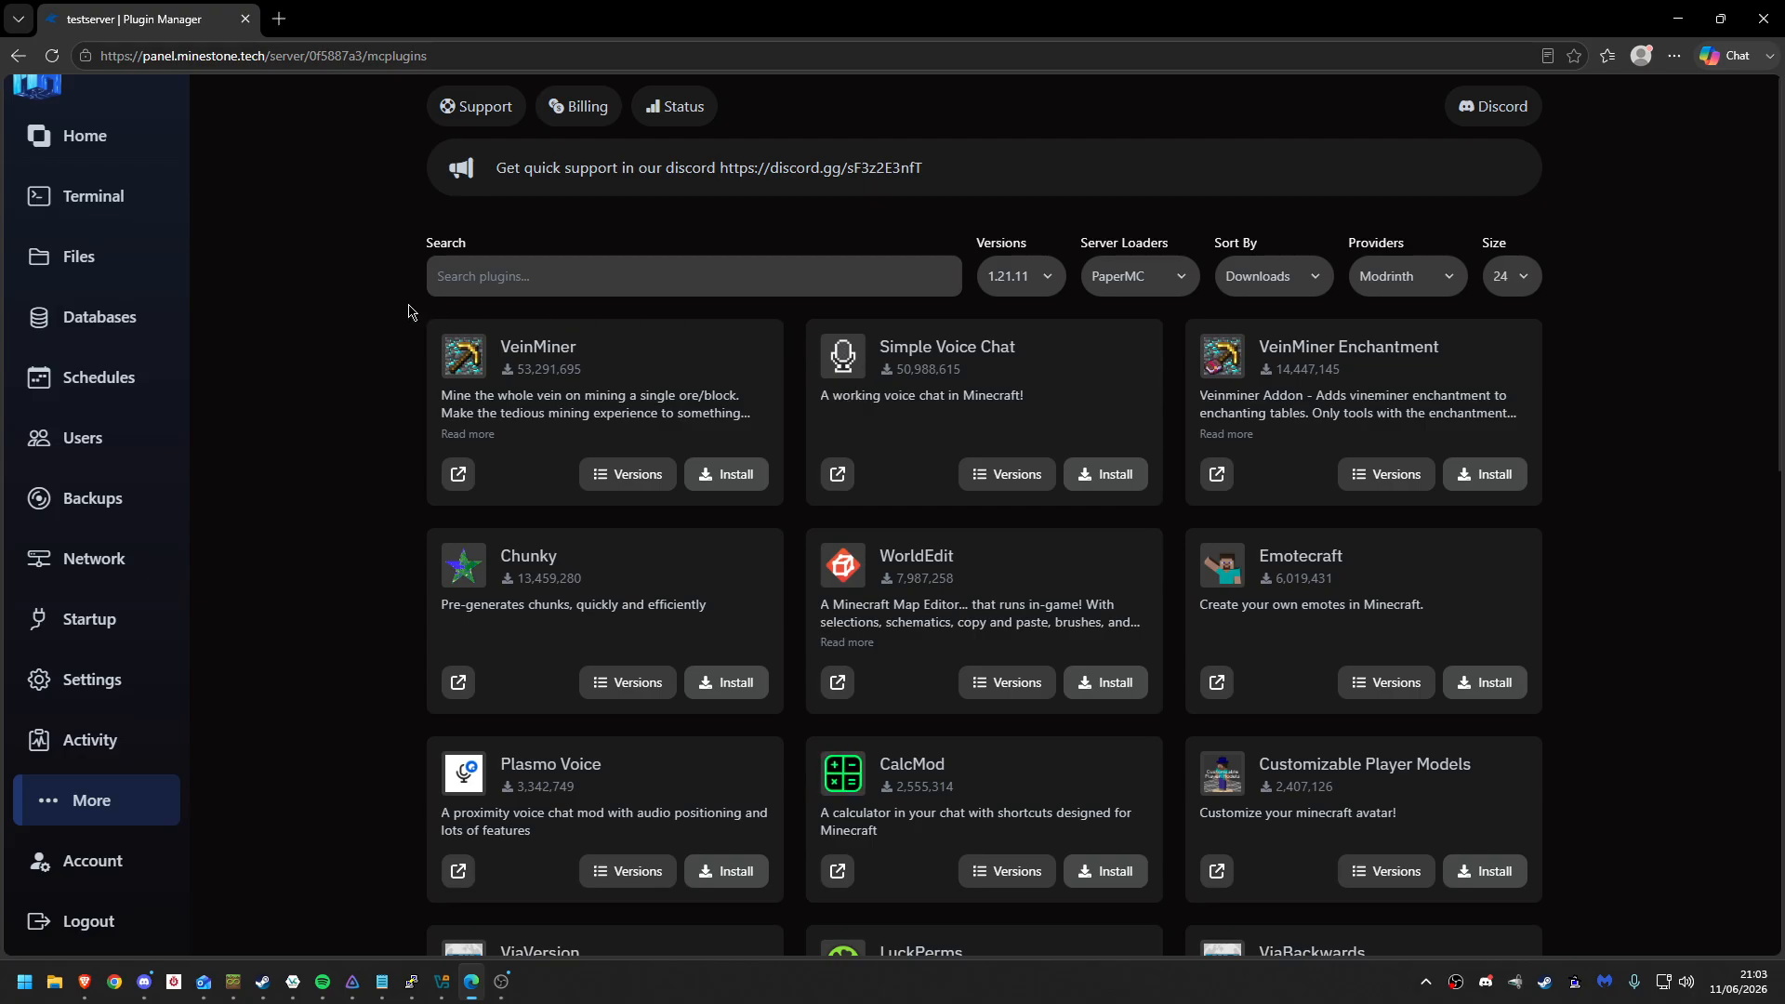
click(1420, 293)
click(1630, 402)
click(1084, 476)
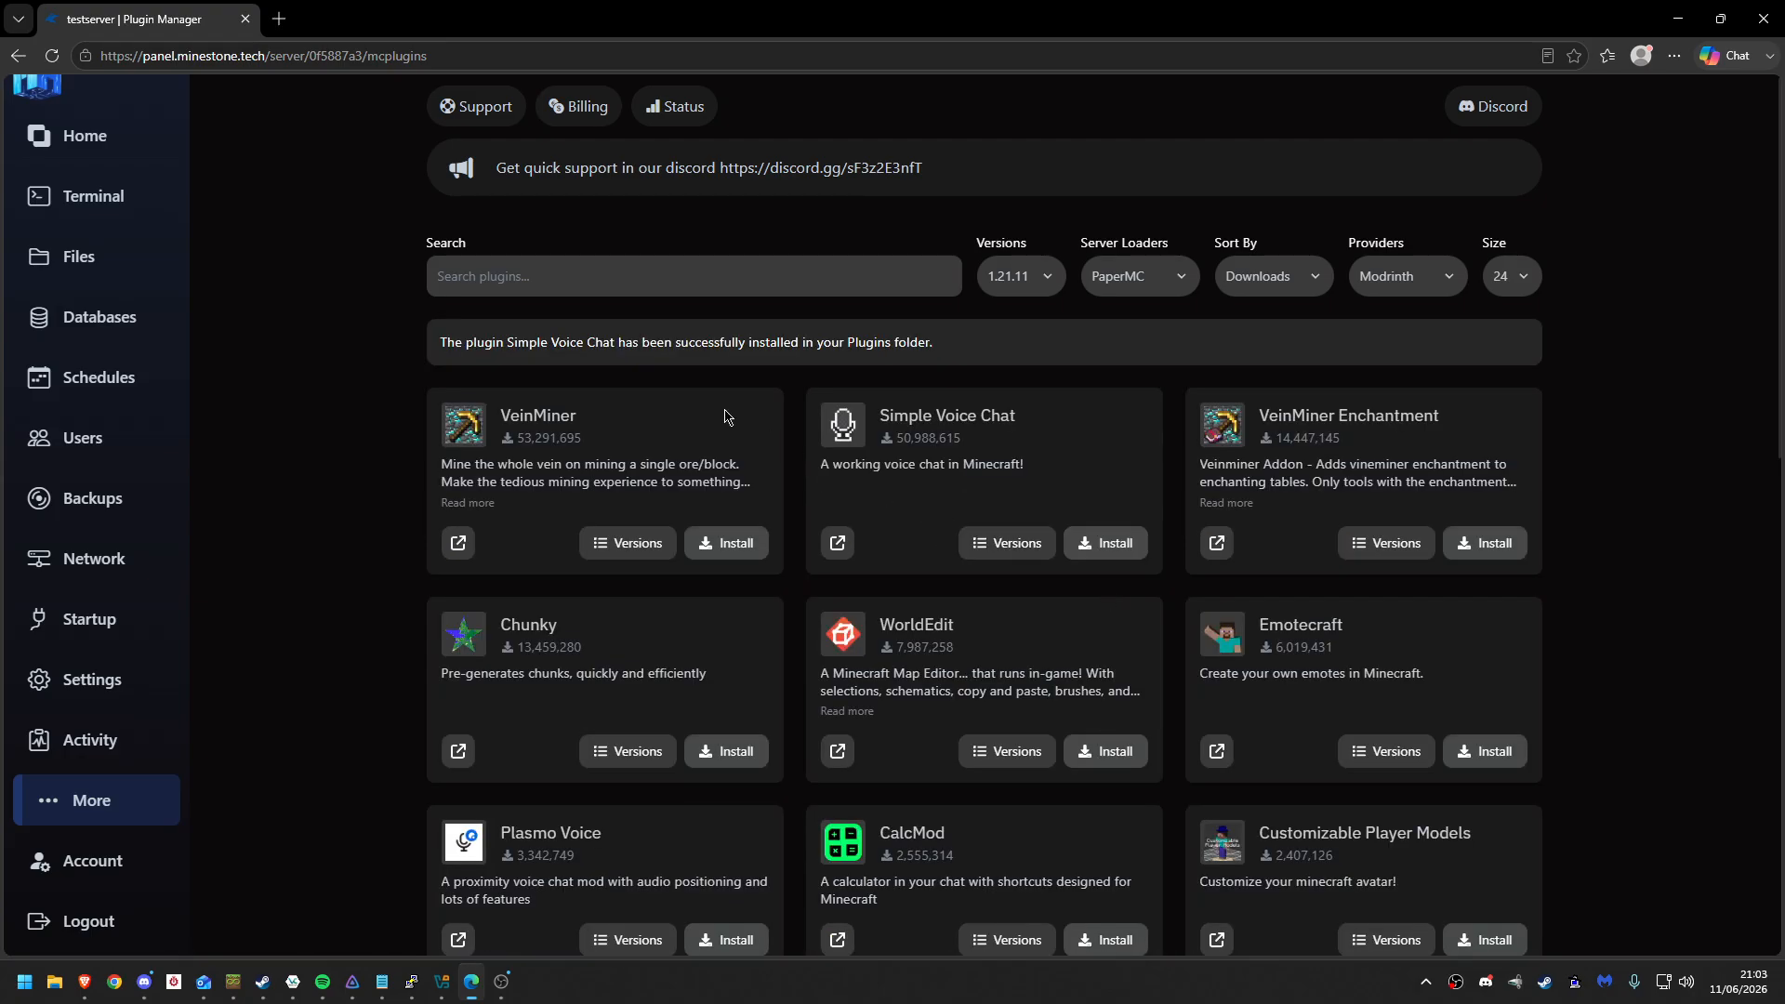
- Filter Simple Voice Chat's available versions to Minecraft 1.21.11 and the PaperMC loader, and install Simple Voice Chat 2.6.18
click(1002, 547)
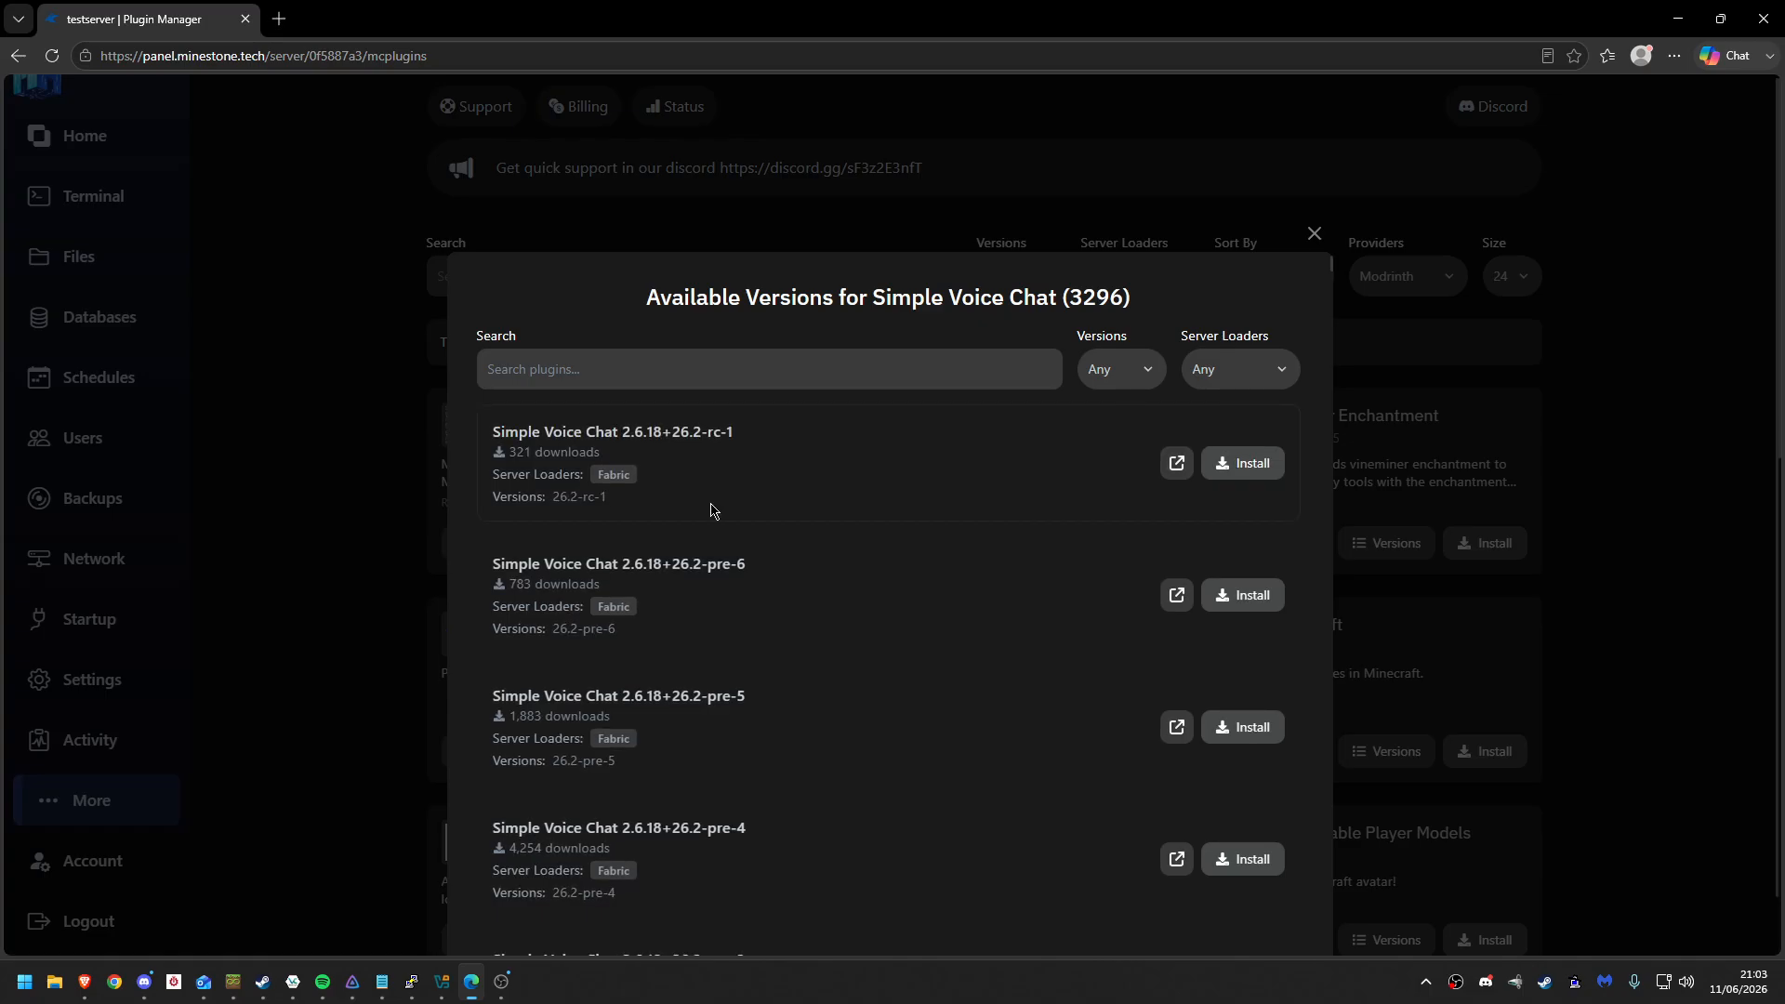
click(1133, 379)
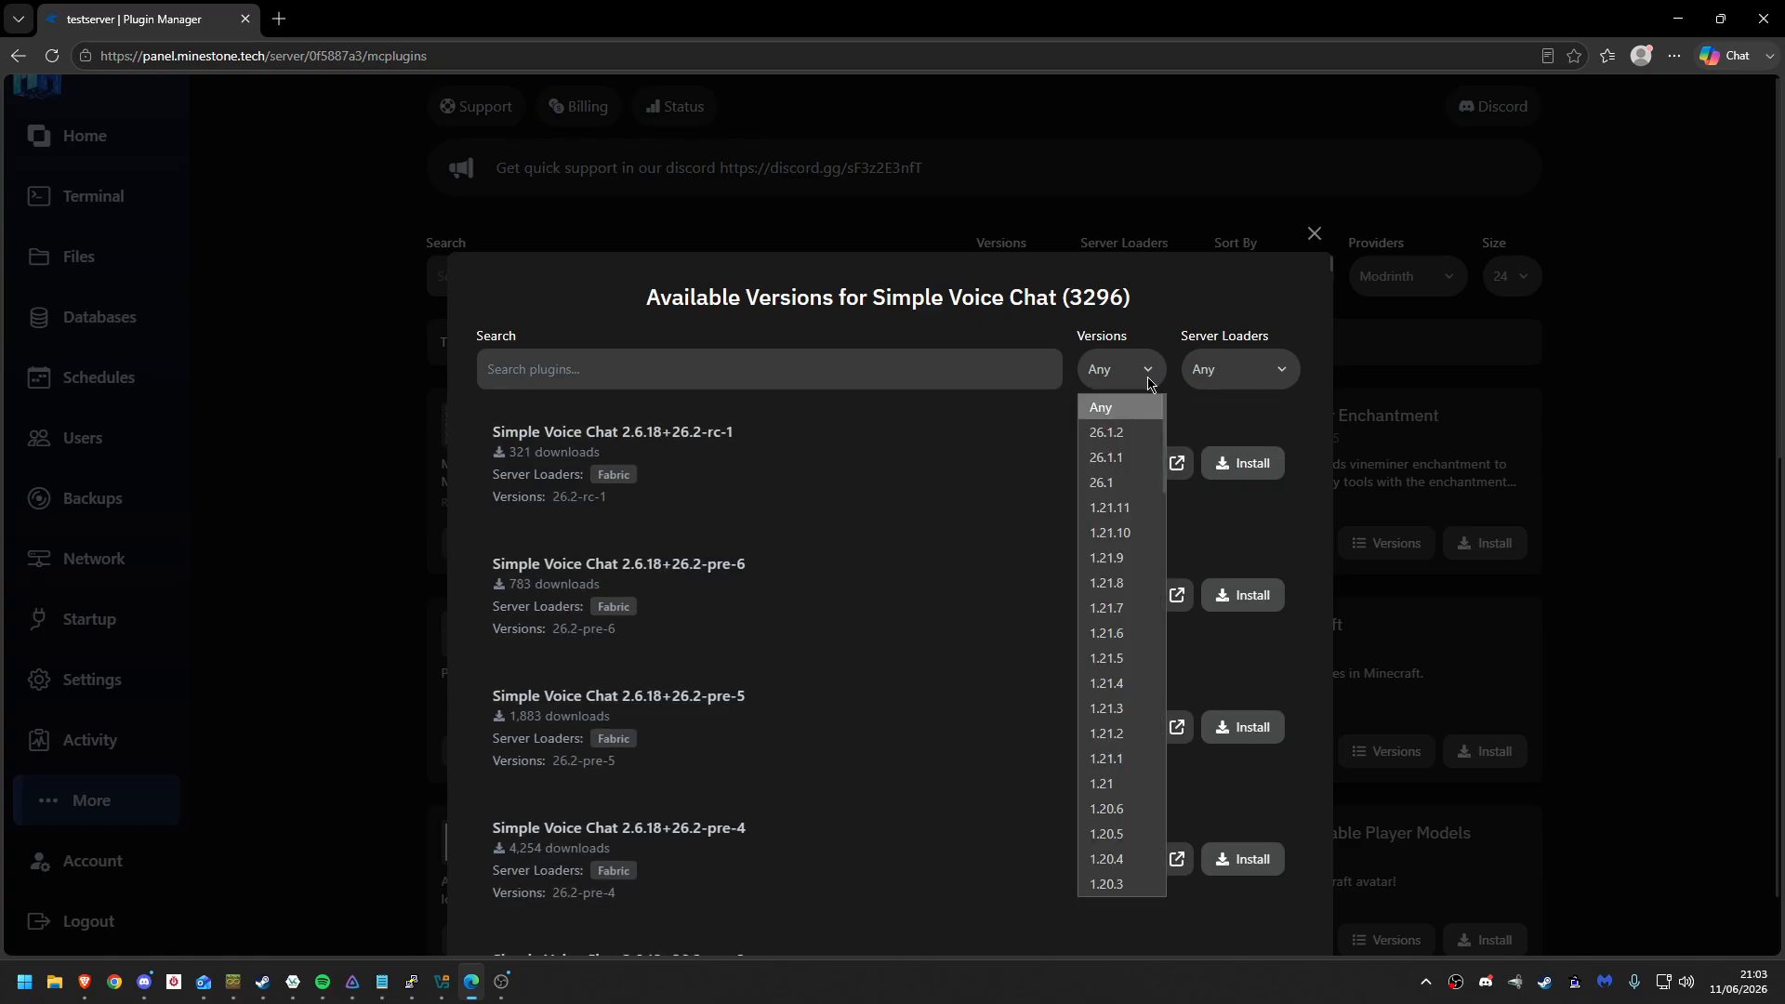
click(1141, 507)
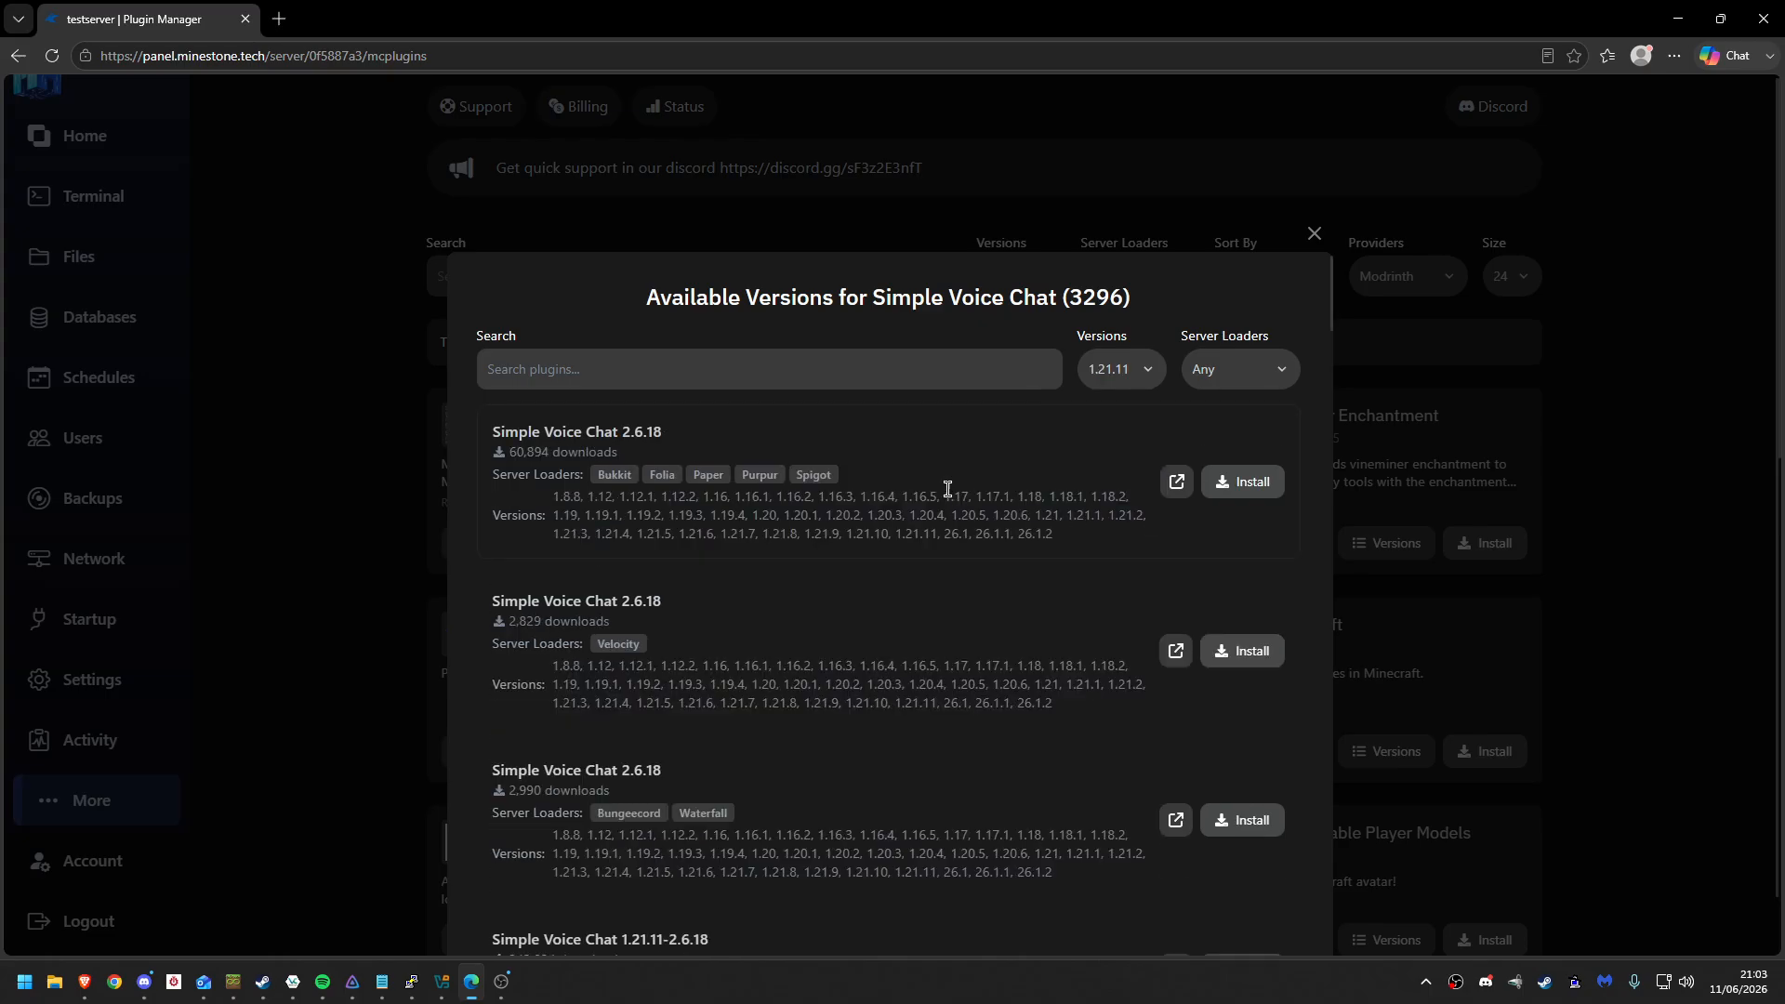
click(1226, 378)
click(1241, 431)
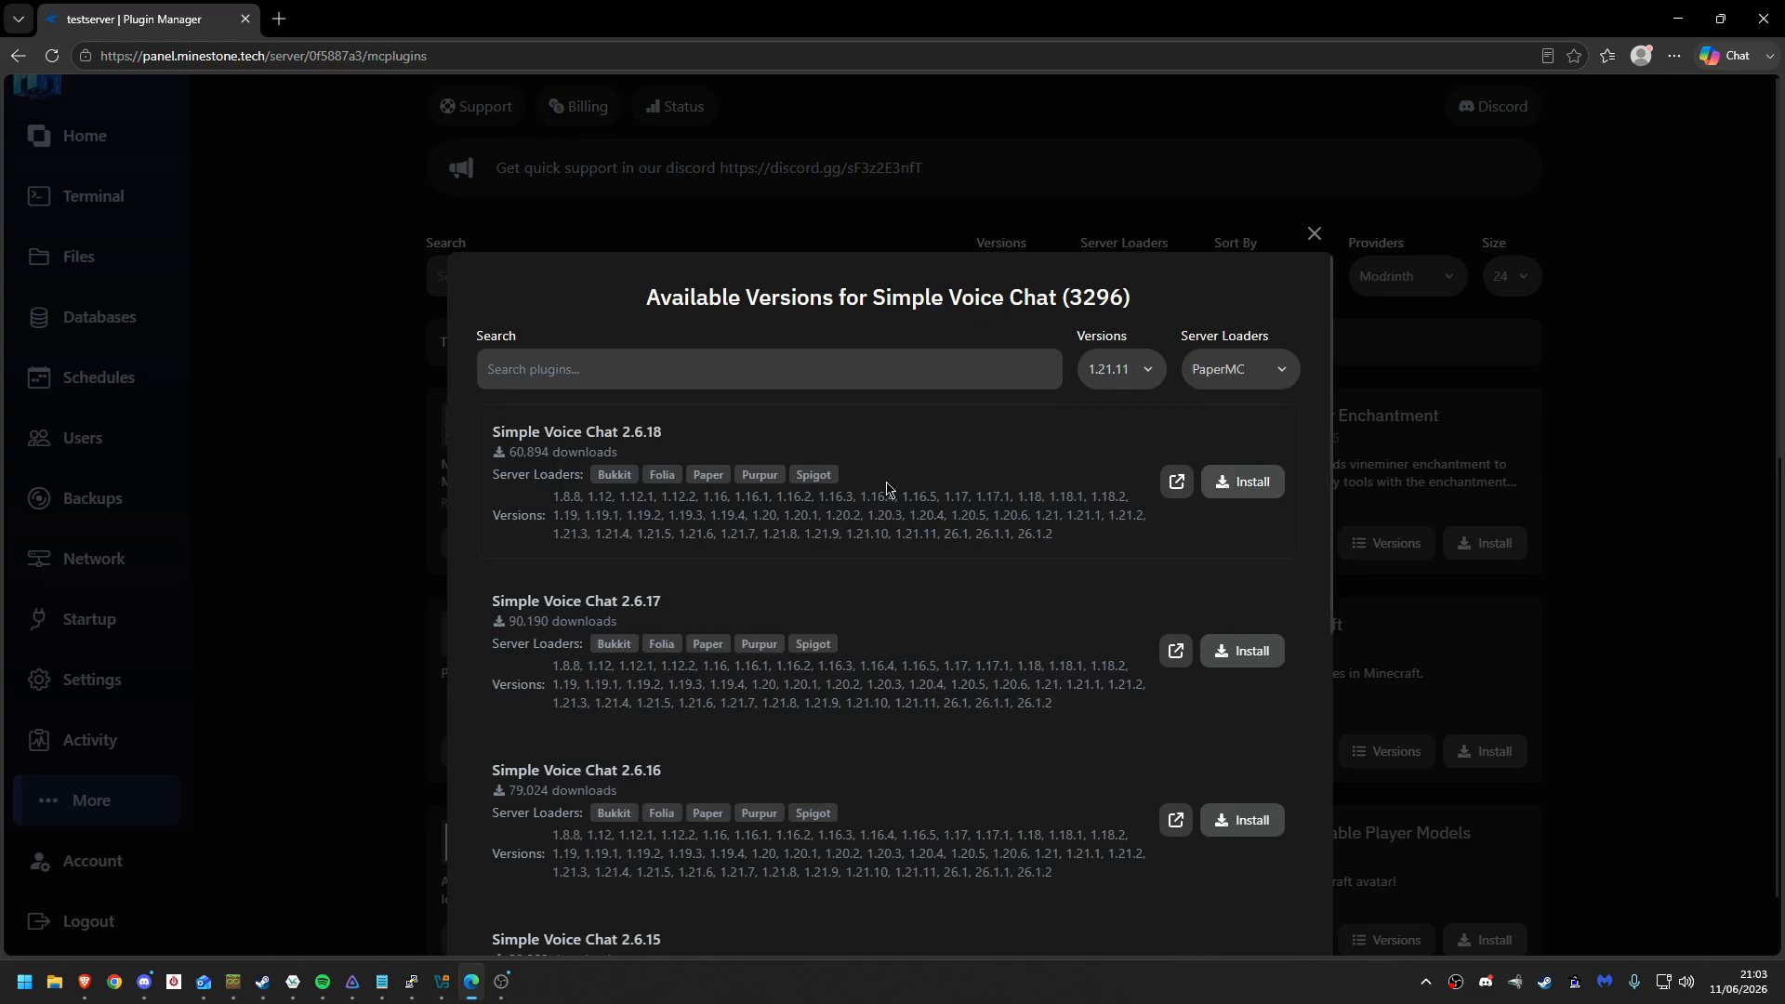
click(1240, 502)
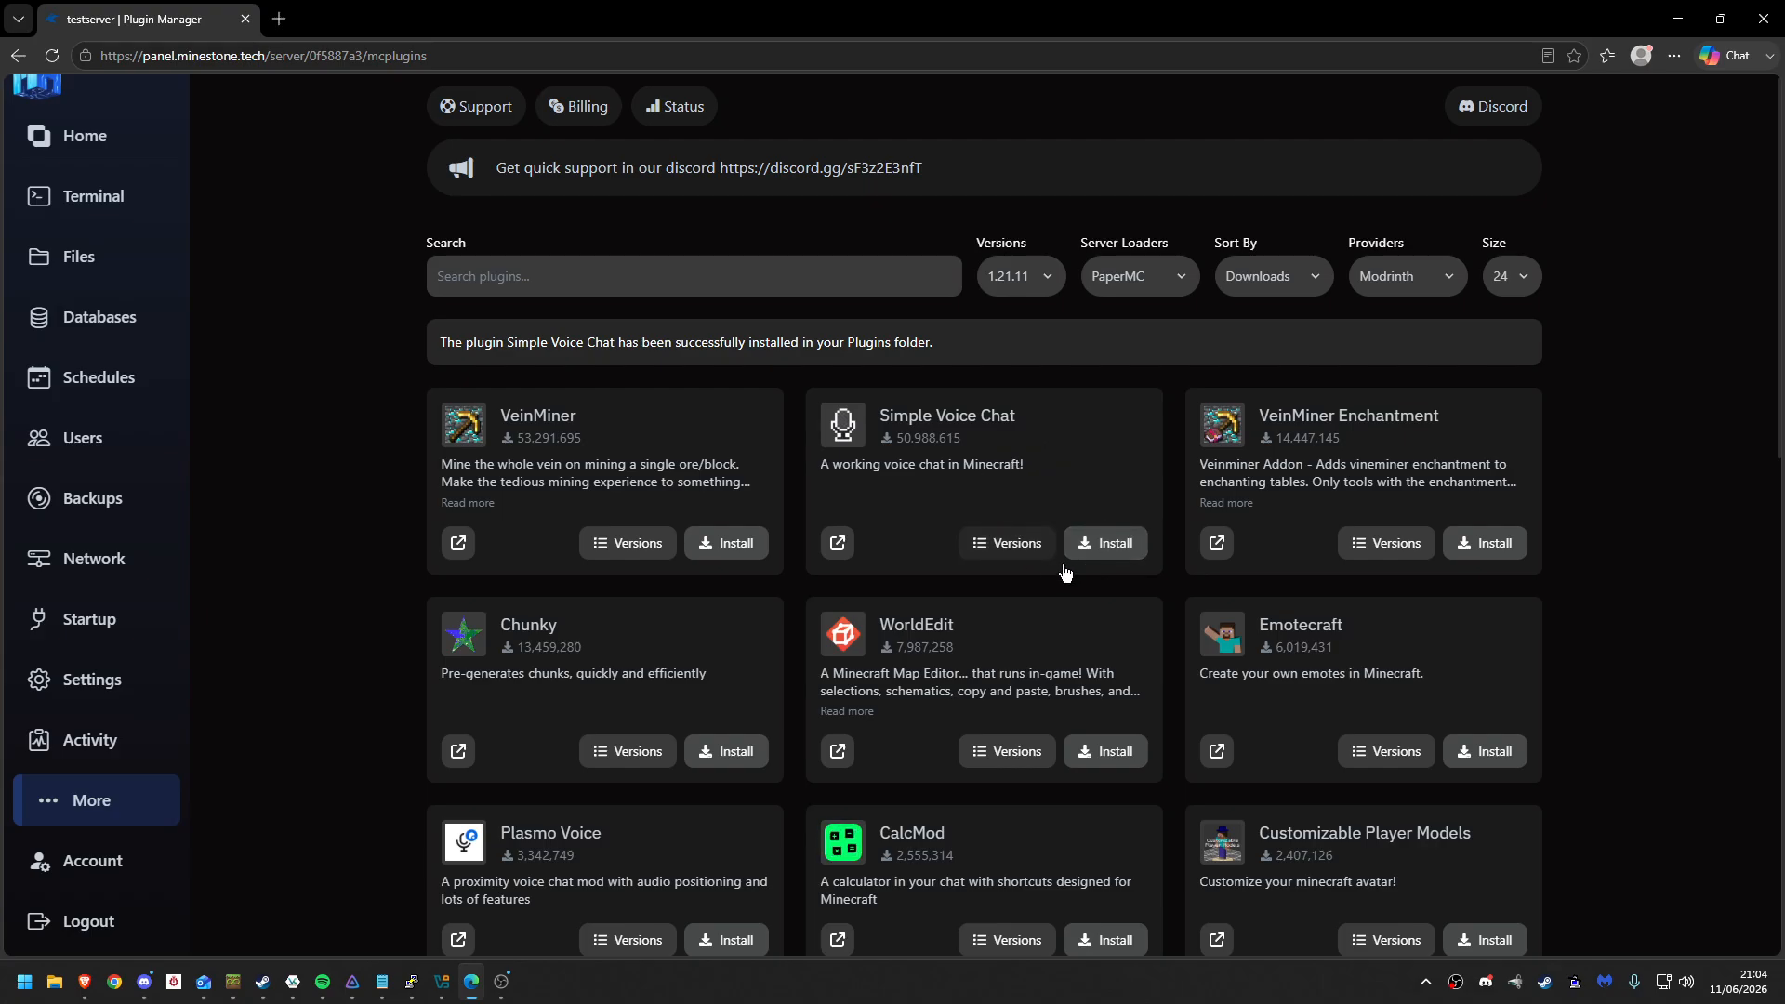
- Review Simple Voice Chat's available versions again without installing one, and browse the plugin list
click(1016, 545)
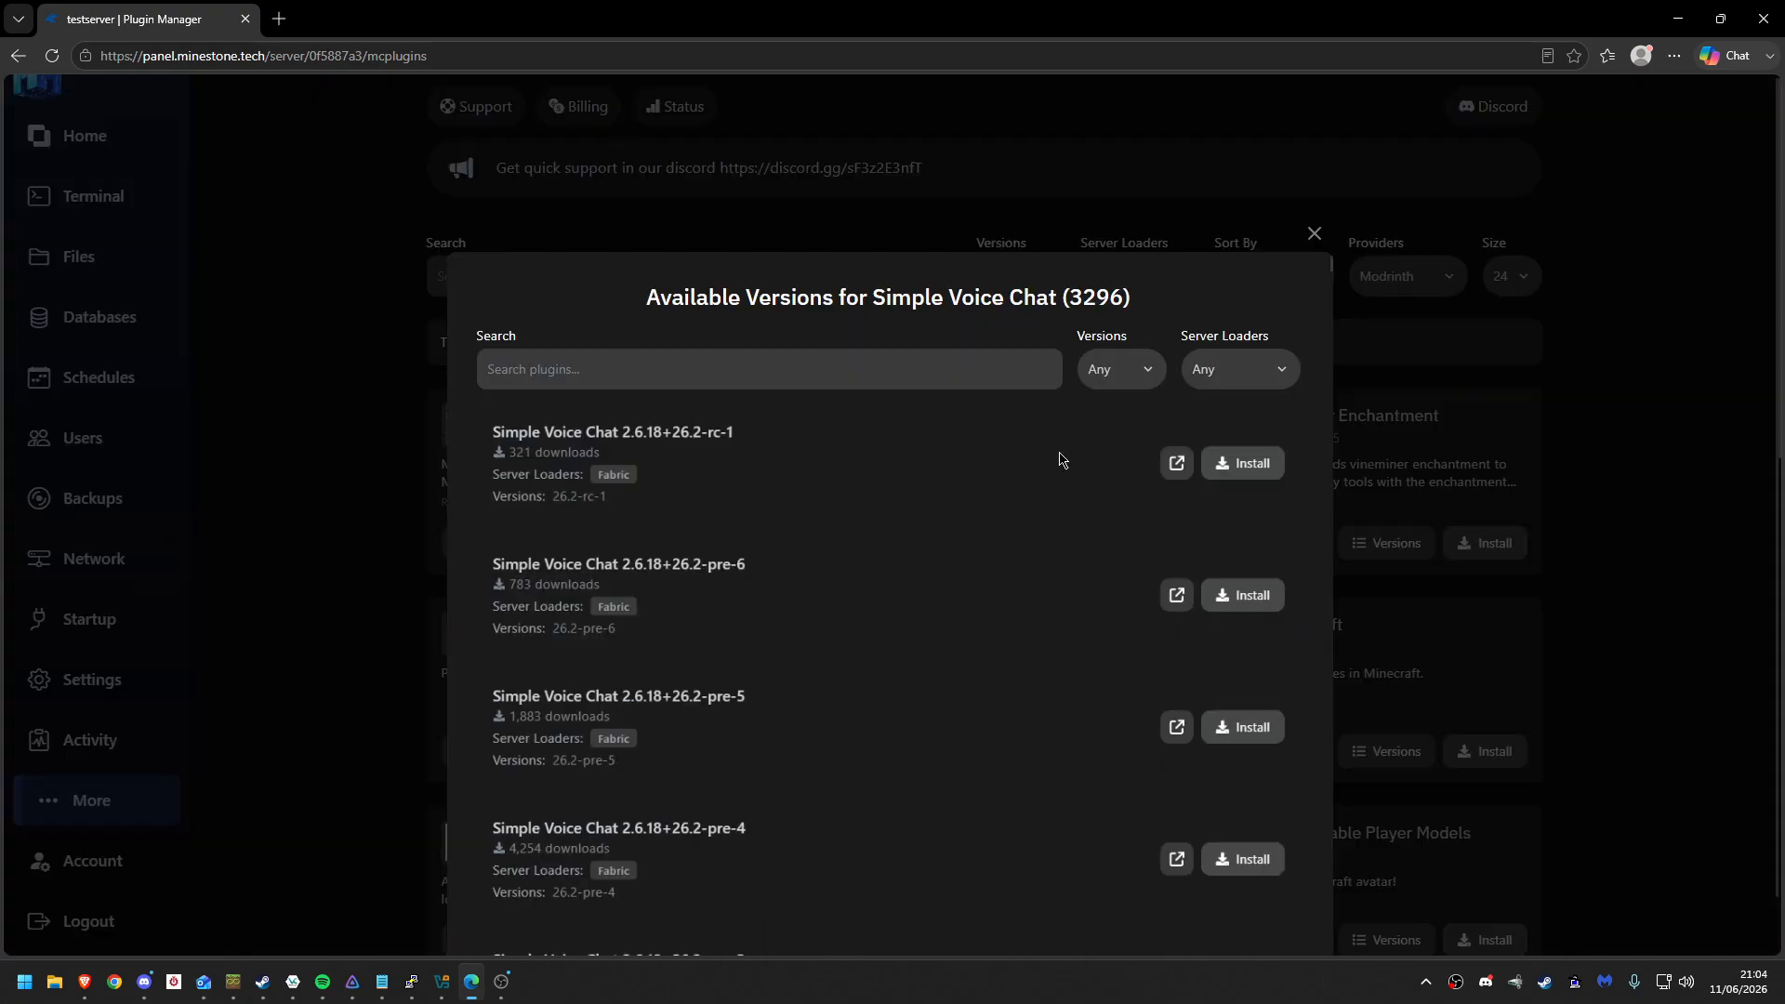
click(1313, 230)
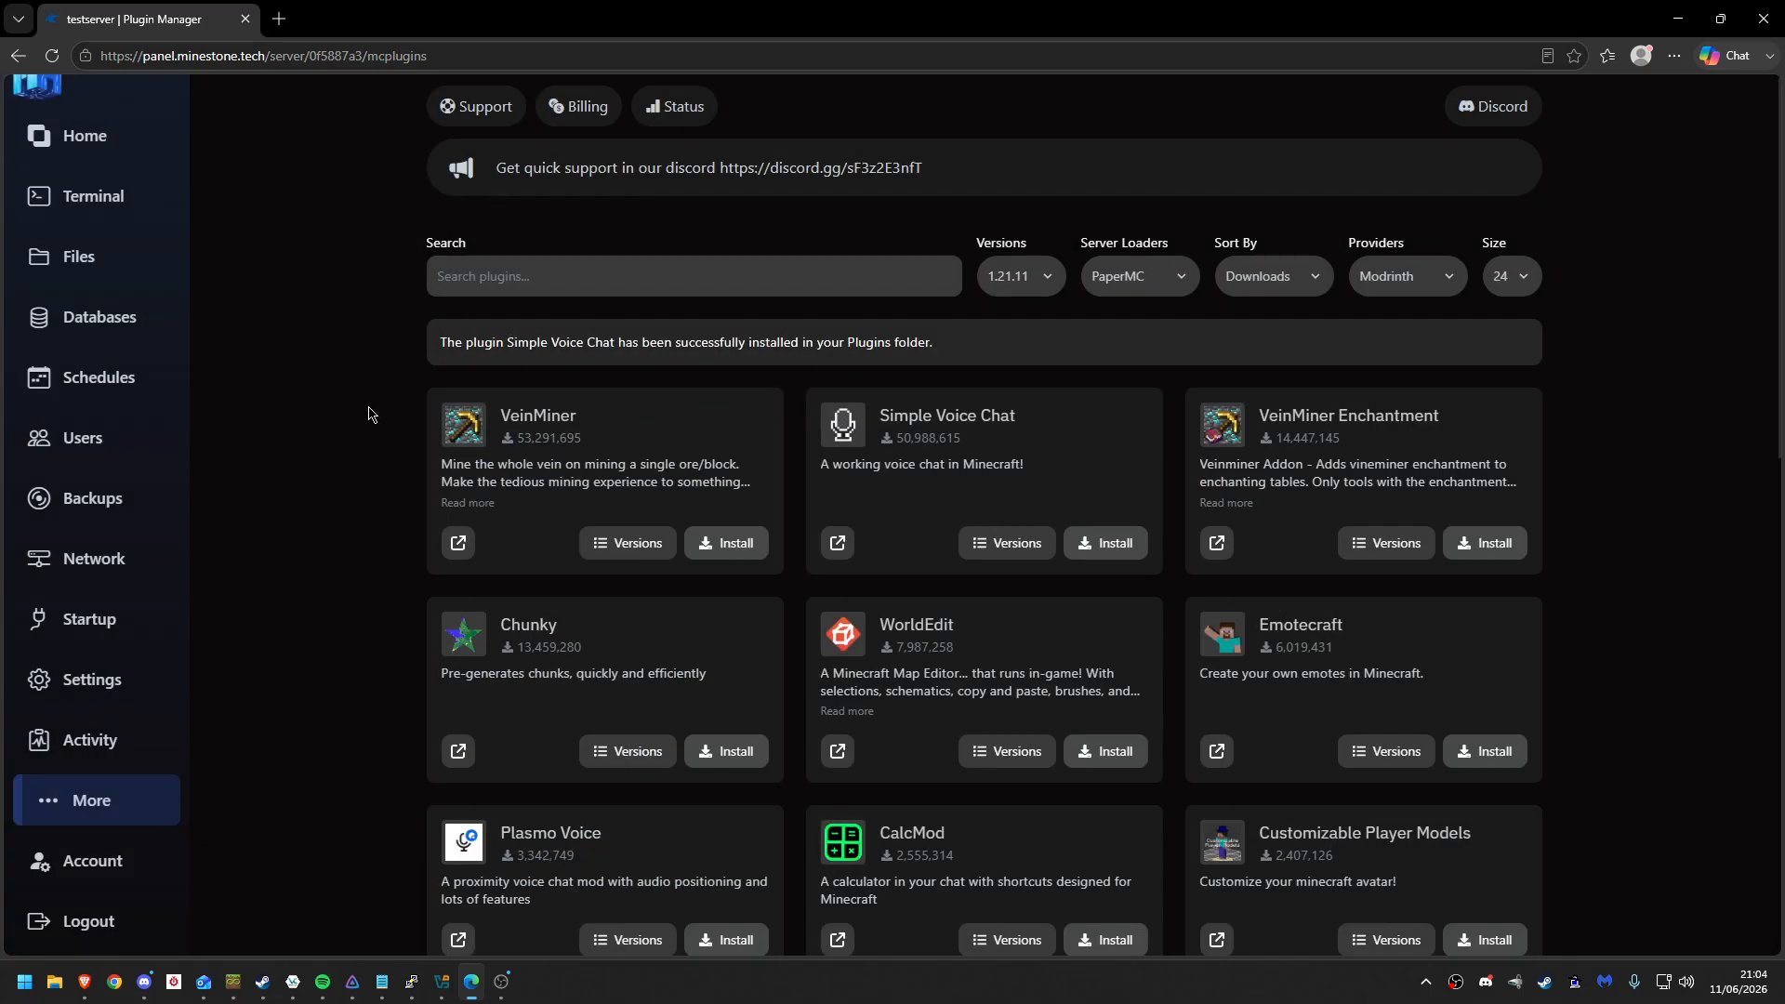
scroll(370, 413, down, 3)
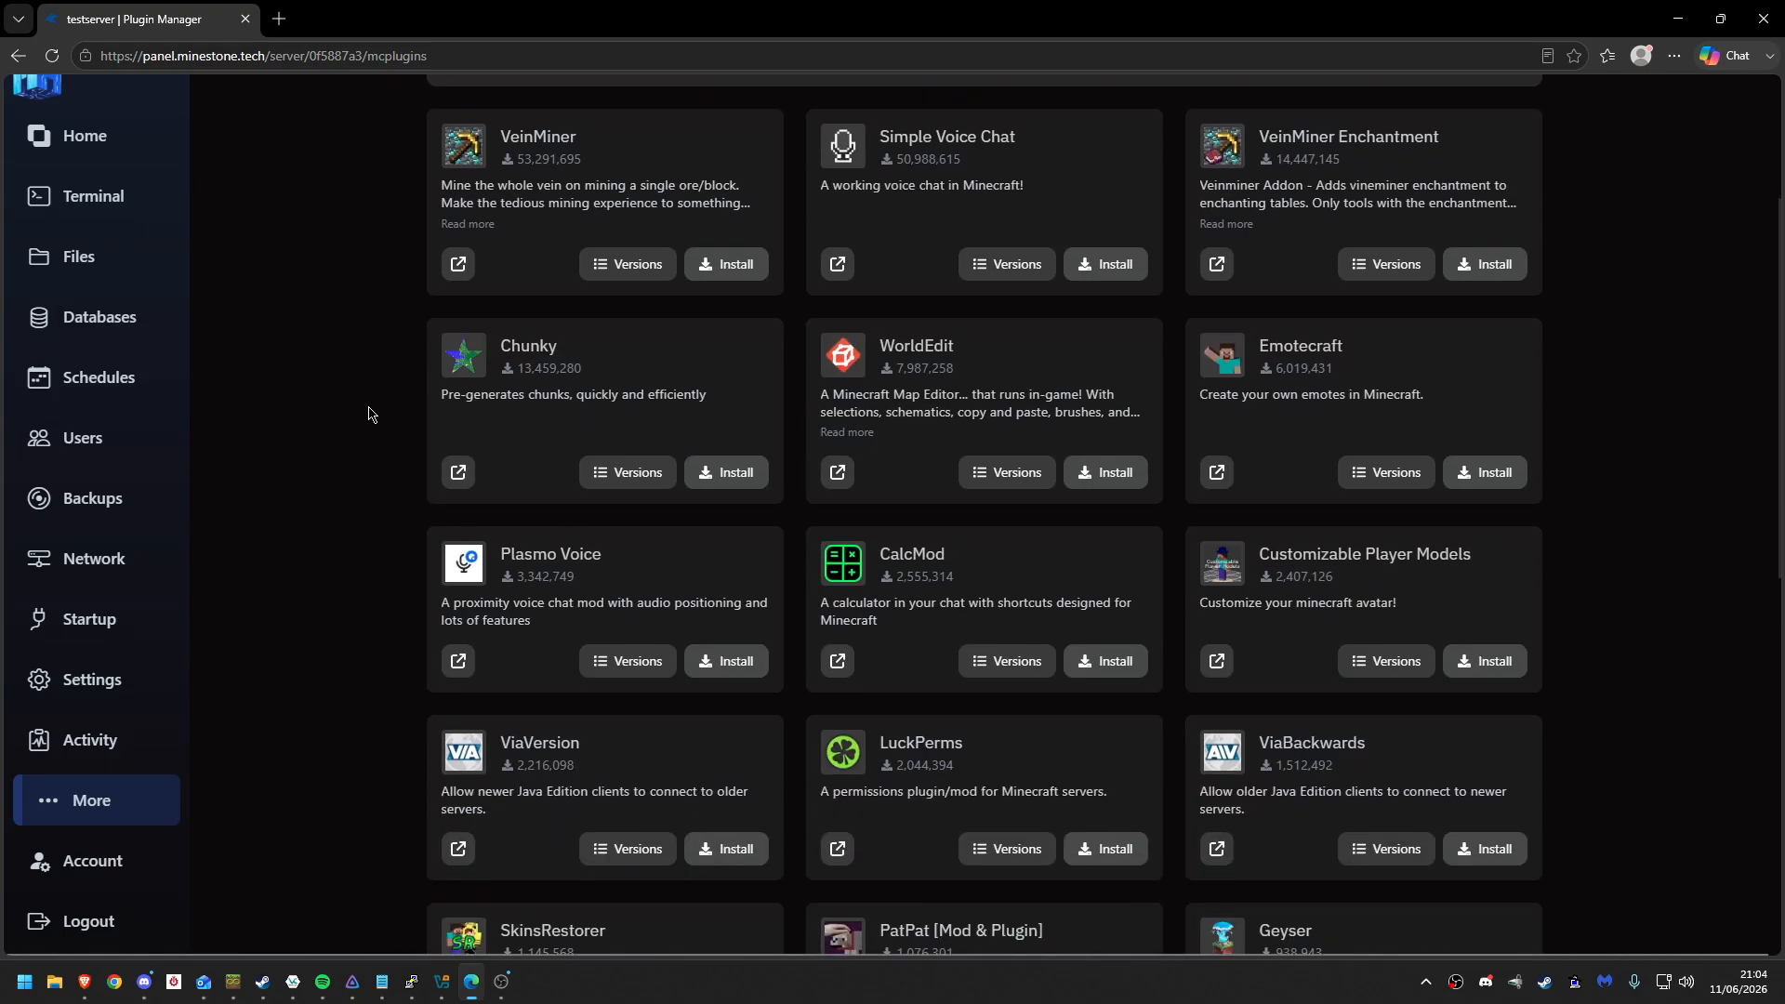
scroll(118, 562, up, 1)
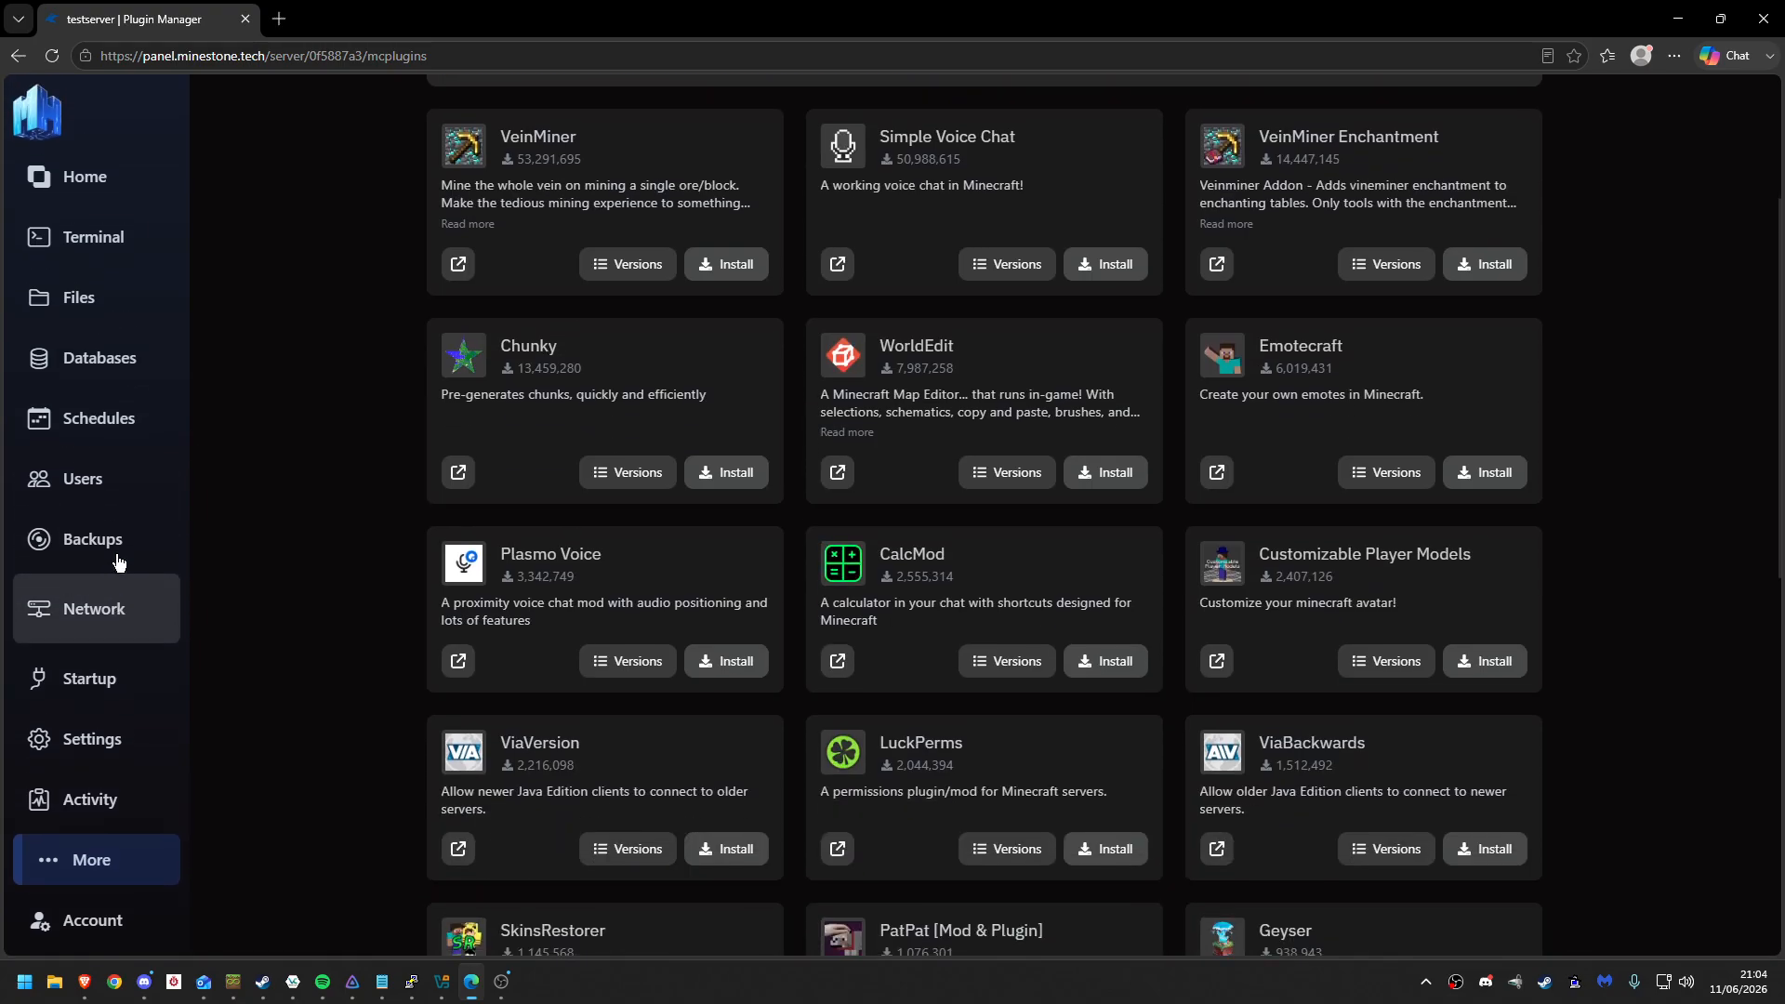
- Return to the server dashboard, open testserver, and look over its console page
click(83, 182)
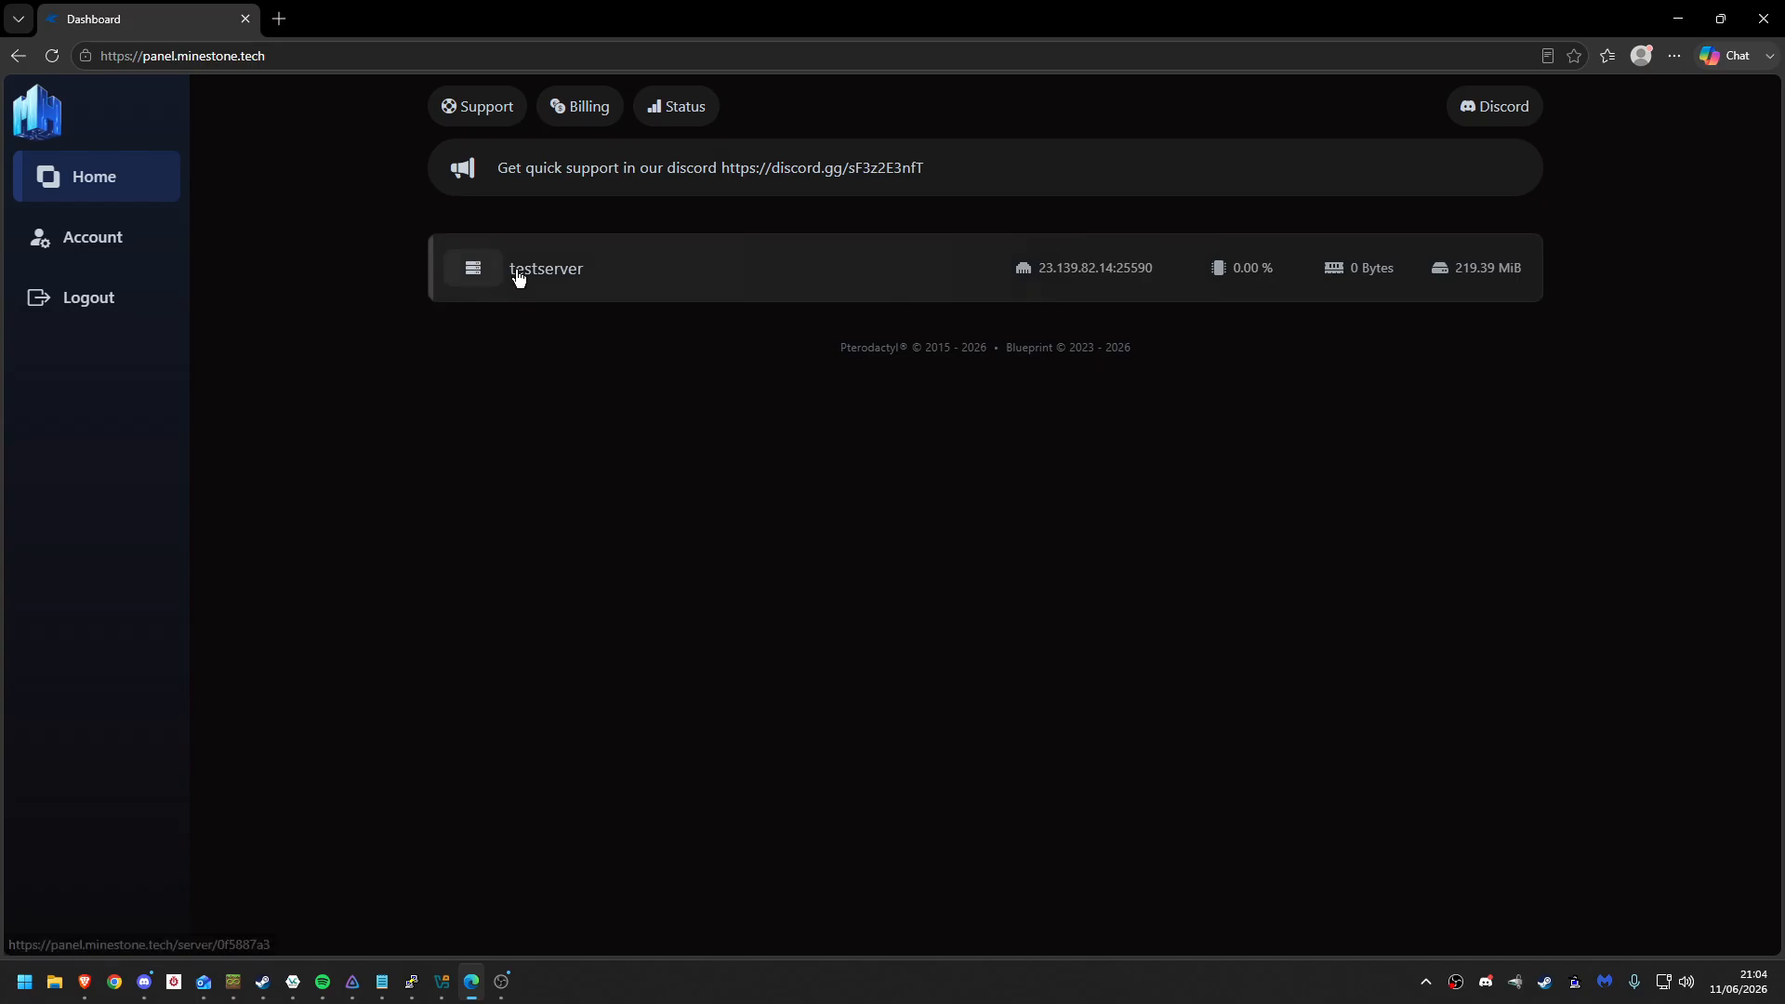
click(514, 271)
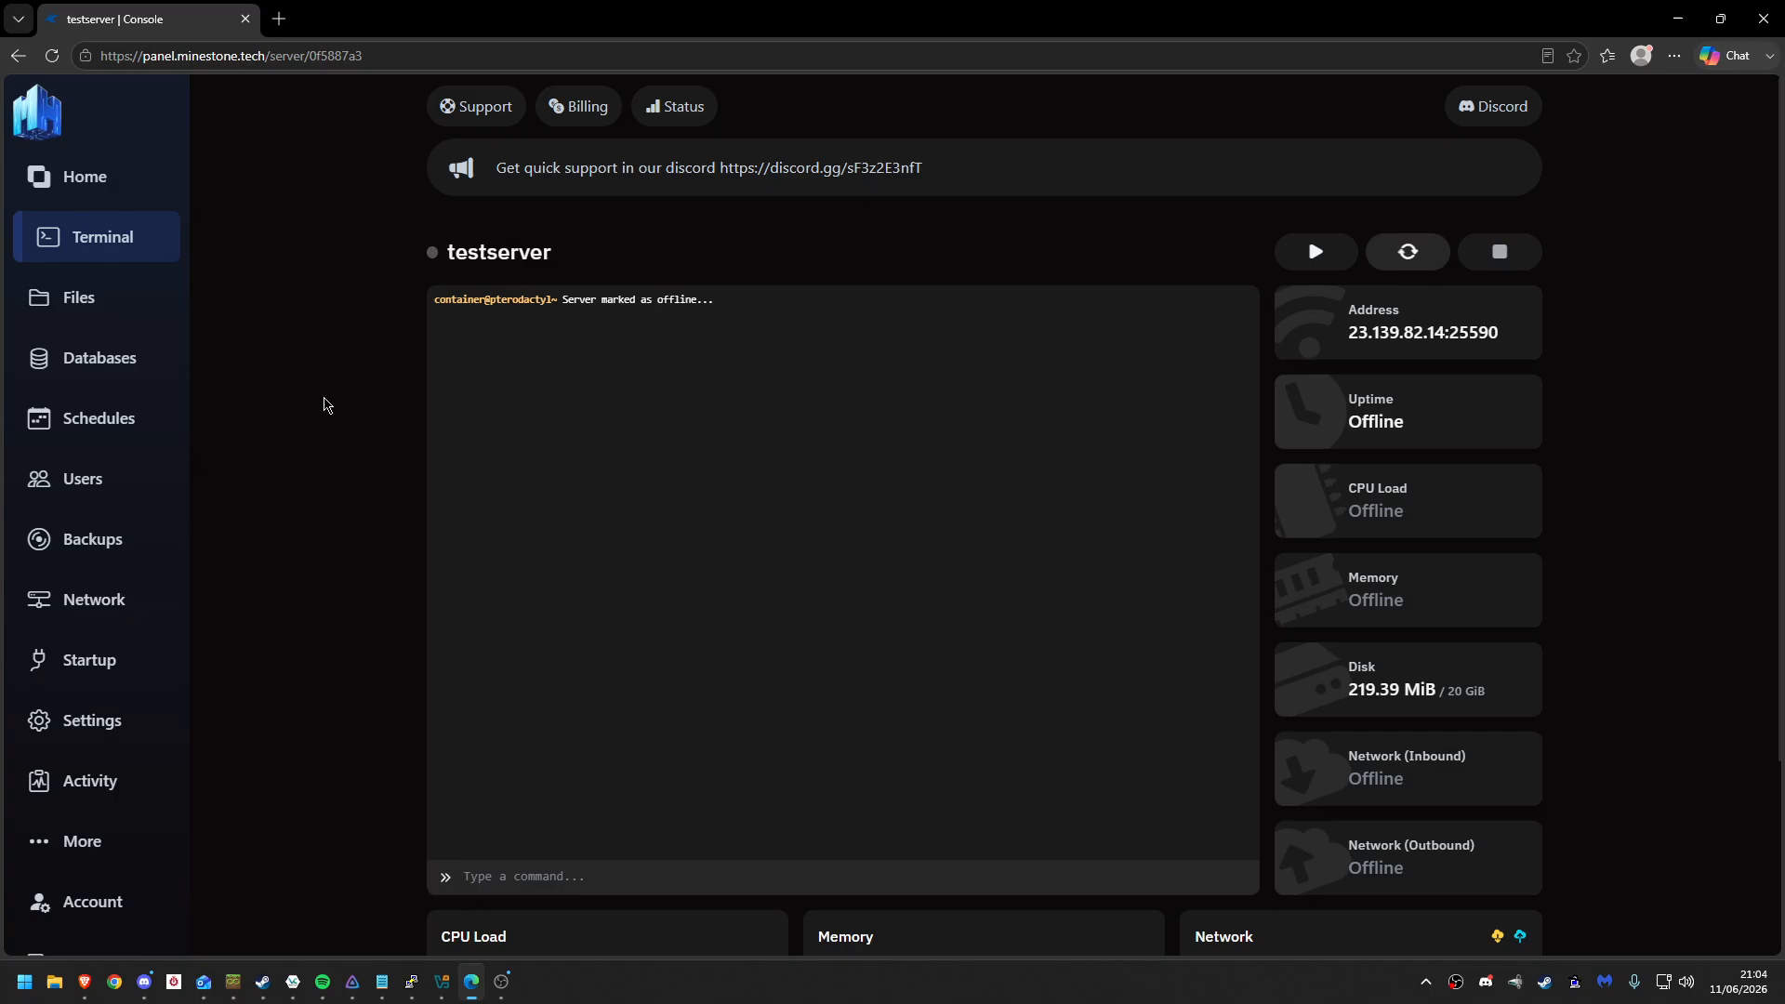
scroll(327, 406, down, 3)
scroll(328, 406, up, 3)
scroll(328, 405, up, 1)
- Open minestone.tech in a new browser tab and find the Featured Minecraft Plans
click(278, 19)
text(min)
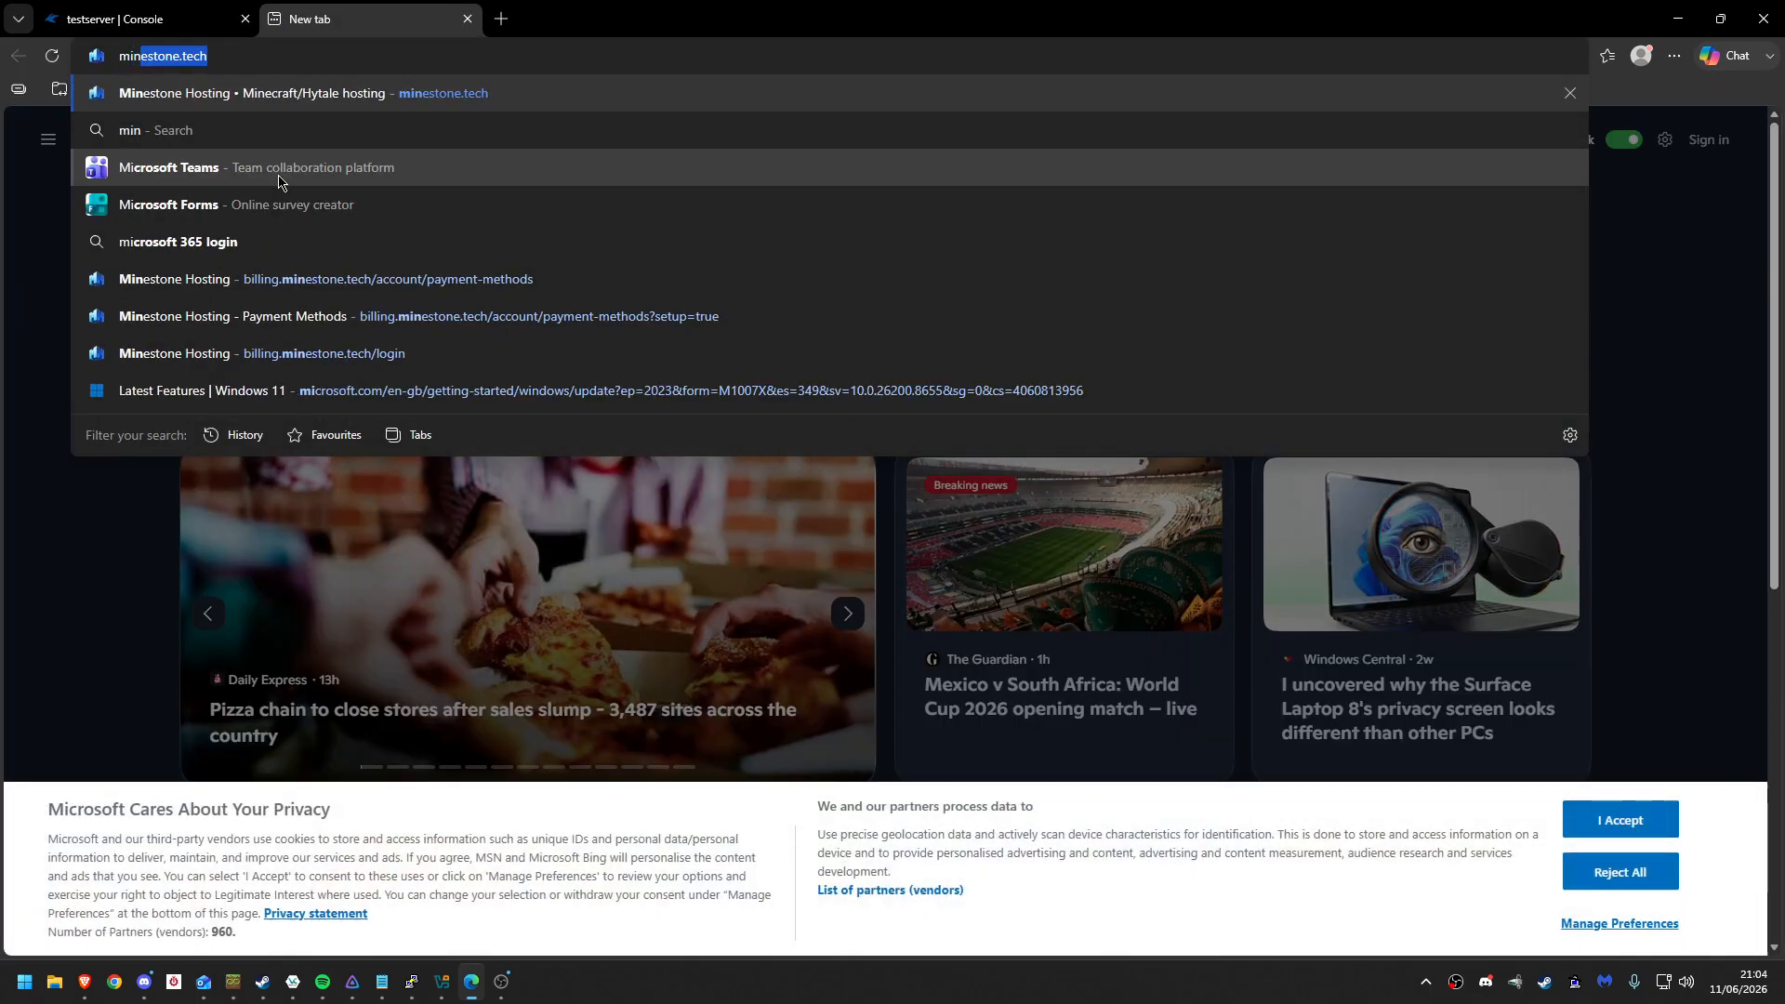
key(Return)
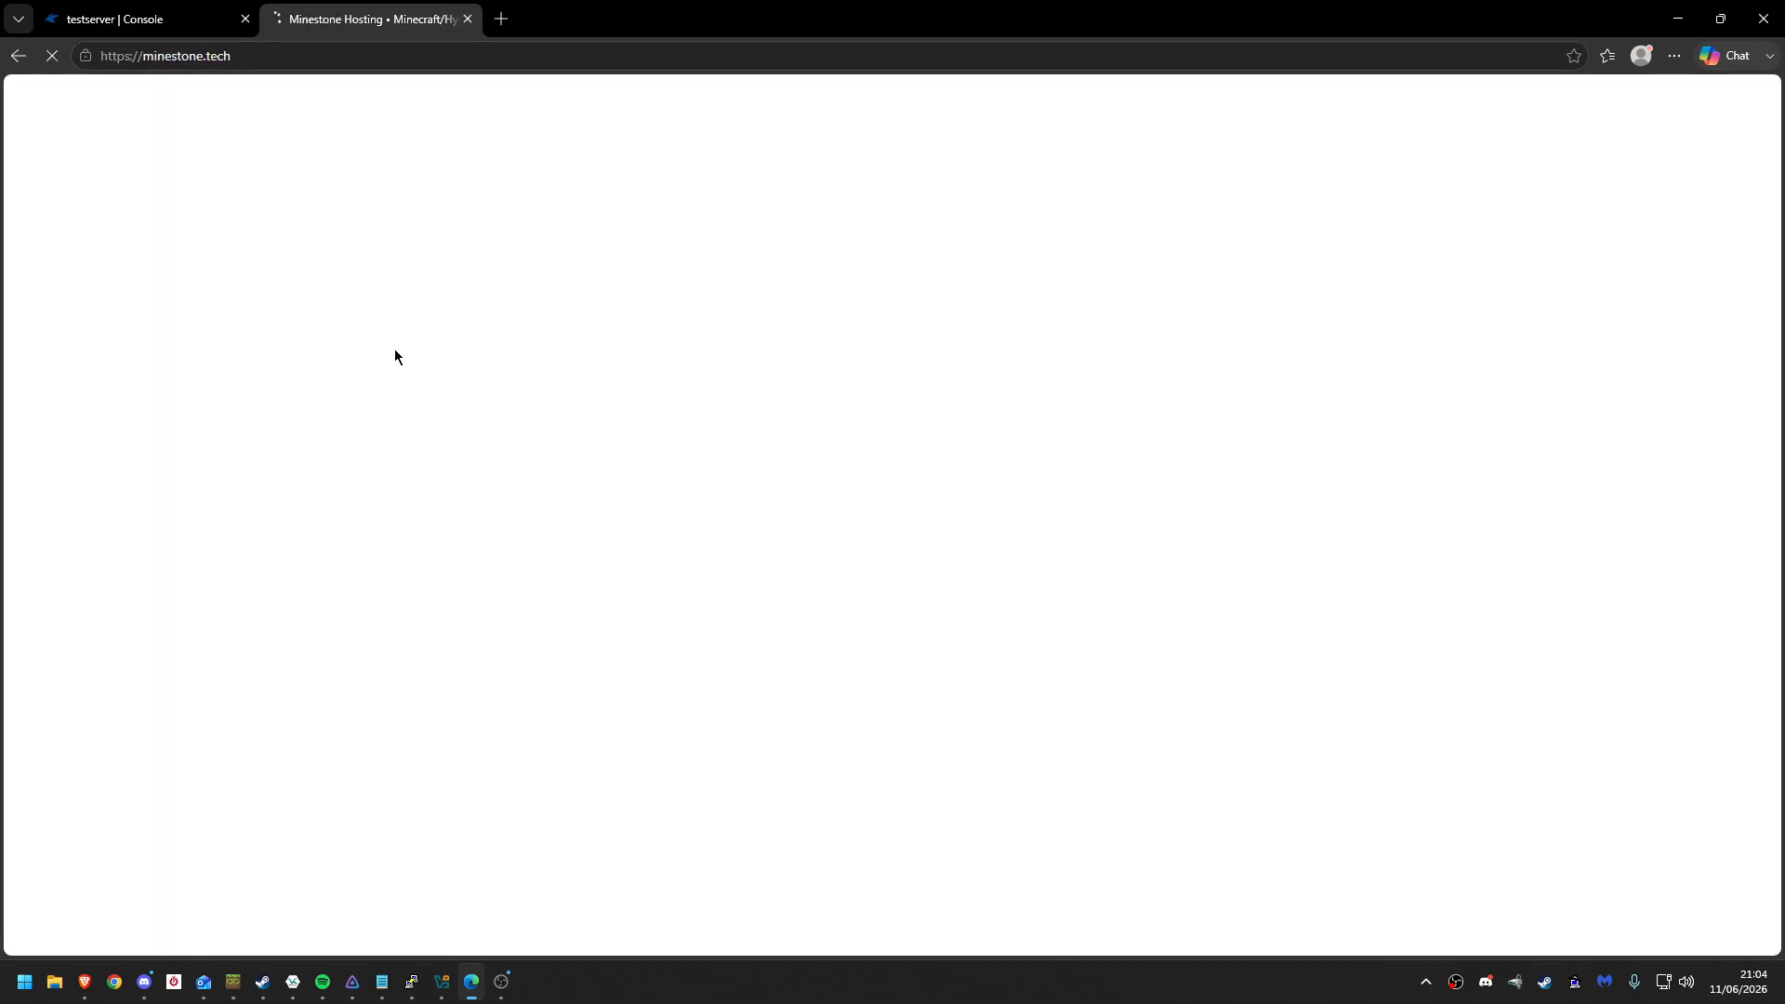
scroll(334, 469, down, 5)
scroll(336, 468, down, 10)
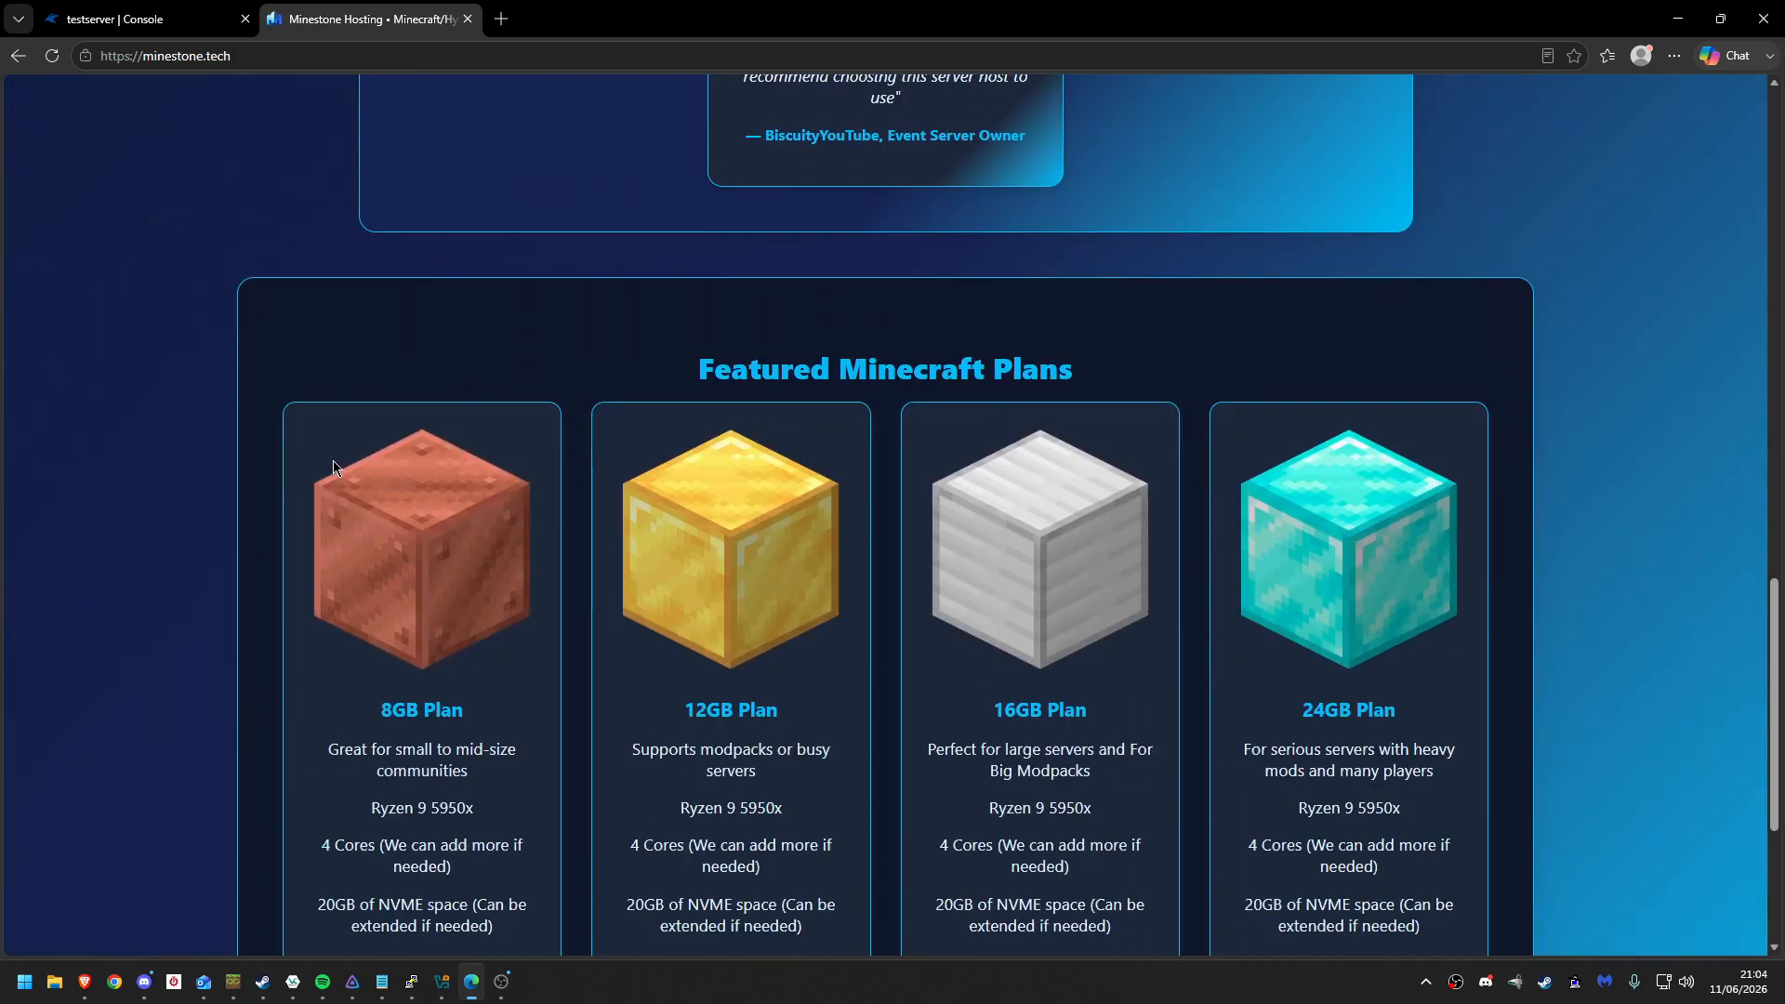
scroll(341, 358, up, 1)
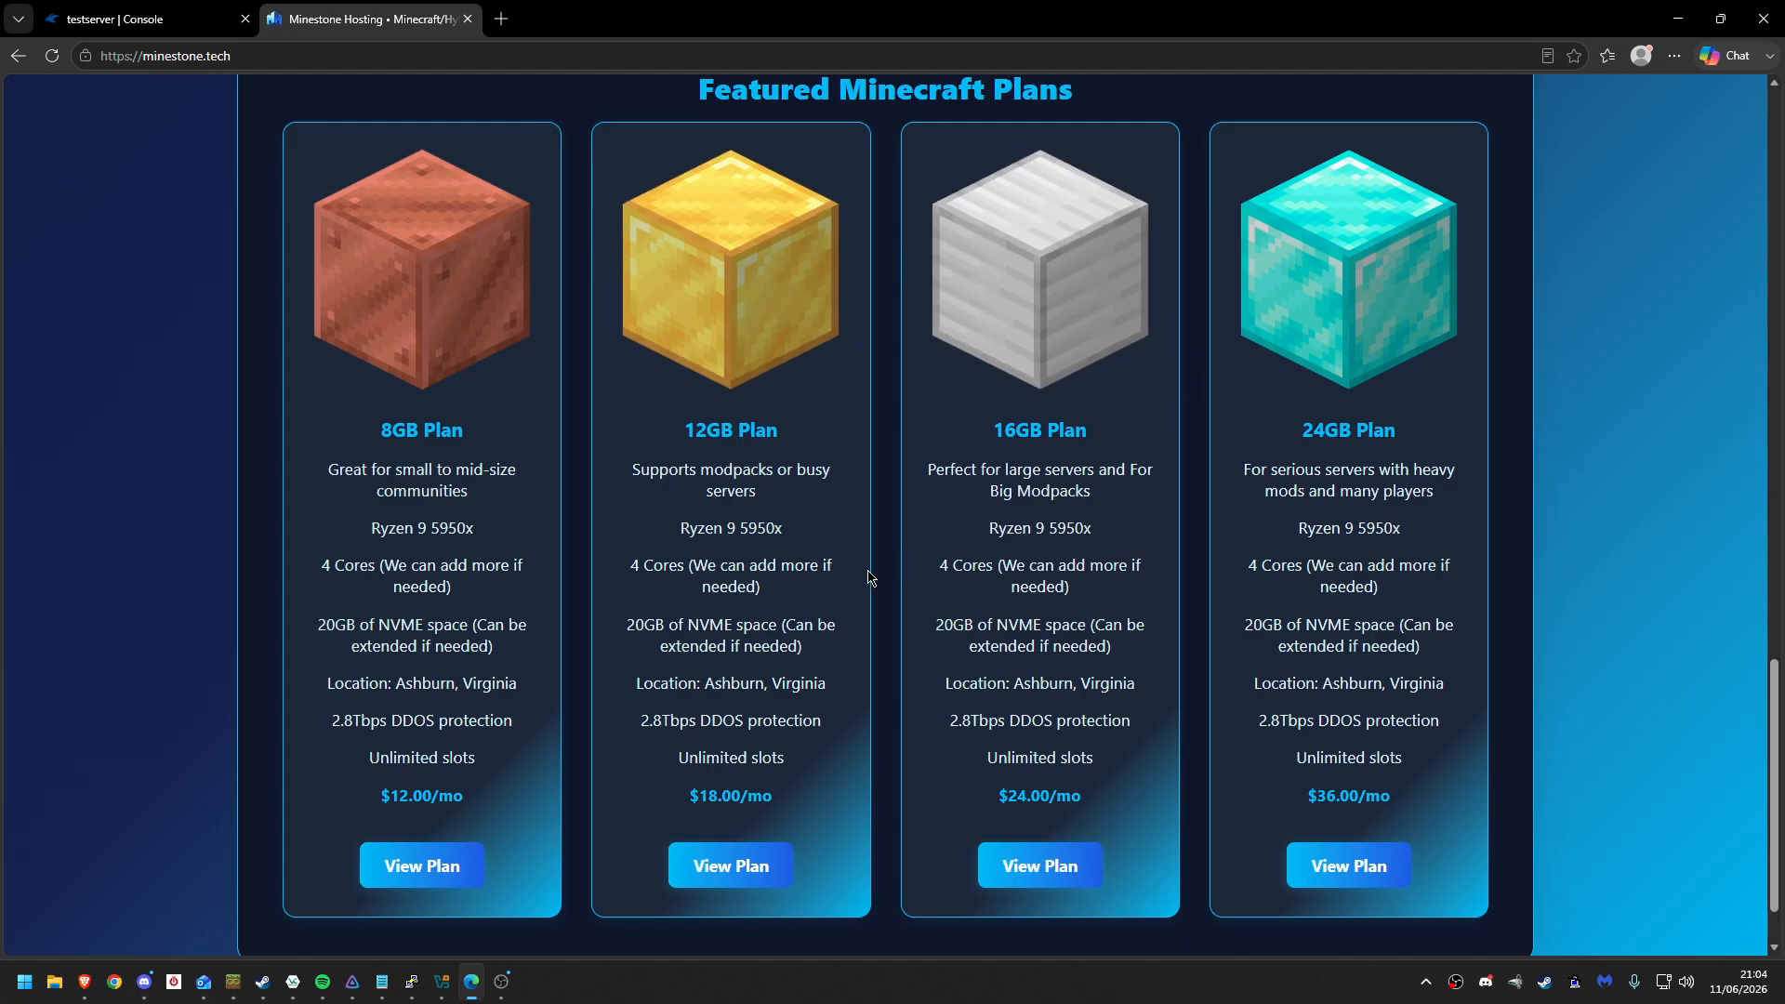
- Examine the specifications and monthly prices of the 8GB, 12GB, 16GB and 24GB Minecraft plans
scroll(744, 622, down, 1)
drag(368, 712, 475, 709)
click(483, 709)
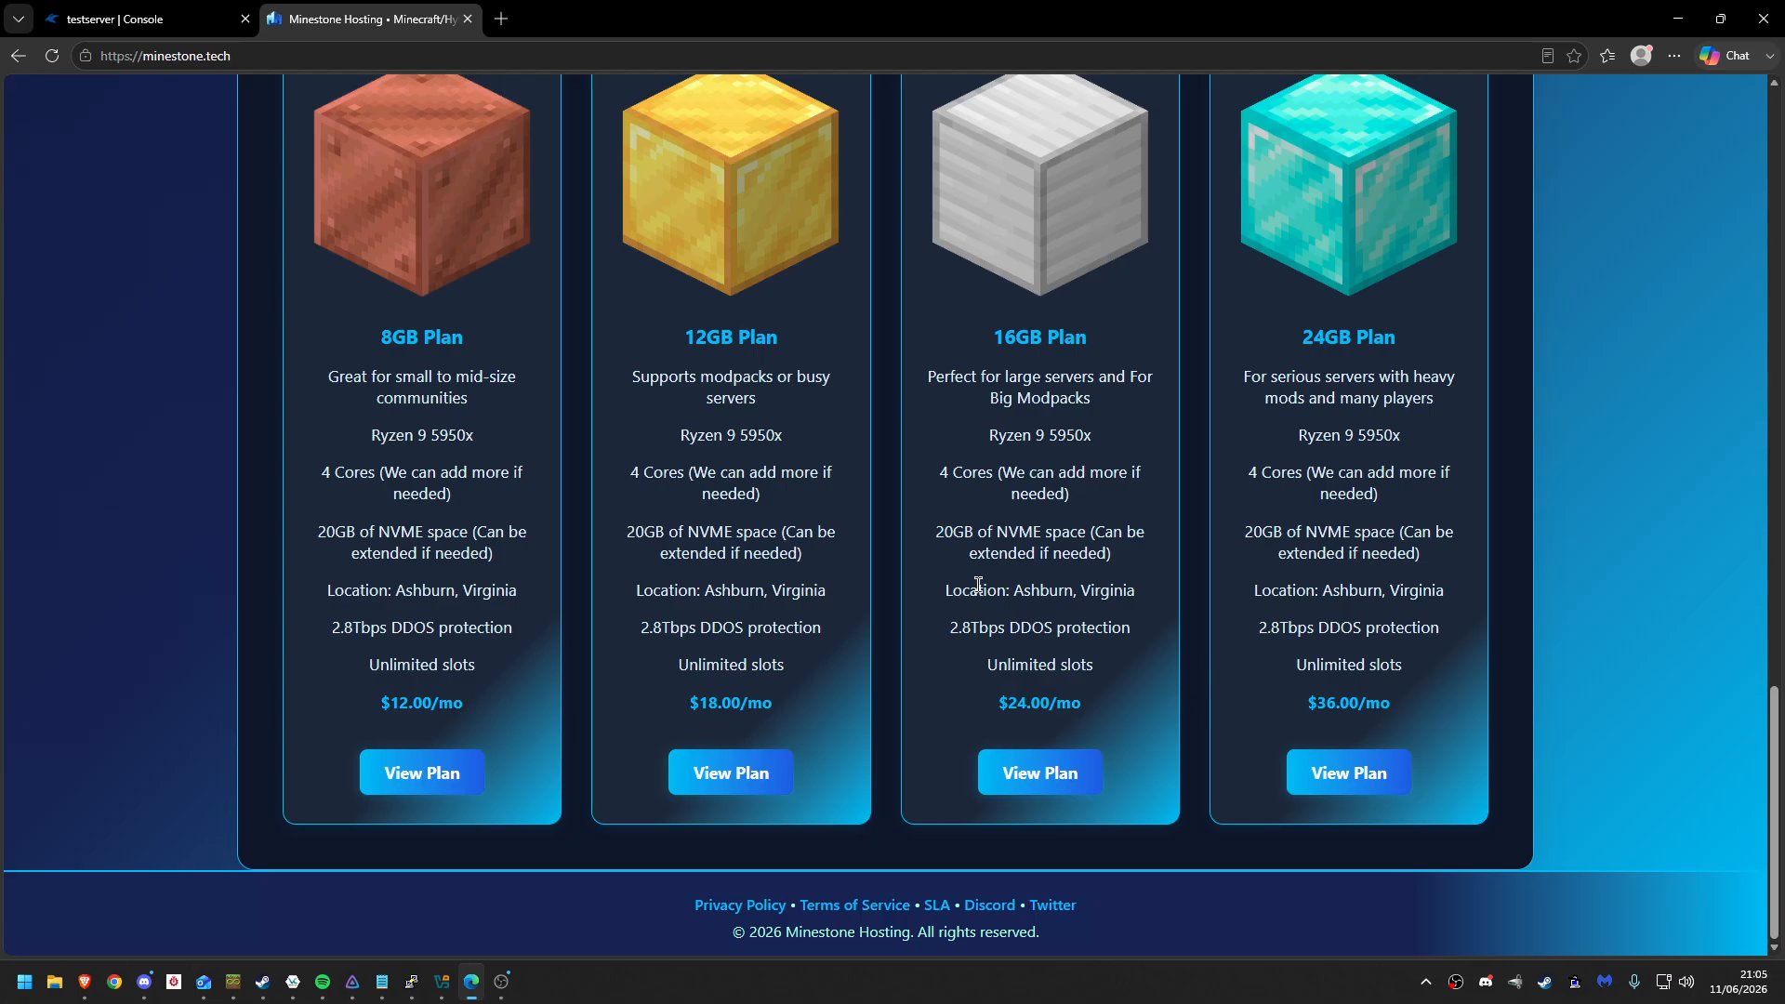
scroll(978, 583, up, 10)
scroll(978, 592, down, 5)
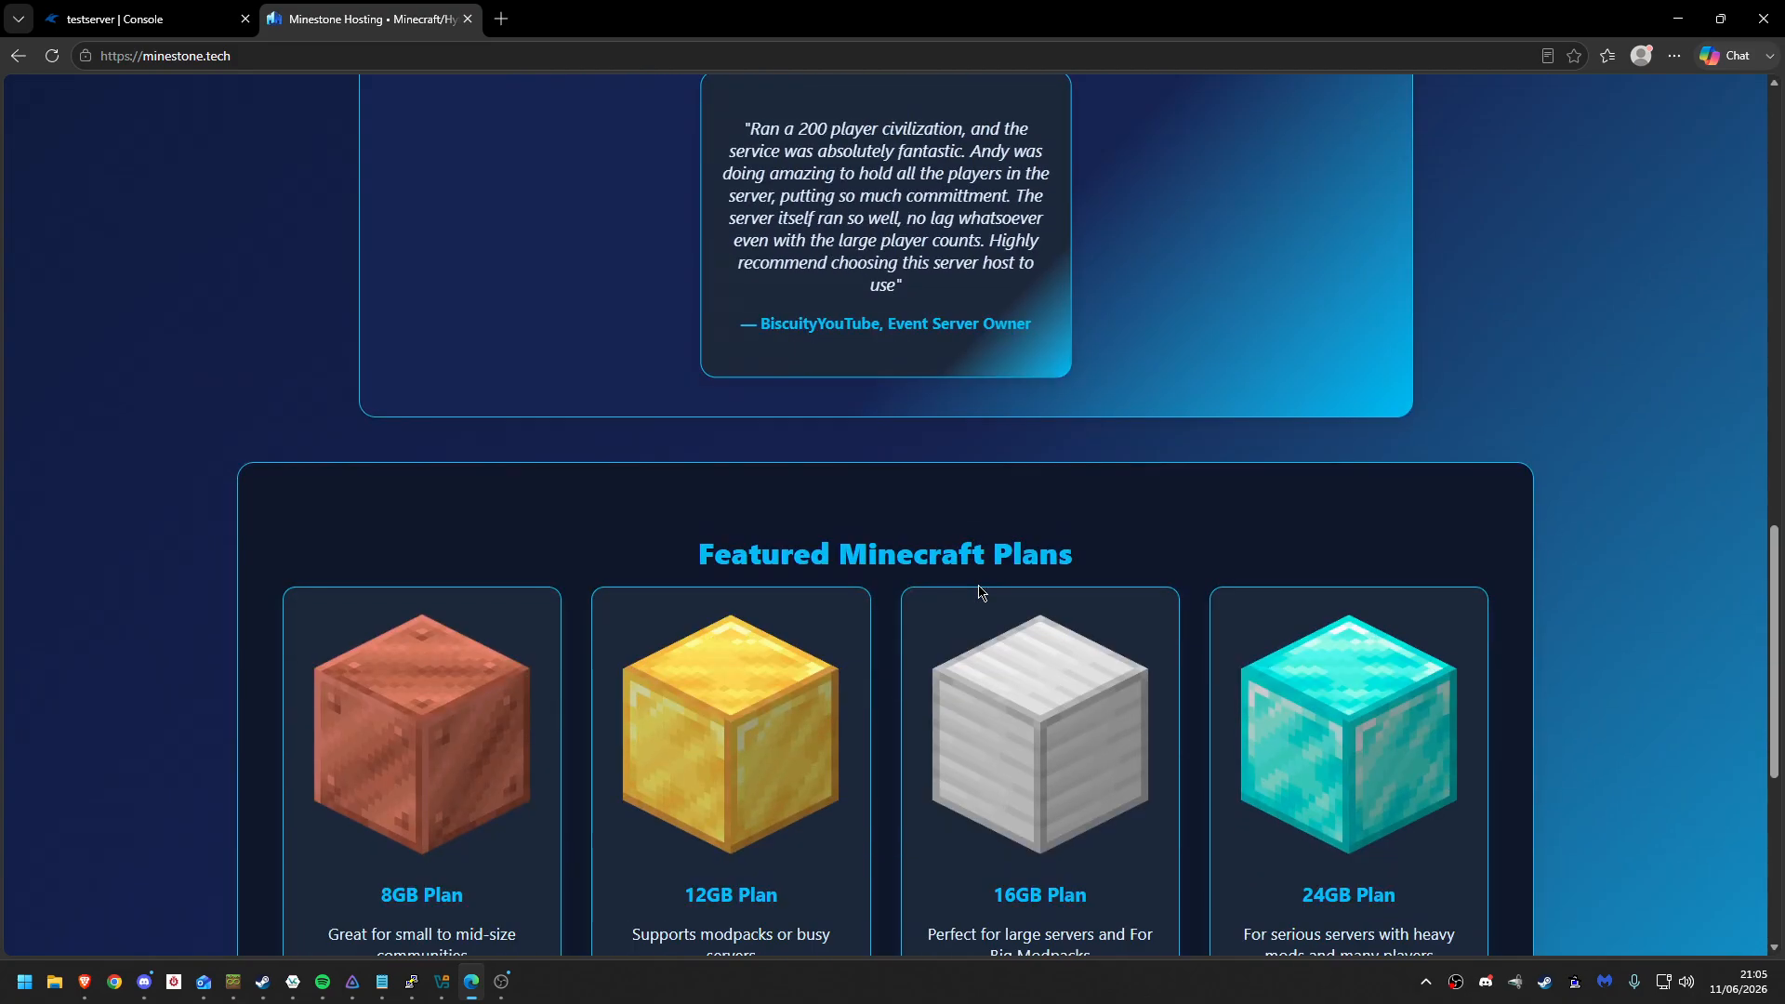
scroll(978, 592, down, 4)
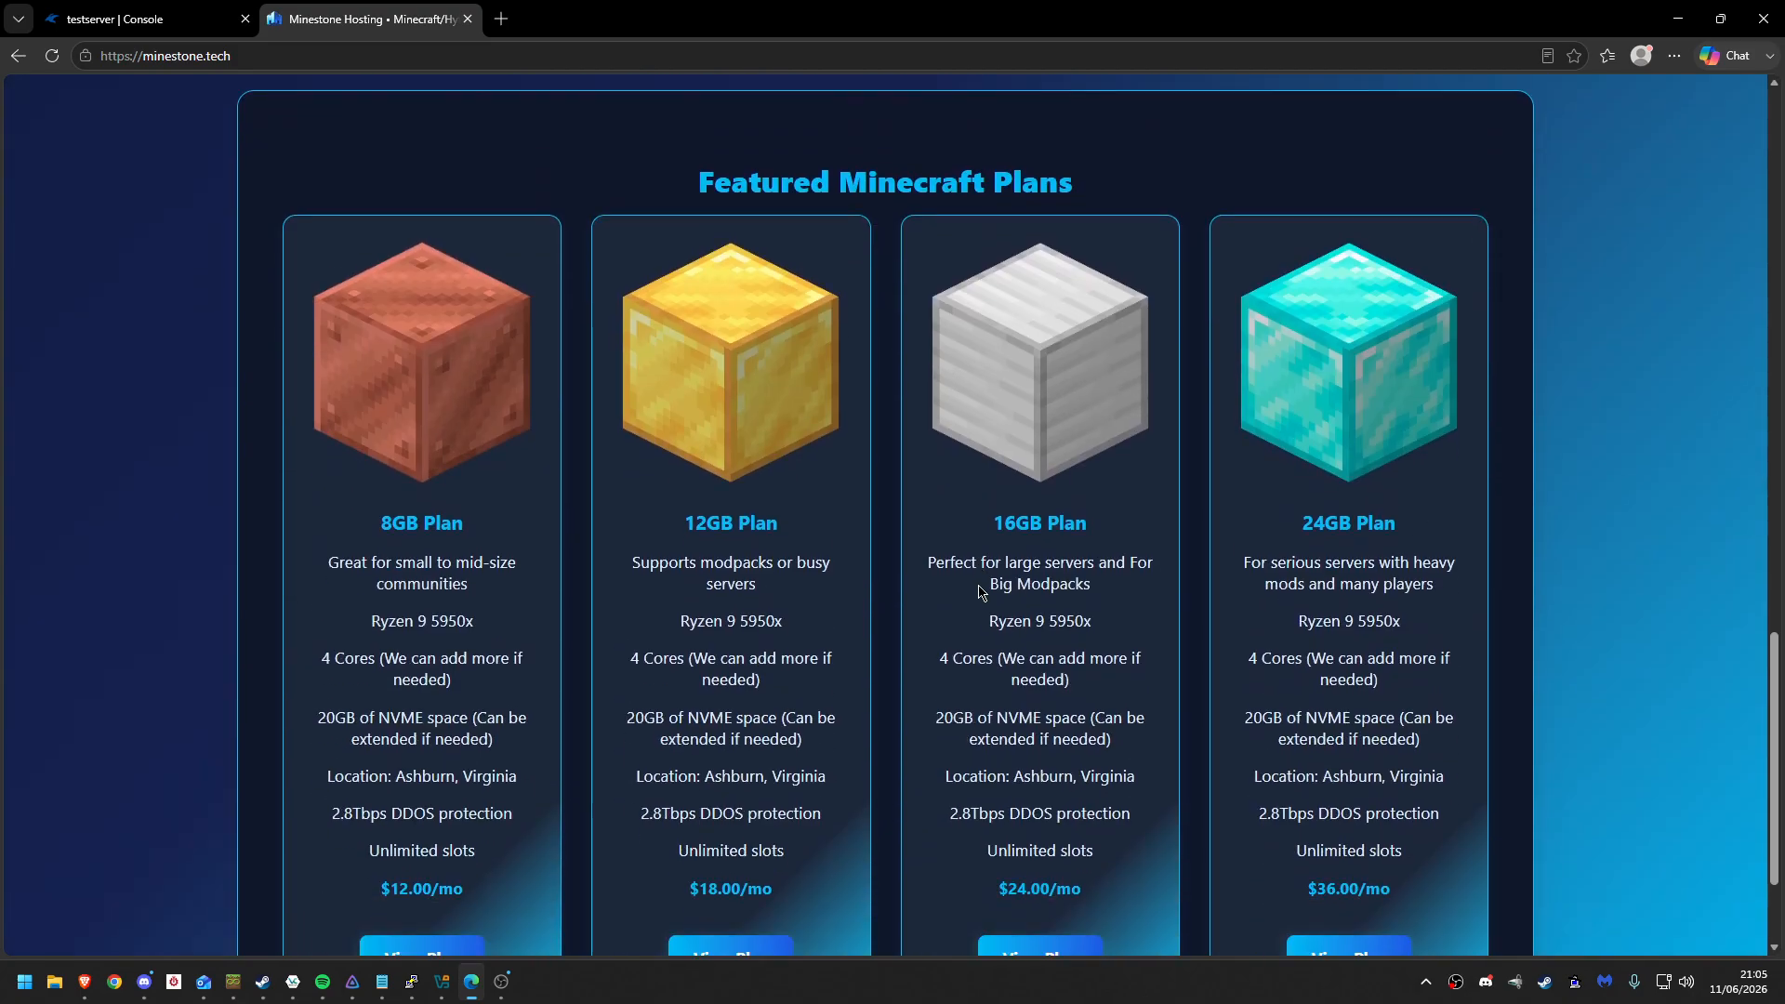